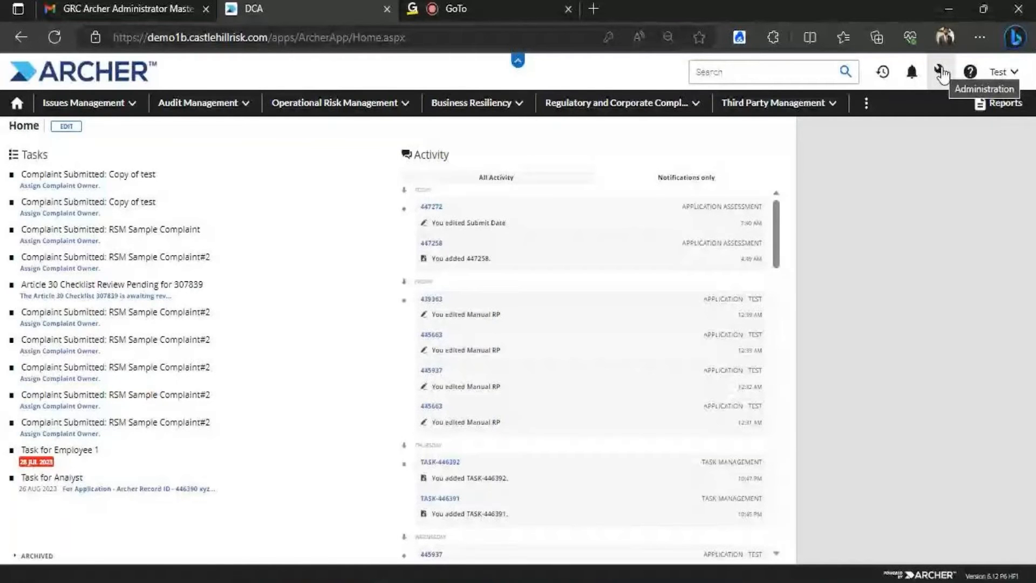
# Open the Application Builder's application management list and set it to 200 rows per page.
pyautogui.click(940, 73)
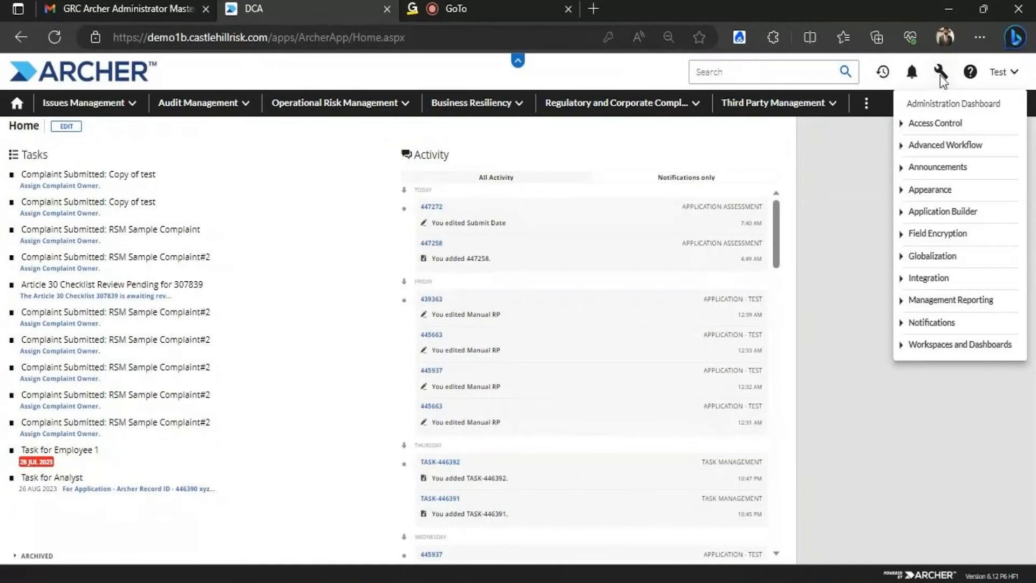
pyautogui.click(936, 213)
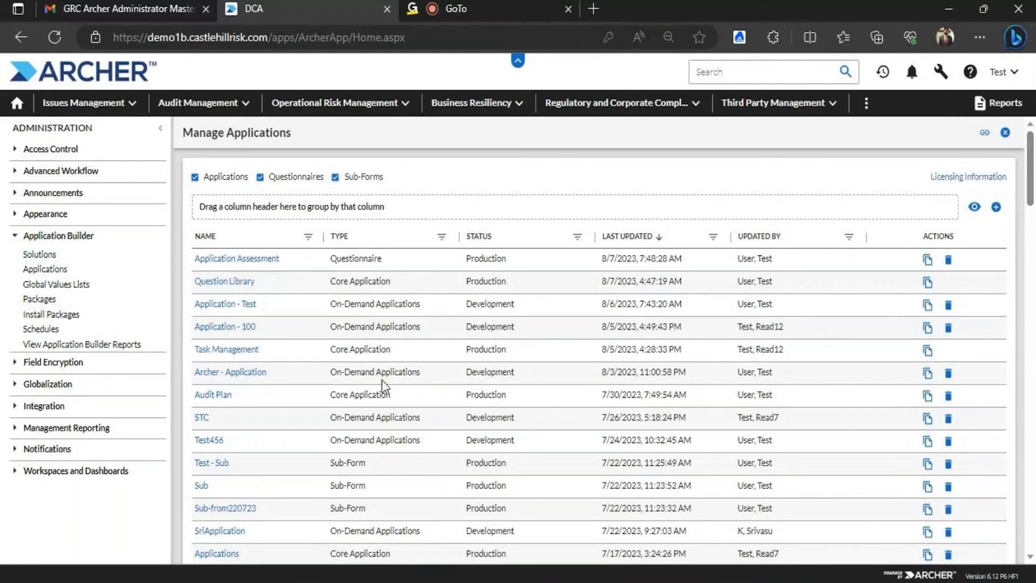
pyautogui.moveTo(1031, 162); pyautogui.dragTo(1033, 502)
pyautogui.click(816, 529)
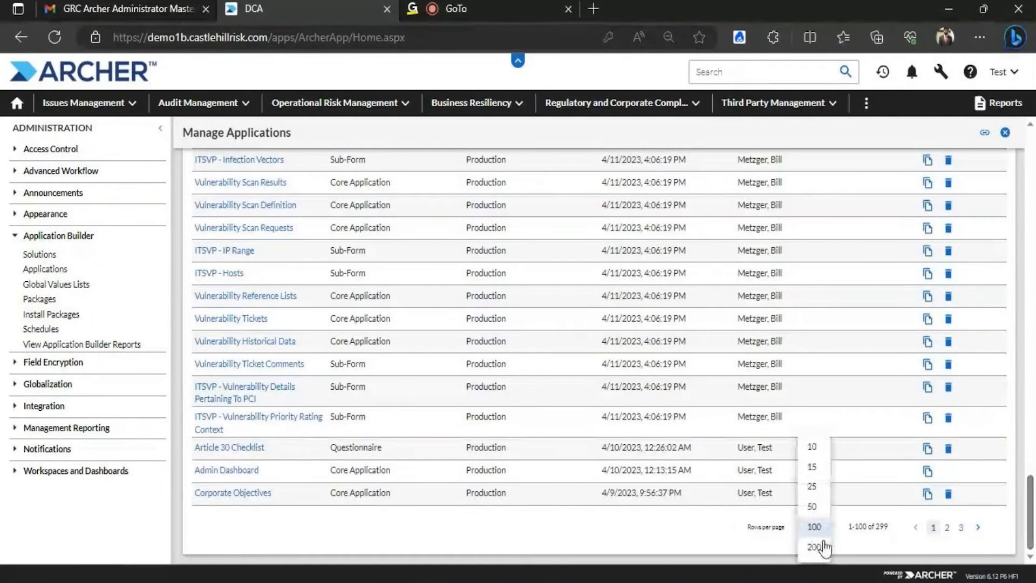
pyautogui.click(825, 550)
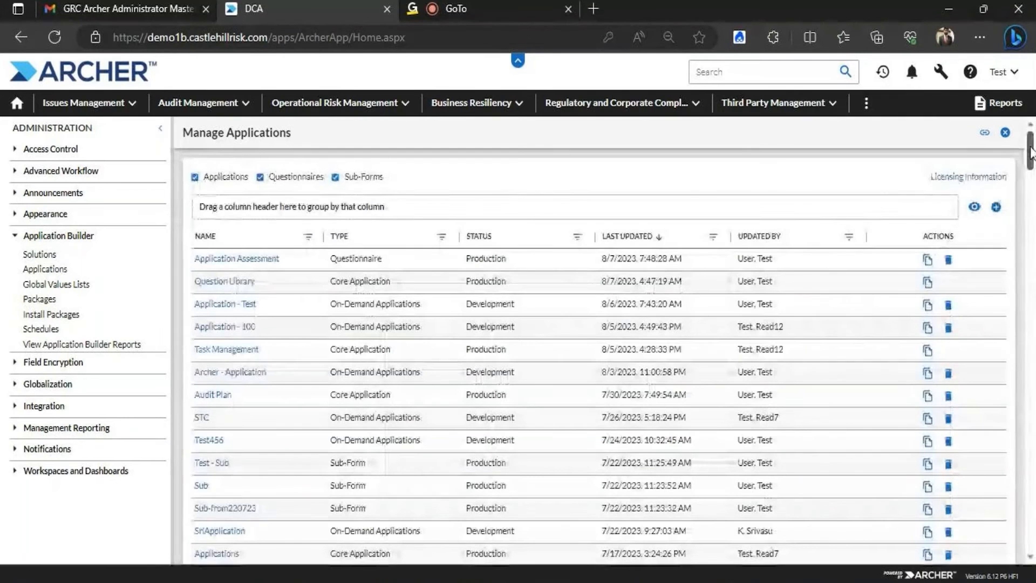
# Browse both pages of the application list and check the available rows-per-page options.
pyautogui.moveTo(1031, 150); pyautogui.dragTo(1031, 536)
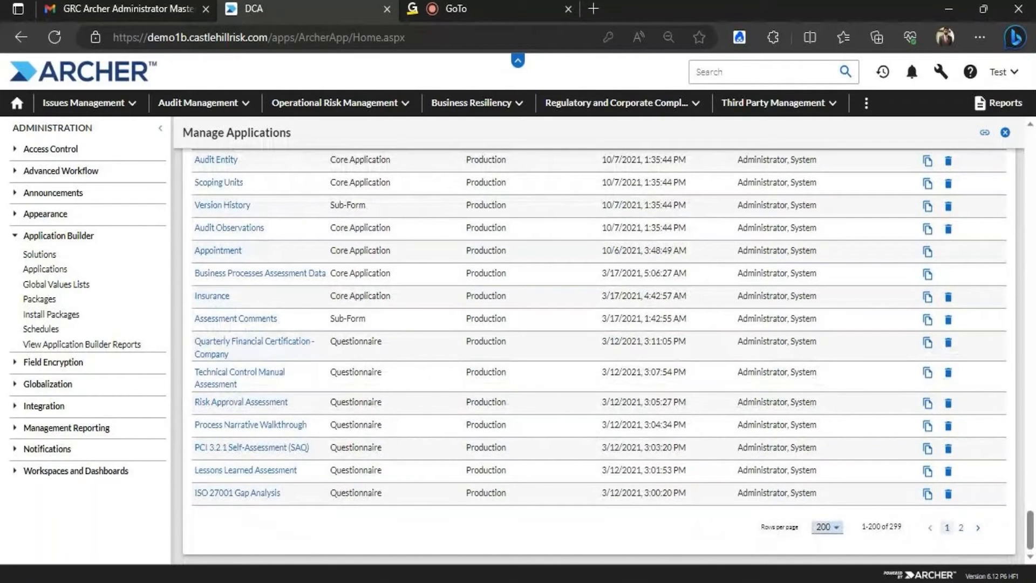
pyautogui.click(826, 526)
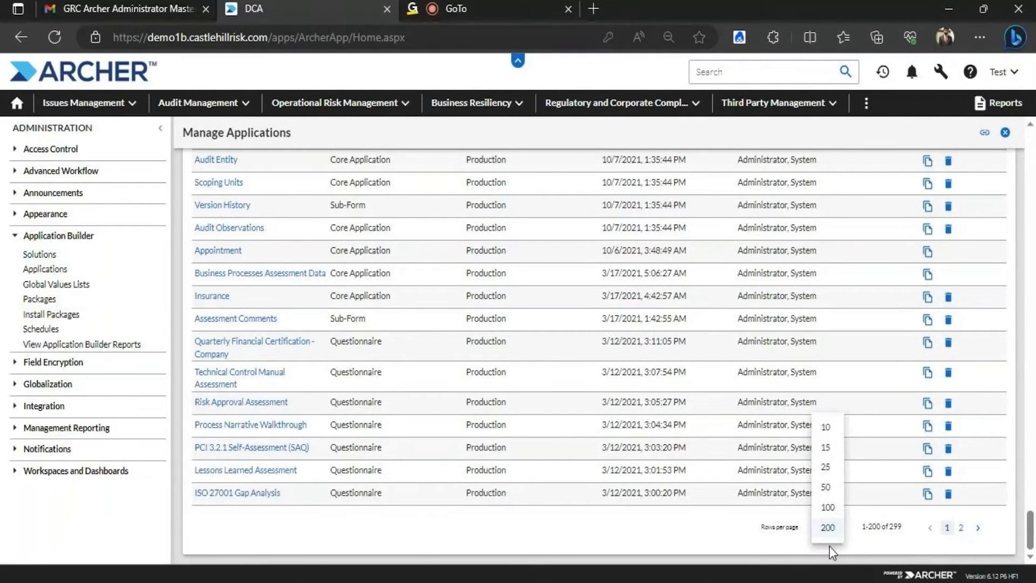
pyautogui.click(684, 535)
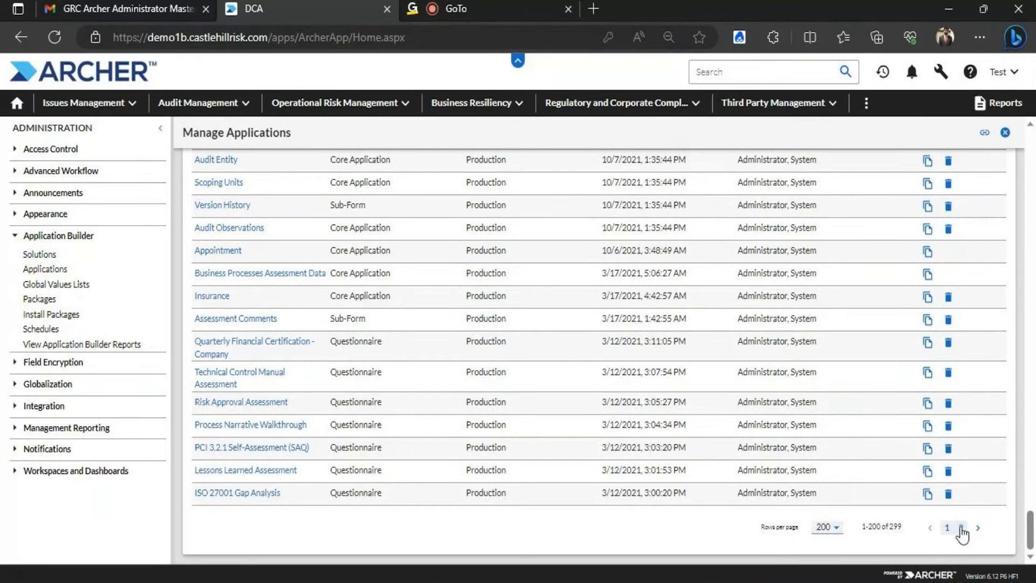
pyautogui.click(978, 527)
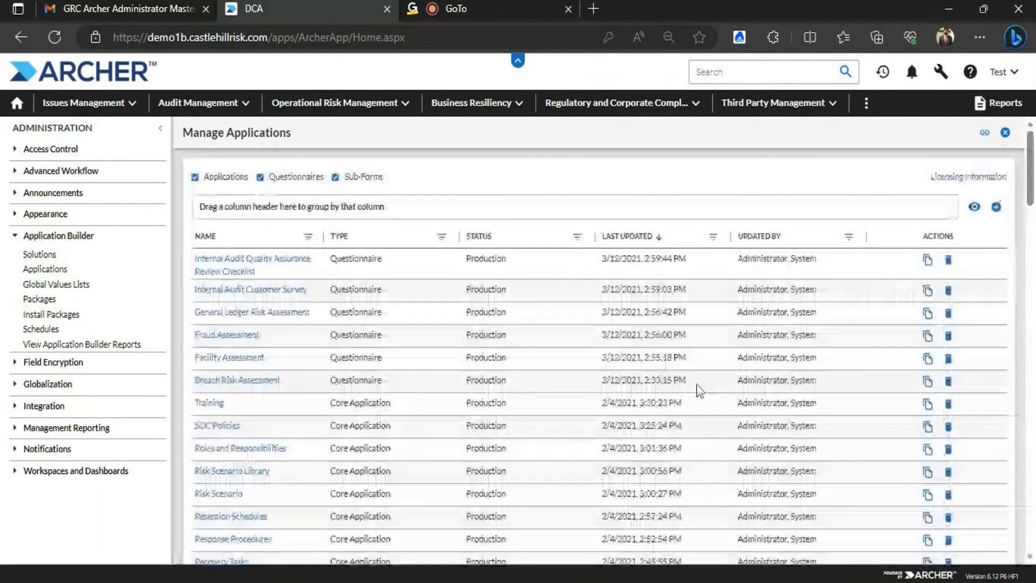
pyautogui.moveTo(1030, 166); pyautogui.dragTo(1031, 531)
pyautogui.click(935, 527)
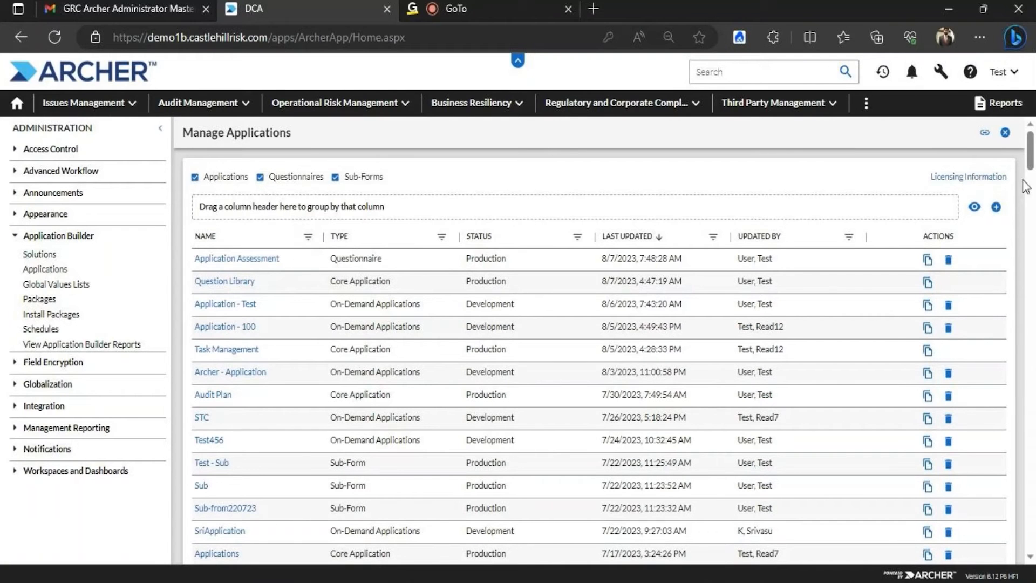
pyautogui.moveTo(1030, 149)
pyautogui.mouseDown()
pyautogui.moveTo(1031, 512)
pyautogui.moveTo(1031, 141)
pyautogui.mouseUp()
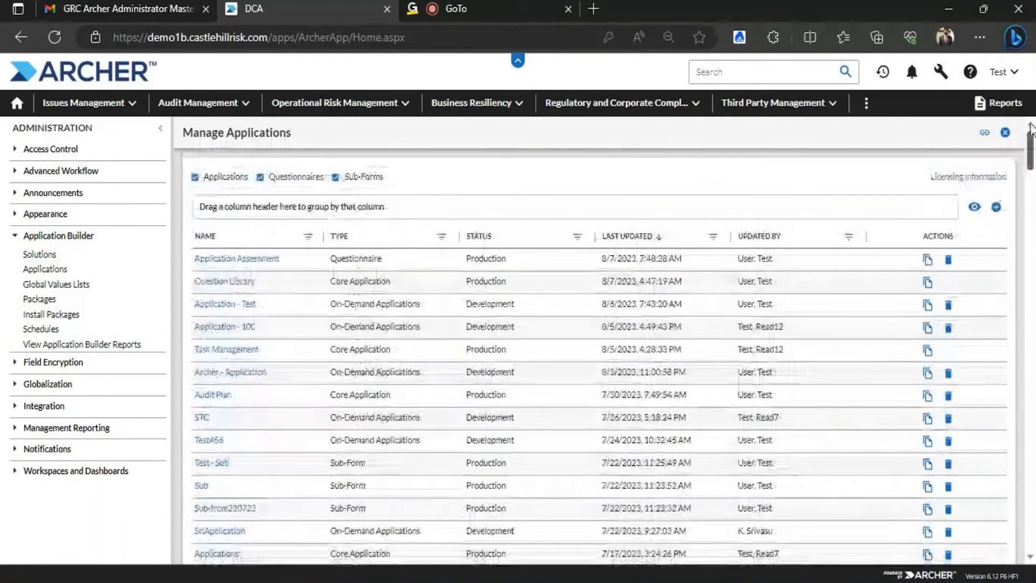
# Filter the application list to names containing "Risk".
pyautogui.click(309, 237)
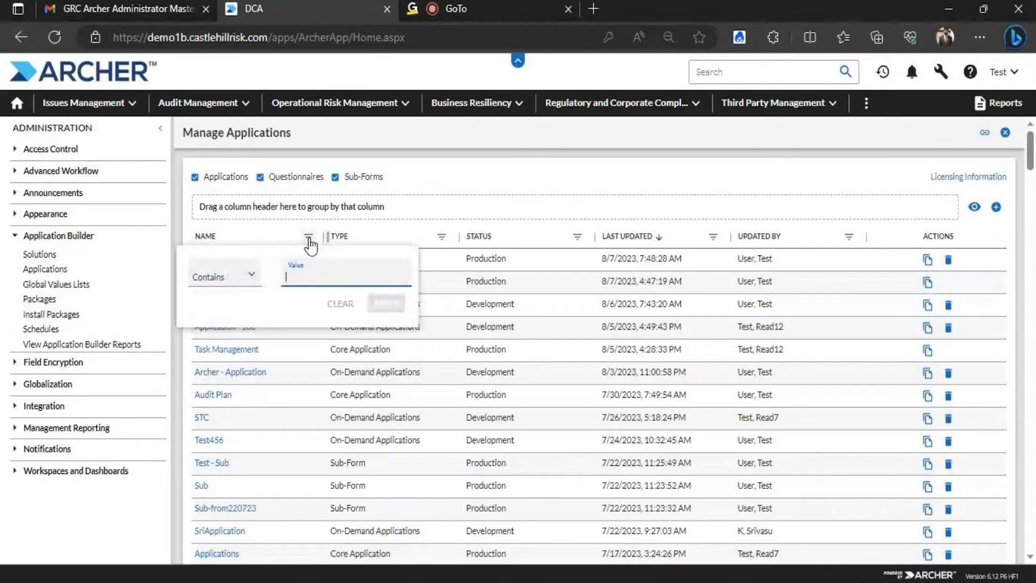
pyautogui.write('Risk')
pyautogui.press('Return')
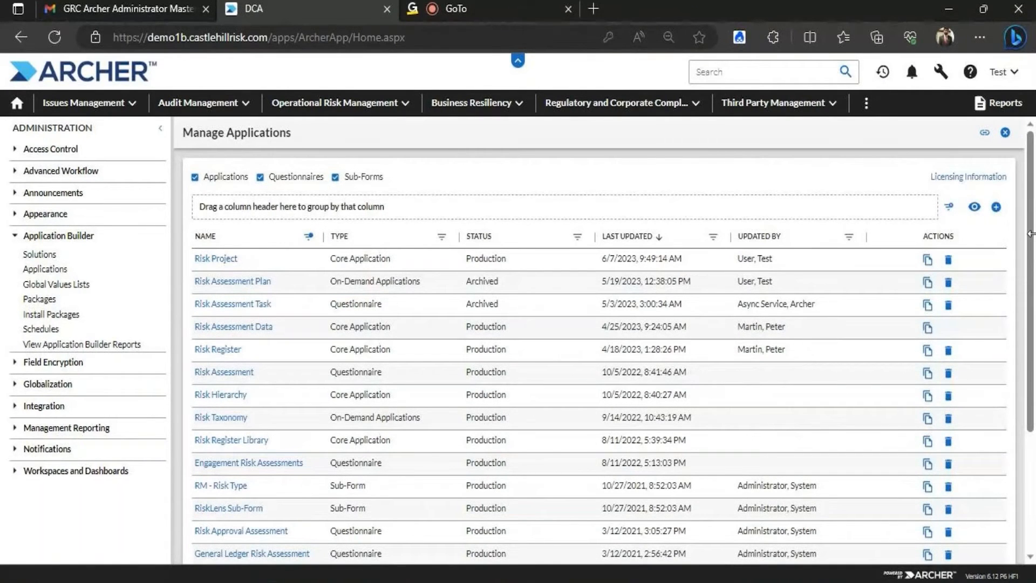
pyautogui.moveTo(1031, 158)
pyautogui.mouseDown()
pyautogui.moveTo(1030, 190)
pyautogui.moveTo(1028, 153)
pyautogui.mouseUp()
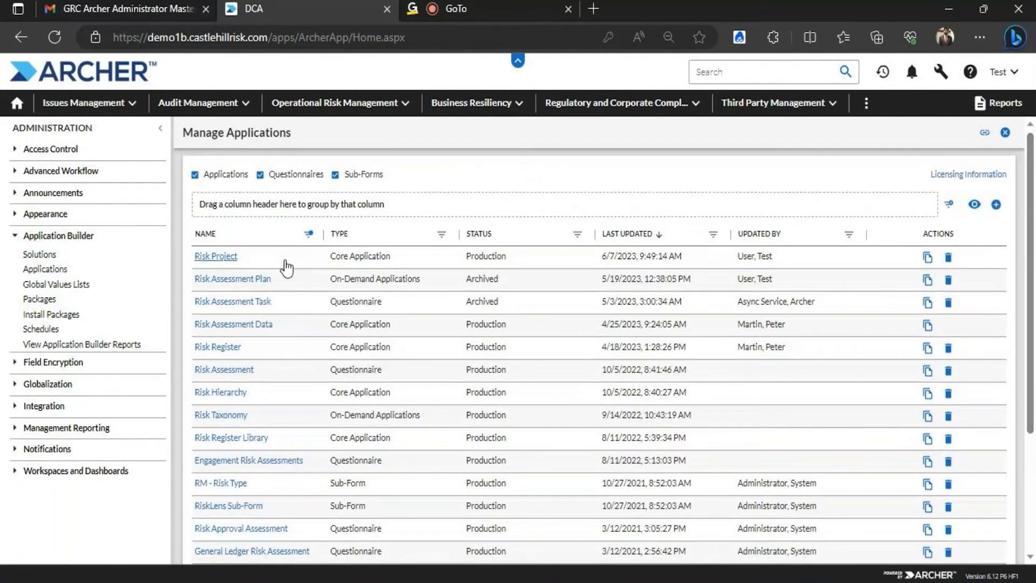
# Change the name filter to Equals with the value "Risk Register" and apply it.
pyautogui.click(311, 235)
pyautogui.click(251, 270)
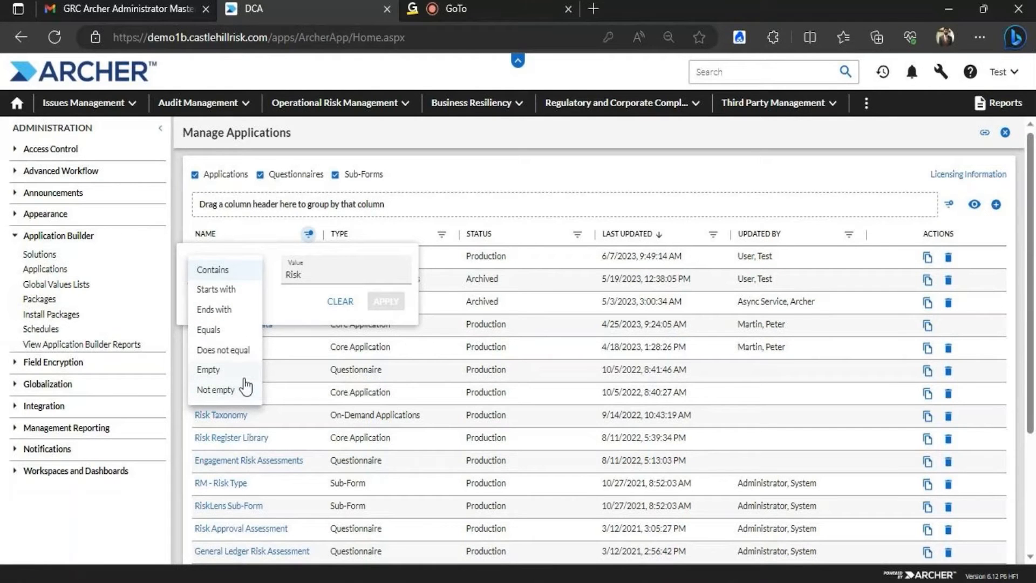
pyautogui.click(213, 329)
pyautogui.click(323, 274)
pyautogui.write('r')
pyautogui.press('BackSpace')
pyautogui.write('R')
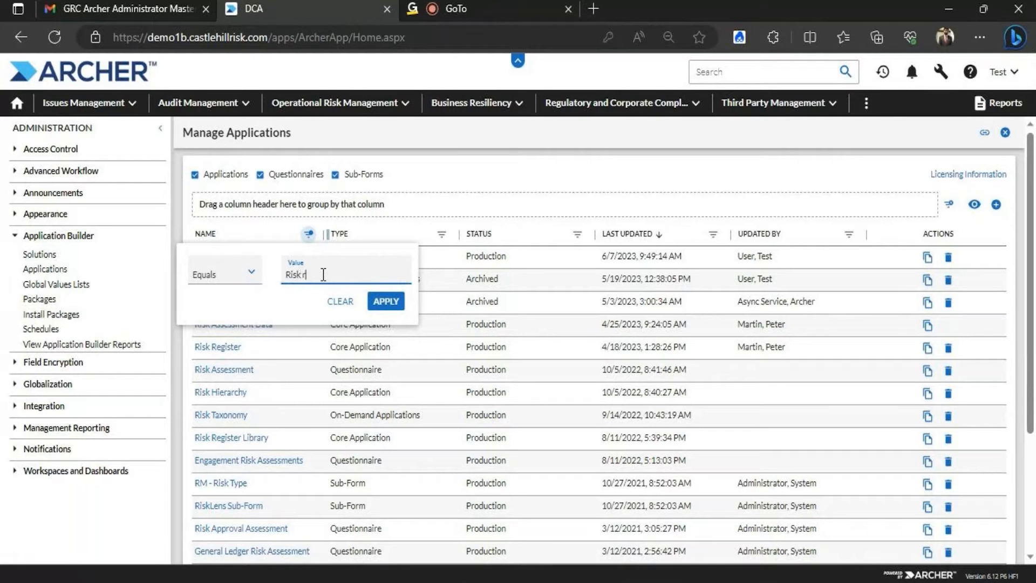
pyautogui.write('egs')
pyautogui.write('ister')
pyautogui.press('Return')
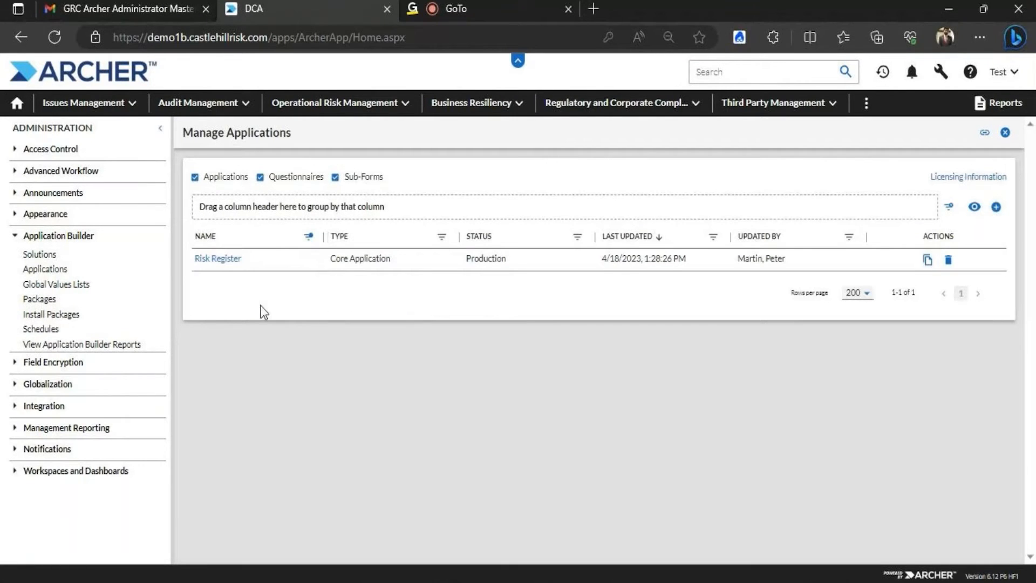
# Set the name filter's operator back to Contains, remove its value and clear the filter to list all applications.
pyautogui.click(308, 236)
pyautogui.click(253, 281)
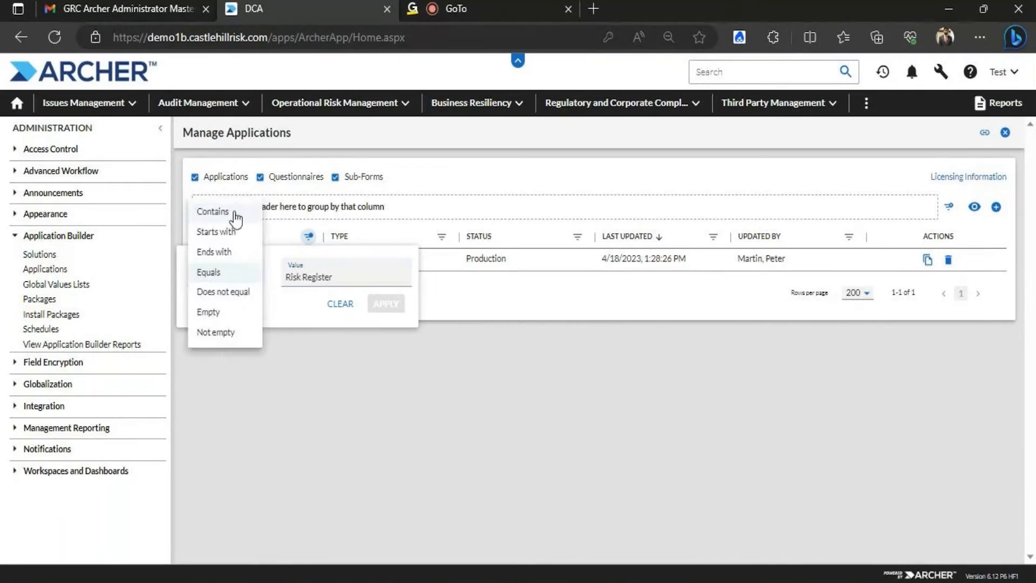
pyautogui.click(198, 209)
pyautogui.click(343, 272)
pyautogui.press('BackSpace')
pyautogui.press('BackSpace')
pyautogui.press('BackSpace')
pyautogui.press('BackSpace')
pyautogui.press('BackSpace')
pyautogui.press('BackSpace')
pyautogui.press('BackSpace')
pyautogui.press('BackSpace')
pyautogui.press('BackSpace')
pyautogui.press('BackSpace')
pyautogui.press('BackSpace')
pyautogui.press('BackSpace')
pyautogui.click(346, 305)
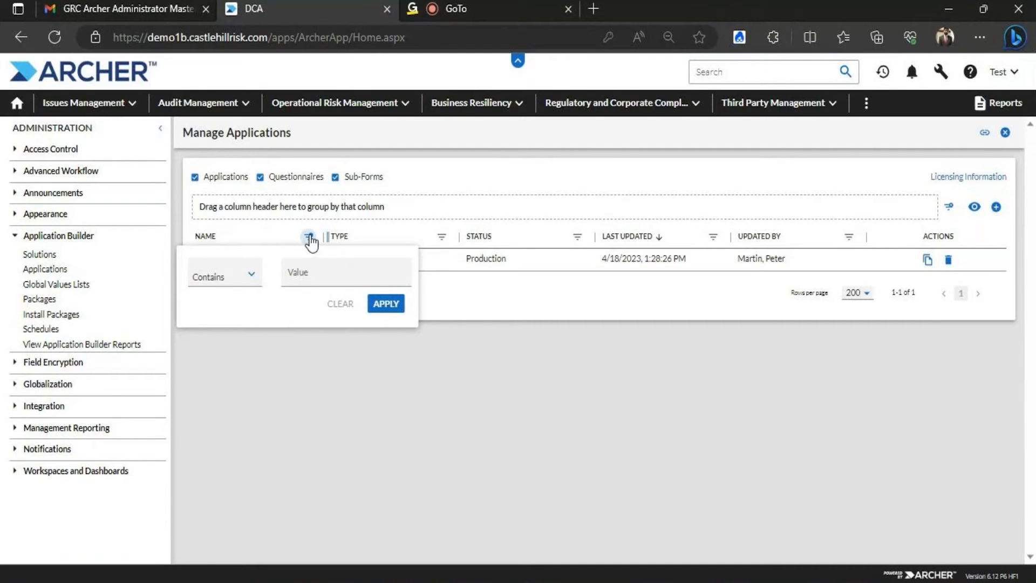
pyautogui.click(309, 237)
pyautogui.click(308, 238)
pyautogui.click(341, 304)
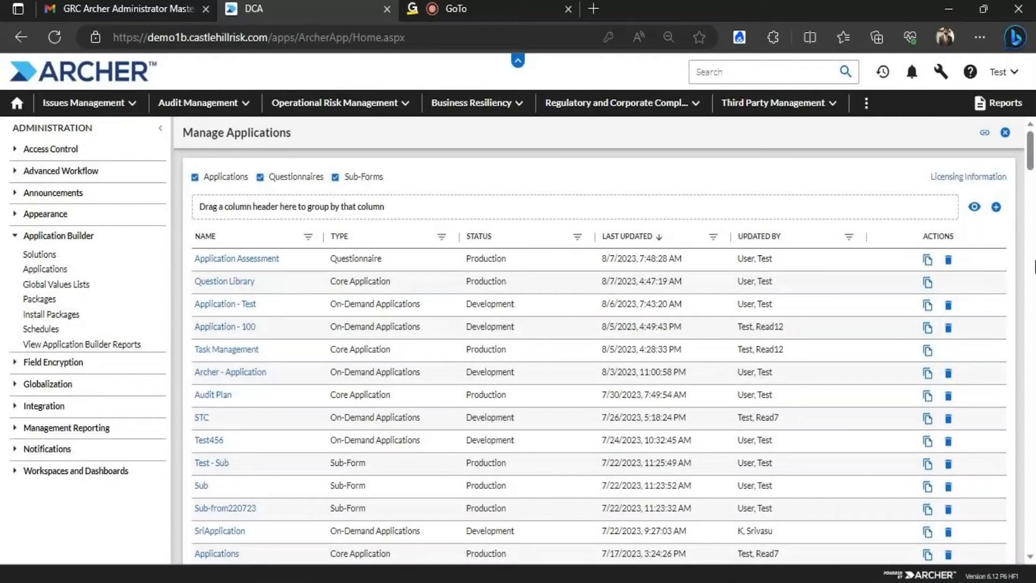
# Start adding a new application and set its type to Application.
pyautogui.click(995, 208)
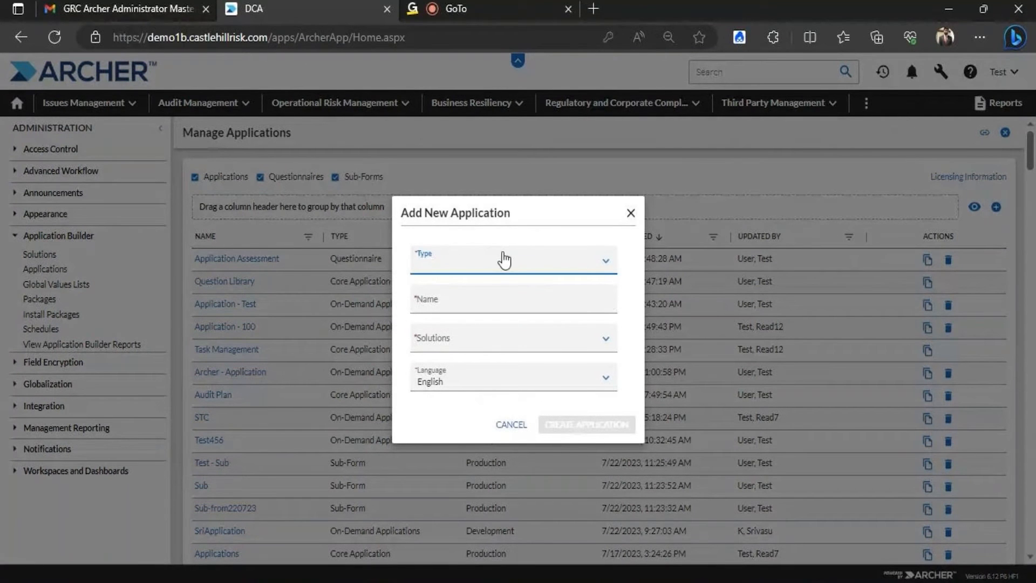
pyautogui.click(500, 261)
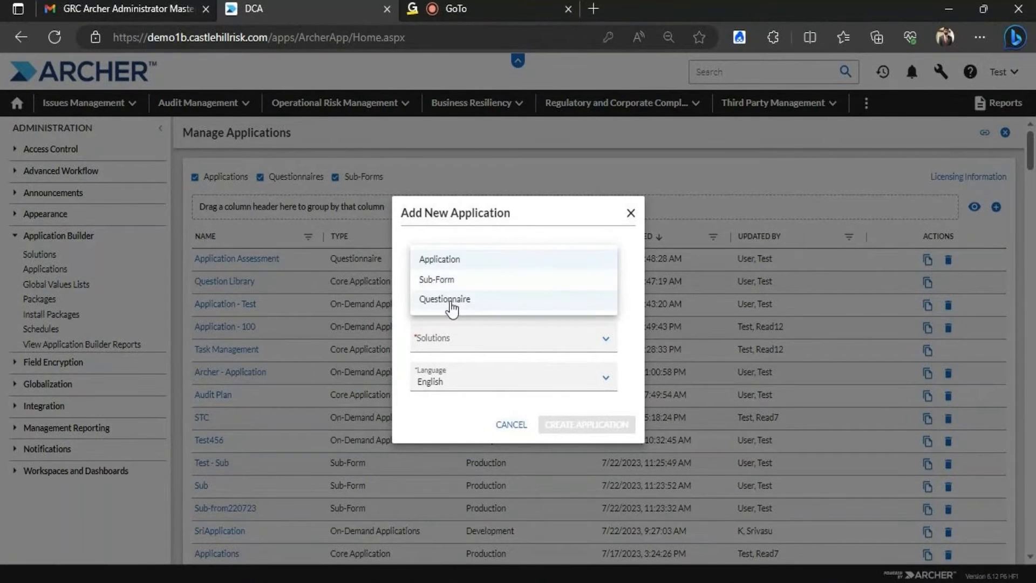
pyautogui.click(441, 262)
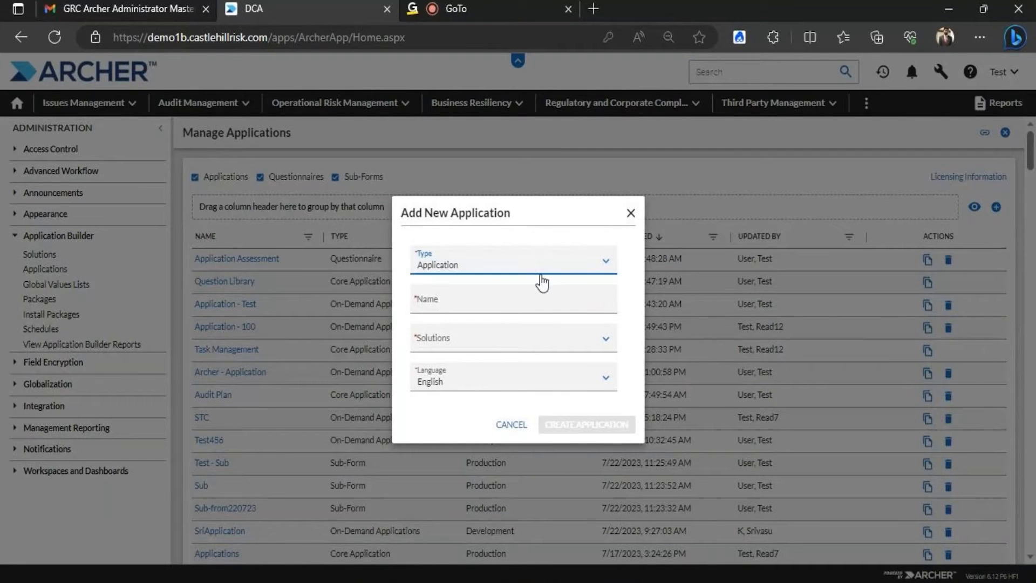
# Name the new application "Infosec Train - Webinar".
pyautogui.click(441, 305)
pyautogui.click(639, 329)
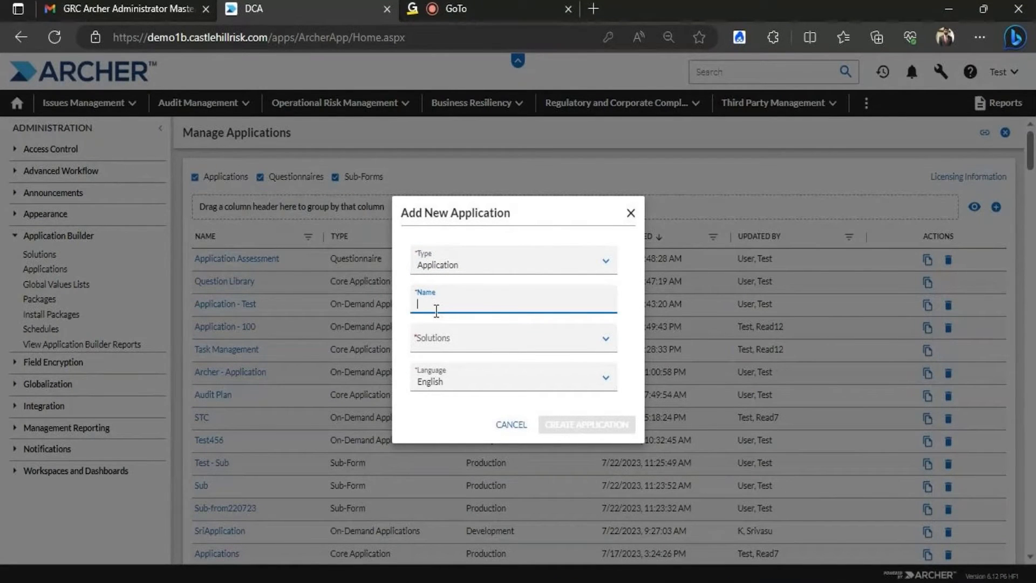
pyautogui.click(434, 311)
pyautogui.write('Info')
pyautogui.write('se')
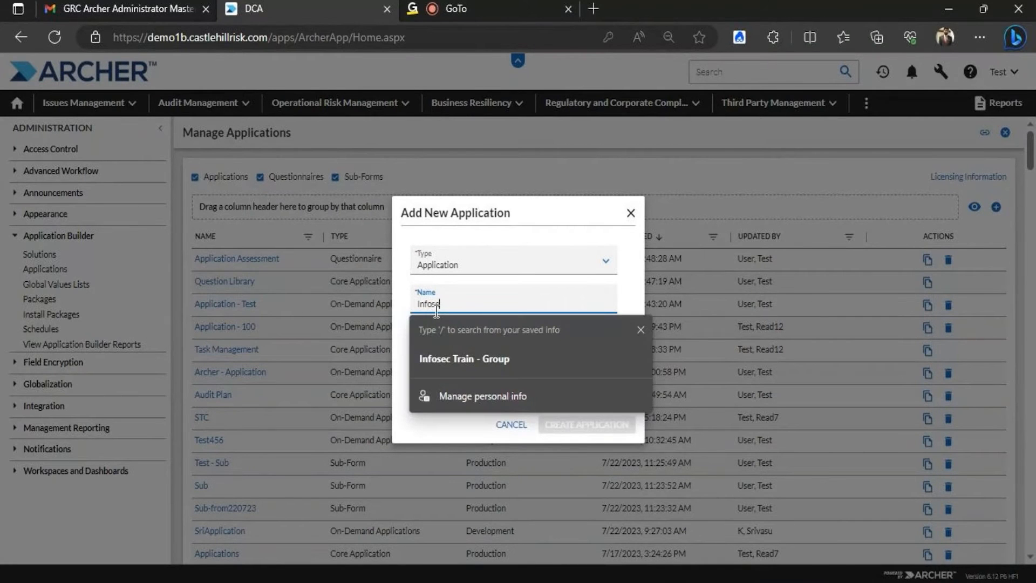
pyautogui.write('c Train - Webinar')
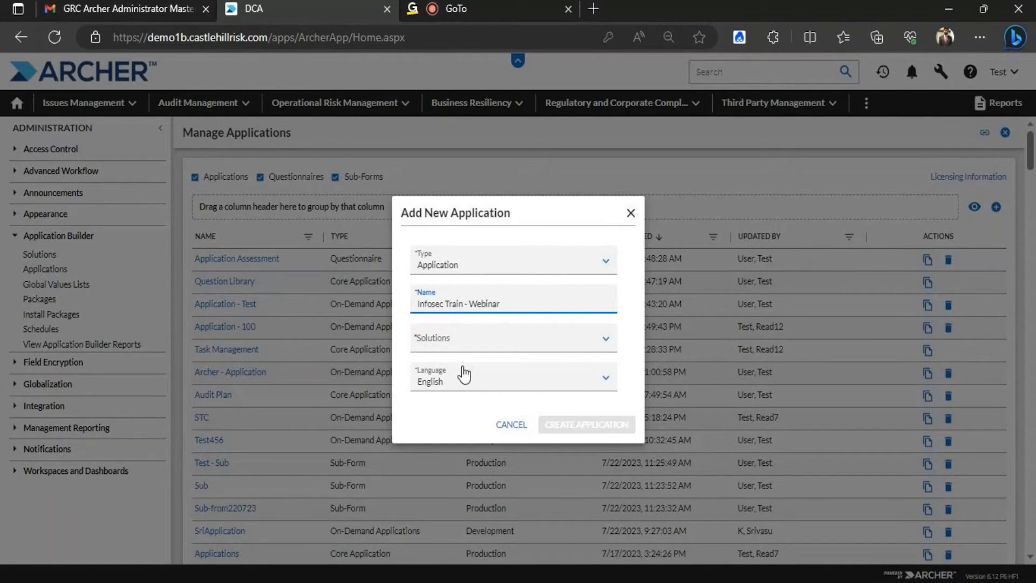
# Assign the application to the Audit Planning & Quality solution and create it with English as its language.
pyautogui.click(605, 343)
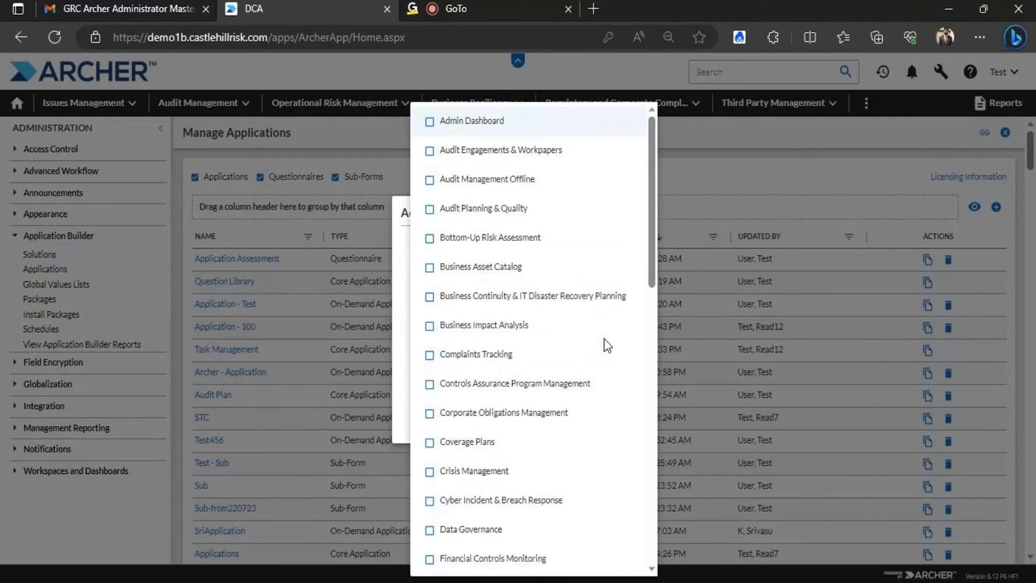
pyautogui.moveTo(652, 147)
pyautogui.mouseDown()
pyautogui.moveTo(638, 473)
pyautogui.moveTo(662, 134)
pyautogui.mouseUp()
pyautogui.click(430, 209)
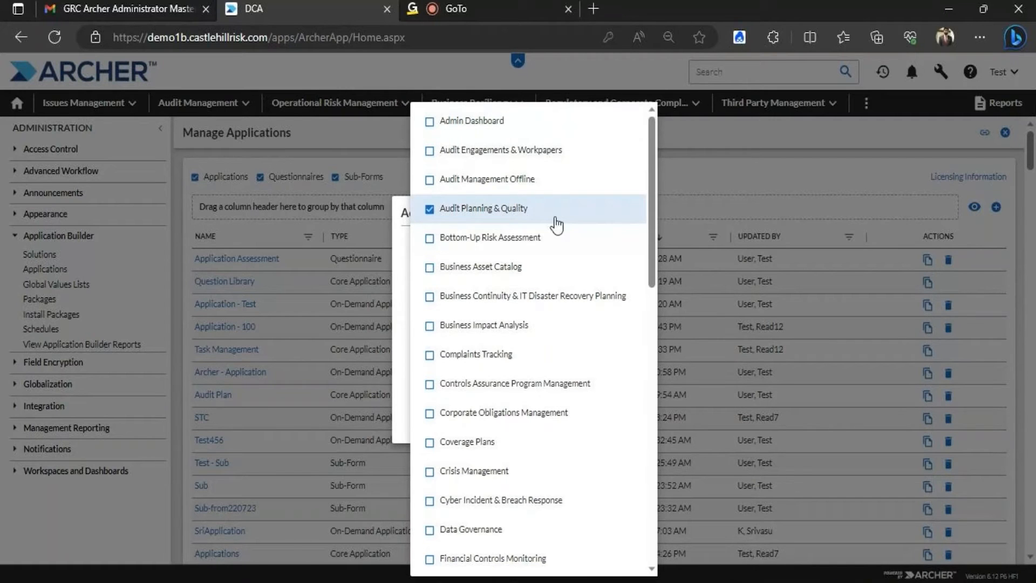
pyautogui.click(743, 176)
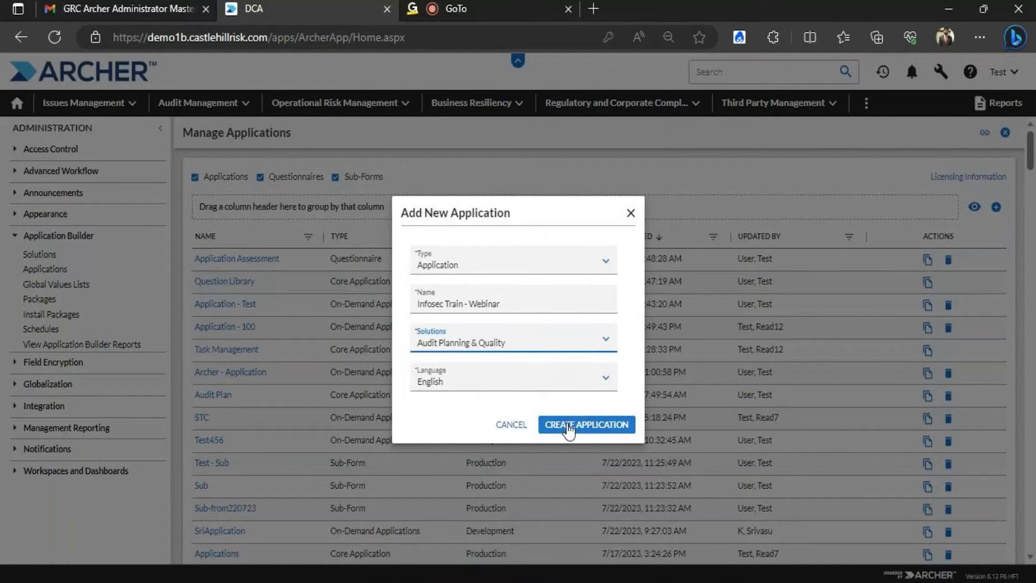
pyautogui.click(578, 427)
pyautogui.click(578, 426)
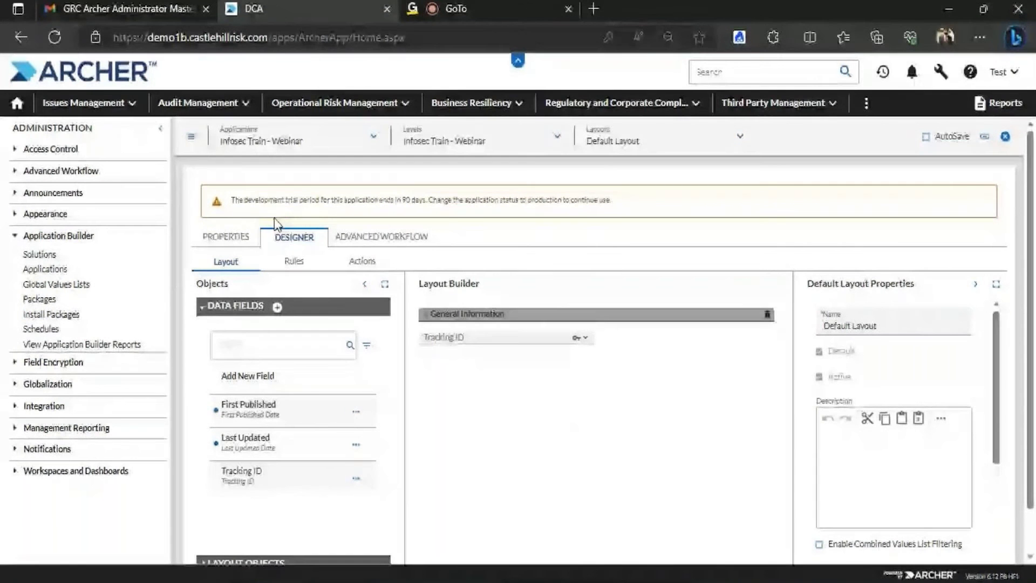
# Open the new application's properties and review its general information and options.
pyautogui.click(226, 240)
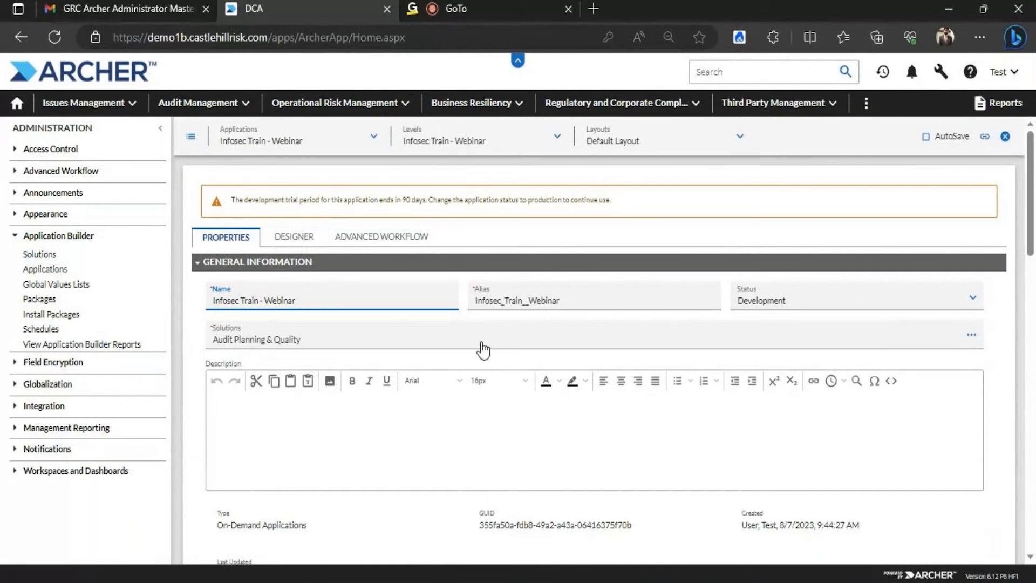
pyautogui.scroll(-4, 1029, 268)
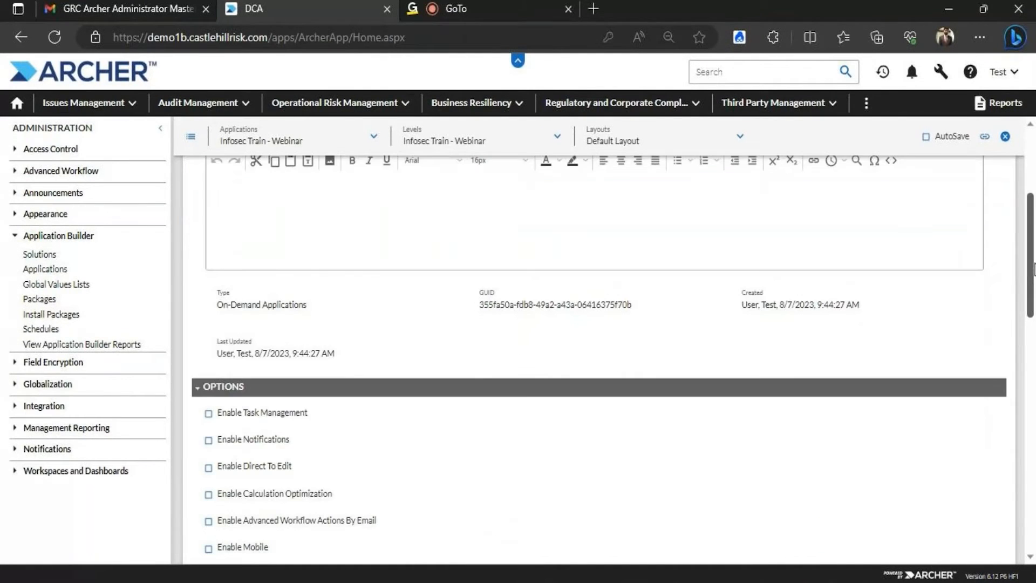
pyautogui.scroll(4, 1032, 268)
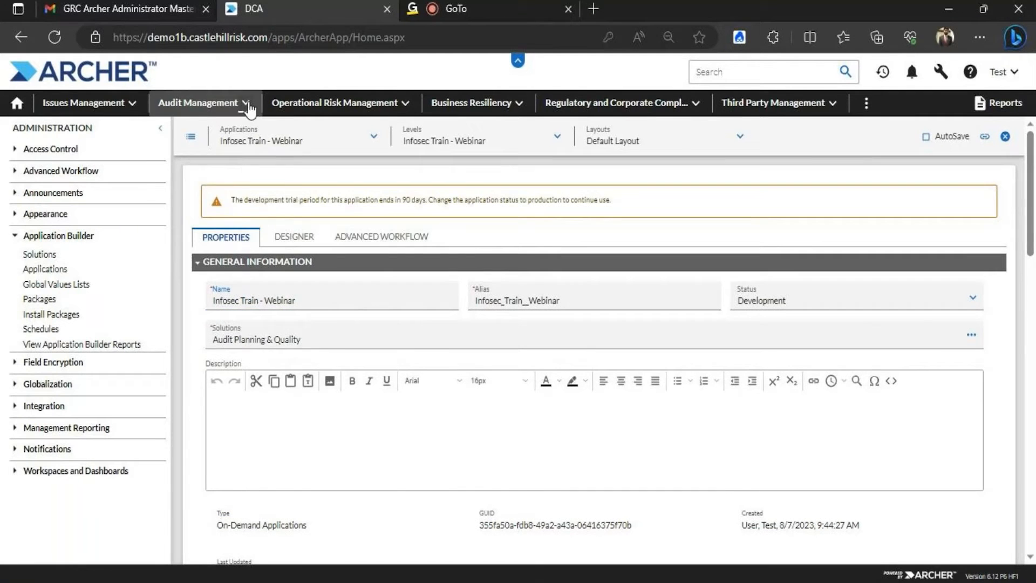
# Look for Infosec Train - Webinar among the Audit Planning & Quality applications in the Audit Management workspace.
pyautogui.click(241, 103)
pyautogui.click(238, 170)
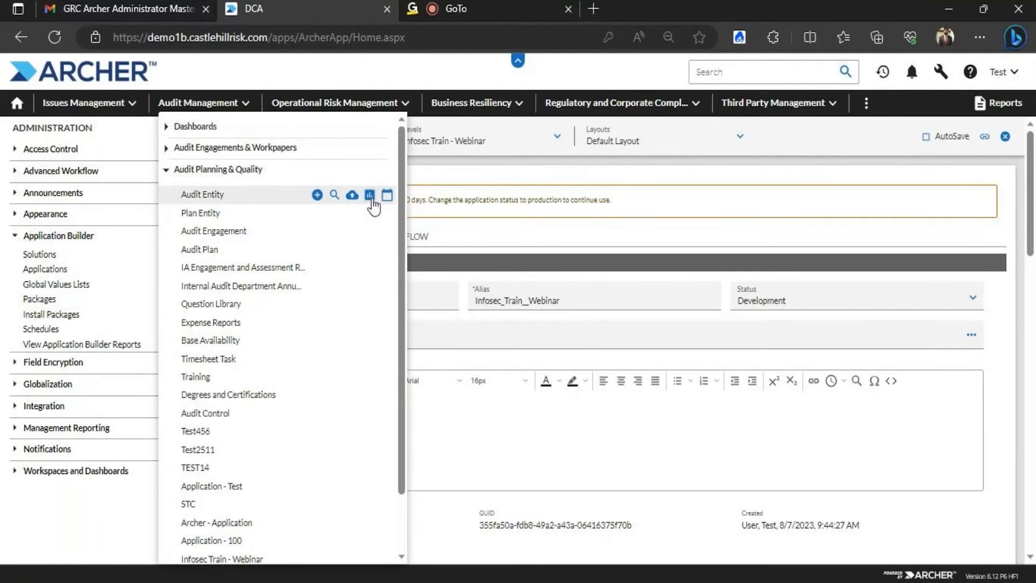
pyautogui.scroll(-2, 221, 486)
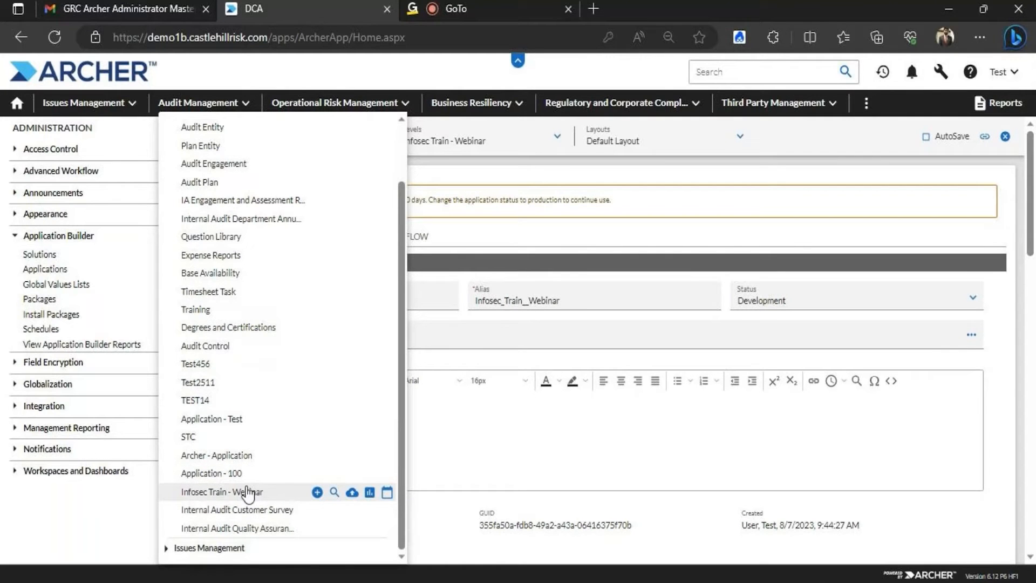
pyautogui.moveTo(403, 280); pyautogui.dragTo(409, 134)
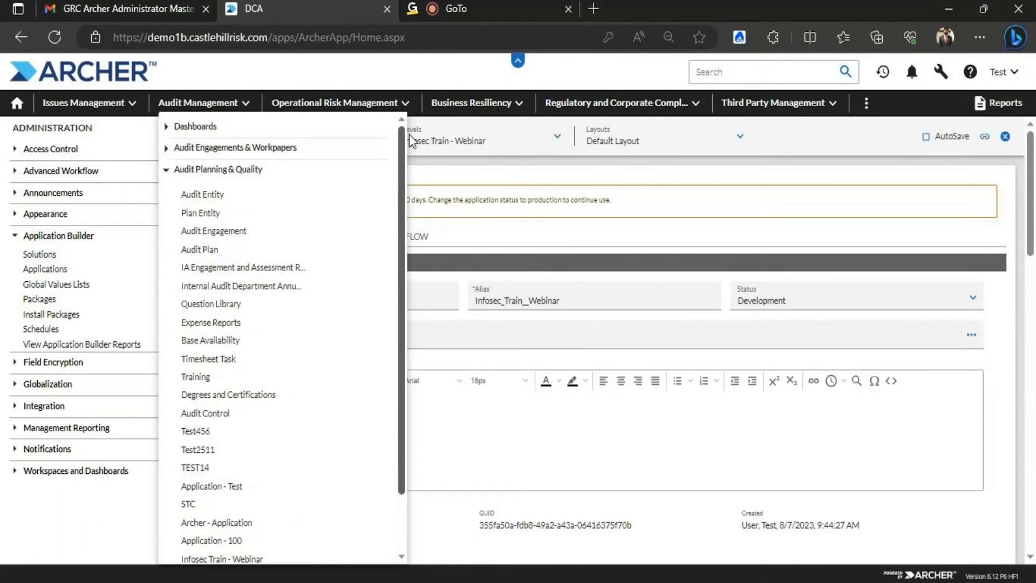
# Rename the application to "Infosec Train - Webinar Abc" in its general information and save the change.
pyautogui.click(206, 170)
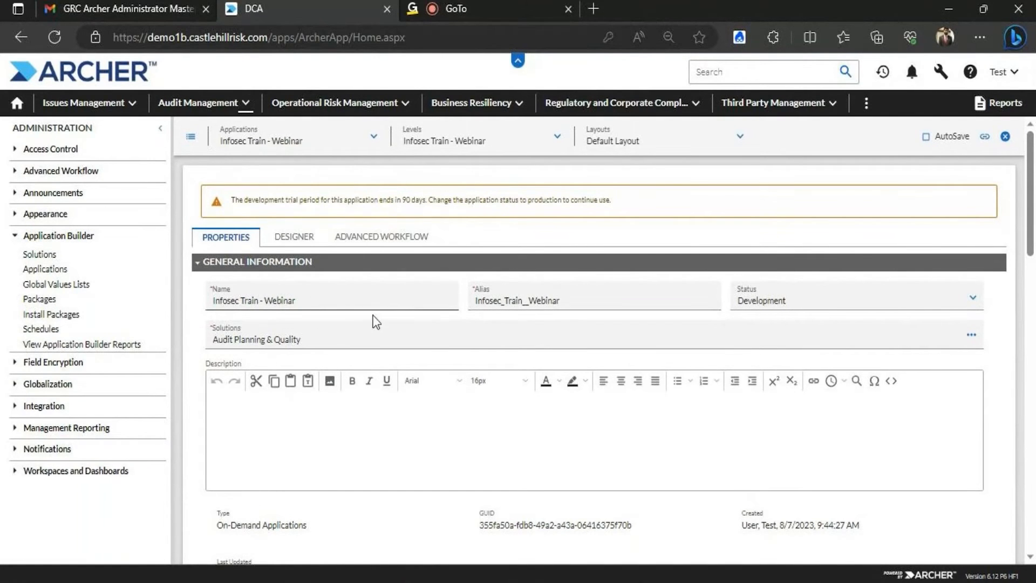
pyautogui.click(318, 300)
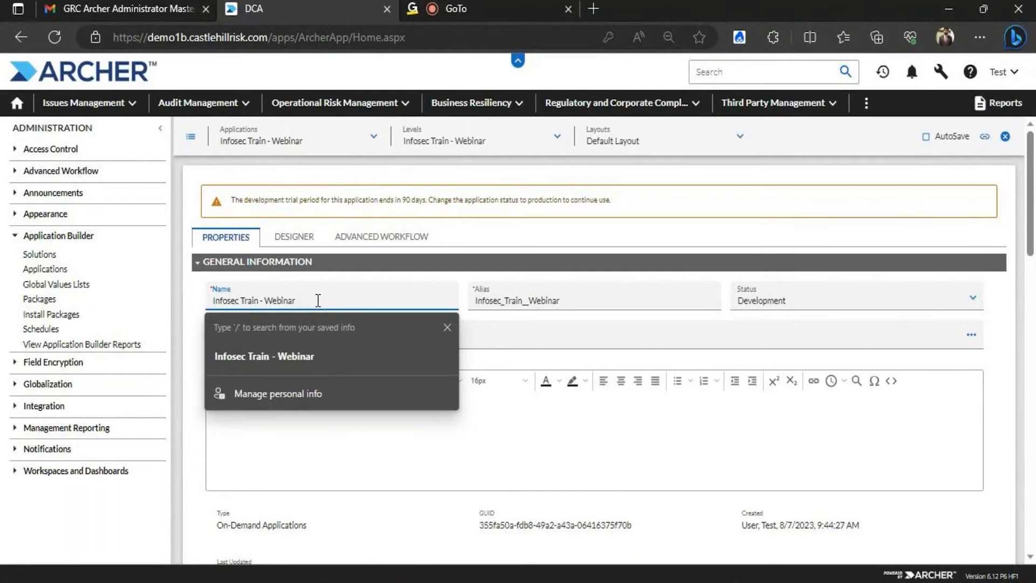
pyautogui.write('Abc')
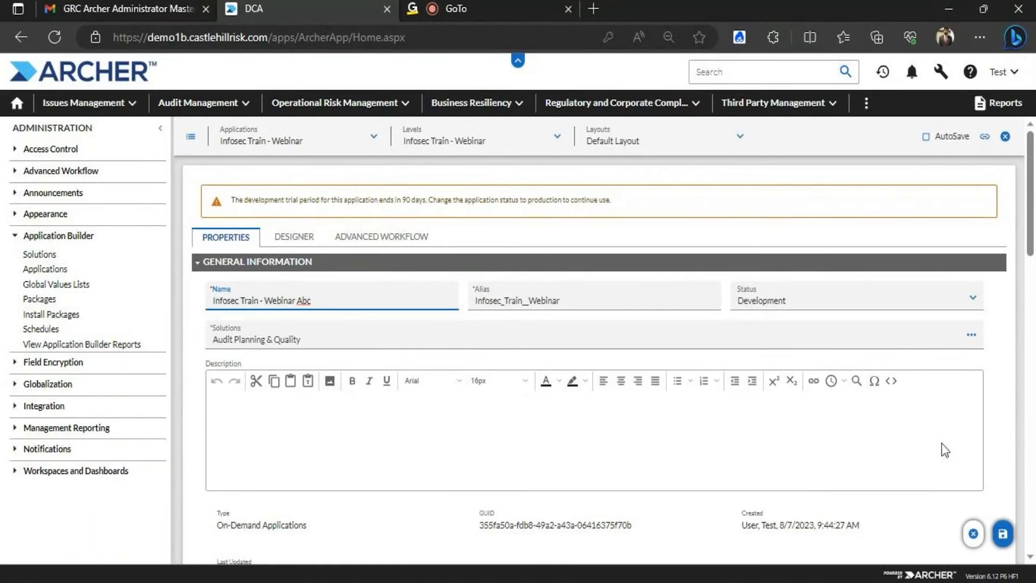
pyautogui.click(1002, 533)
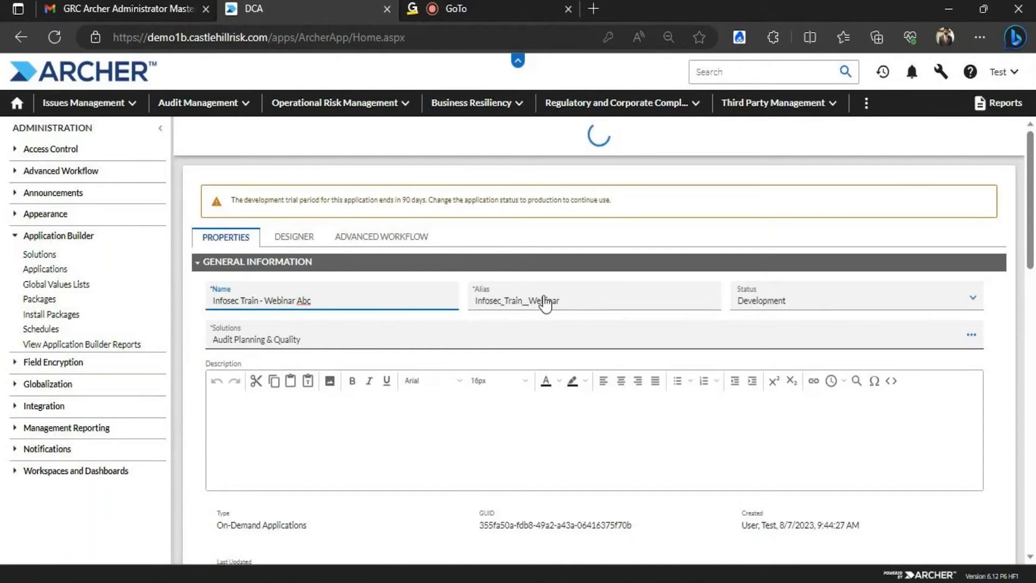
# Set the application's name back to "Infosec Train - Webinar" by removing the Abc suffix.
pyautogui.click(339, 300)
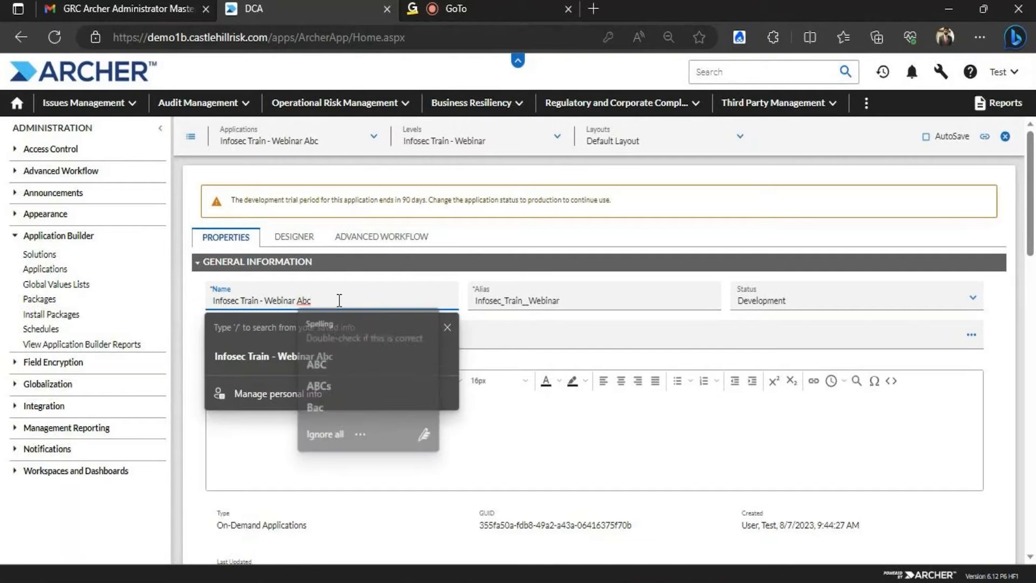
pyautogui.press('BackSpace')
pyautogui.press('BackSpace')
pyautogui.press('BackSpace')
pyautogui.press('BackSpace')
pyautogui.press('BackSpace')
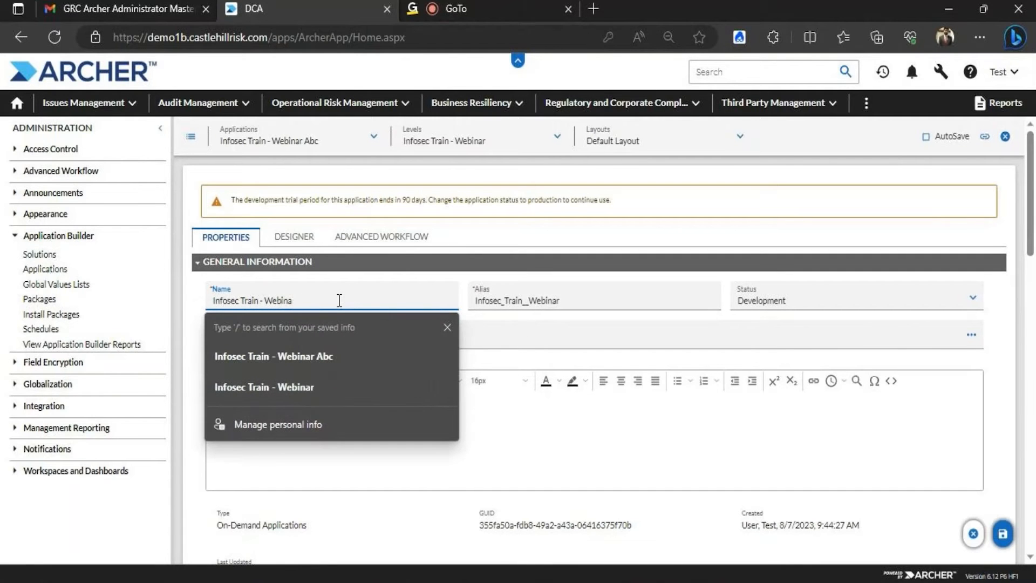
pyautogui.write('r')
pyautogui.click(617, 238)
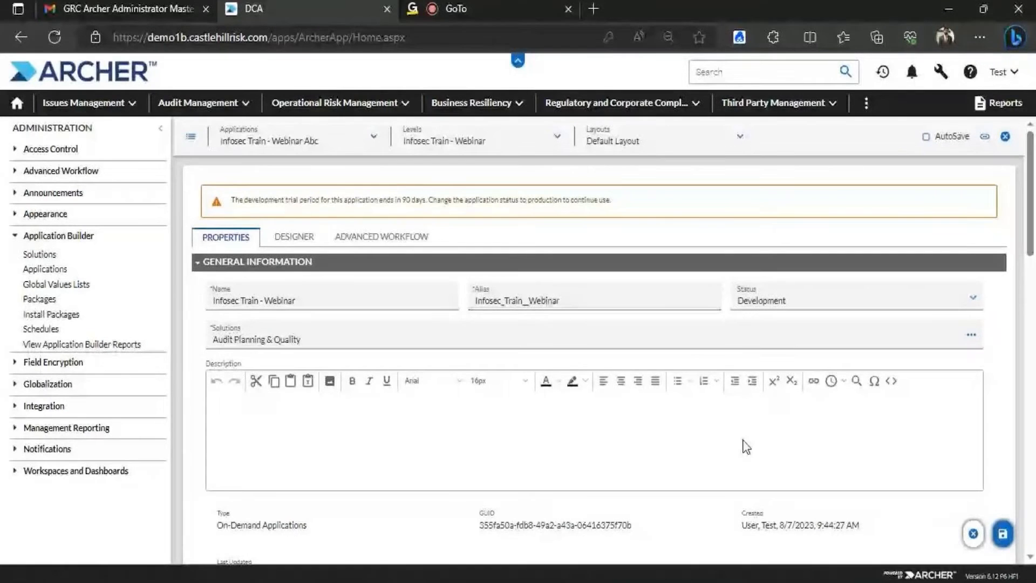
# Review the available status options for the application while keeping Development selected.
pyautogui.click(791, 302)
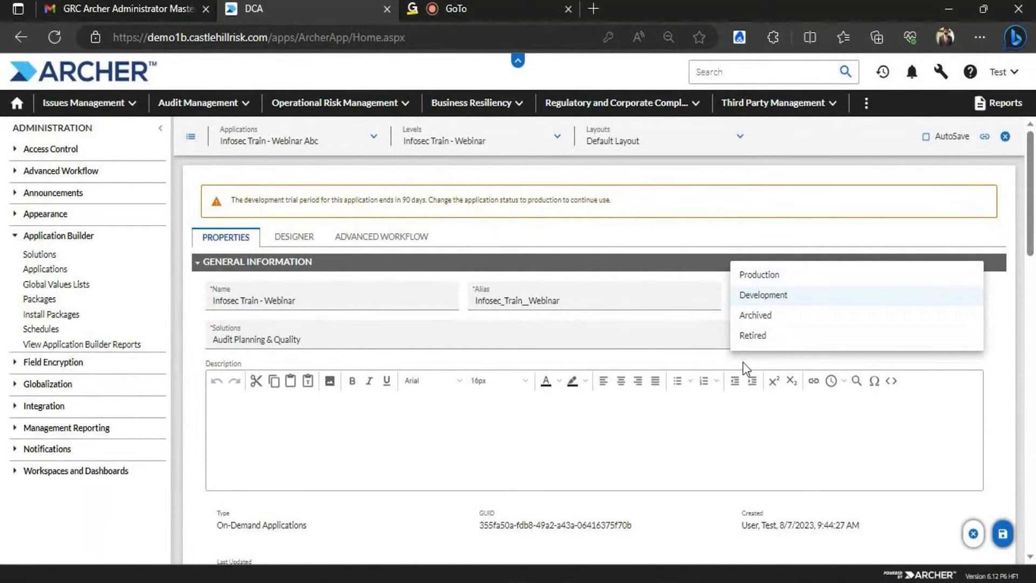
pyautogui.click(766, 295)
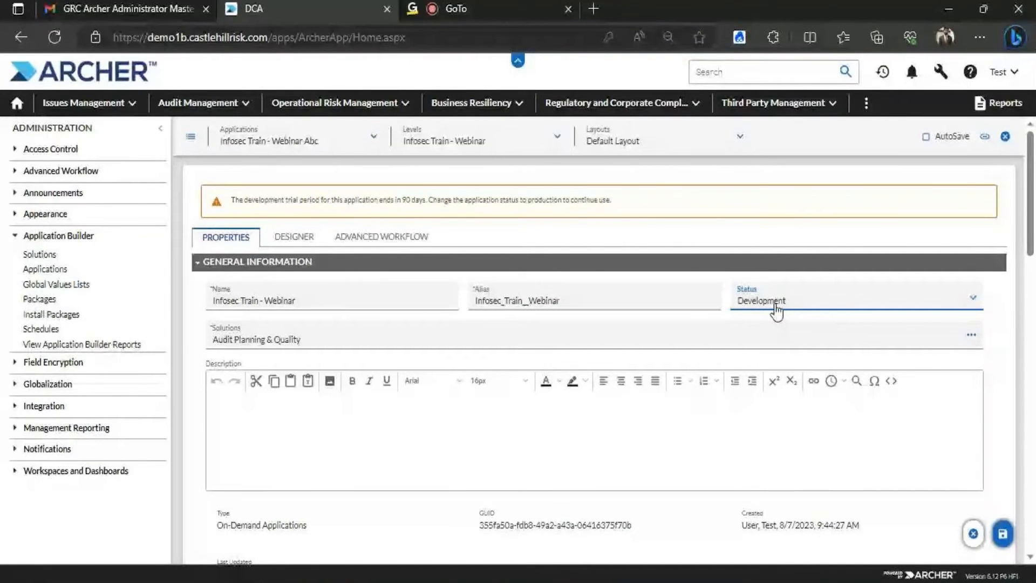
pyautogui.click(775, 308)
pyautogui.click(775, 291)
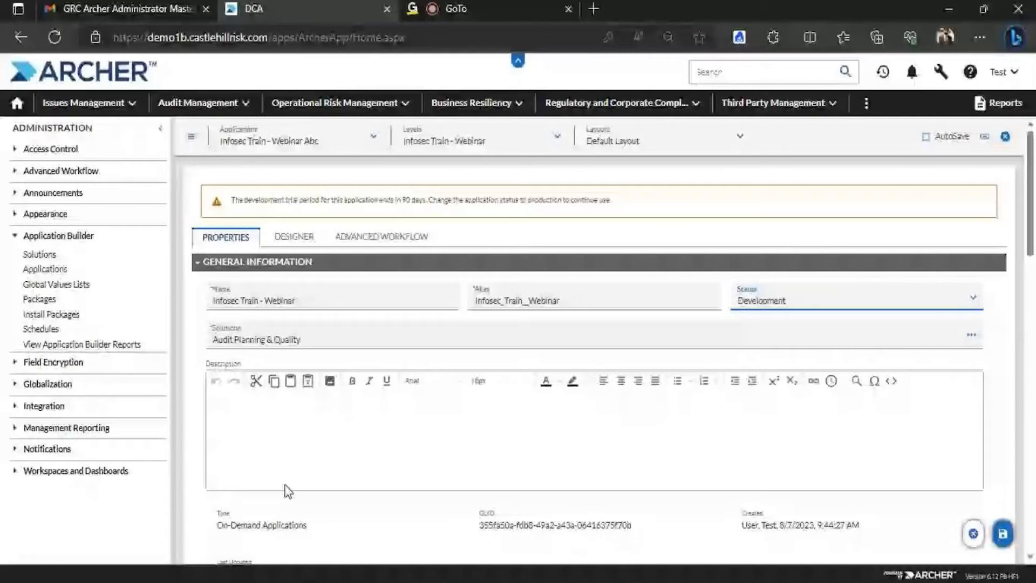
# Duplicate the Archer browser tab and switch to the duplicate.
pyautogui.rightClick(257, 5)
pyautogui.click(303, 98)
pyautogui.click(305, 5)
pyautogui.click(453, 6)
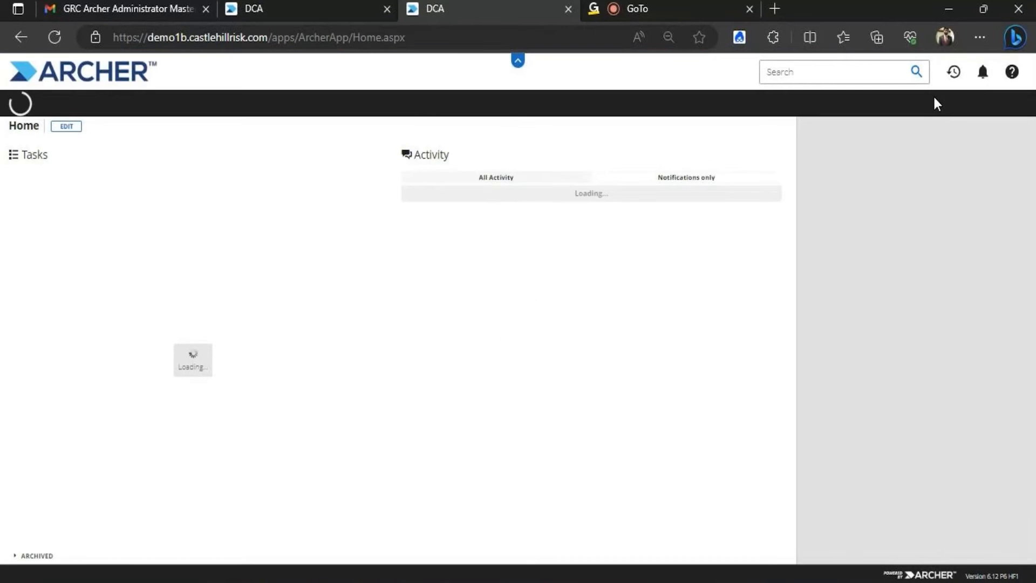
# Open the Application Builder's application list in the duplicated tab and look through the applications' types and statuses.
pyautogui.click(941, 81)
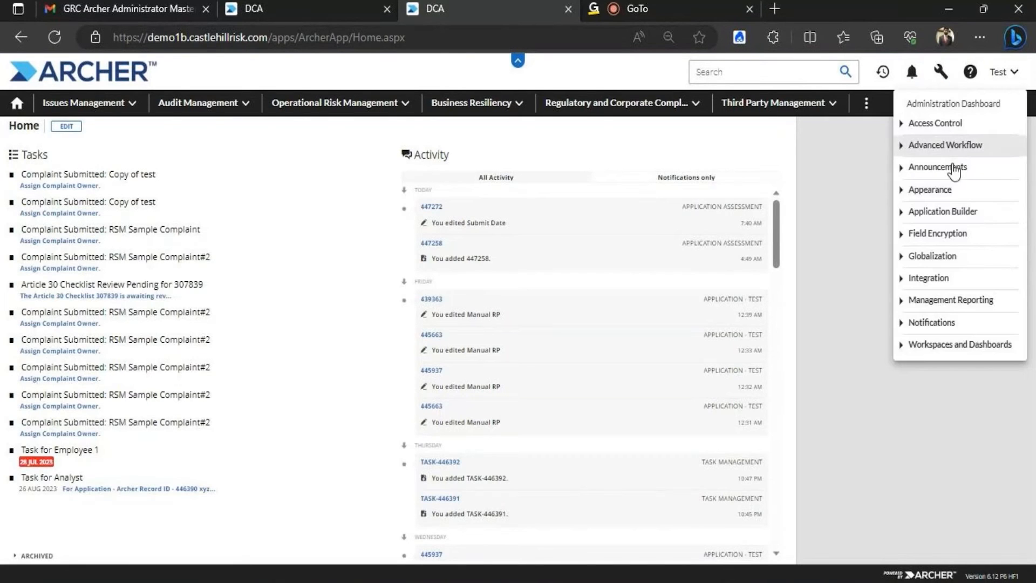
pyautogui.click(957, 210)
pyautogui.click(950, 250)
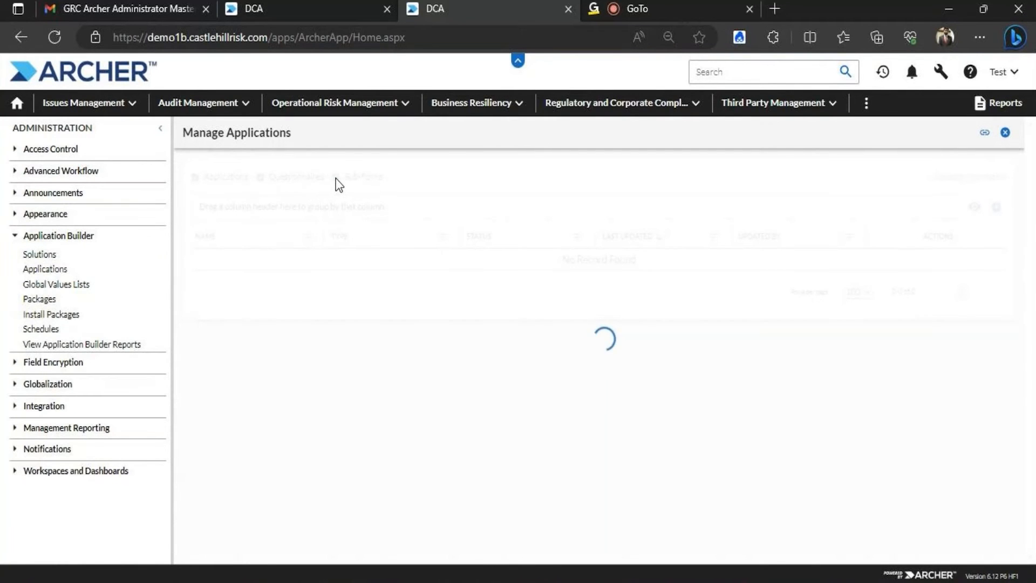
pyautogui.click(261, 179)
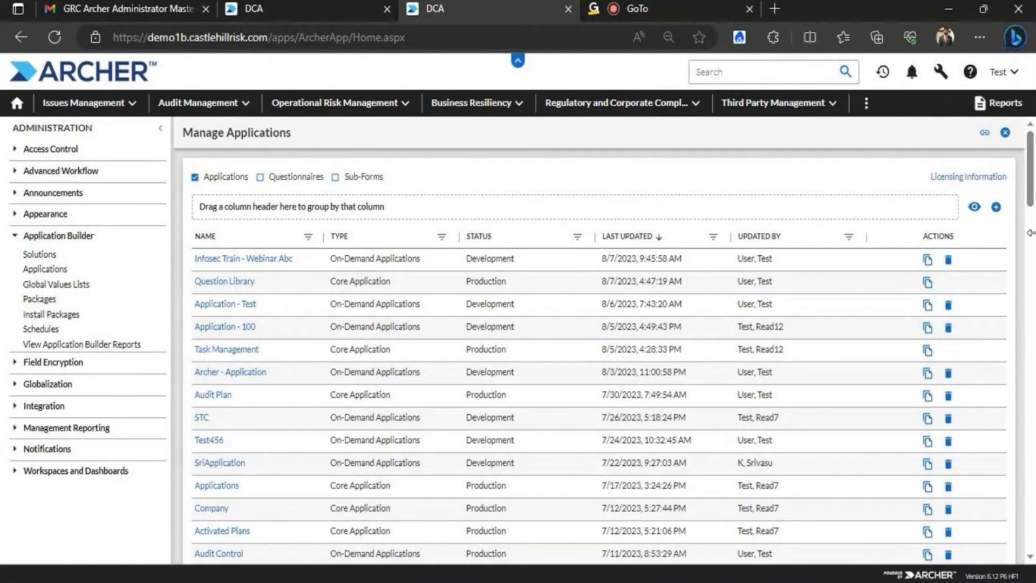
pyautogui.moveTo(1032, 160)
pyautogui.mouseDown()
pyautogui.moveTo(1032, 377)
pyautogui.moveTo(1032, 158)
pyautogui.mouseUp()
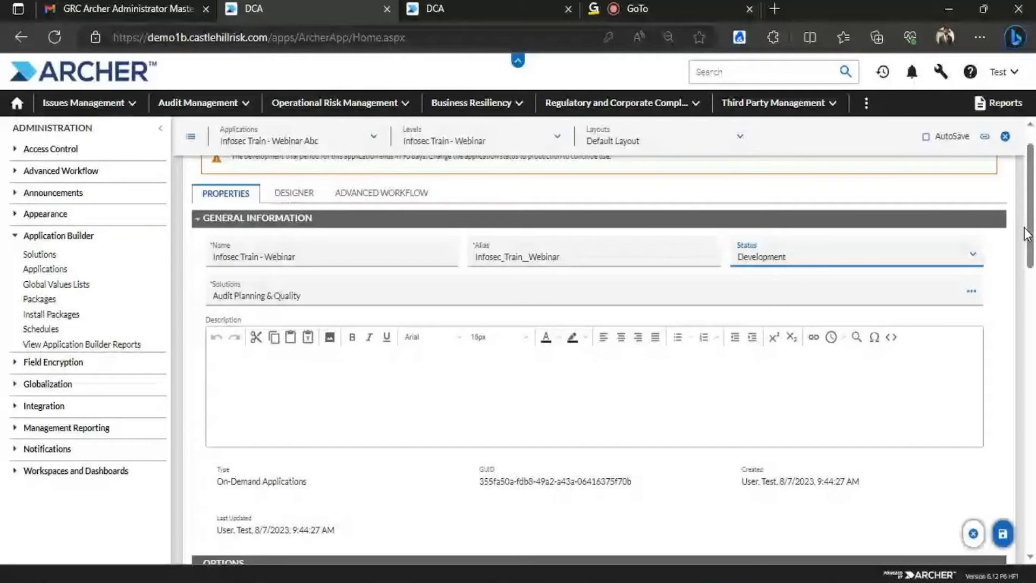
# Save the Infosec Train - Webinar properties with the Development status and read the development trial period notice.
pyautogui.click(851, 260)
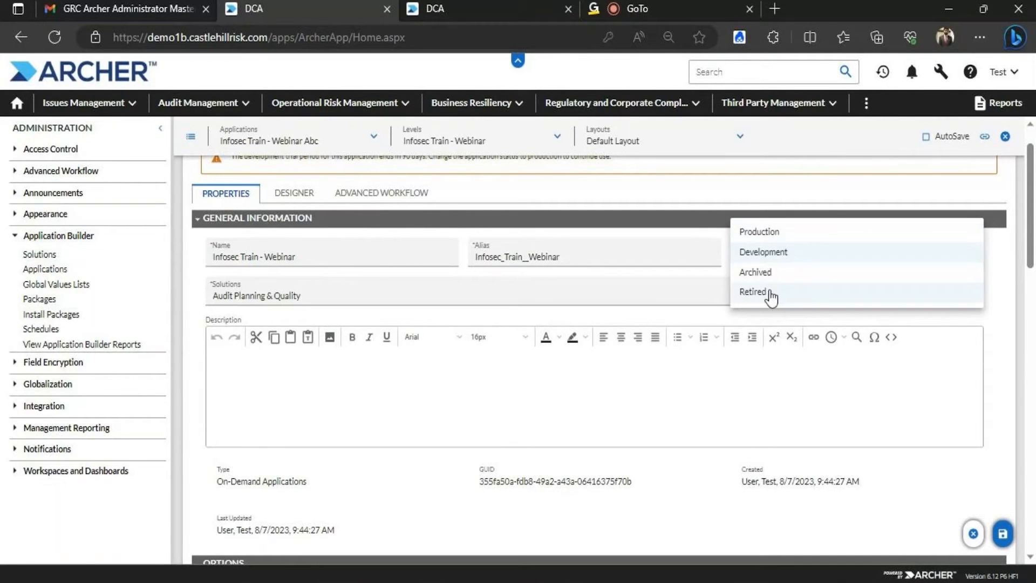
pyautogui.click(771, 189)
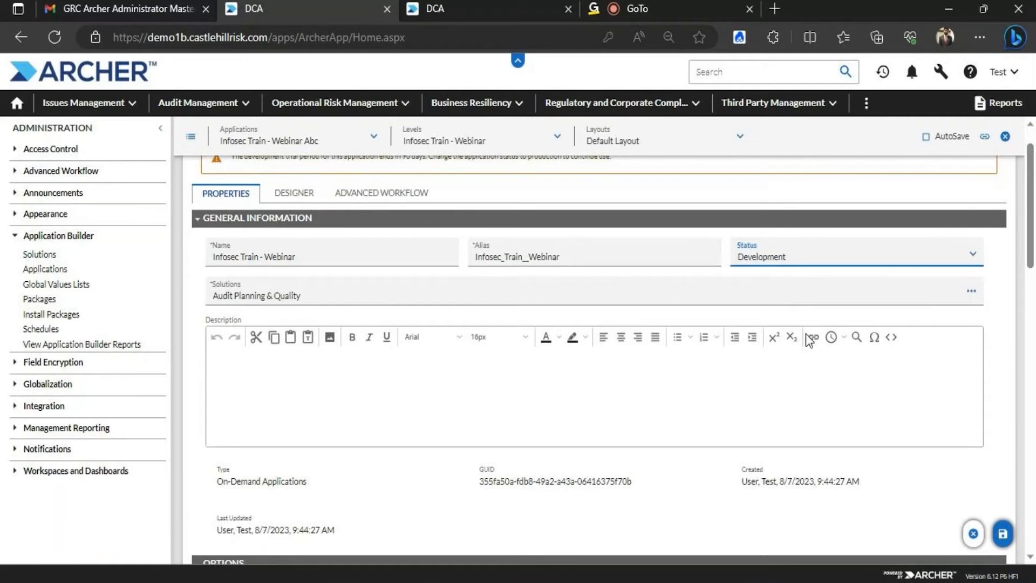
pyautogui.click(1002, 533)
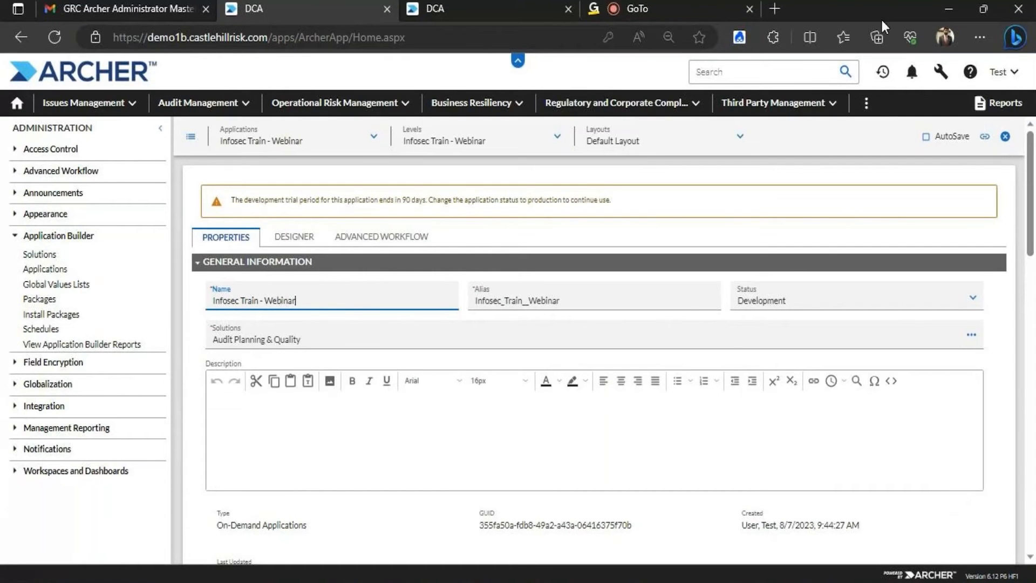
pyautogui.moveTo(614, 205); pyautogui.dragTo(238, 208)
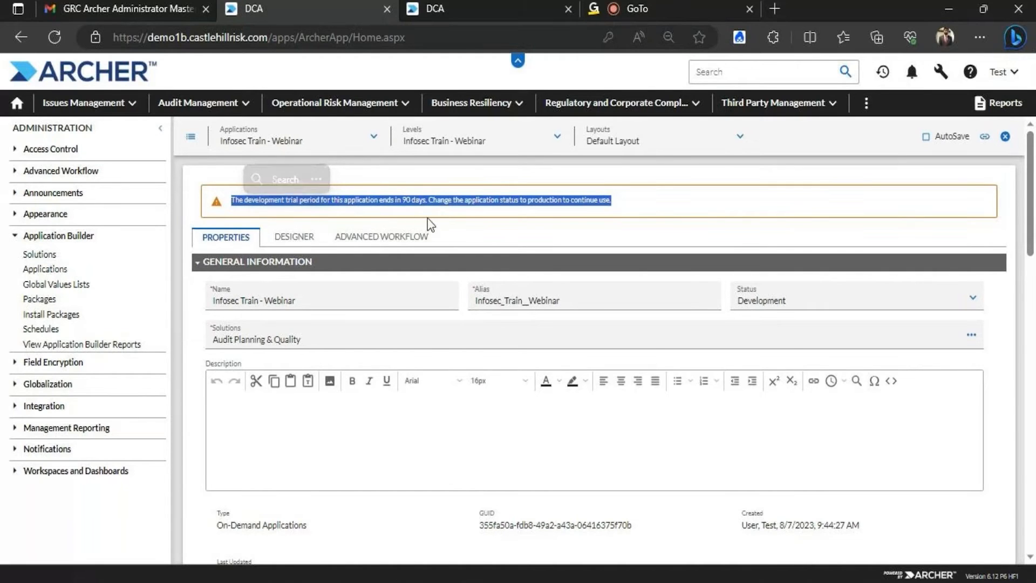
pyautogui.click(654, 214)
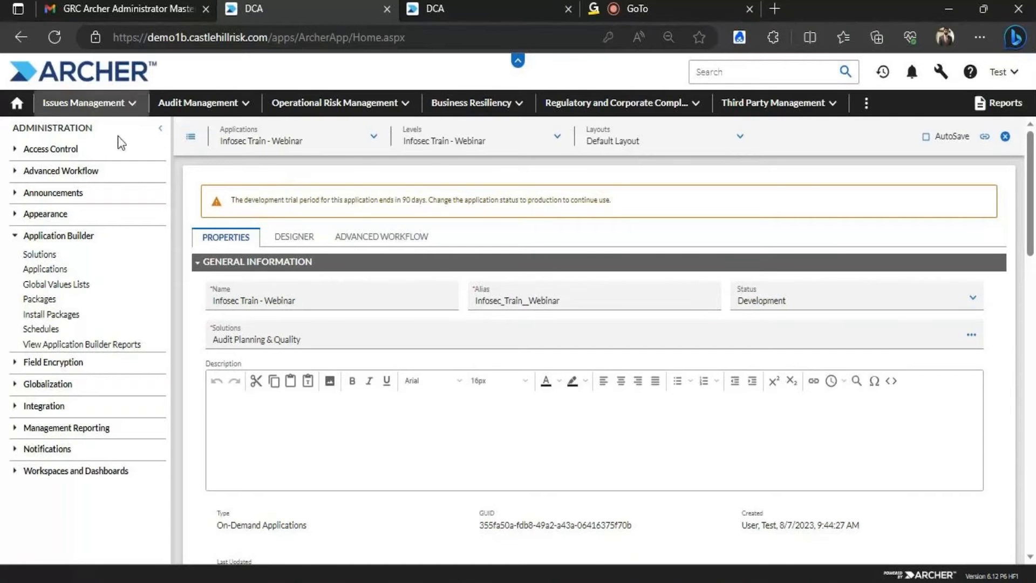
# Start a new record in Infosec Train - Webinar from the Audit Planning & Quality solution in Audit Management.
pyautogui.click(251, 106)
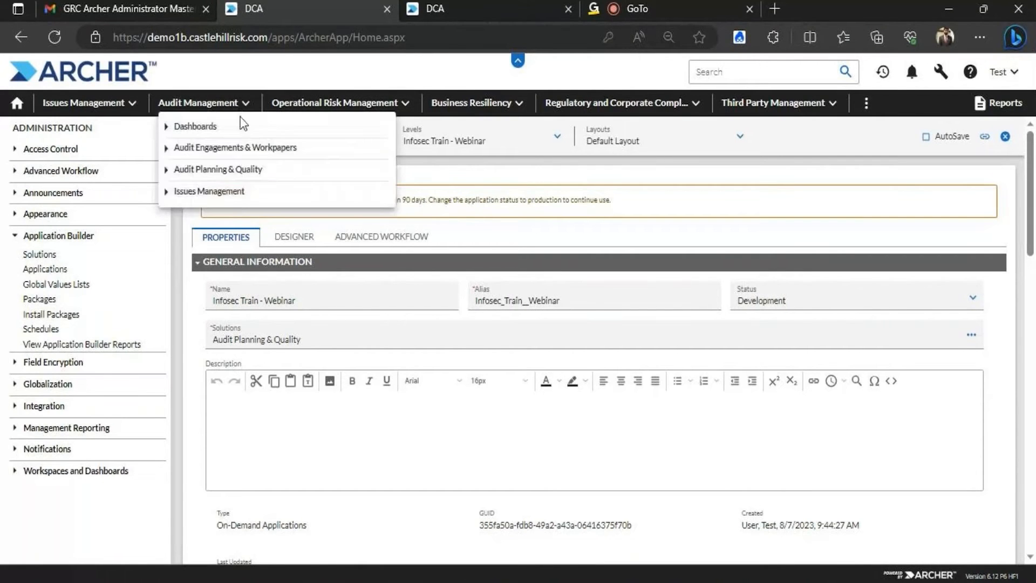
pyautogui.click(231, 170)
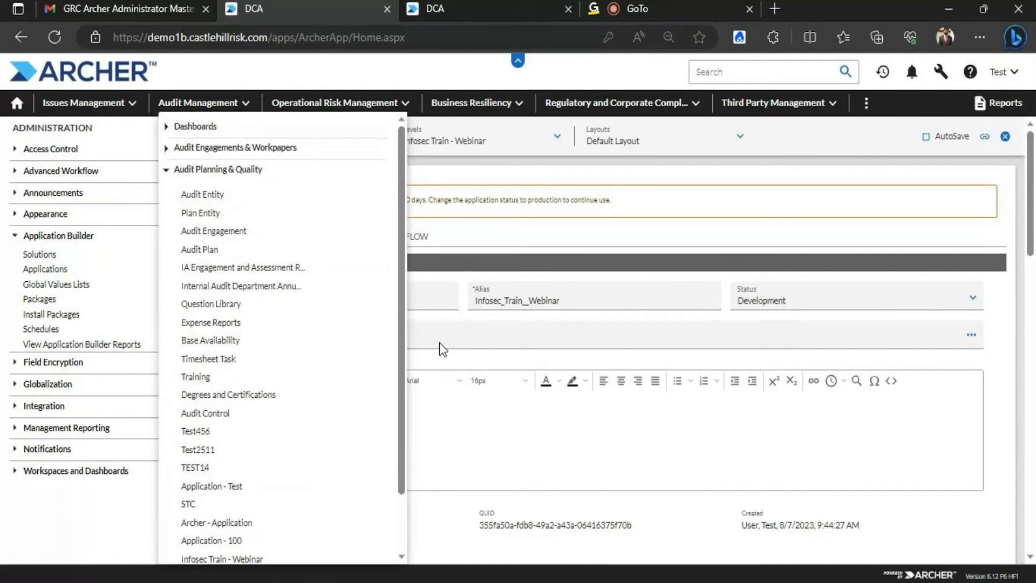
pyautogui.scroll(-2, 246, 501)
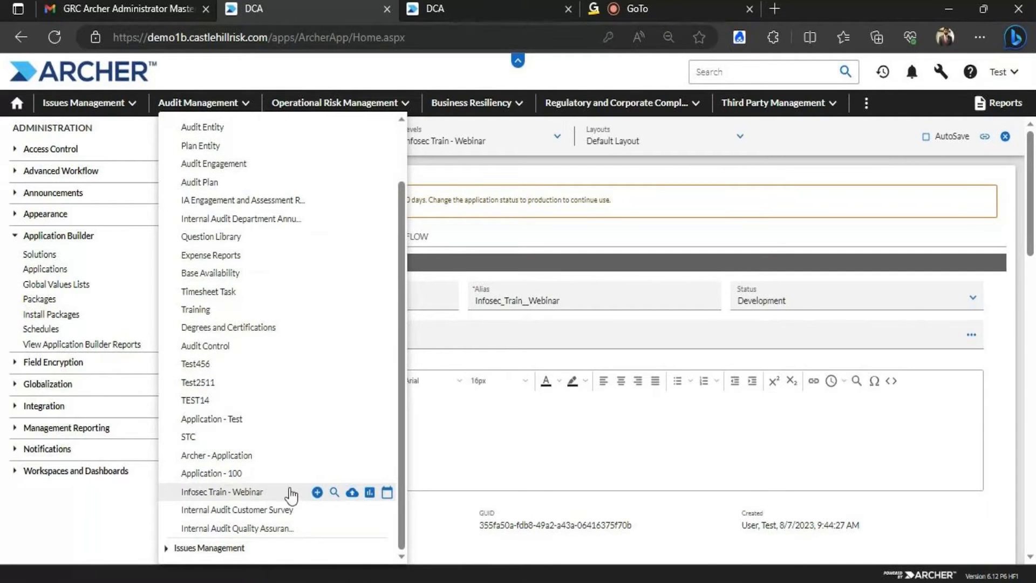
pyautogui.click(317, 492)
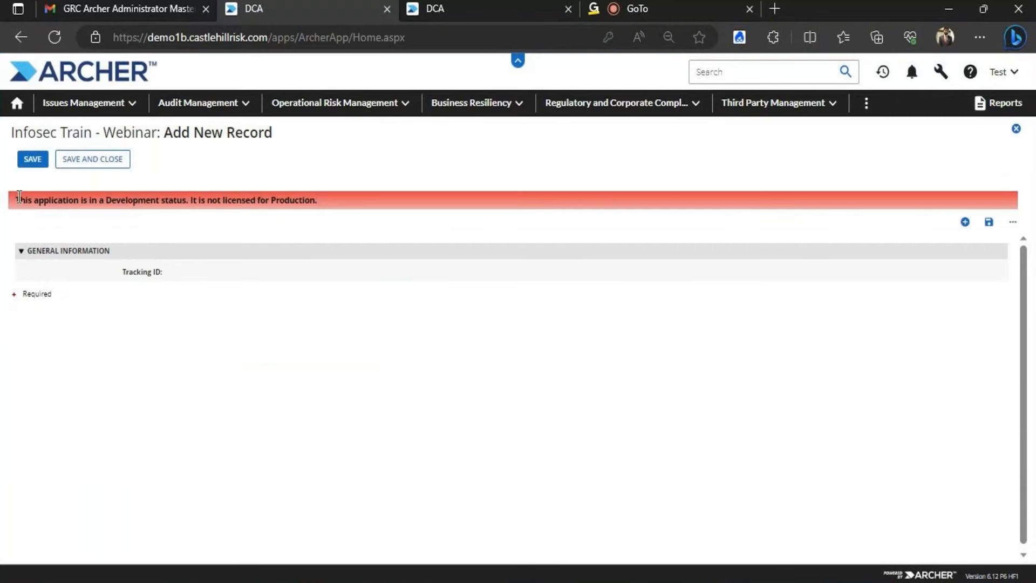
# Read the development status banner on the new record and close the record without saving.
pyautogui.moveTo(16, 200); pyautogui.dragTo(135, 225)
pyautogui.moveTo(218, 211); pyautogui.dragTo(324, 208)
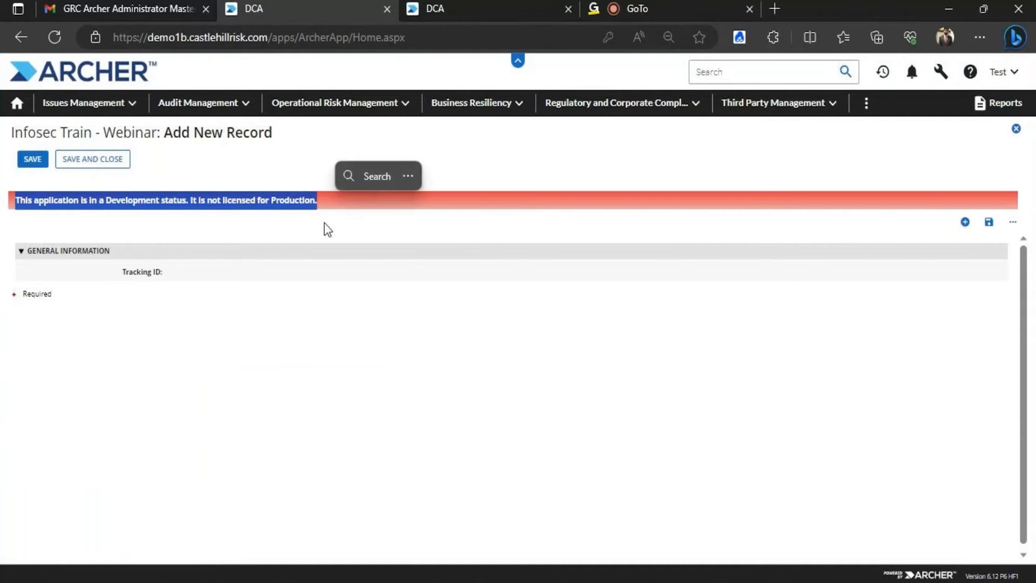
pyautogui.click(165, 218)
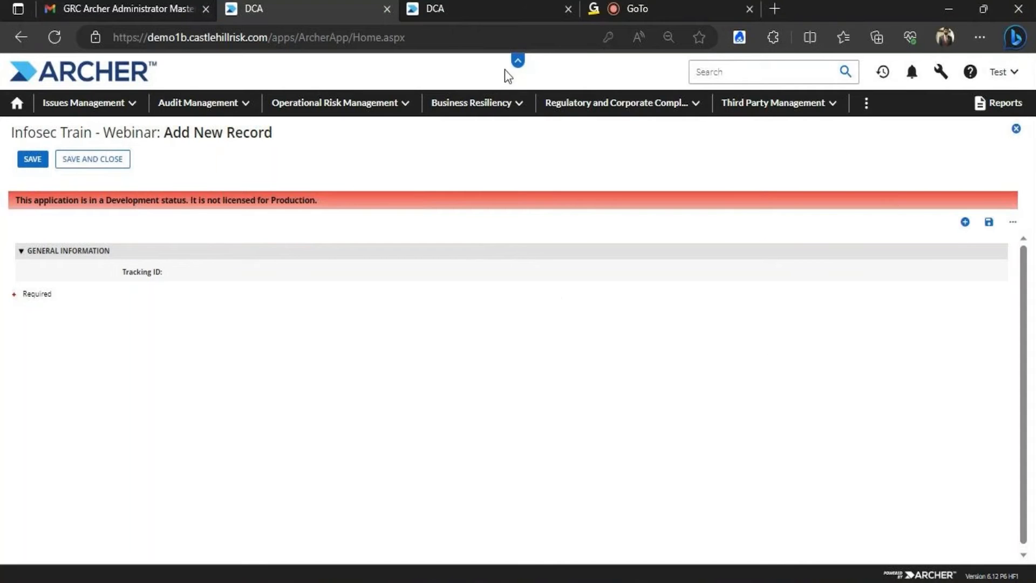
pyautogui.click(1016, 129)
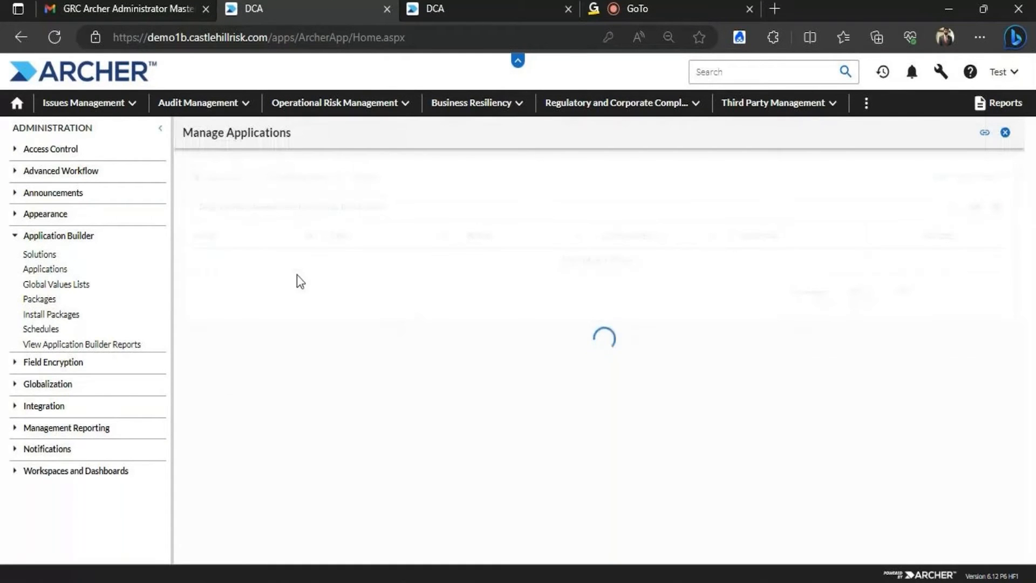
# Filter the application list to names containing "Infosec" and open Infosec Train - Webinar.
pyautogui.click(308, 237)
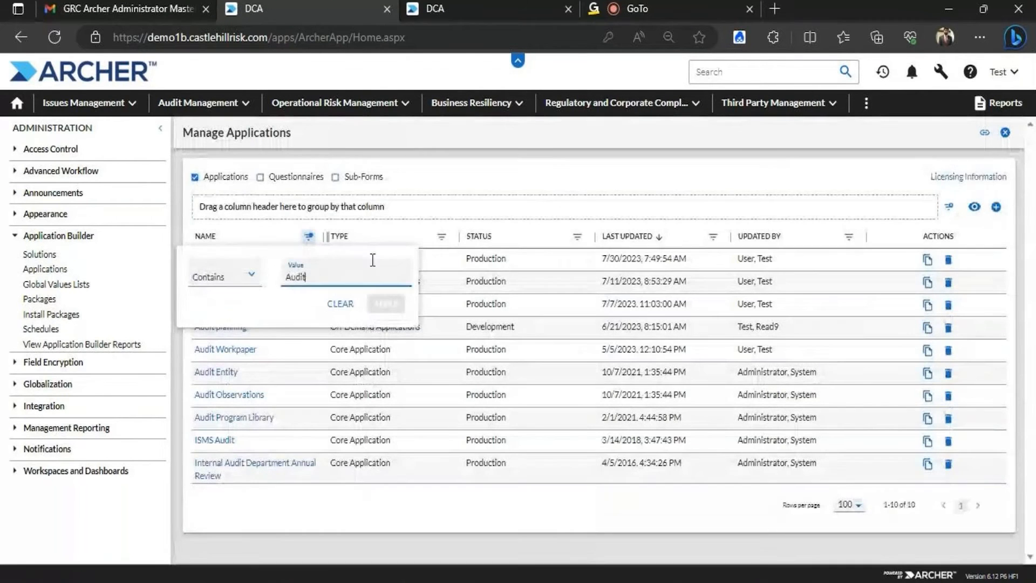
pyautogui.press('BackSpace')
pyautogui.press('BackSpace')
pyautogui.press('BackSpace')
pyautogui.press('BackSpace')
pyautogui.press('BackSpace')
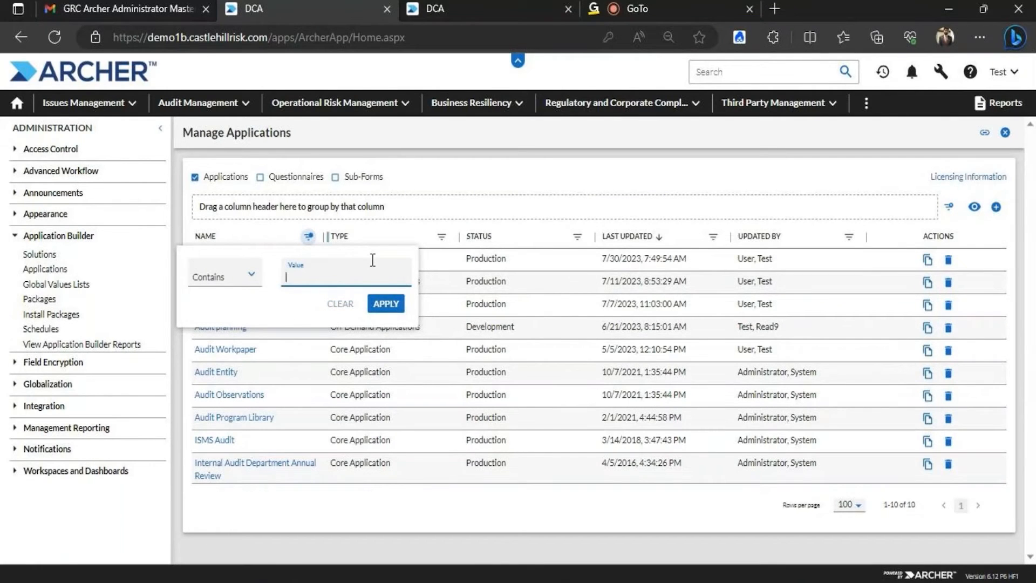
pyautogui.write('Infis')
pyautogui.write('osec')
pyautogui.press('Return')
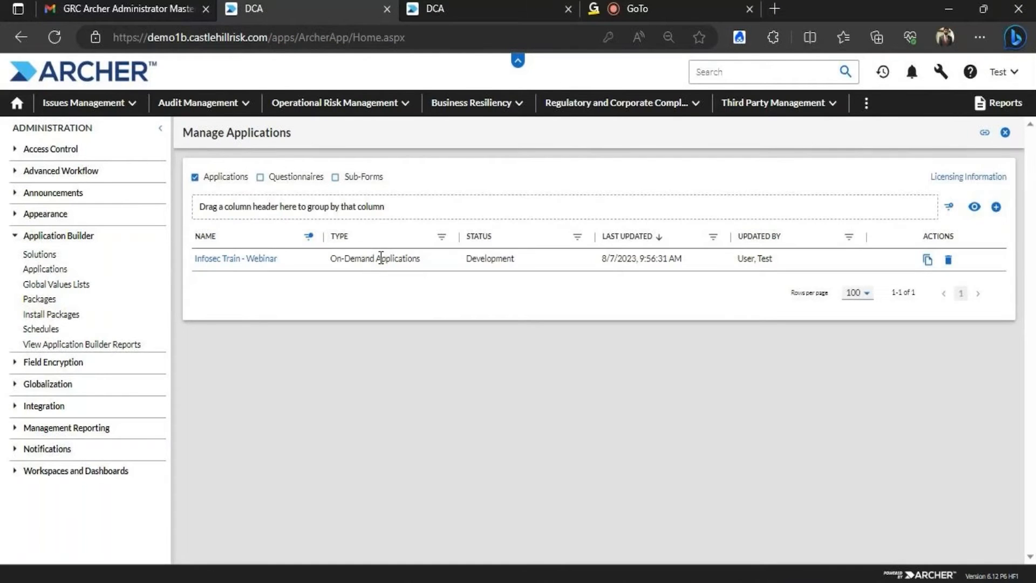
pyautogui.click(228, 260)
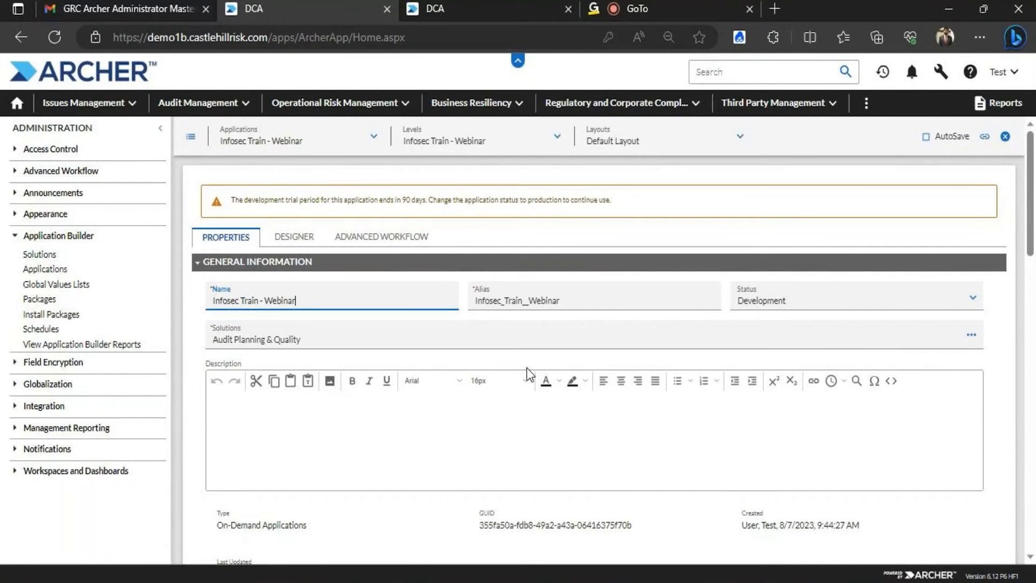
# Change the application's status to Production and save it.
pyautogui.click(764, 308)
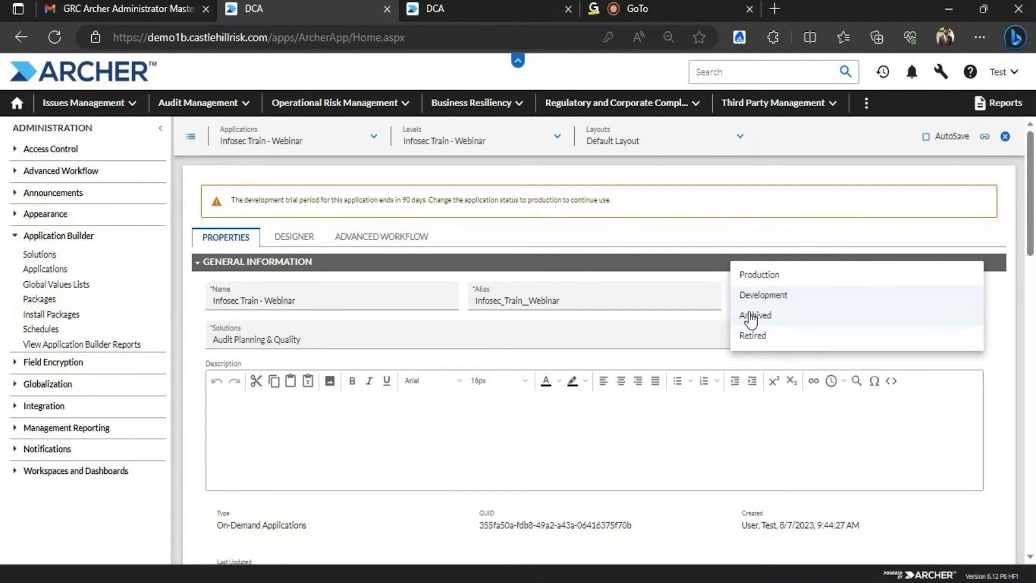
pyautogui.click(759, 276)
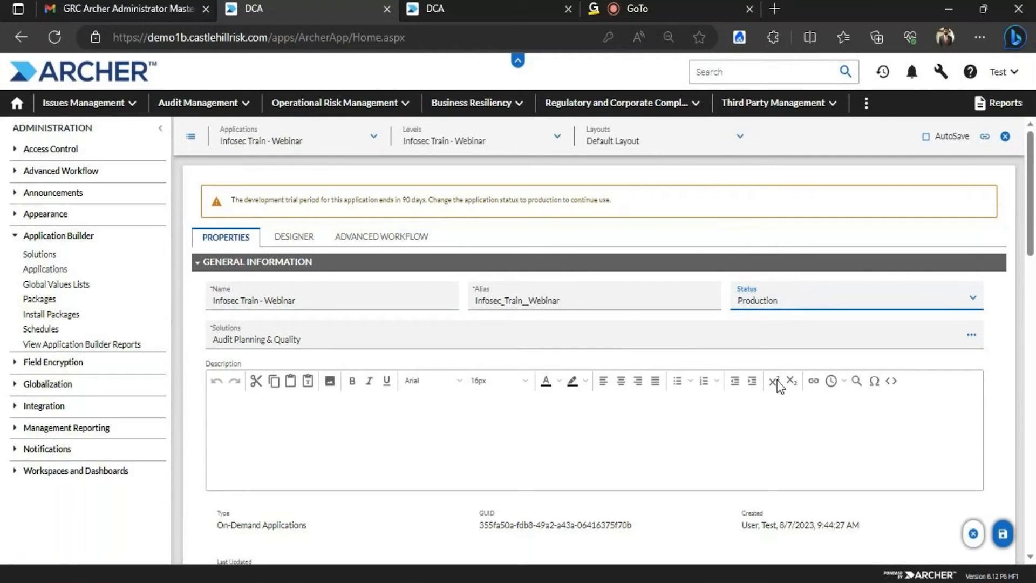
pyautogui.click(992, 532)
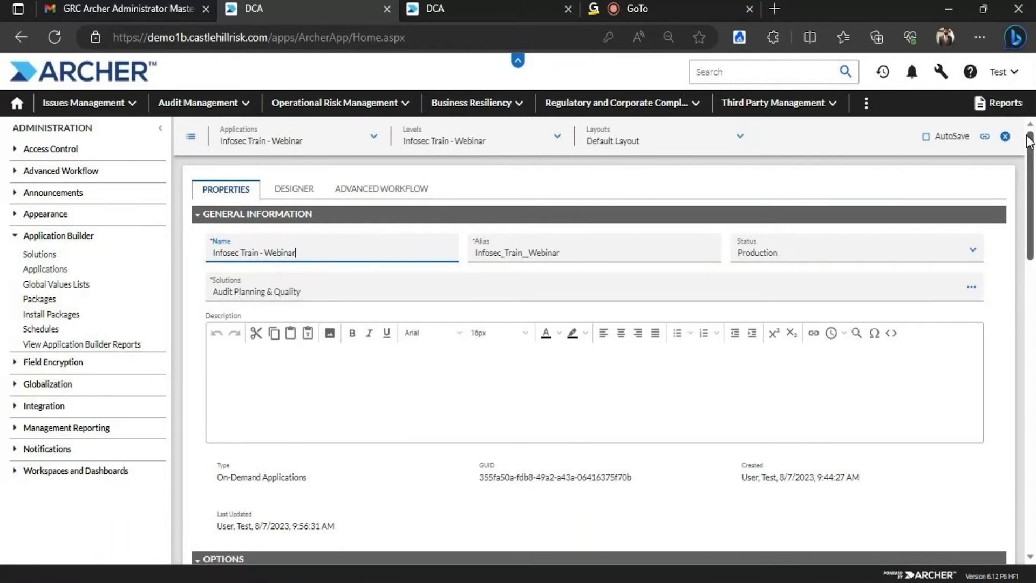
# Check the licensed and production figures for On-Demand Applications in the licensing information, and close the unlicensed dependency report.
pyautogui.click(444, 5)
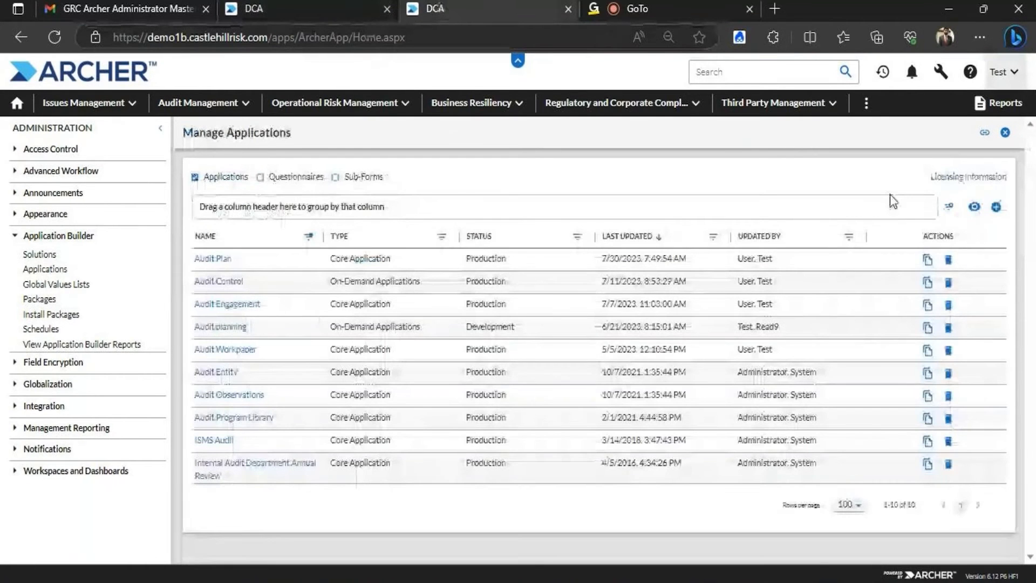
pyautogui.click(952, 178)
pyautogui.moveTo(777, 185); pyautogui.dragTo(772, 283)
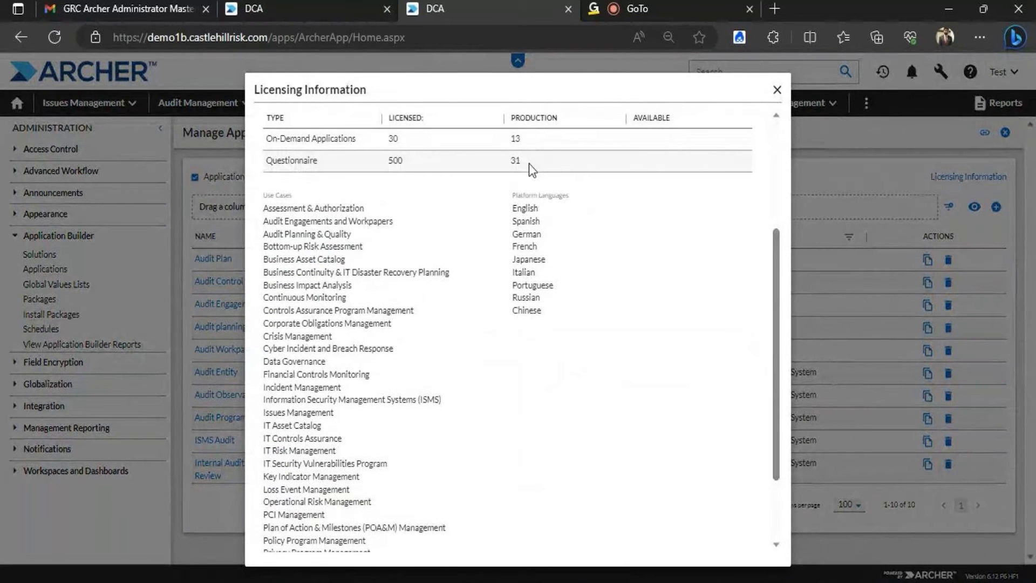
pyautogui.doubleClick(393, 138)
pyautogui.doubleClick(515, 139)
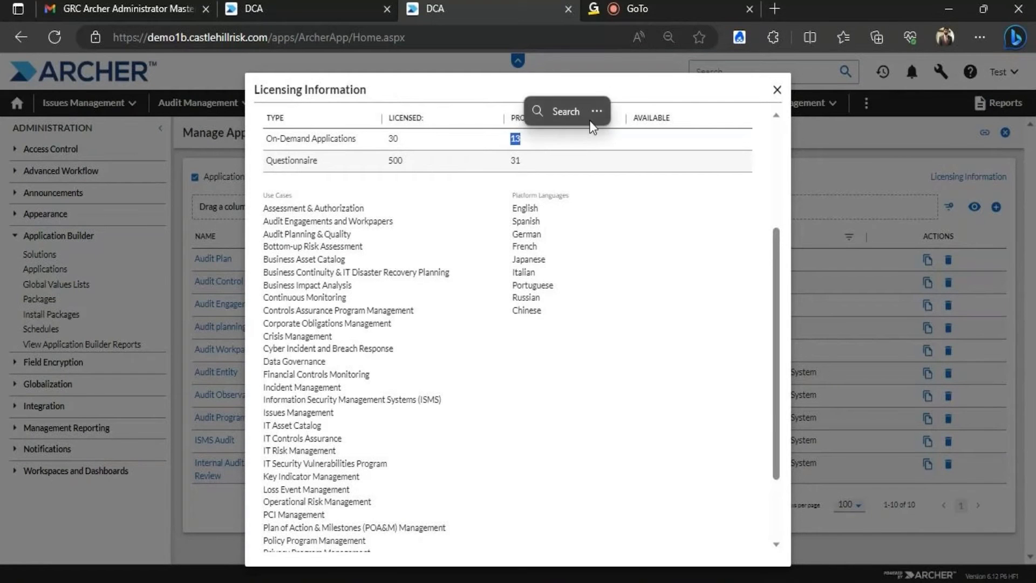
pyautogui.click(775, 90)
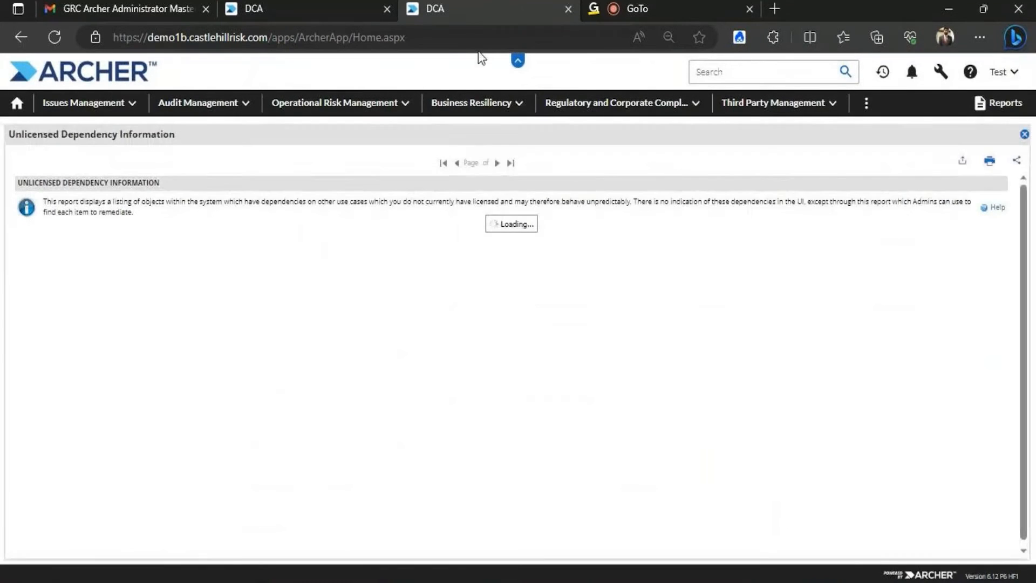
pyautogui.click(1023, 136)
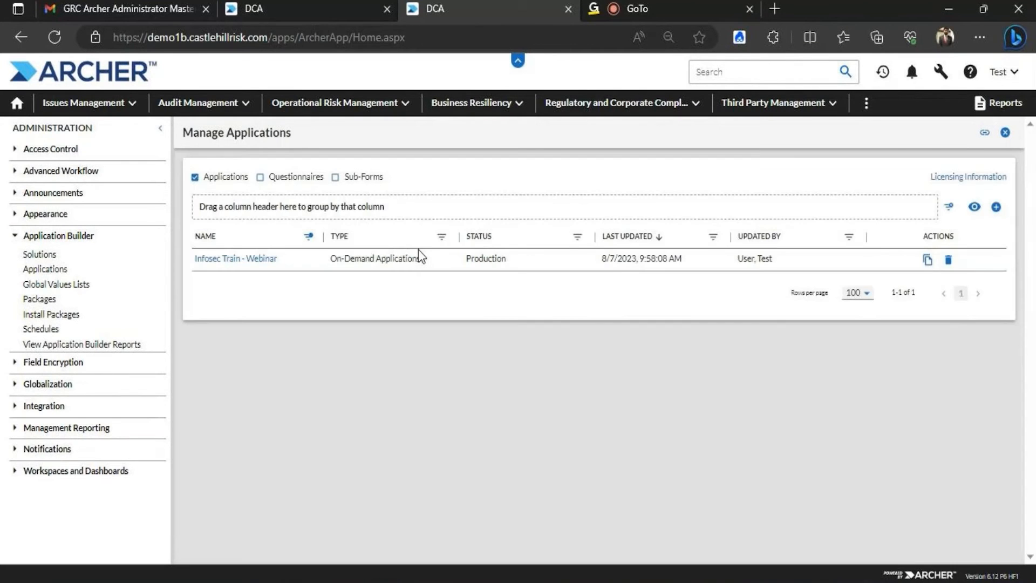
# Set the status of Infosec Train - Webinar to Development, save the properties and close the application.
pyautogui.click(256, 264)
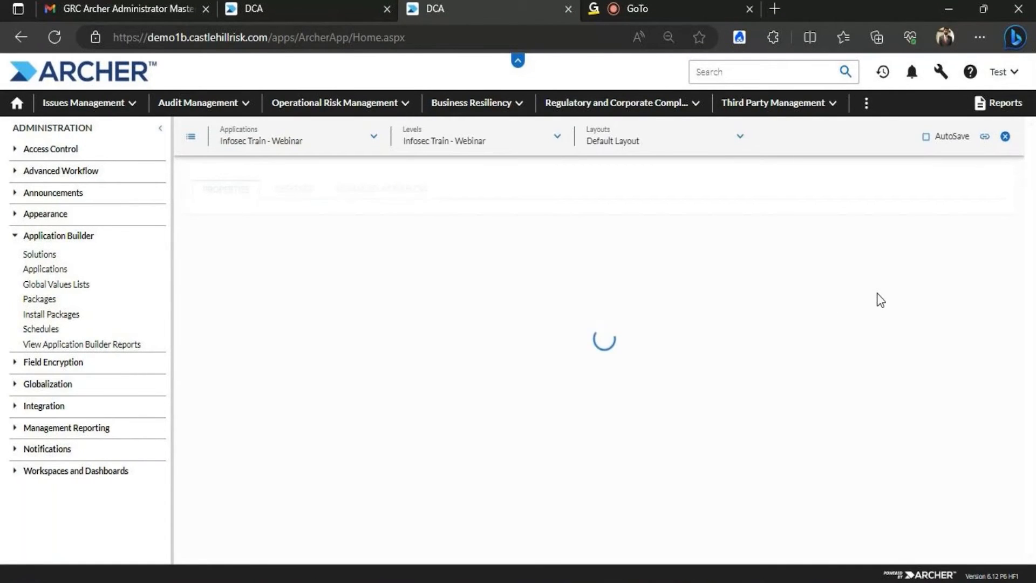
pyautogui.click(804, 259)
pyautogui.click(789, 270)
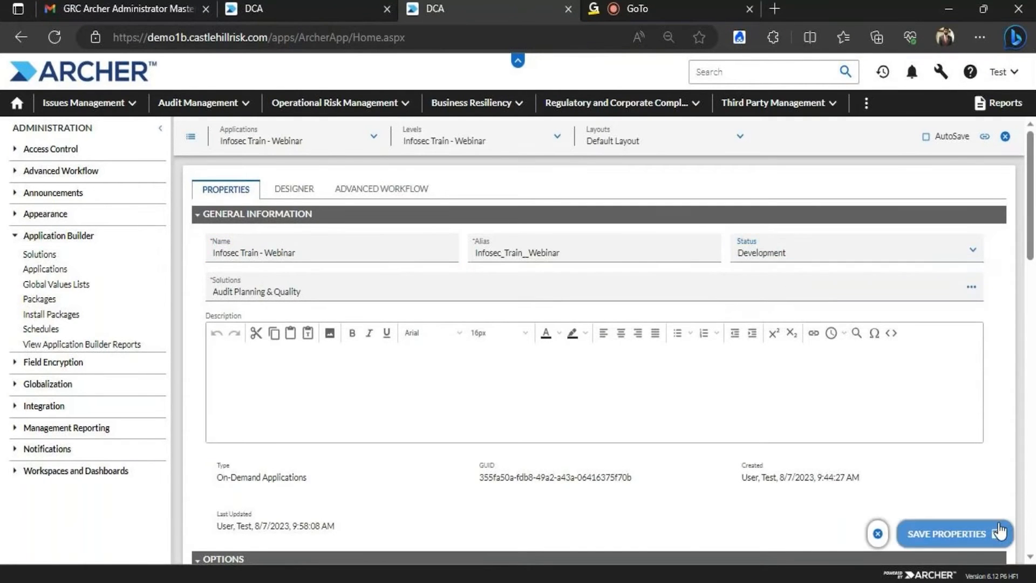
pyautogui.click(950, 532)
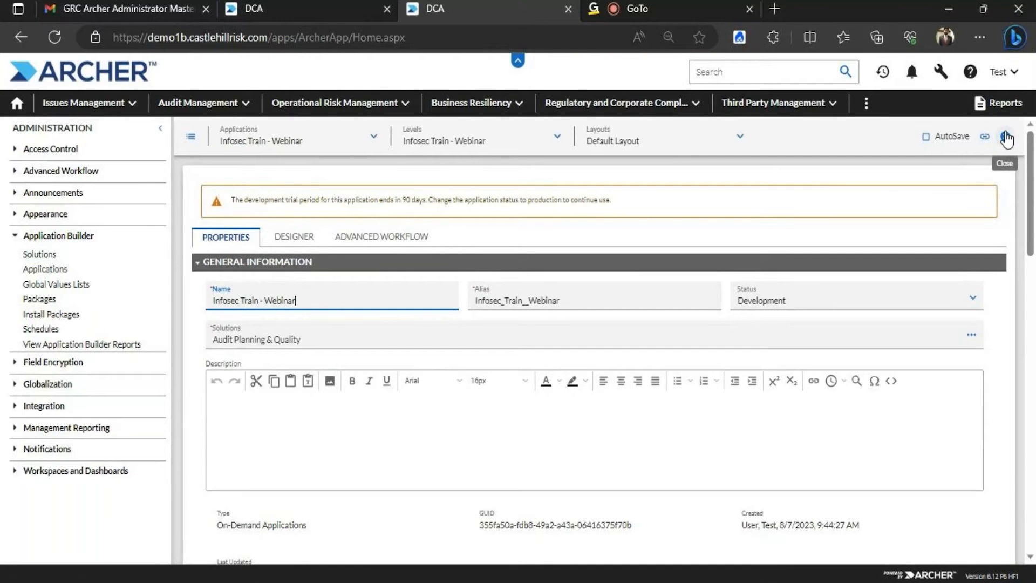
pyautogui.click(1006, 138)
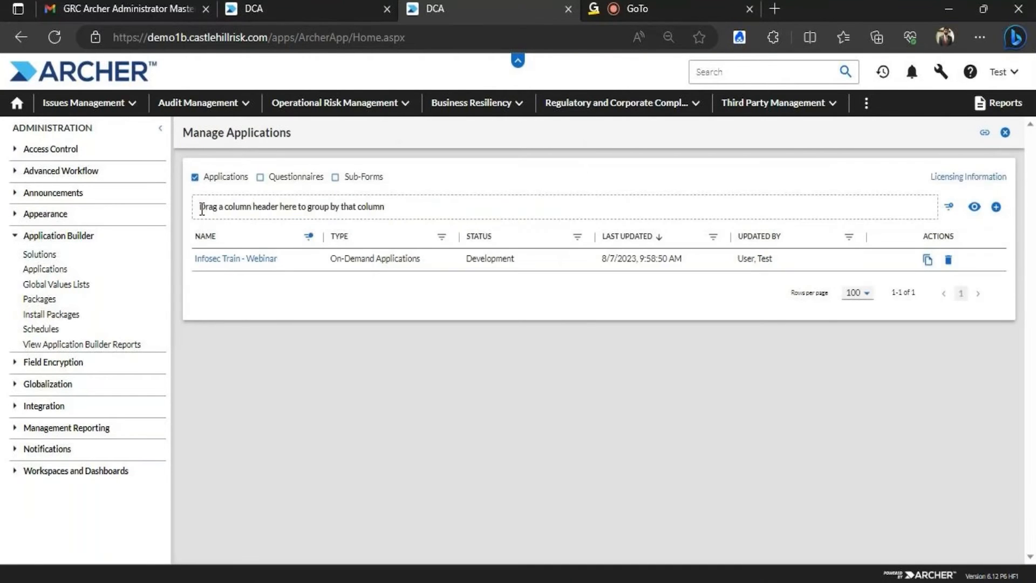
# Recheck the on-demand application licensing figures after the status change and return to the application list.
pyautogui.click(954, 177)
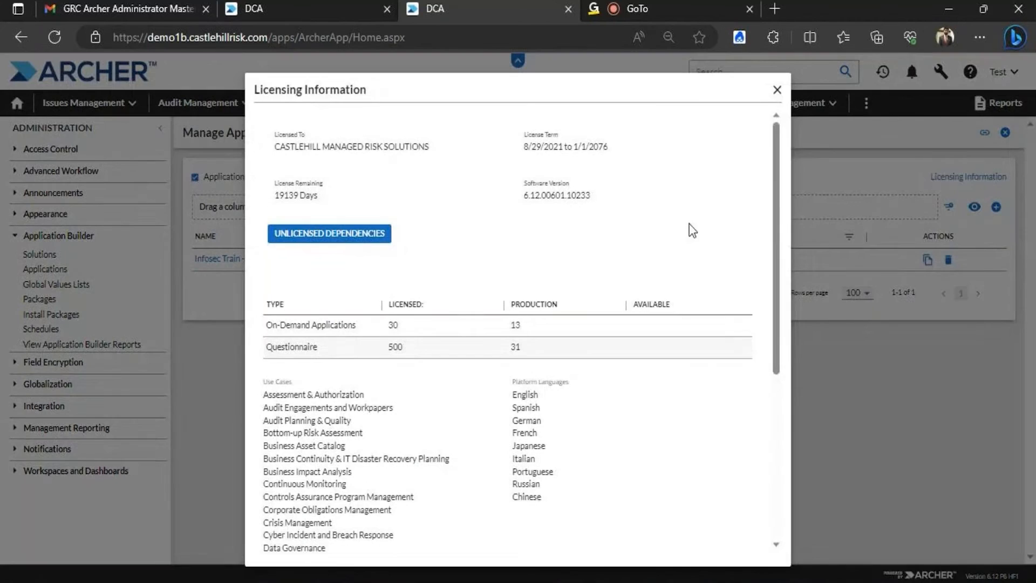
pyautogui.click(777, 89)
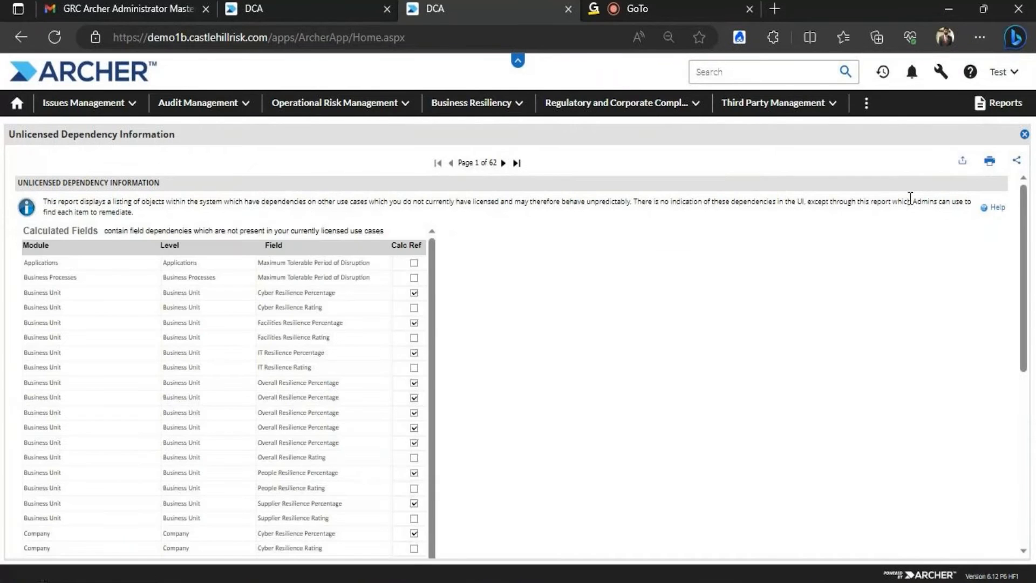
pyautogui.click(1024, 135)
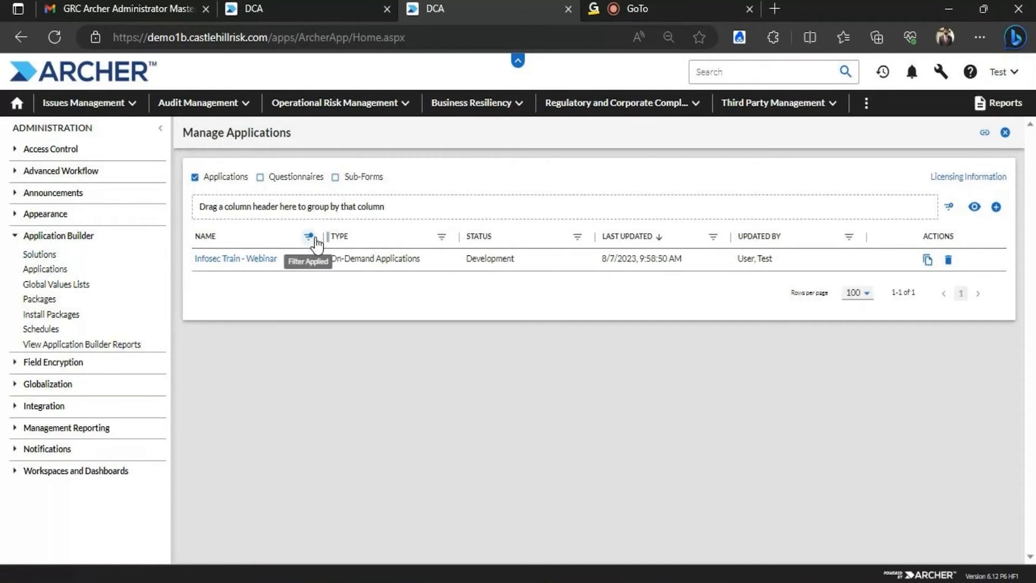
pyautogui.click(309, 235)
pyautogui.press('BackSpace')
pyautogui.press('BackSpace')
pyautogui.press('BackSpace')
pyautogui.press('BackSpace')
pyautogui.press('BackSpace')
pyautogui.press('BackSpace')
pyautogui.press('BackSpace')
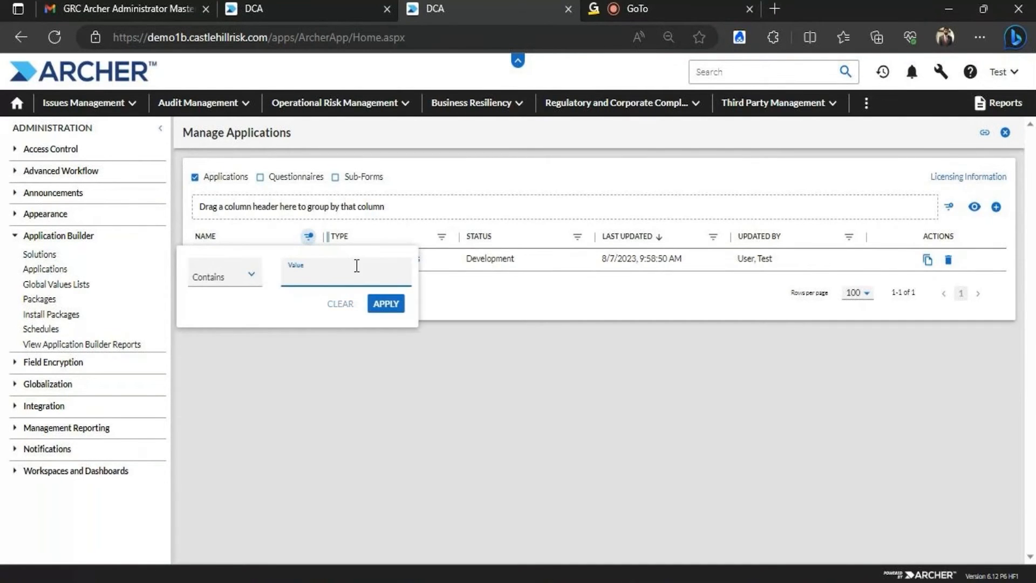
pyautogui.click(405, 344)
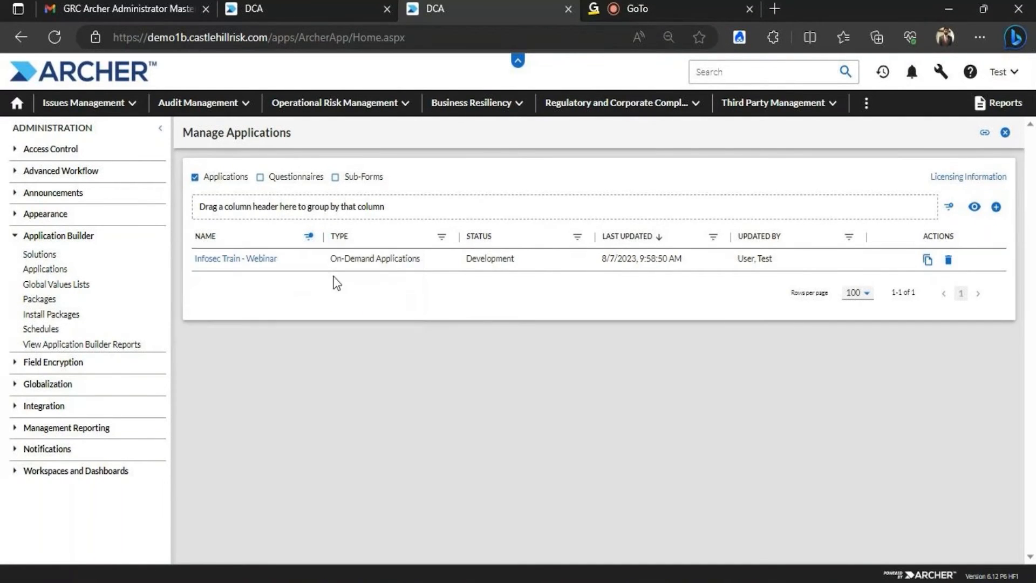
# Clear the name filter on the application list.
pyautogui.click(443, 237)
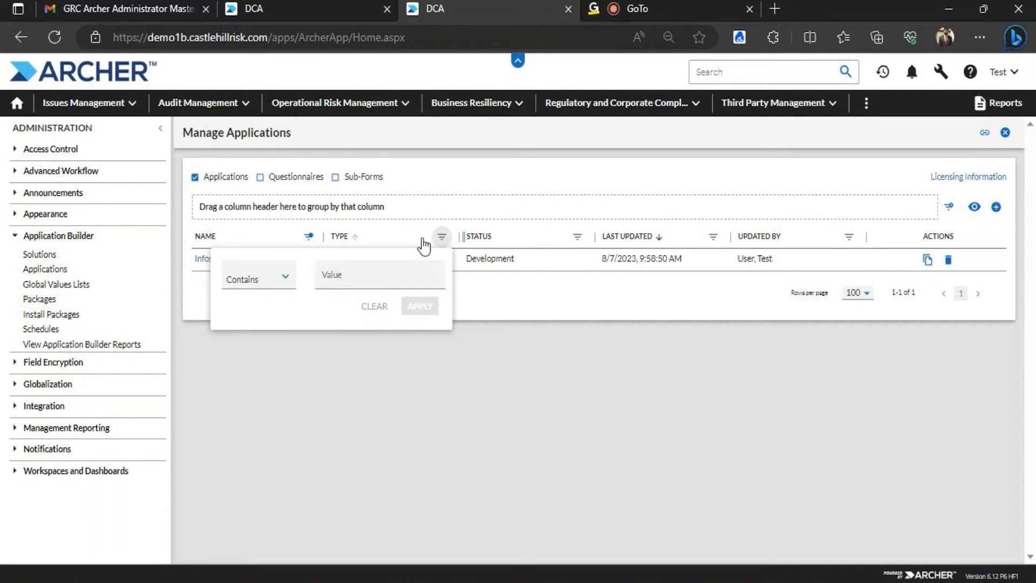
pyautogui.click(309, 237)
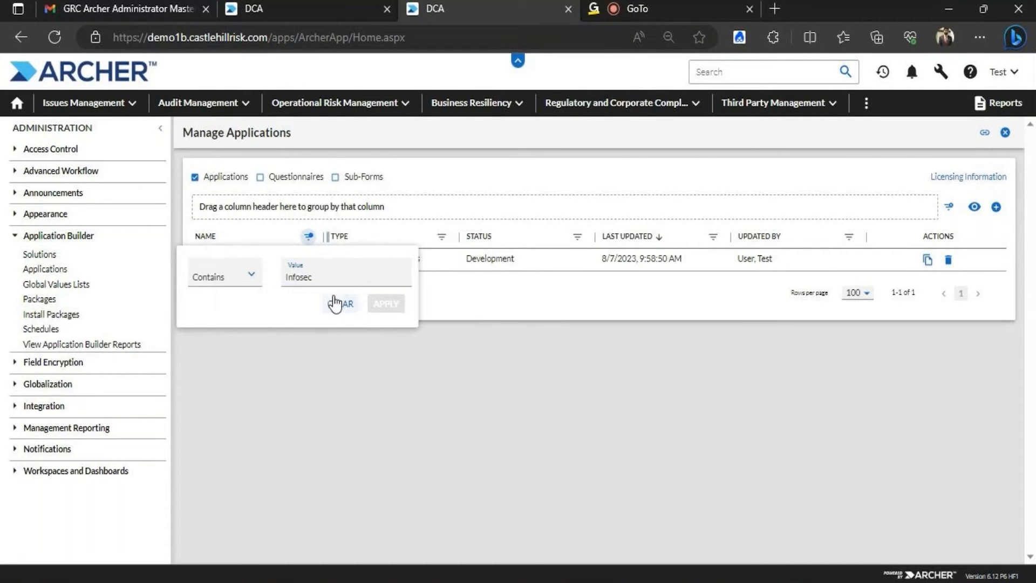
pyautogui.click(335, 304)
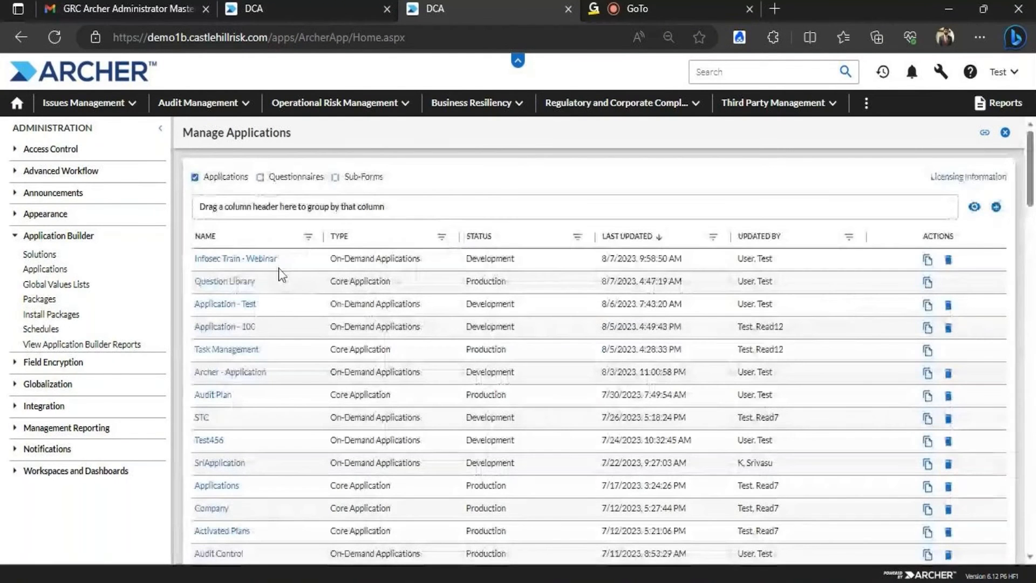
# Set the status of the Application - 100 application to Production, save it and close the application.
pyautogui.click(248, 326)
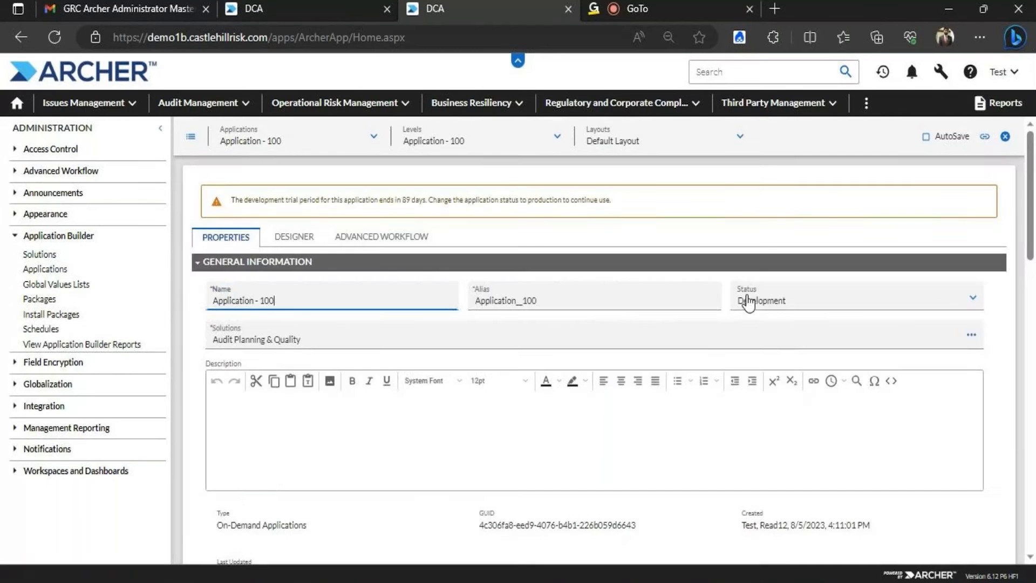
pyautogui.click(765, 305)
pyautogui.click(774, 278)
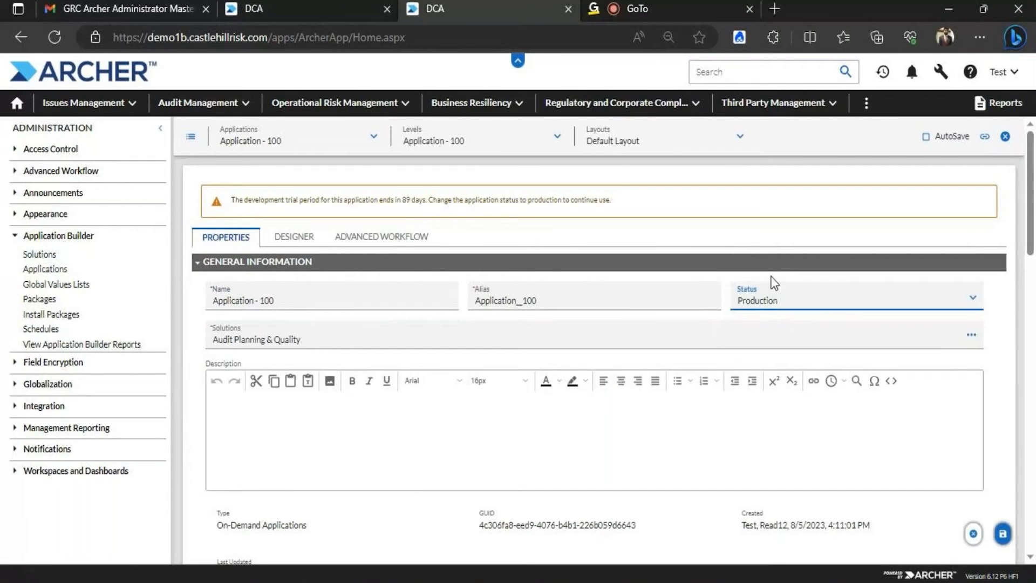
pyautogui.click(1001, 534)
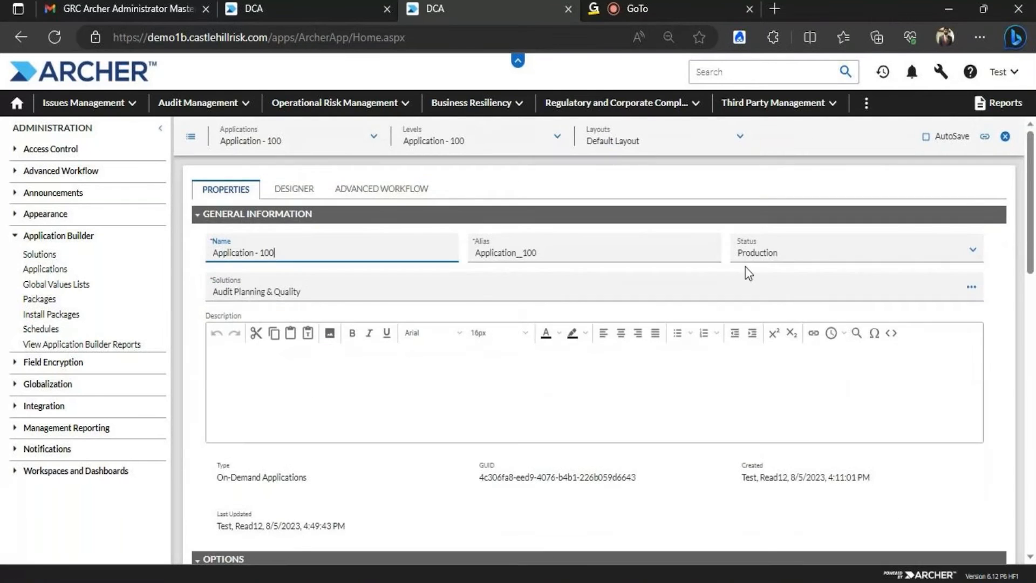
pyautogui.click(1005, 136)
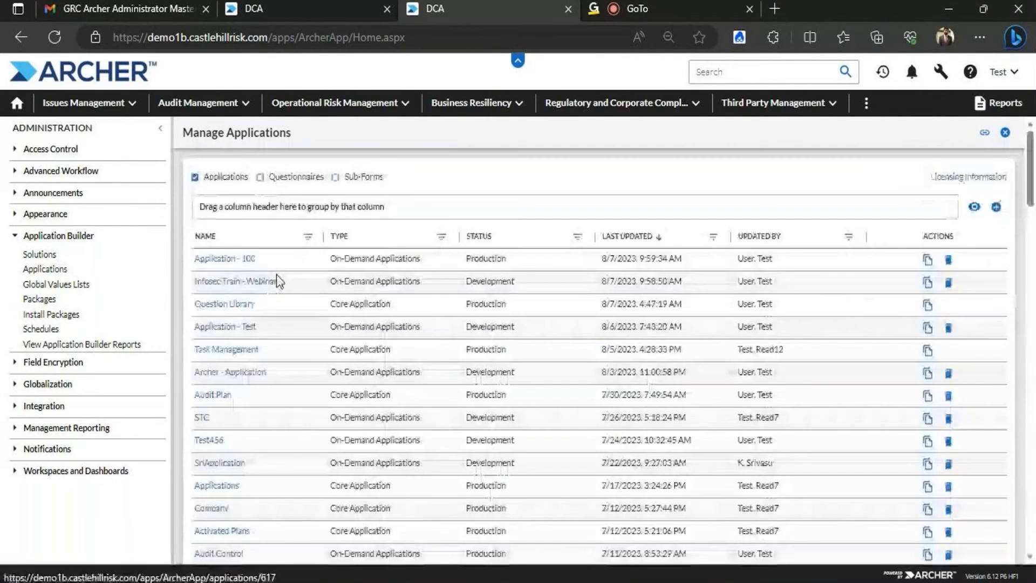
# Change the status of Application - Test to Production in its properties, save it and close the application.
pyautogui.click(240, 327)
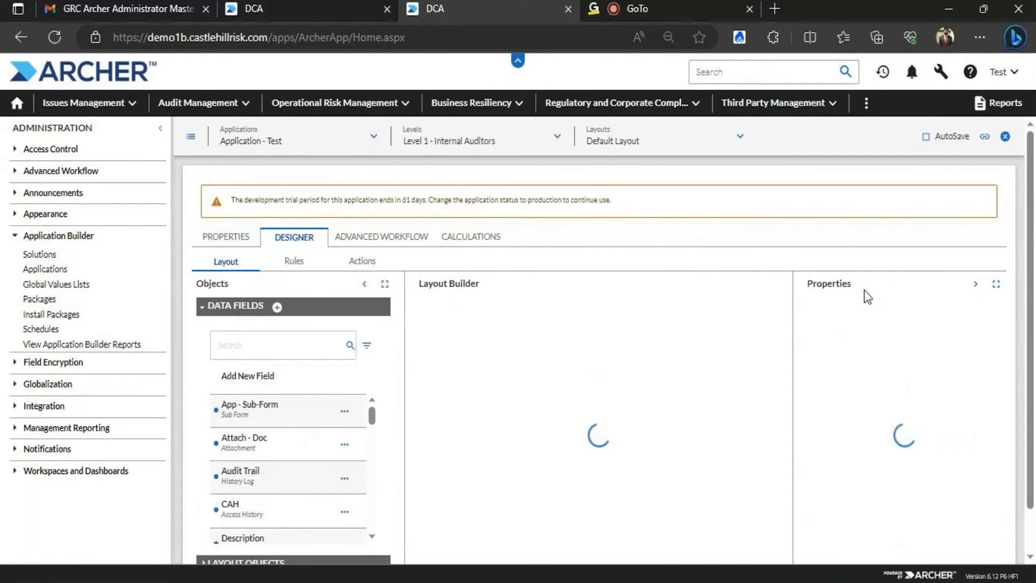
pyautogui.click(240, 240)
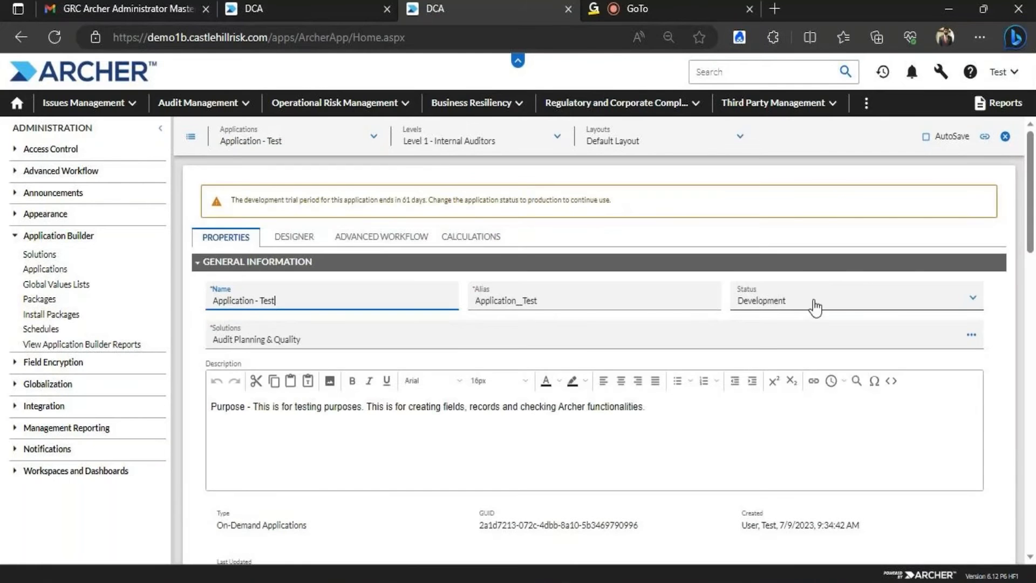
pyautogui.click(777, 301)
pyautogui.click(770, 274)
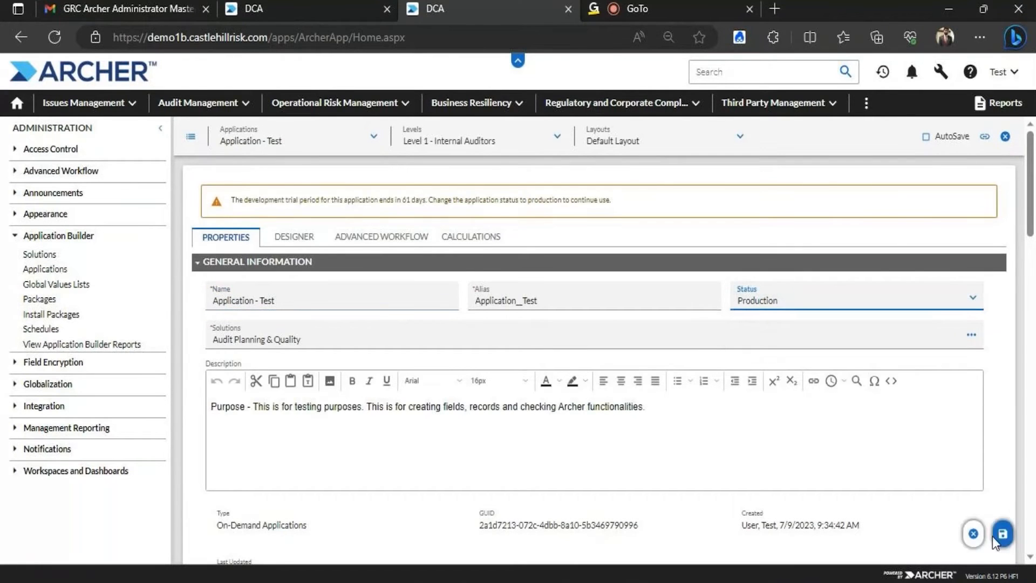
pyautogui.click(978, 526)
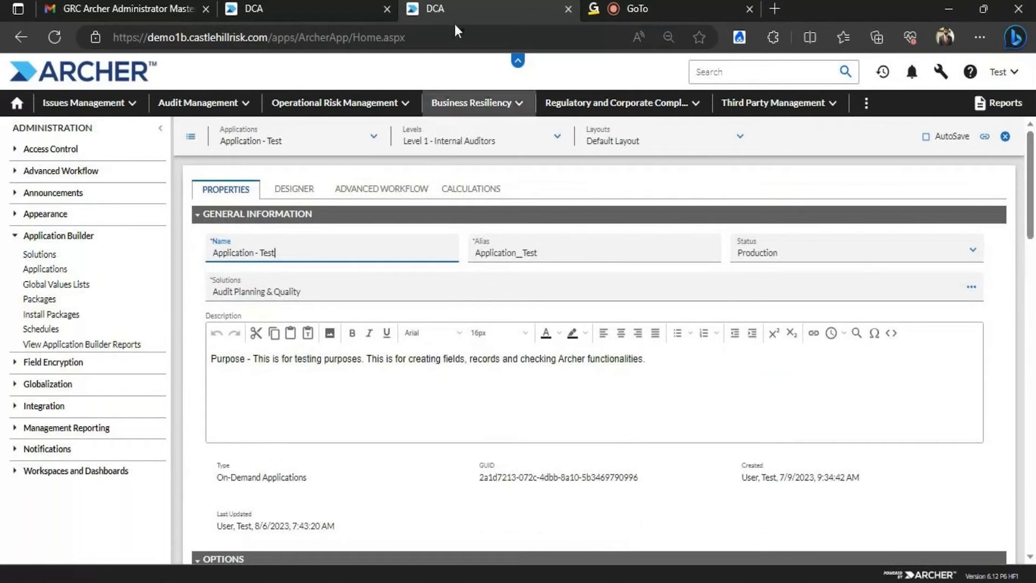
pyautogui.click(1005, 137)
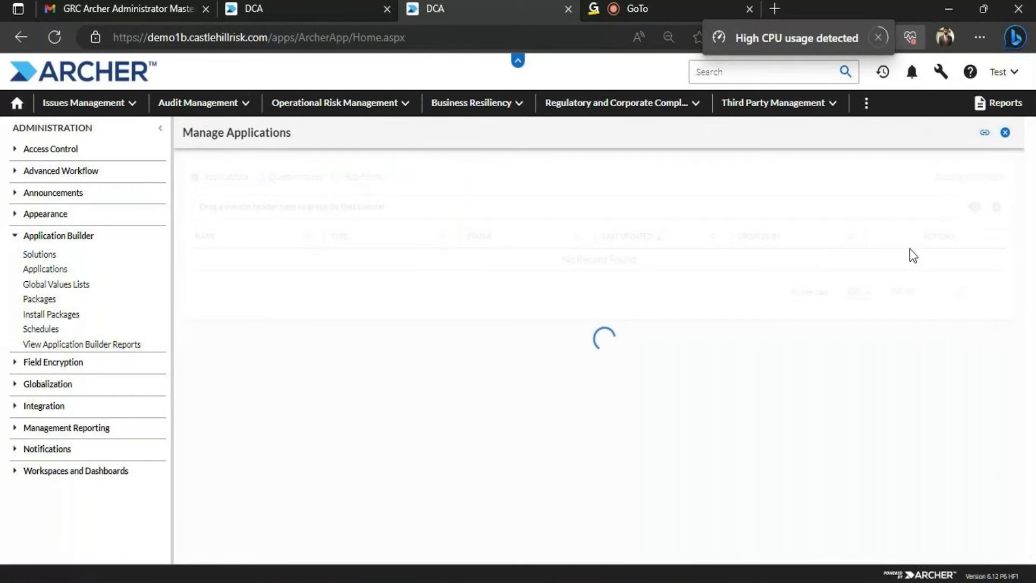
# Review how the licensing information counts on-demand applications in production, and return to the application list.
pyautogui.click(956, 181)
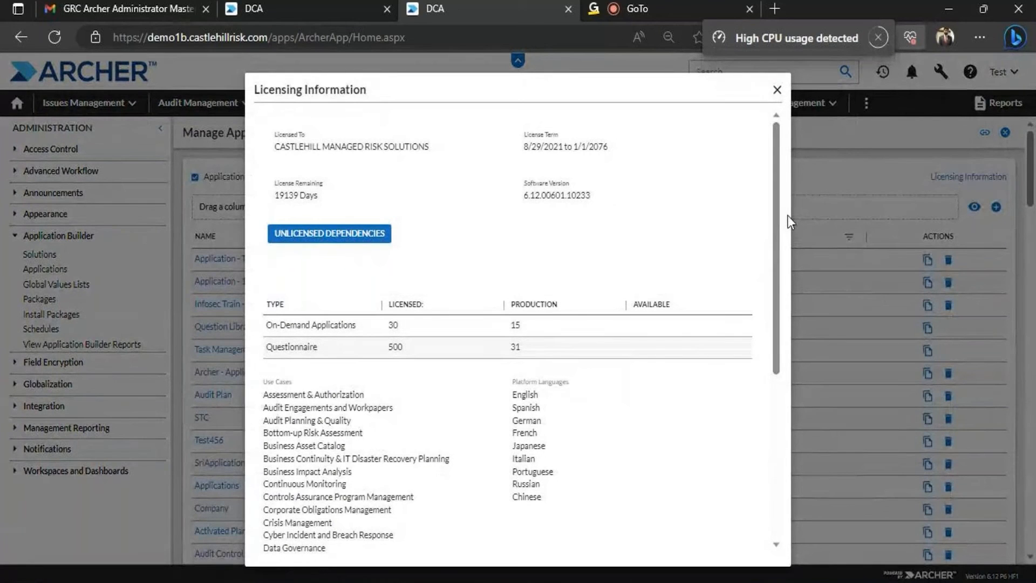
pyautogui.moveTo(777, 219); pyautogui.dragTo(780, 300)
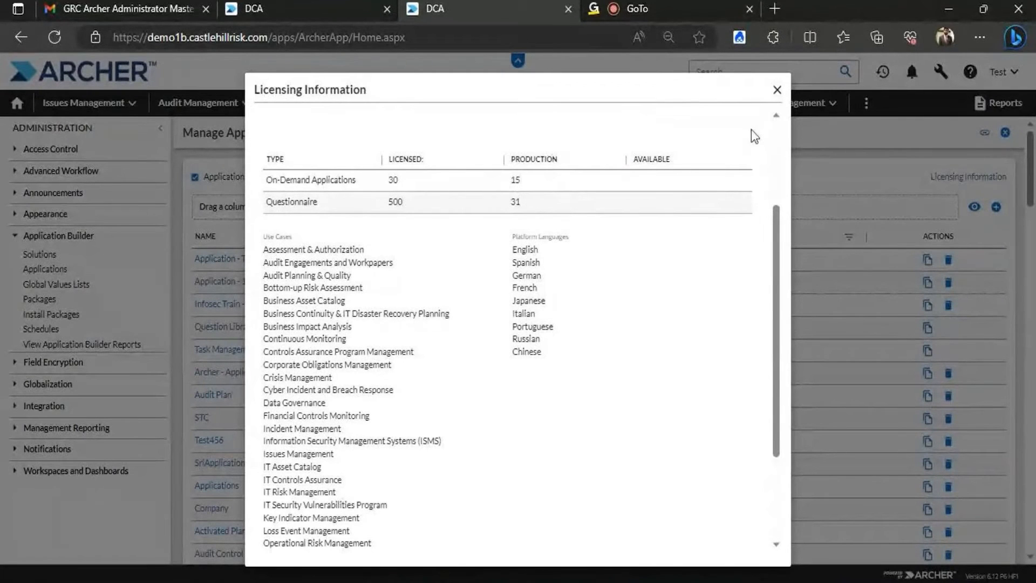
pyautogui.click(777, 91)
pyautogui.click(255, 300)
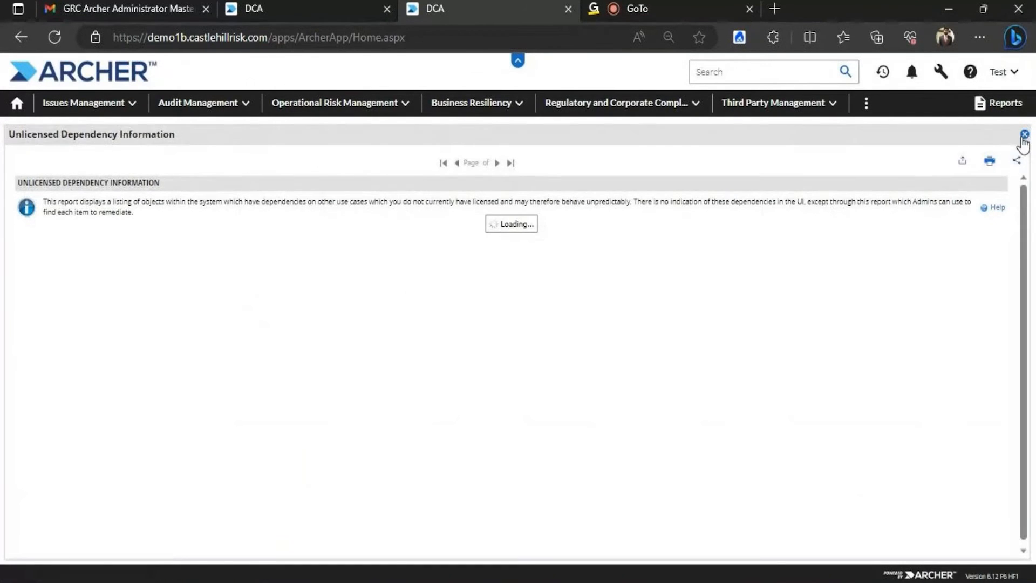
pyautogui.click(1023, 135)
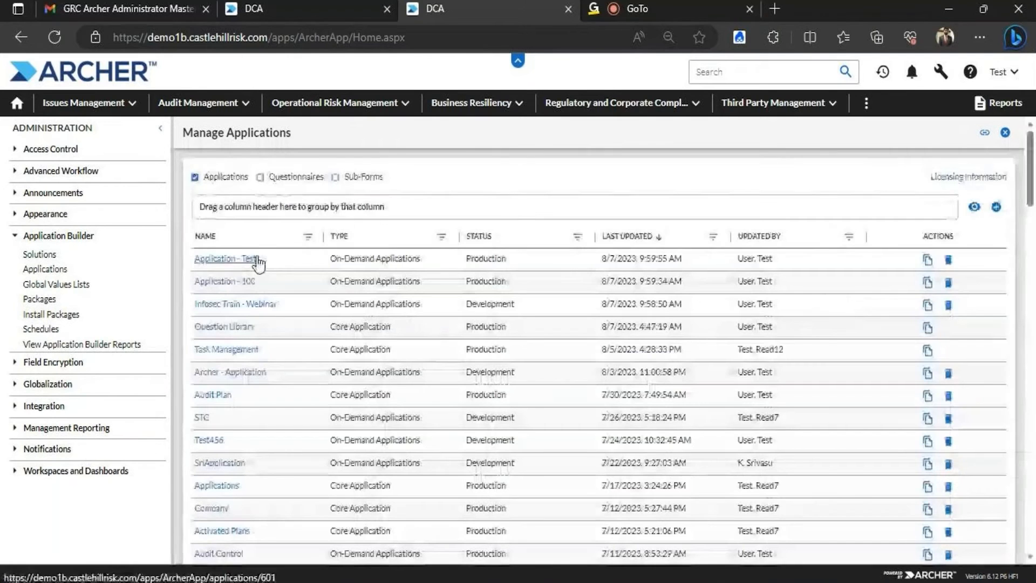
# Open Infosec Train - Webinar, change its status to Archived and save the properties.
pyautogui.click(256, 261)
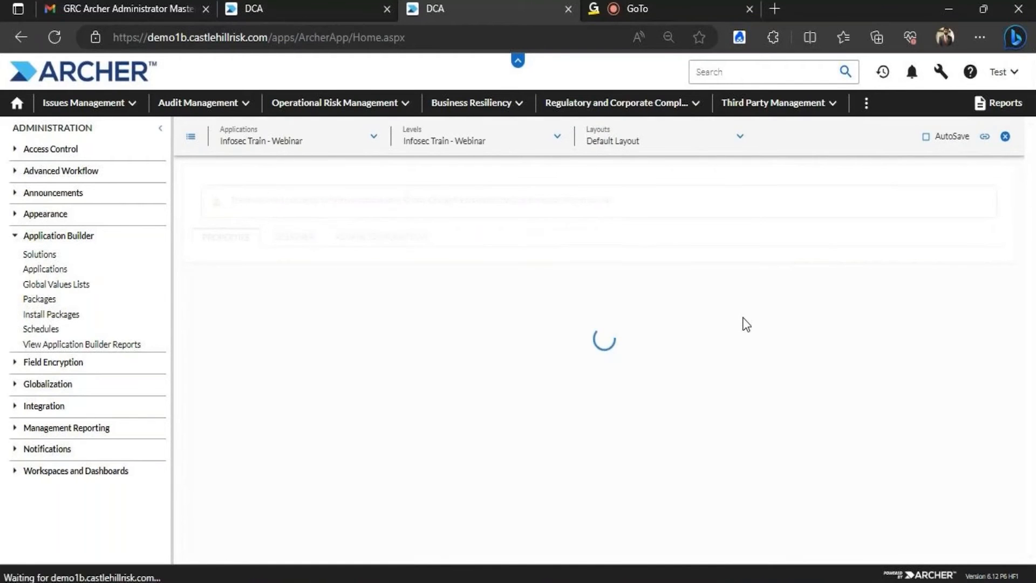
pyautogui.click(770, 300)
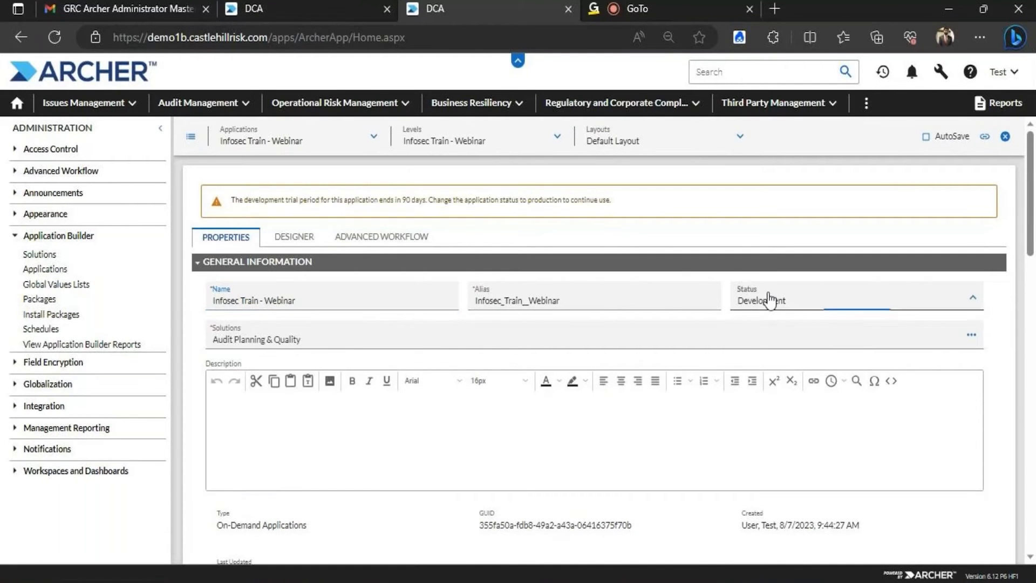
pyautogui.click(766, 317)
pyautogui.click(994, 543)
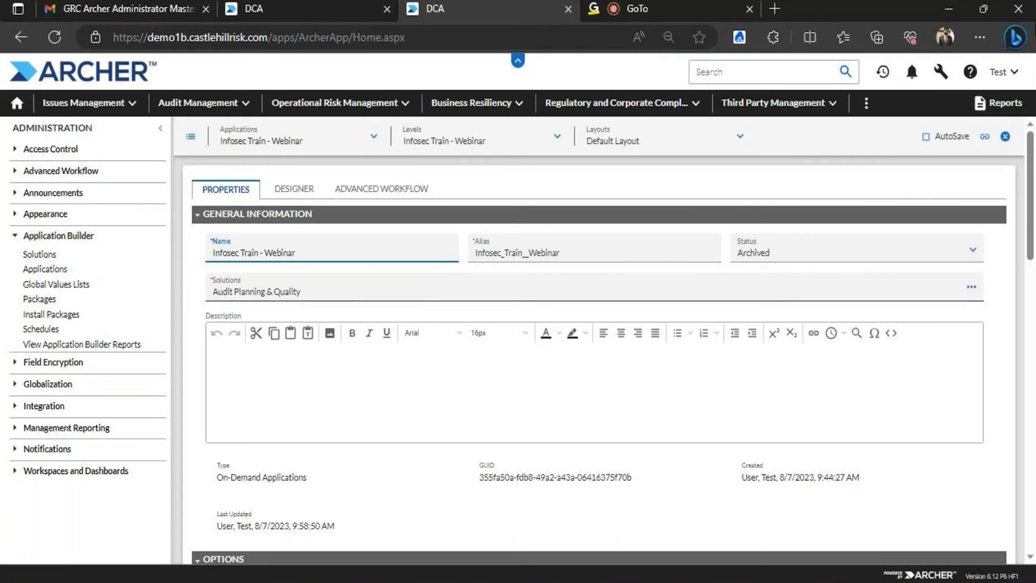
# Set the status of Infosec Train - Webinar to Retired and save the properties.
pyautogui.click(817, 256)
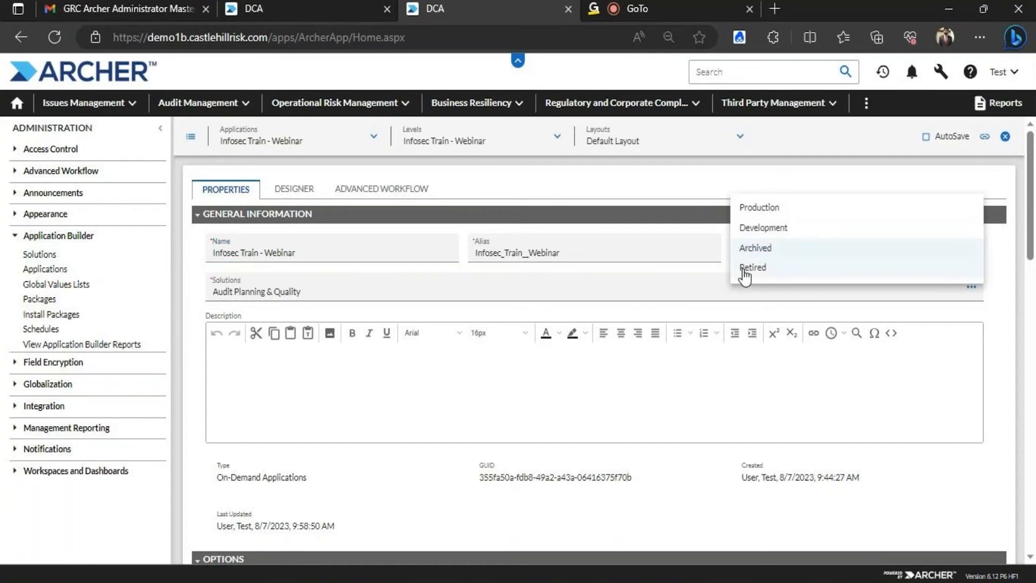
pyautogui.click(746, 271)
pyautogui.click(998, 535)
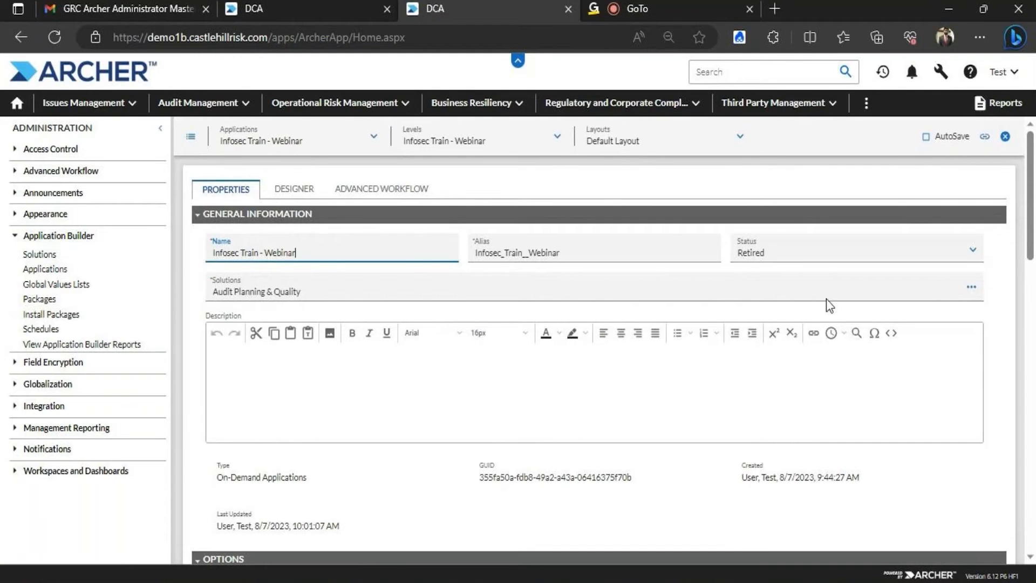
# Go to the home page and examine which applications Audit Planning & Quality under Audit Management offers.
pyautogui.click(23, 110)
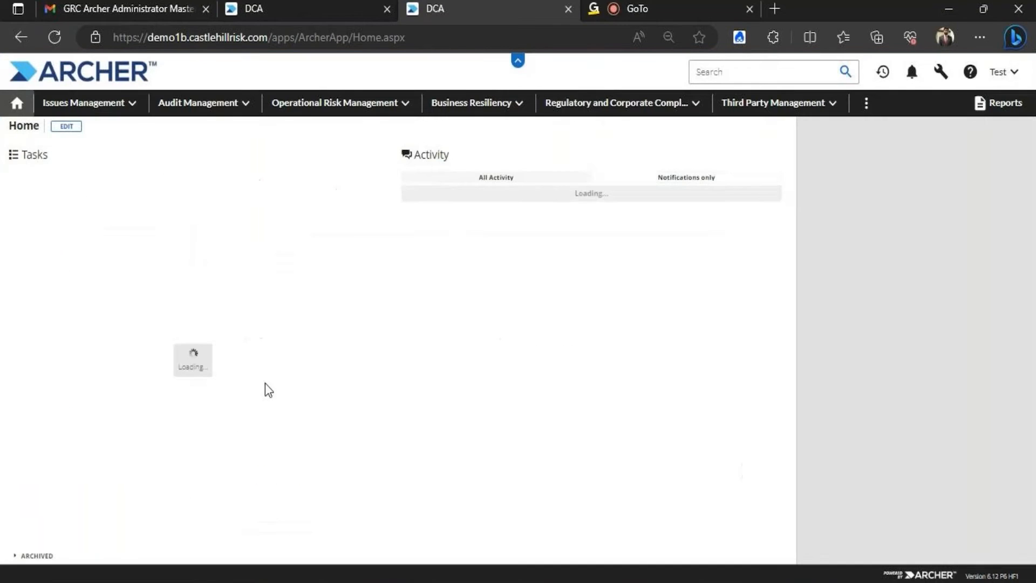
pyautogui.click(245, 110)
pyautogui.click(231, 169)
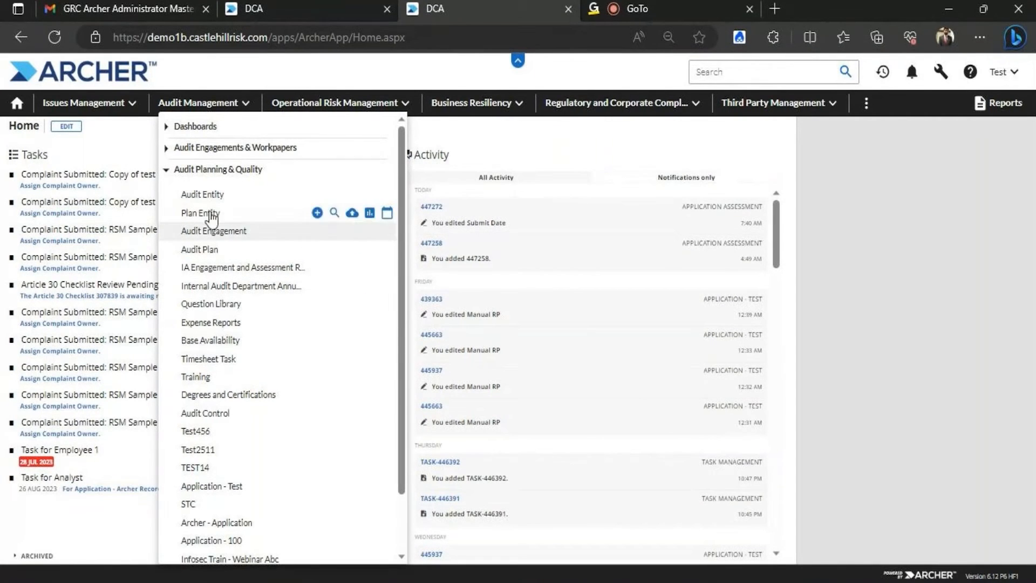
pyautogui.click(205, 171)
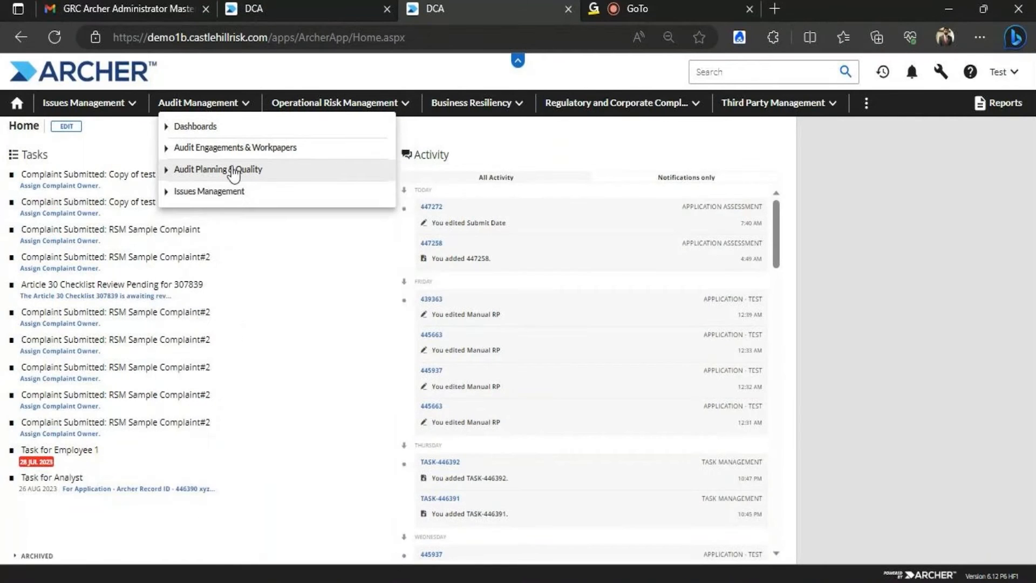
pyautogui.click(206, 171)
pyautogui.click(206, 171)
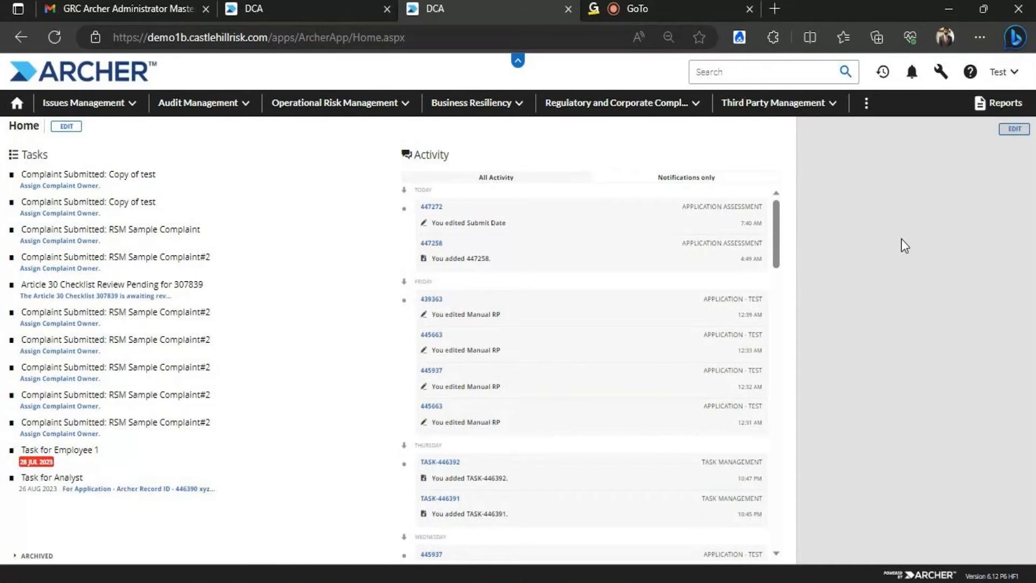
pyautogui.click(246, 102)
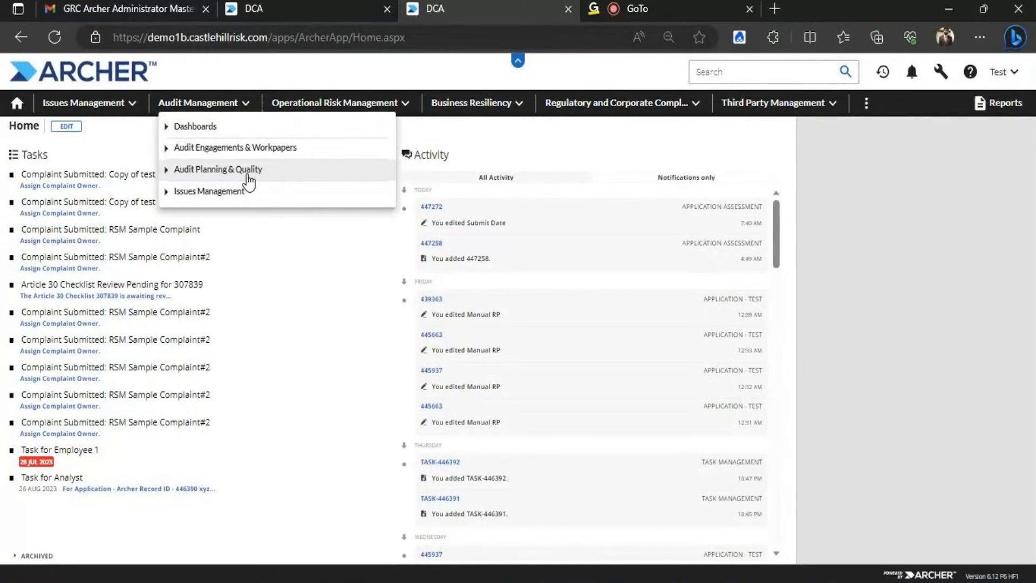
# Return to the application list in administration and open Infosec Train - Webinar.
pyautogui.click(939, 77)
pyautogui.click(929, 251)
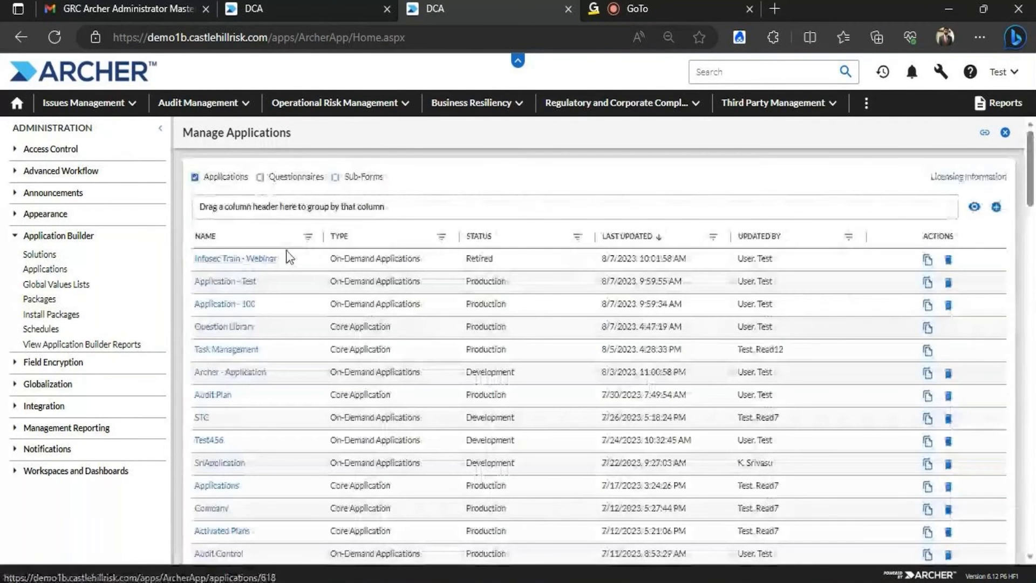
pyautogui.click(288, 257)
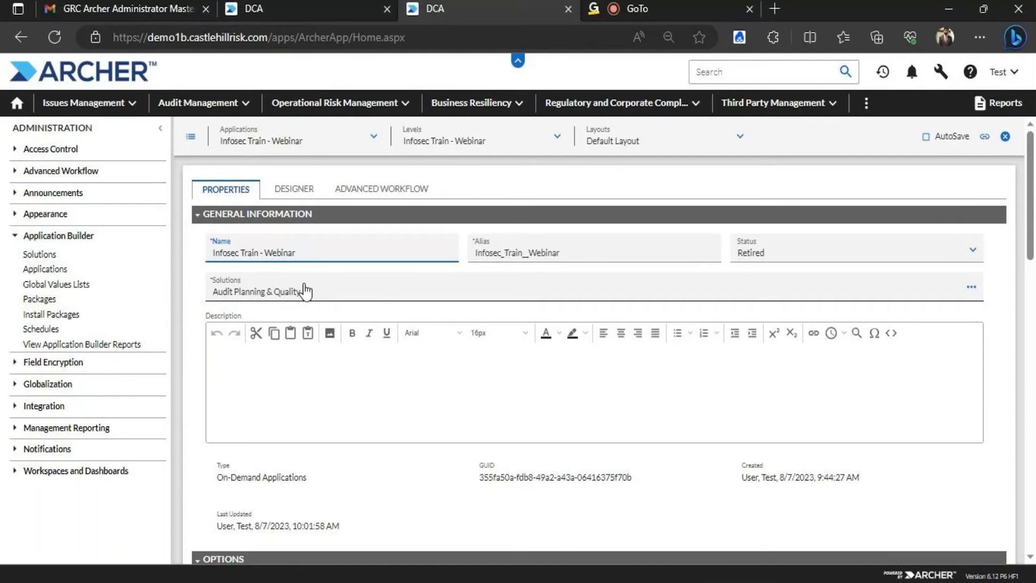
# Try adding the Audit Engagements & Workpapers and IT Controls Assurance solutions to the application, and take IT Controls Assurance out of the selection.
pyautogui.click(971, 288)
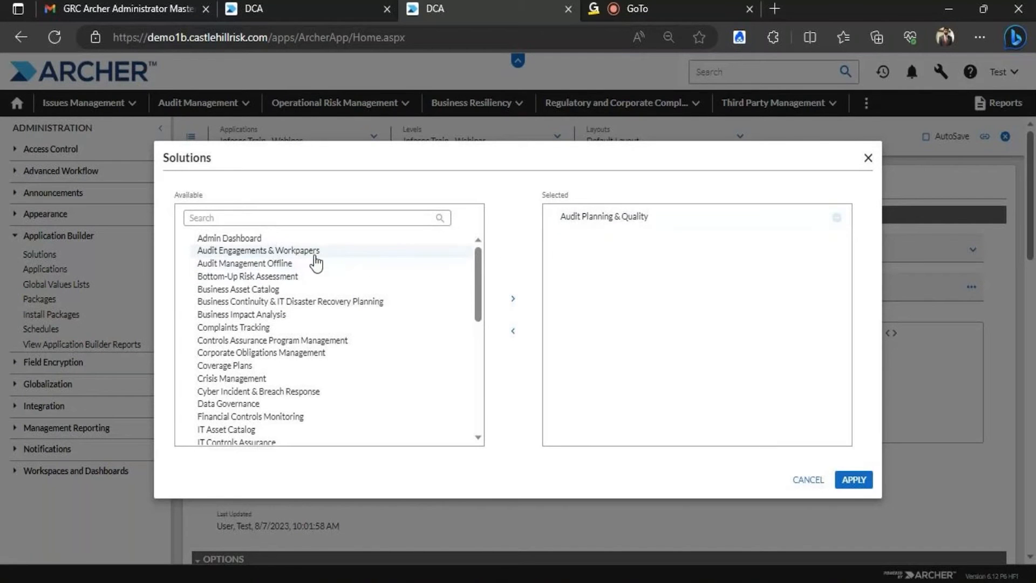
pyautogui.click(292, 253)
pyautogui.click(512, 298)
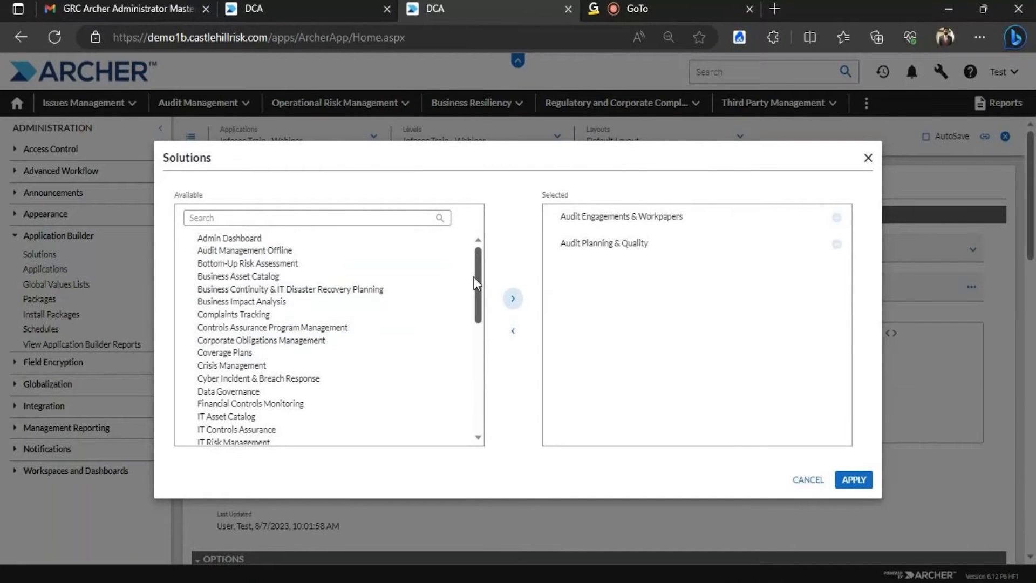
pyautogui.scroll(-1, 472, 291)
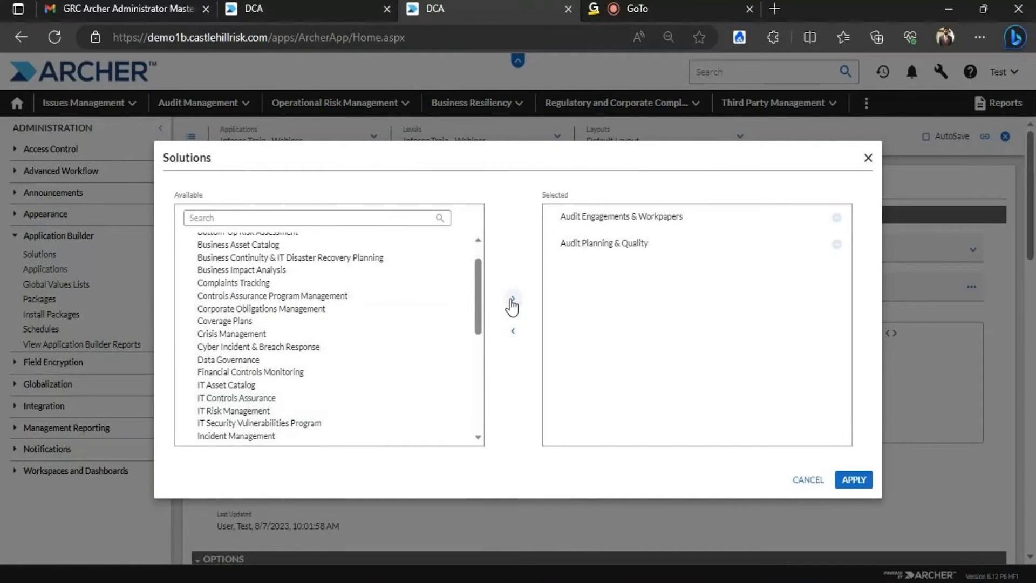
pyautogui.click(512, 300)
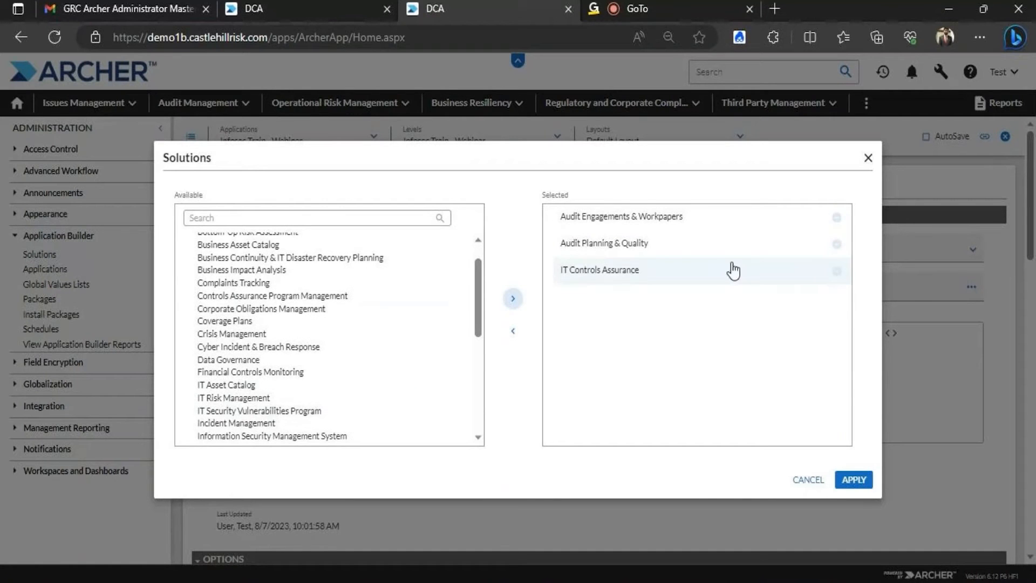
pyautogui.click(836, 271)
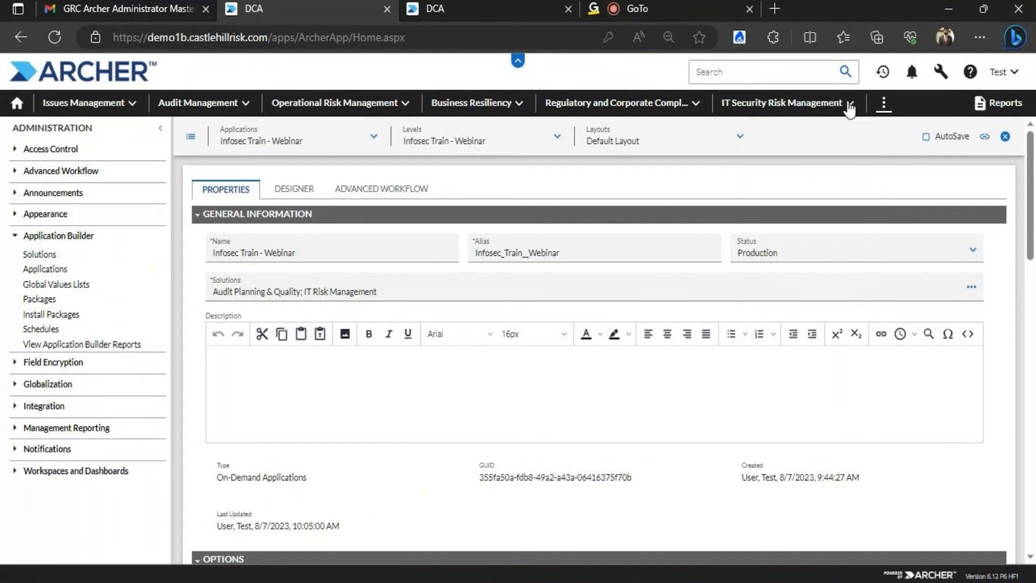
# In the other Archer browser tab, look for Infosec Train - Webinar in the IT Risk Management solution under IT Security Risk Management.
pyautogui.click(850, 106)
pyautogui.click(786, 149)
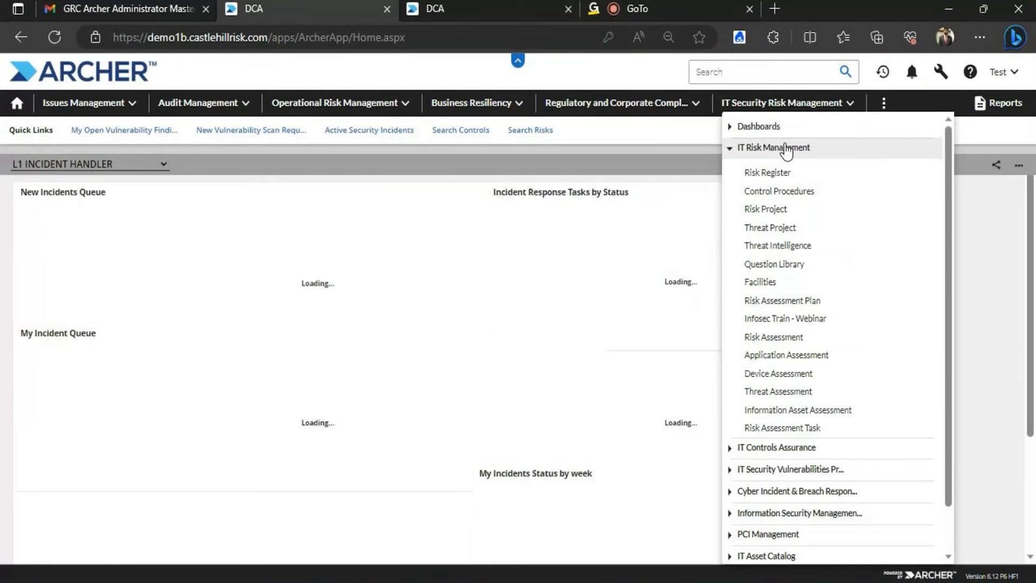
pyautogui.moveTo(797, 323)
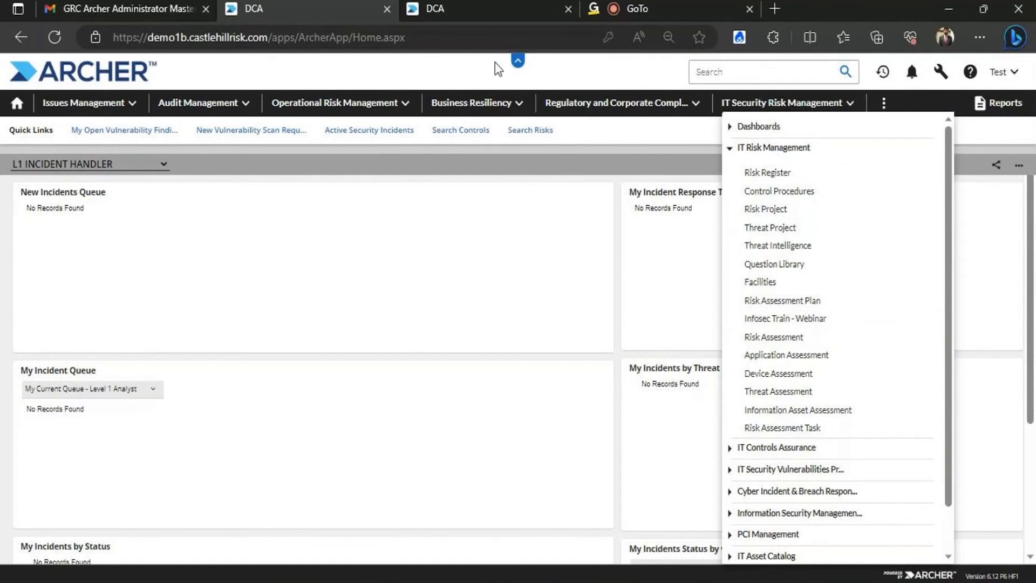
pyautogui.click(462, 5)
pyautogui.click(367, 7)
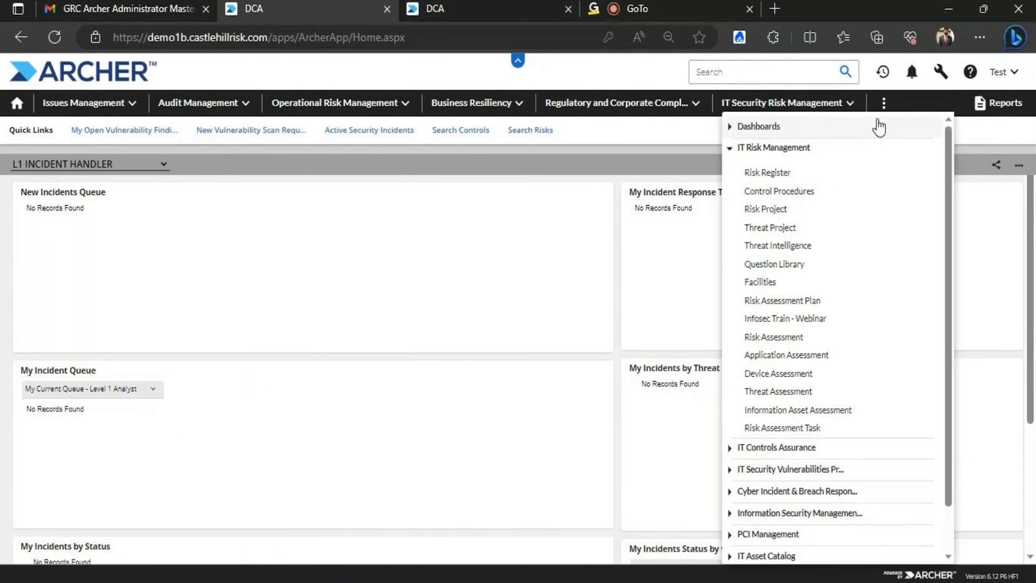
# Open Infosec Train - Webinar from the application list in administration and display its properties.
pyautogui.click(941, 72)
pyautogui.click(937, 249)
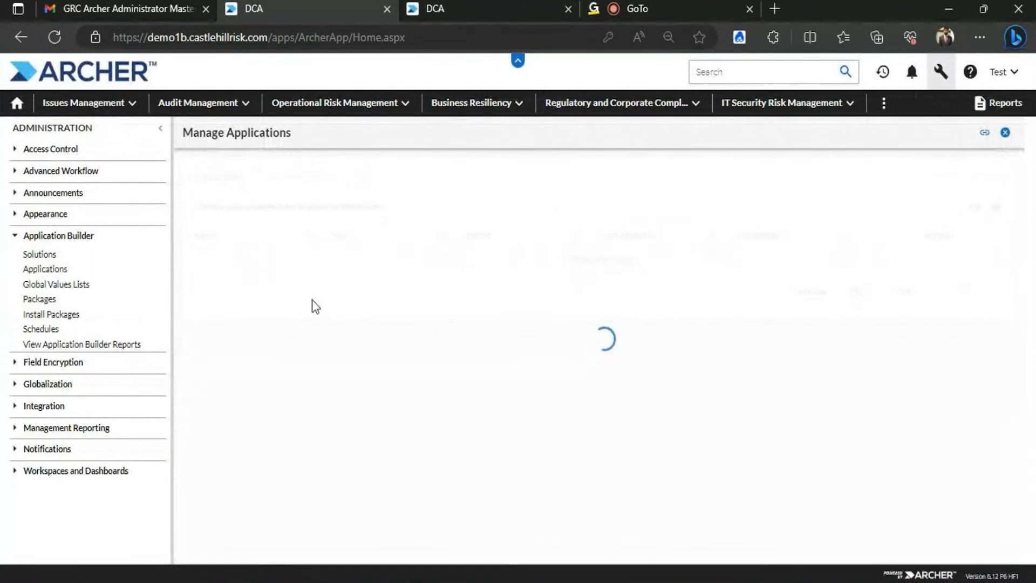
pyautogui.click(253, 264)
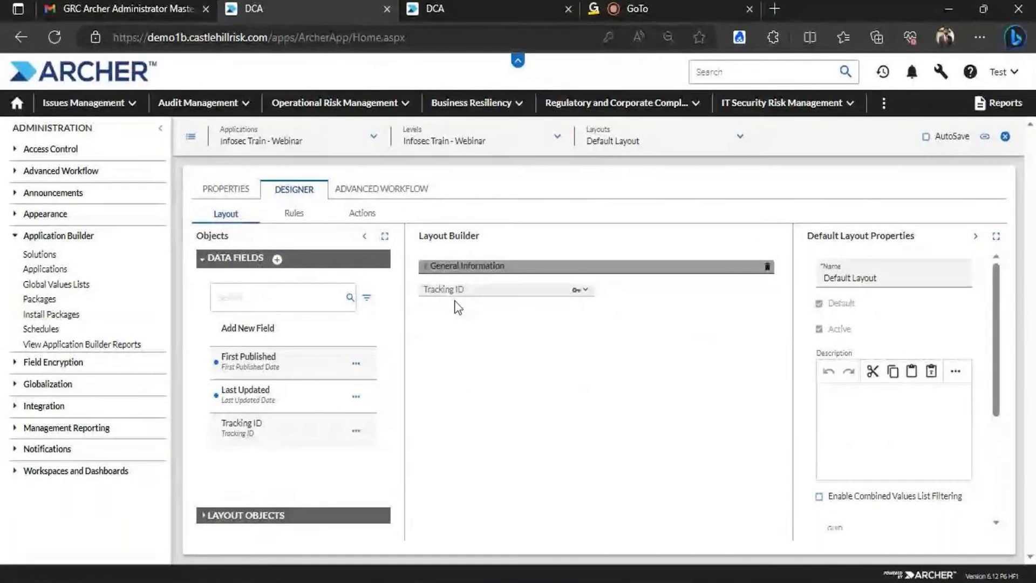
pyautogui.click(256, 192)
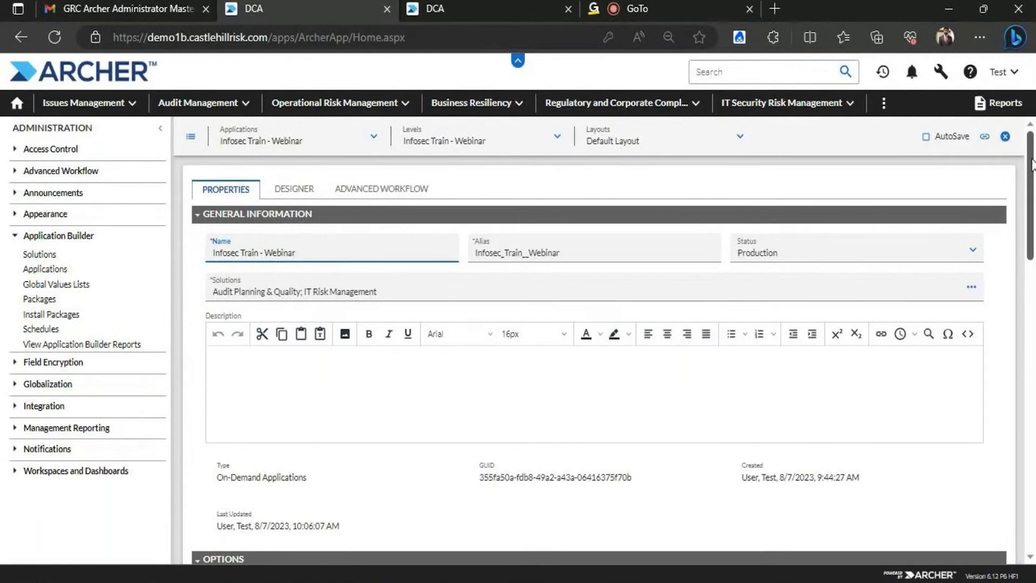
# Enter "Test - Details - Webinar -" as the application's description.
pyautogui.scroll(-1, 1031, 171)
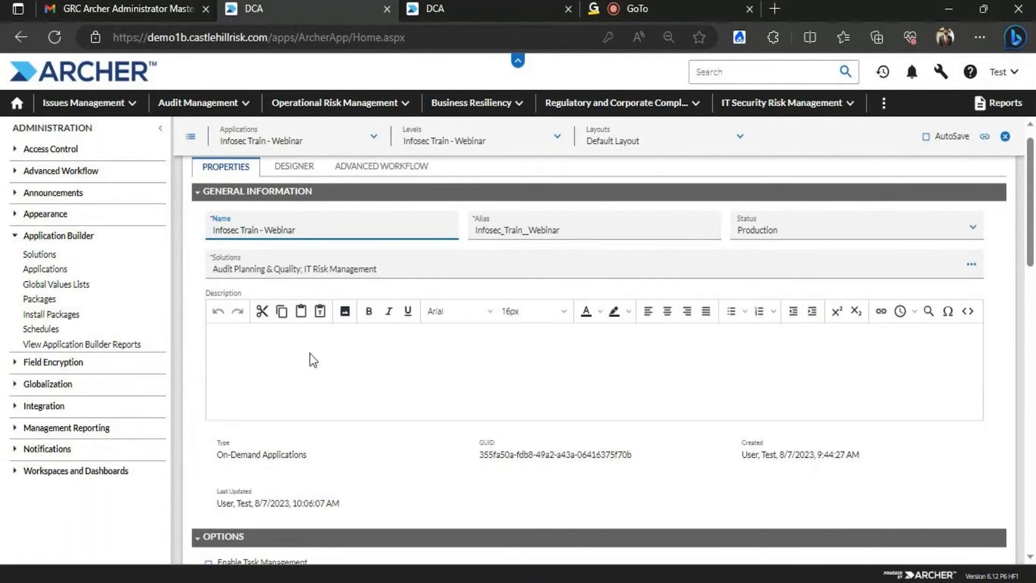
pyautogui.click(248, 355)
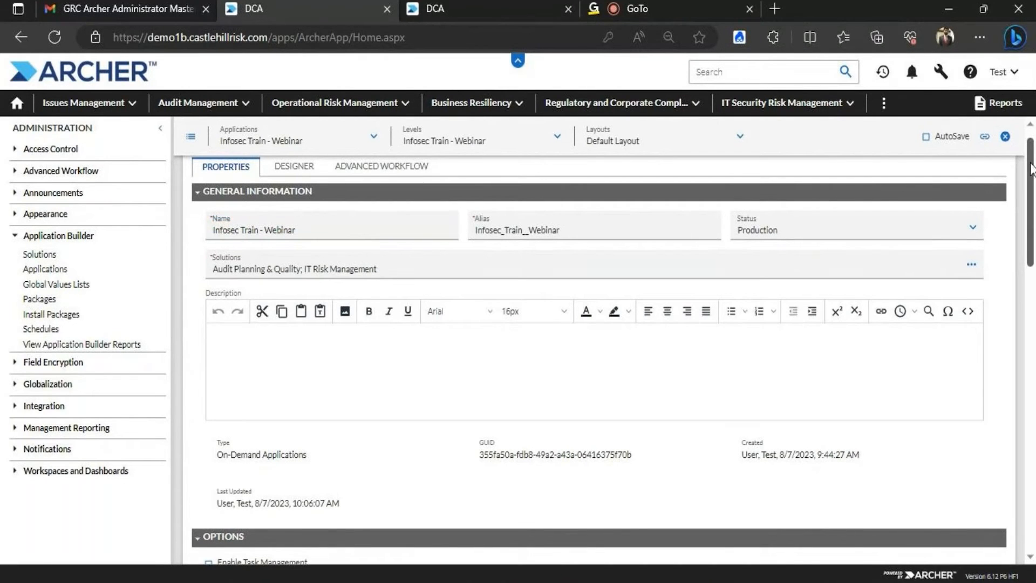
pyautogui.scroll(-1, 1030, 173)
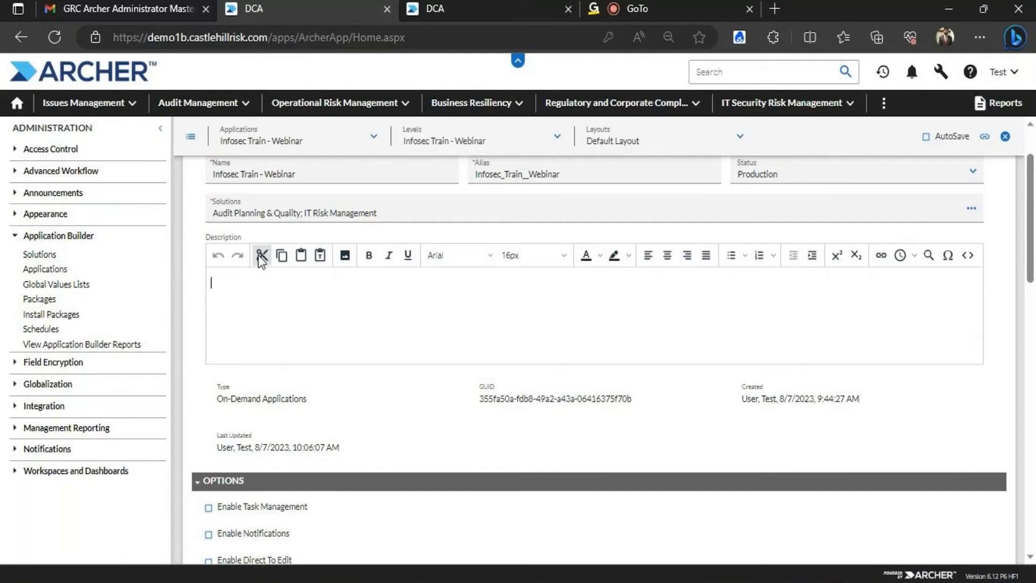
pyautogui.write('Test - Details -')
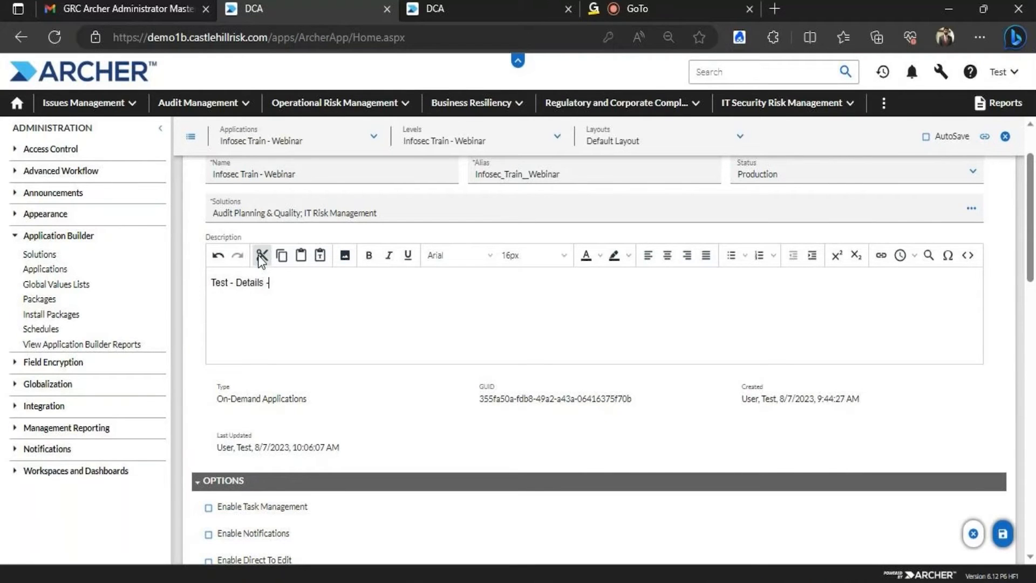
pyautogui.write(' Webinar -')
# Make the whole description text bold and underlined, and view the text colour choices without picking one.
pyautogui.tripleClick(271, 280)
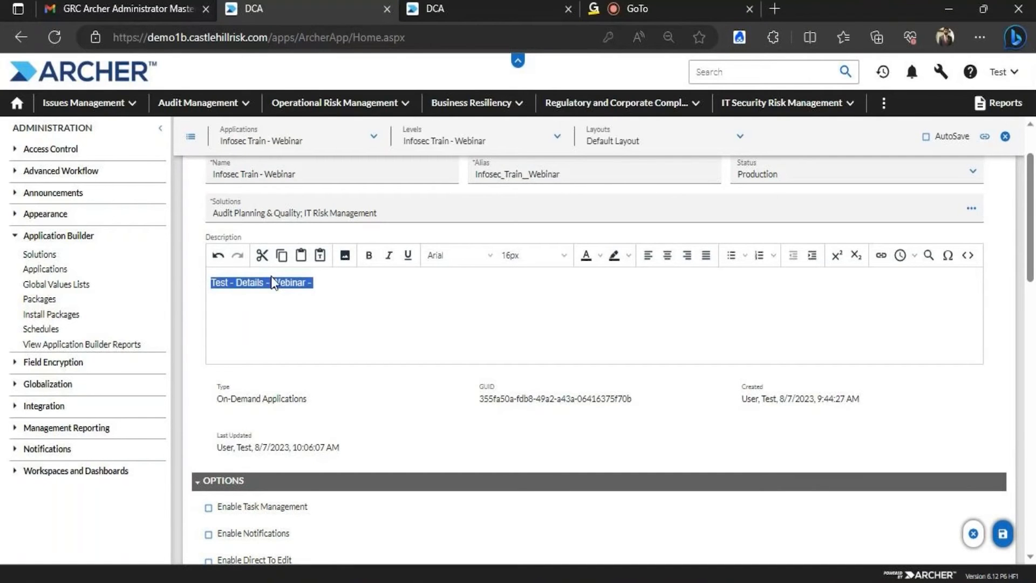
pyautogui.click(368, 256)
pyautogui.click(407, 256)
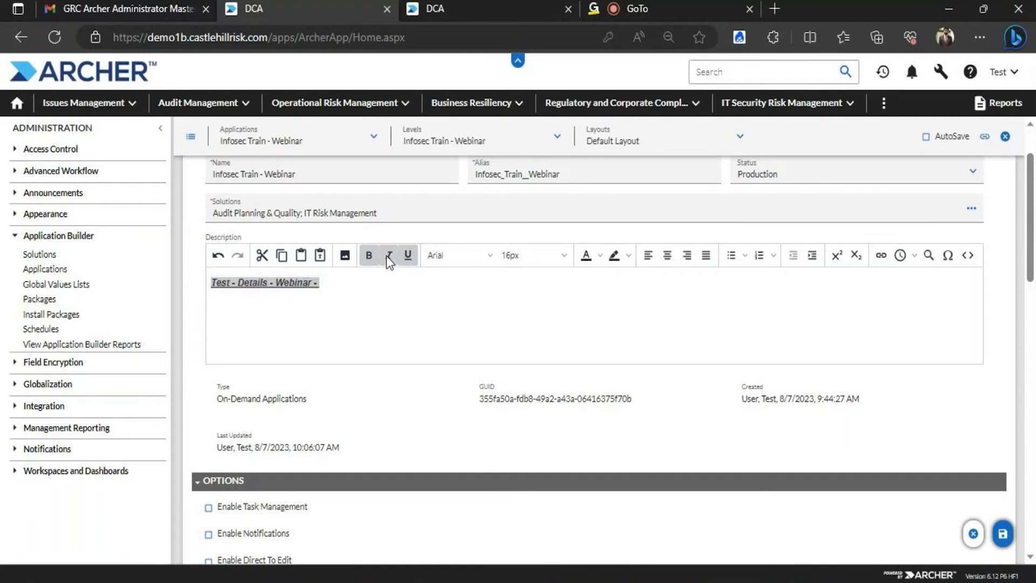
pyautogui.click(600, 256)
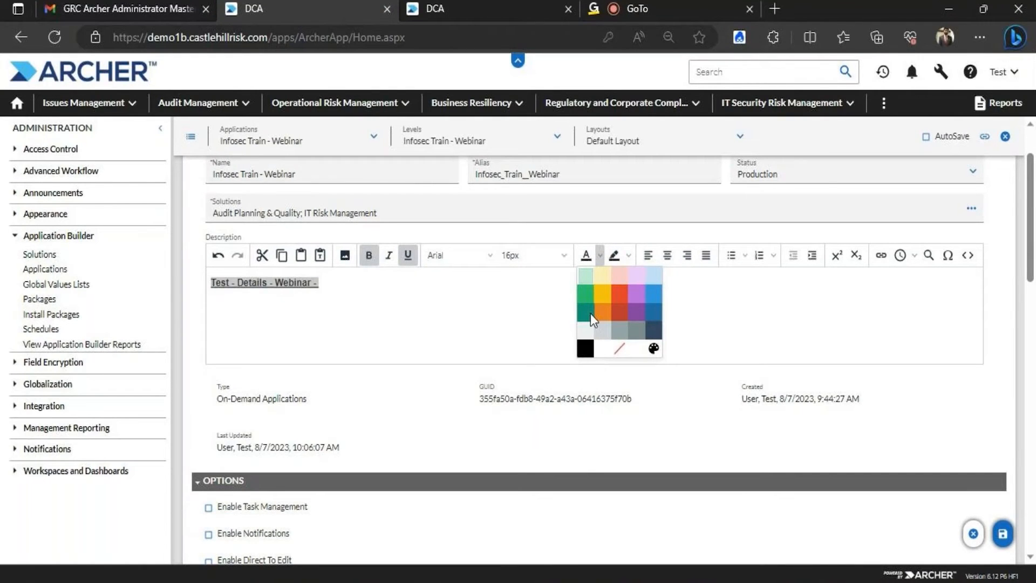
pyautogui.click(335, 285)
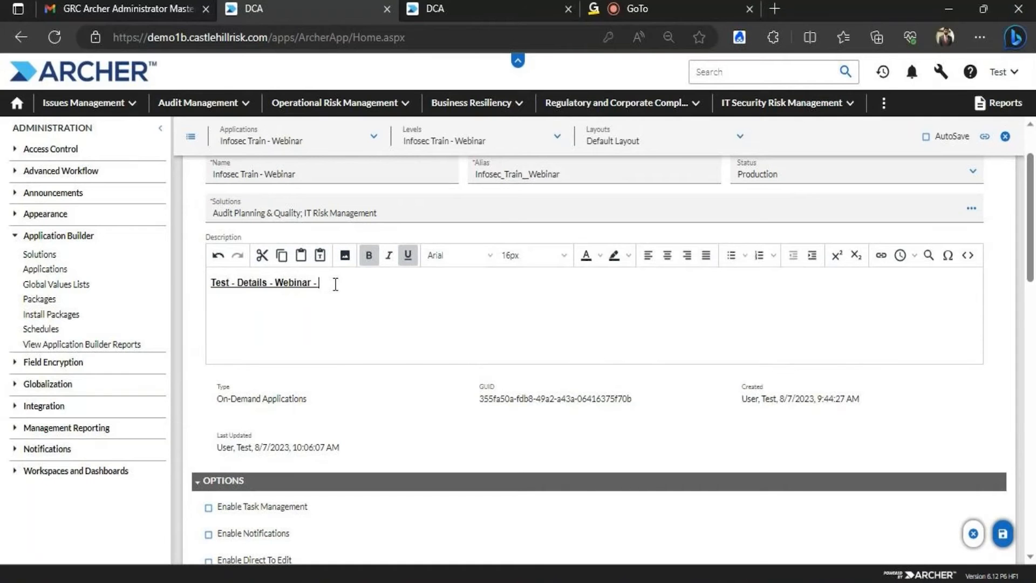
# Enable Task Management in the application's options and save the properties.
pyautogui.scroll(-5, 1030, 281)
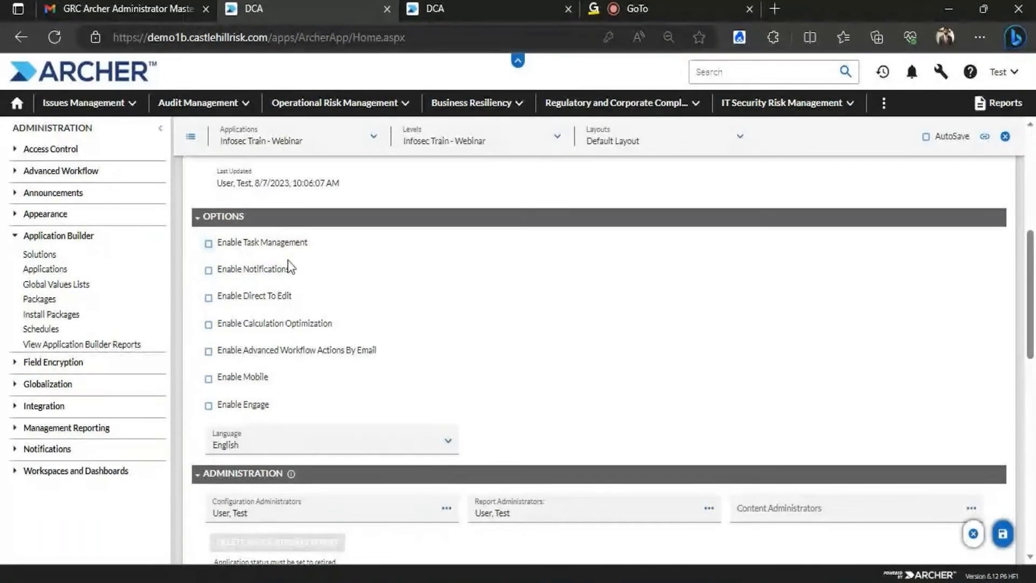
pyautogui.click(286, 244)
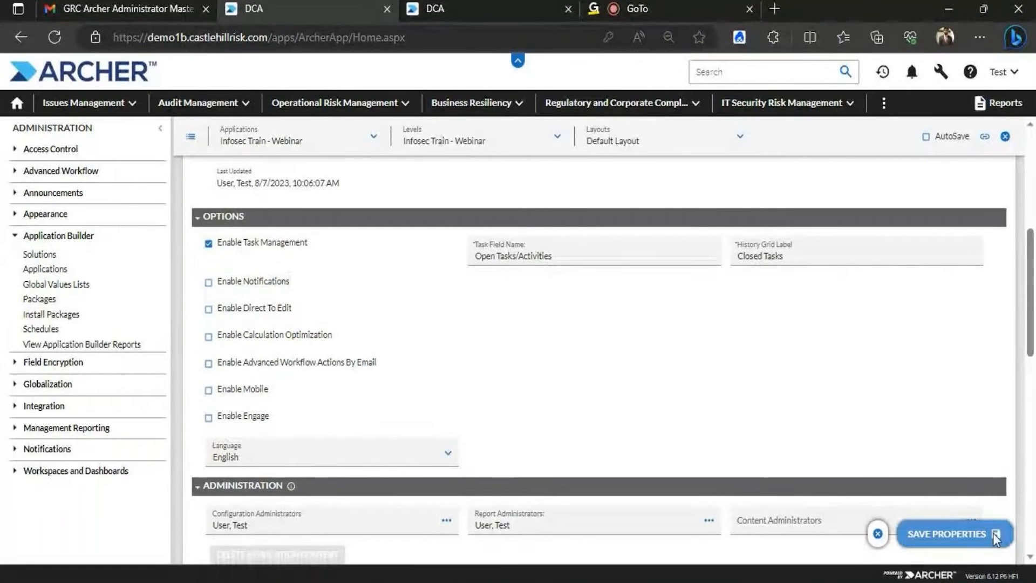
pyautogui.click(993, 533)
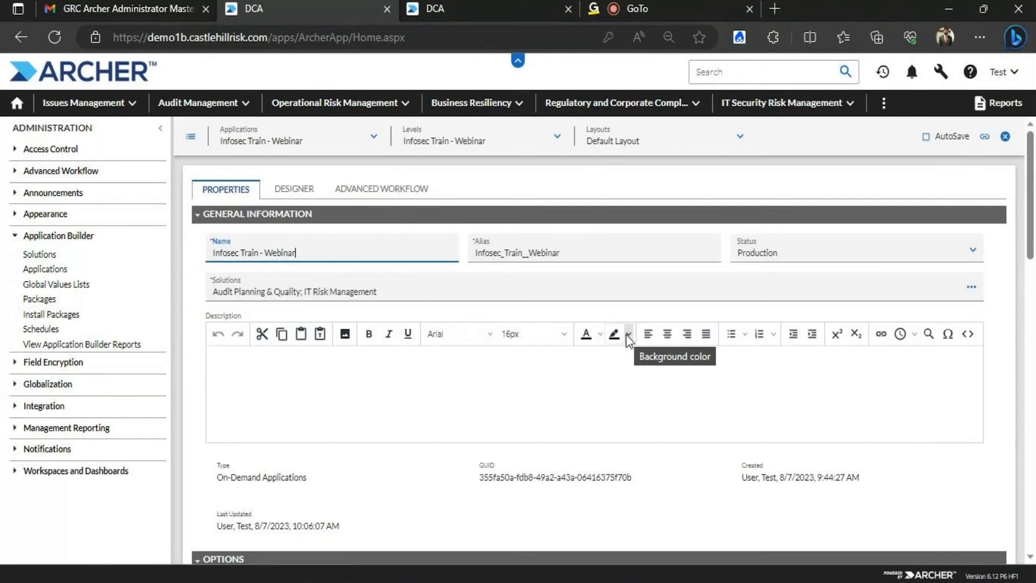
# Examine the first Application - Test record in edit and view mode in the other browser tab, and return to the Infosec Train - Webinar options.
pyautogui.moveTo(1030, 161); pyautogui.dragTo(1027, 271)
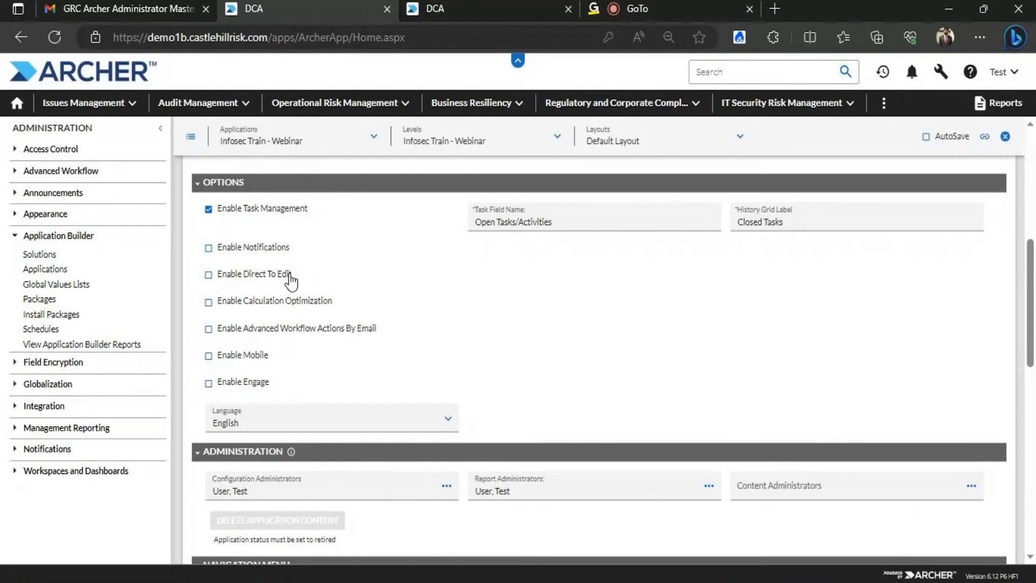
pyautogui.click(441, 8)
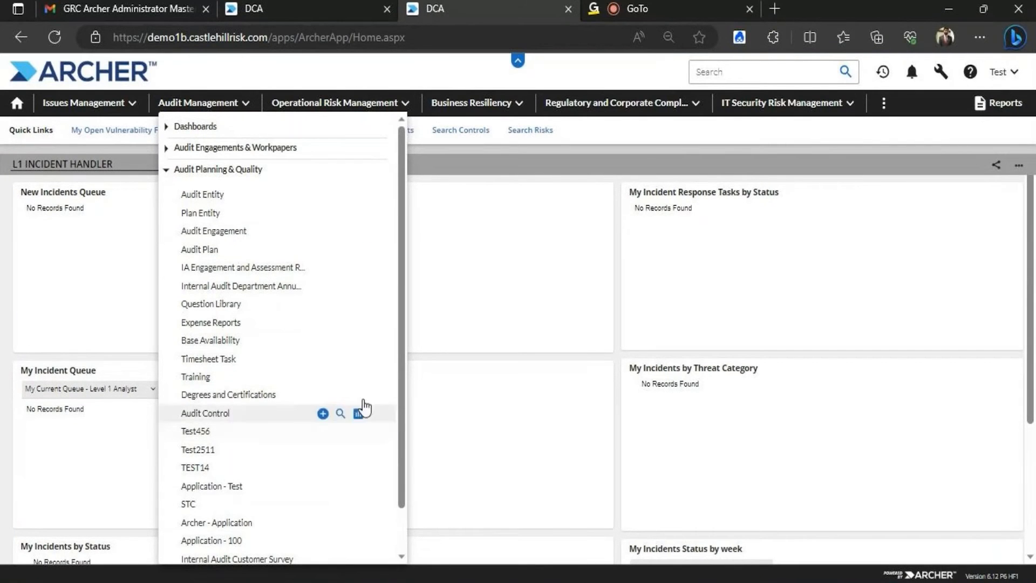
pyautogui.click(215, 472)
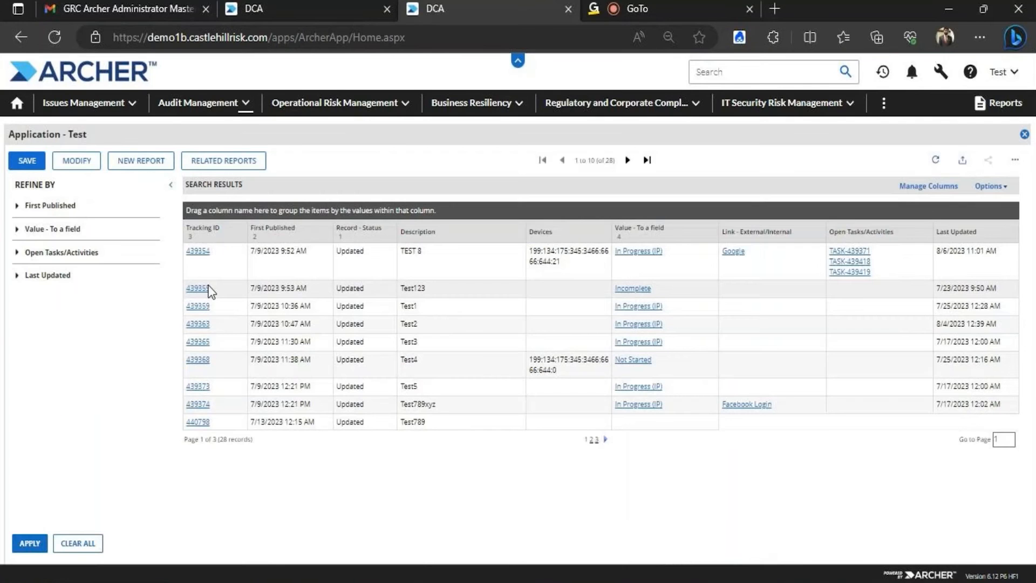
pyautogui.click(198, 252)
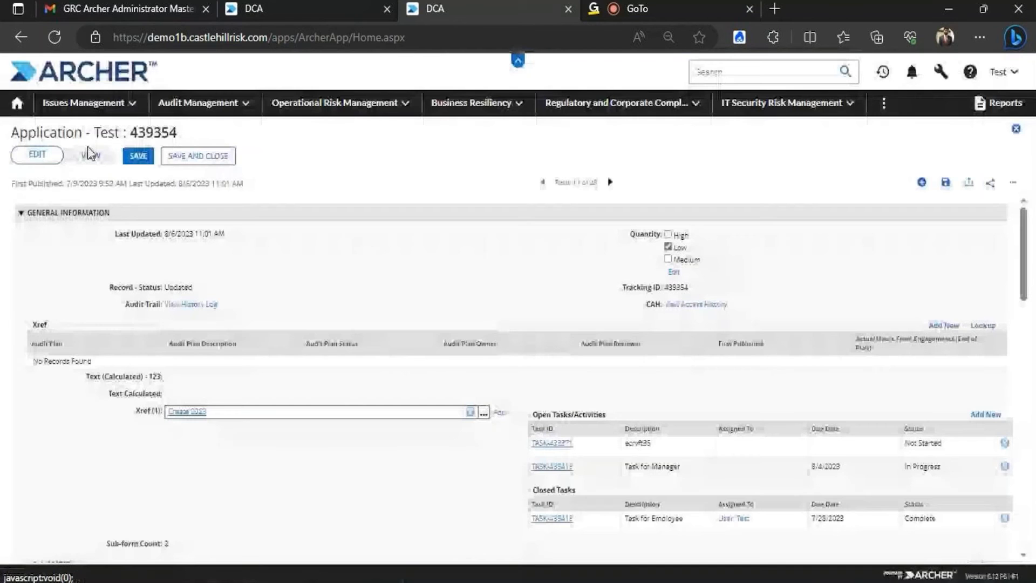
pyautogui.click(90, 154)
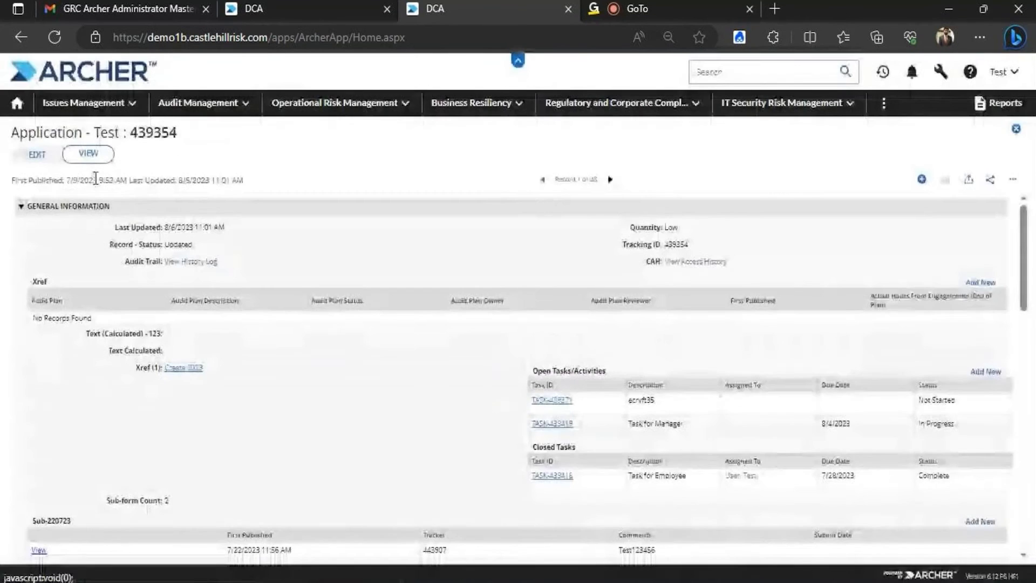
pyautogui.click(286, 5)
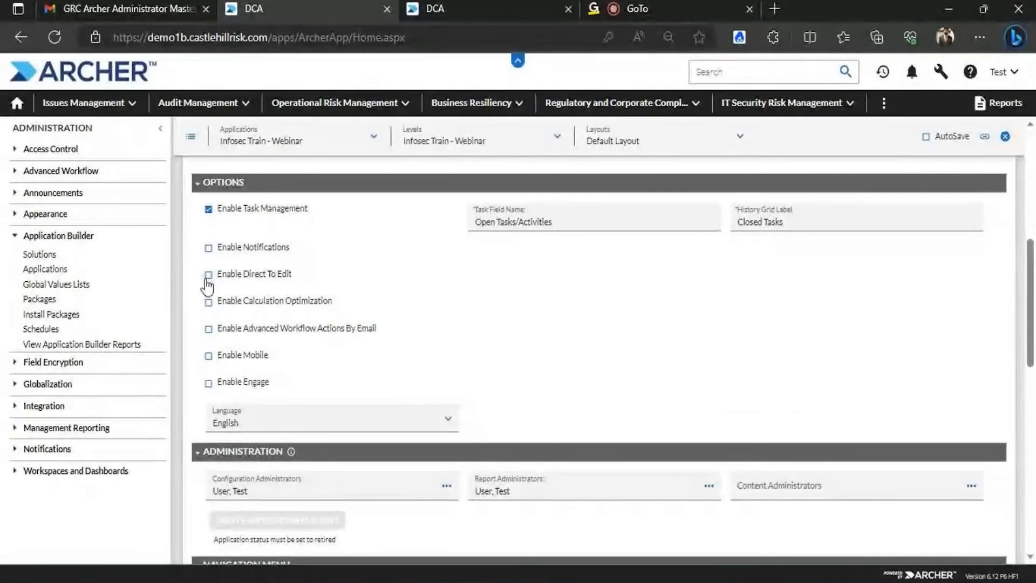
# In the other browser tab, close the first Application - Test record and view the fourth listed record in edit and view mode.
pyautogui.hotkey('ctrl', 'Tab')
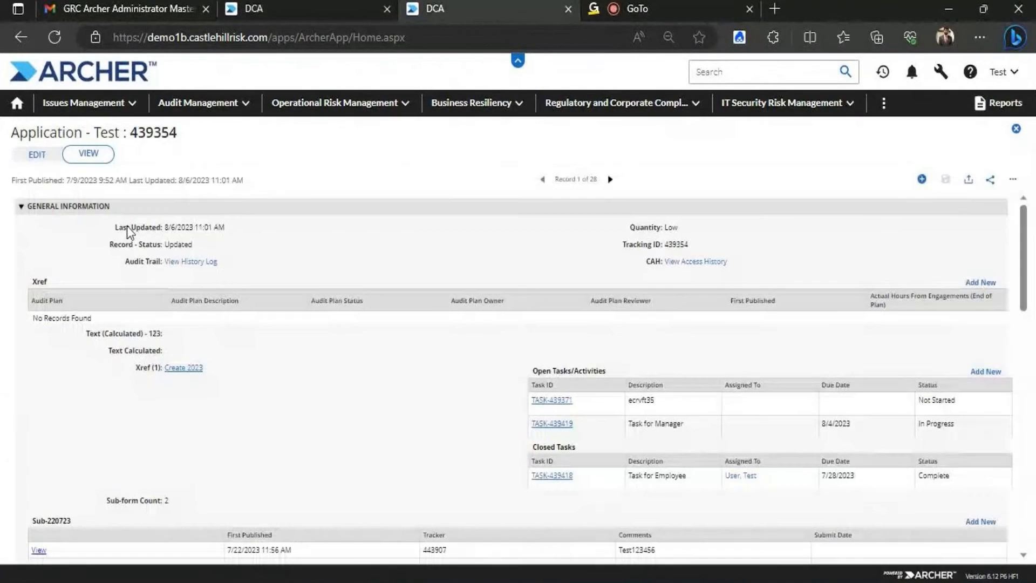
pyautogui.click(37, 155)
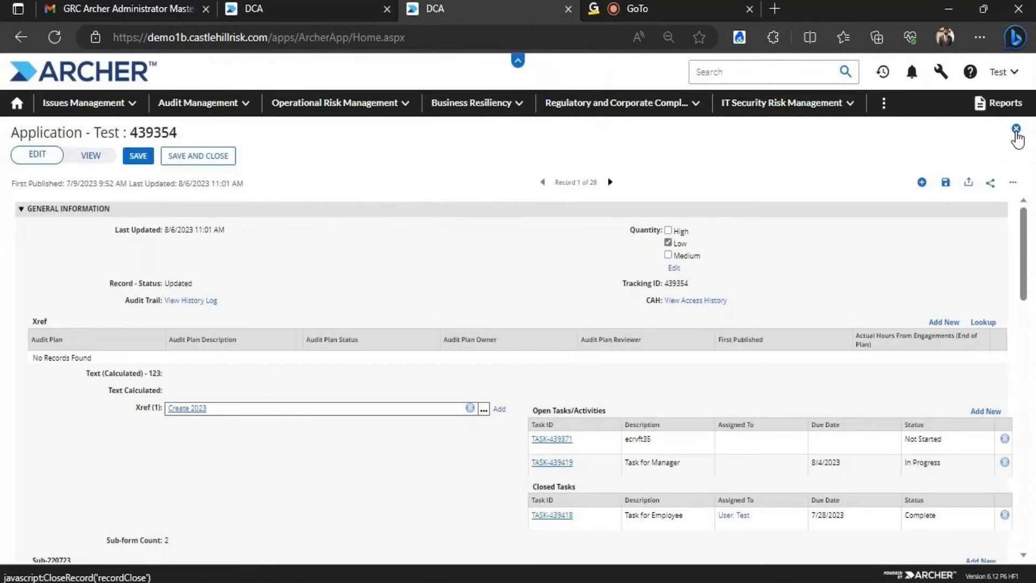
pyautogui.click(1016, 131)
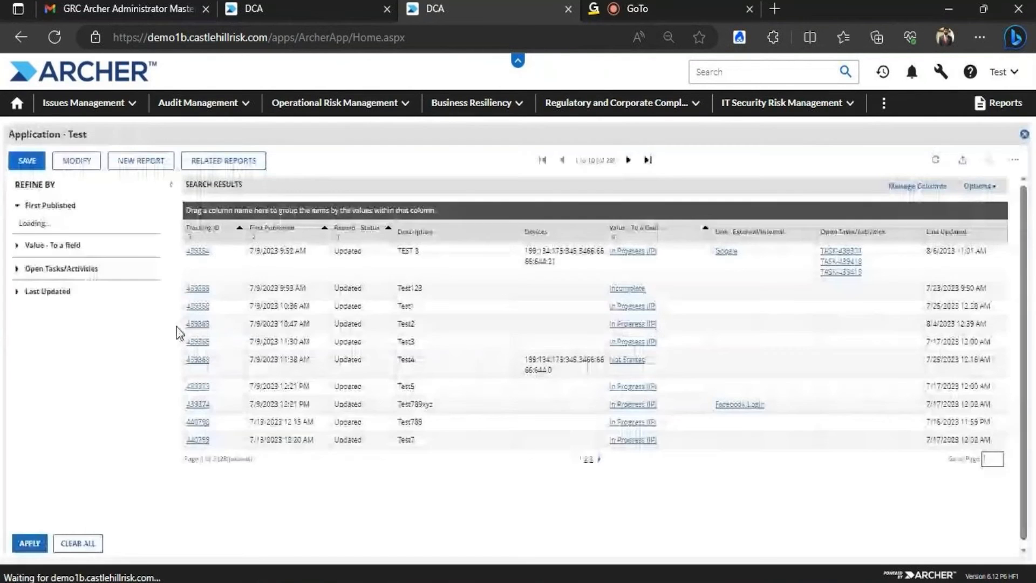
pyautogui.click(198, 325)
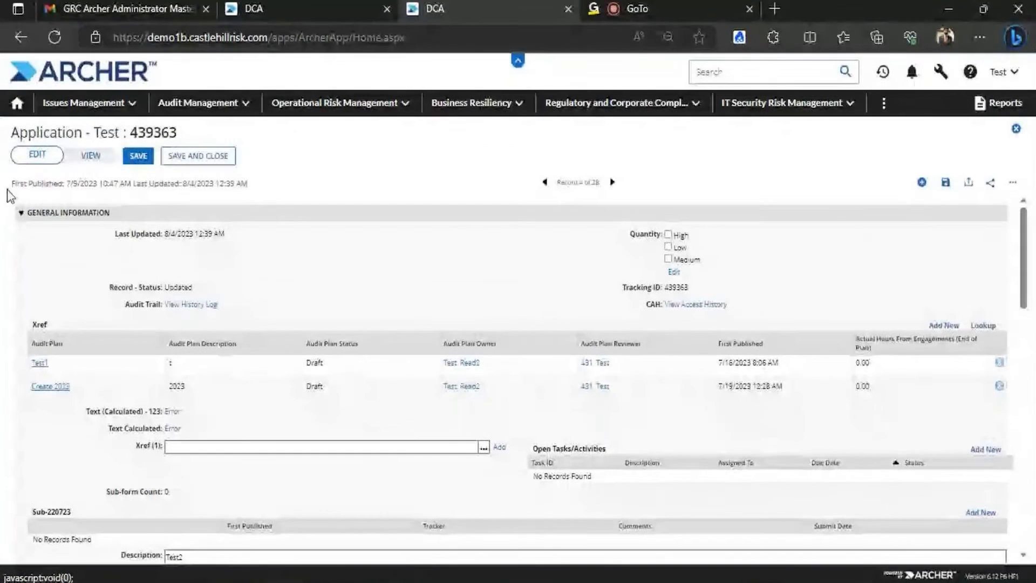
pyautogui.click(92, 159)
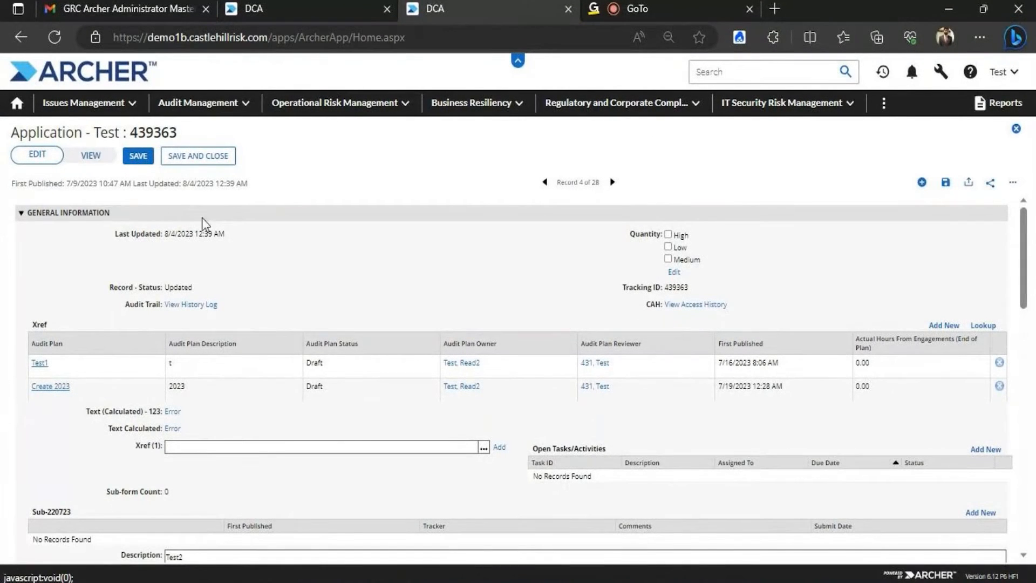
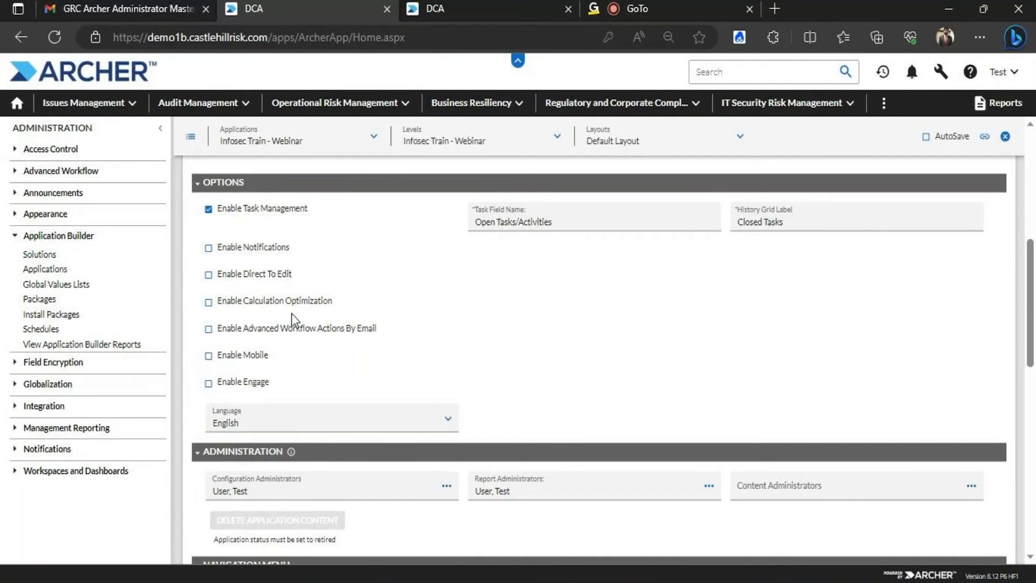
# View the Navigation Menu settings of Infosec Train - Webinar and locate the application under Audit Planning & Quality.
pyautogui.moveTo(1025, 264); pyautogui.dragTo(1006, 315)
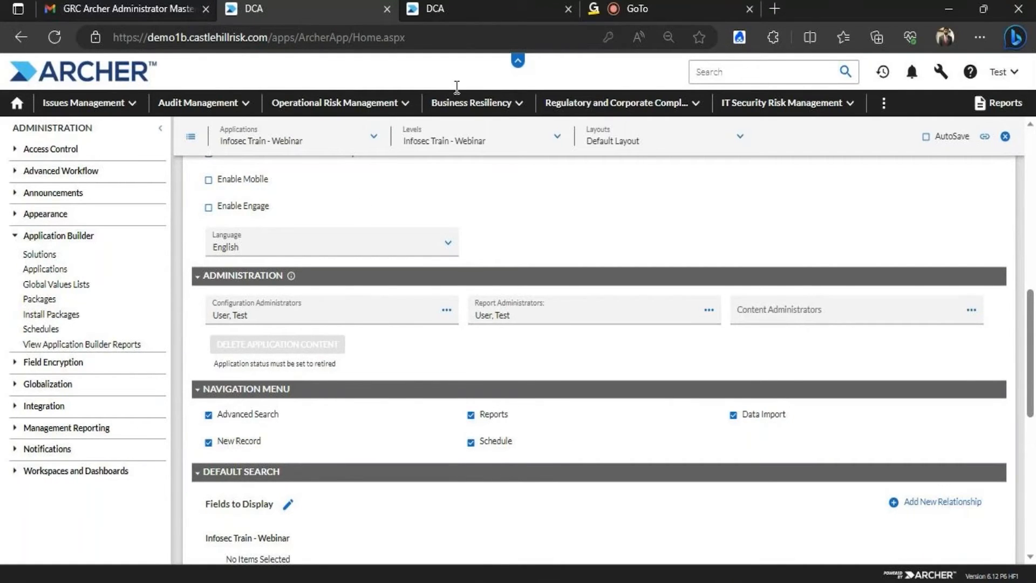
pyautogui.click(470, 8)
pyautogui.click(24, 108)
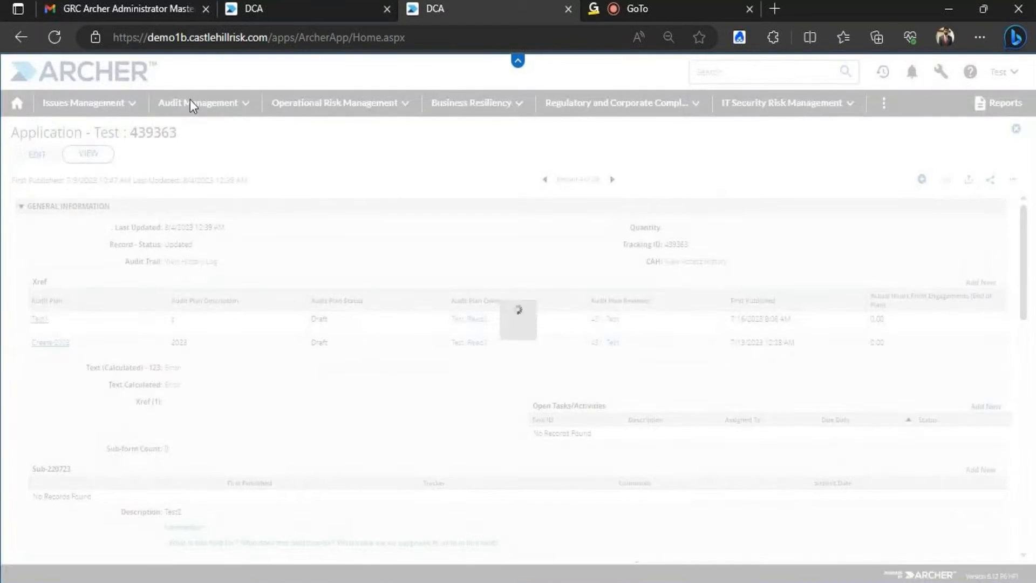
pyautogui.click(247, 110)
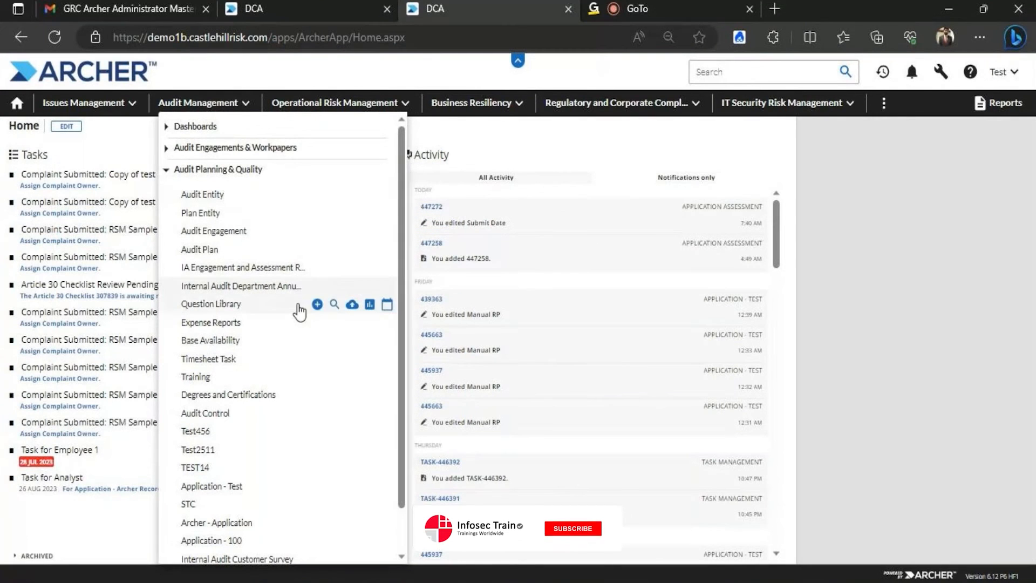
pyautogui.moveTo(401, 202)
pyautogui.mouseDown()
pyautogui.moveTo(403, 244)
pyautogui.moveTo(403, 200)
pyautogui.mouseUp()
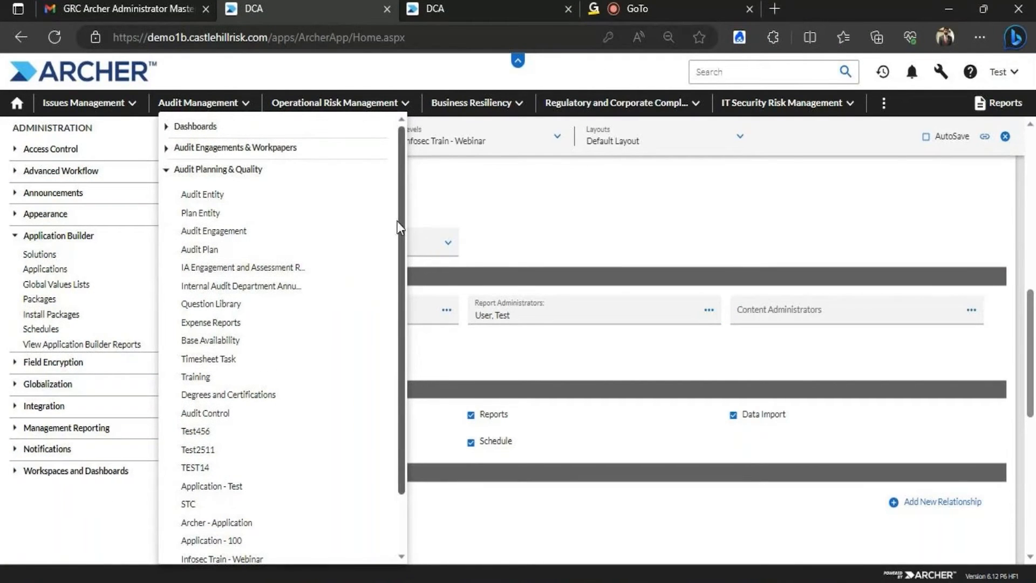
pyautogui.moveTo(399, 227); pyautogui.dragTo(400, 281)
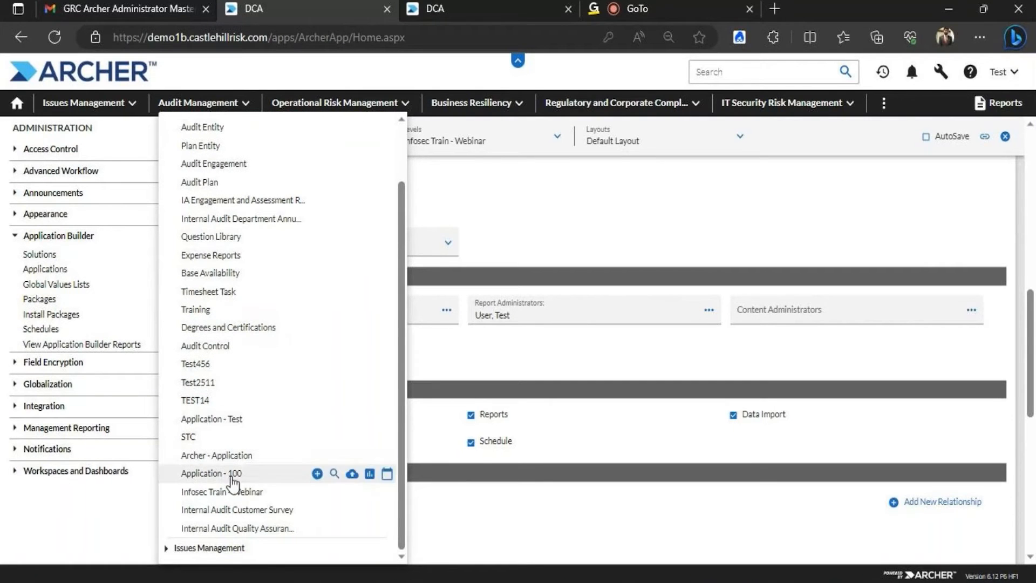
pyautogui.moveTo(240, 495)
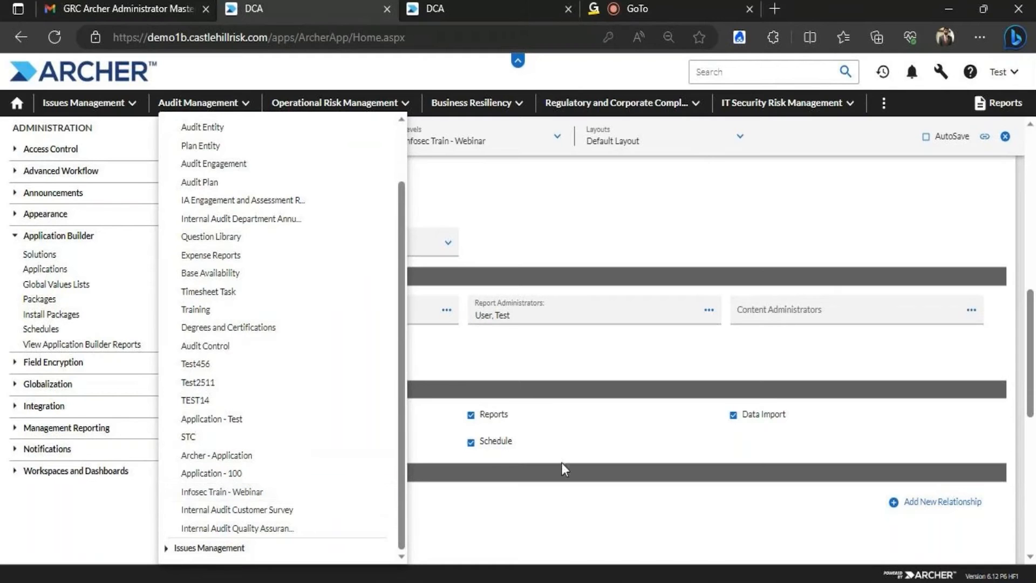
pyautogui.click(586, 437)
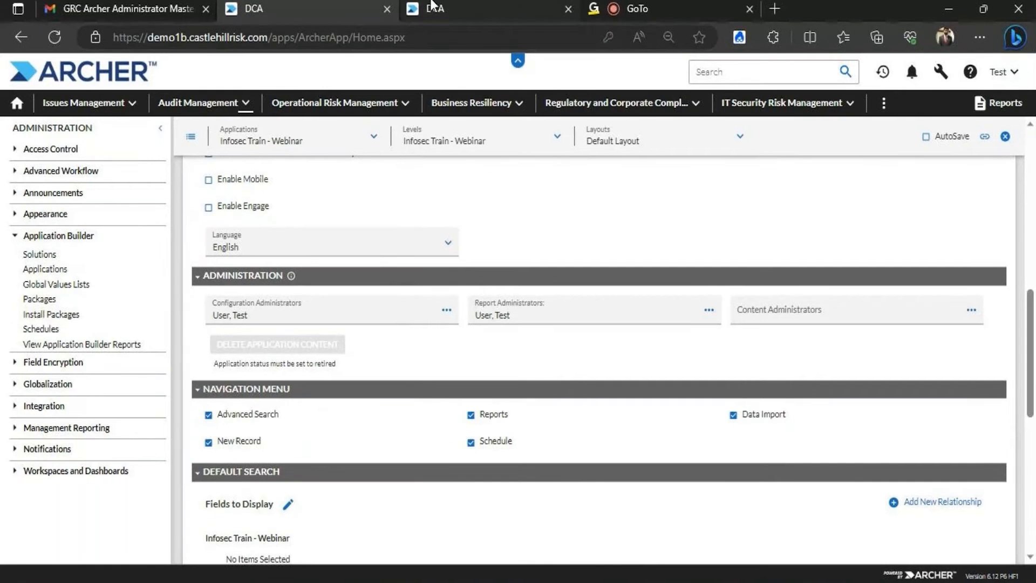
# Reload the home page in the other browser tab and find Infosec Train - Webinar with its shortcuts under Audit Planning & Quality.
pyautogui.click(469, 7)
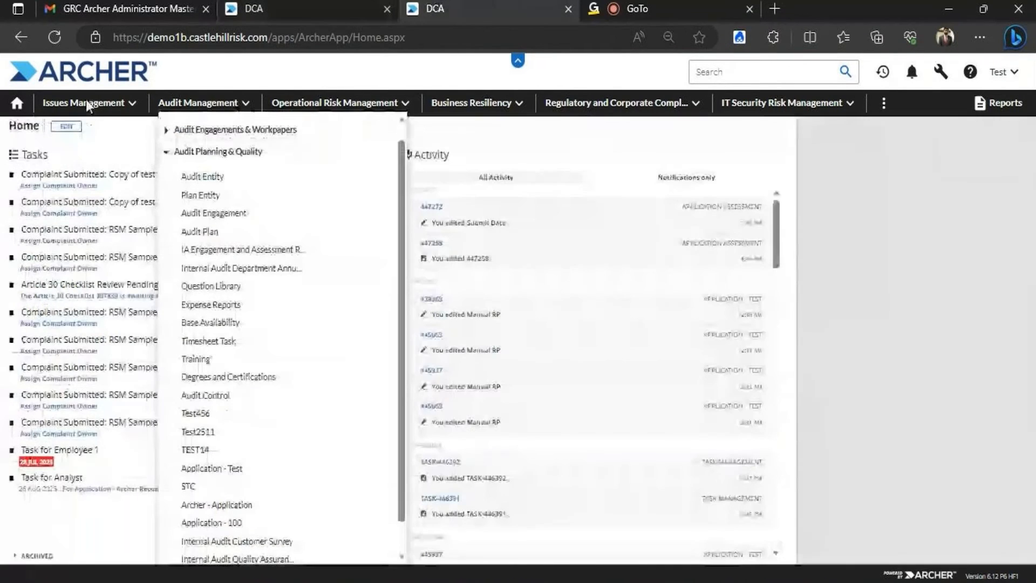
pyautogui.click(56, 36)
pyautogui.hotkey('ctrl', 'shift', 'Tab')
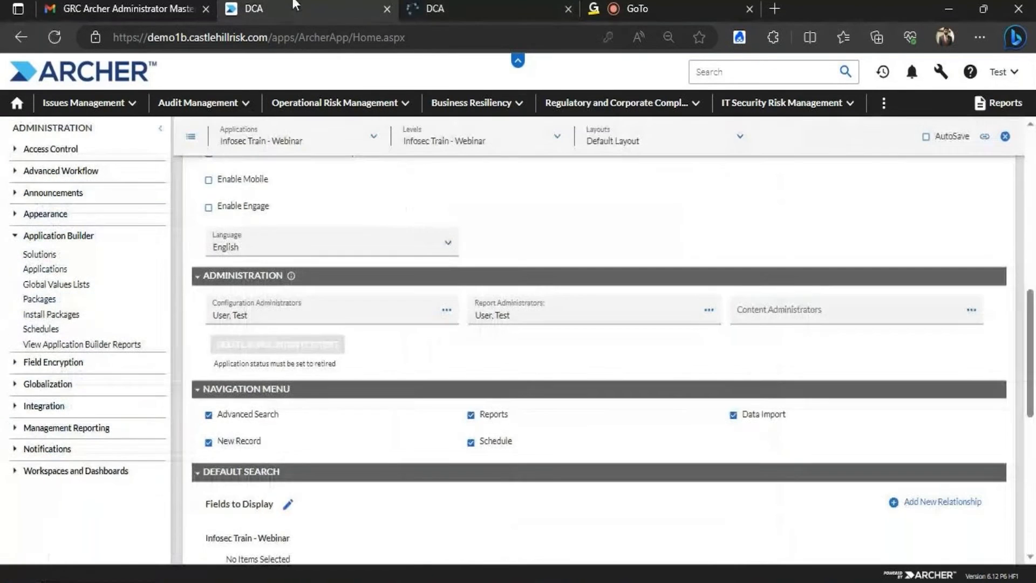
pyautogui.hotkey('ctrl', 'Tab')
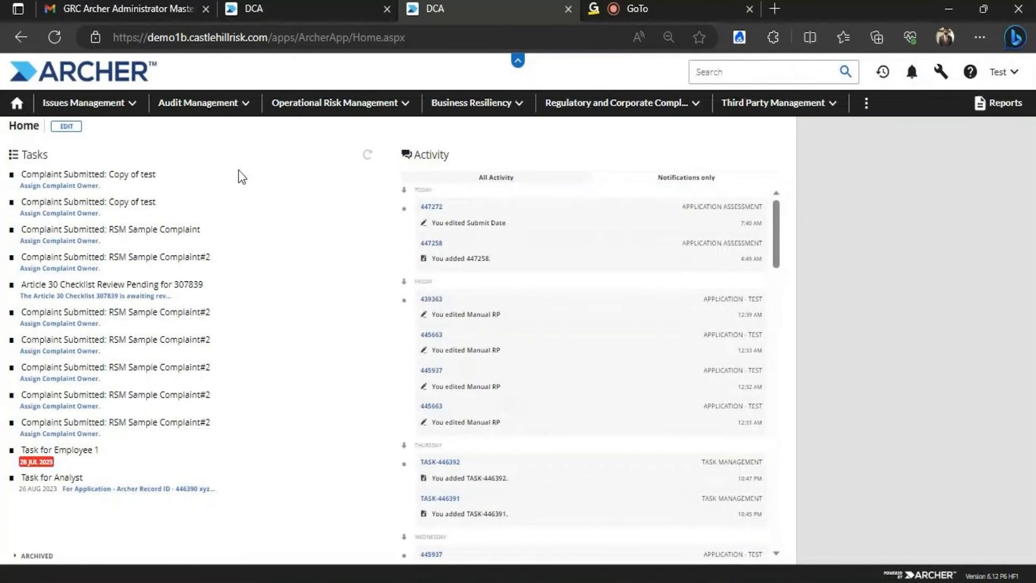
pyautogui.click(246, 107)
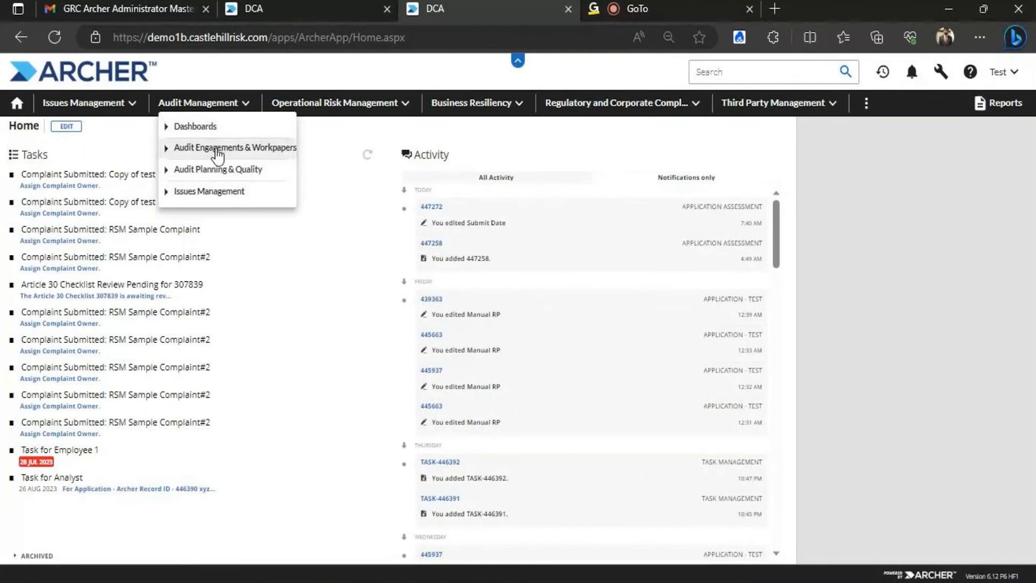
pyautogui.click(221, 170)
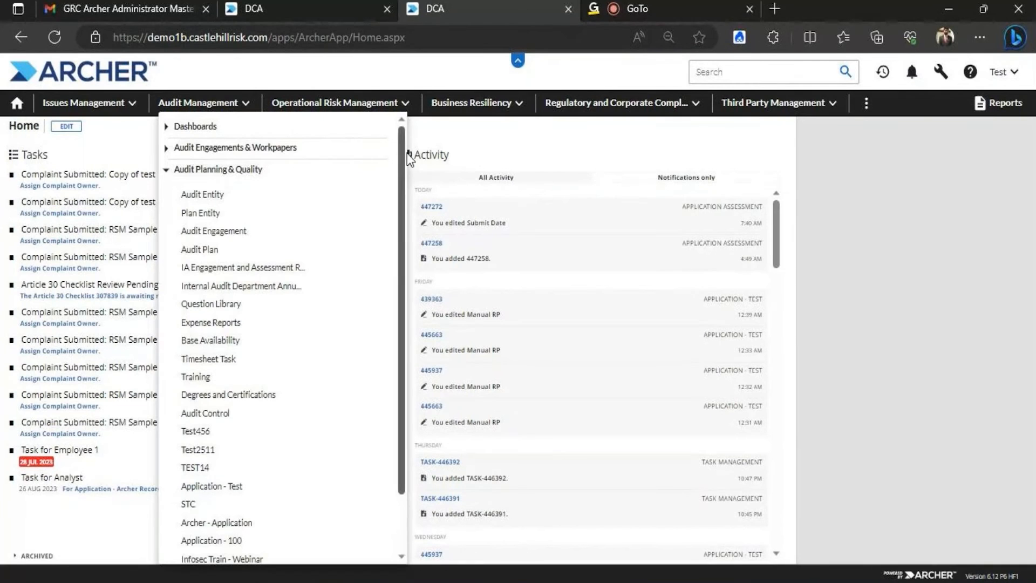
pyautogui.scroll(-2, 404, 306)
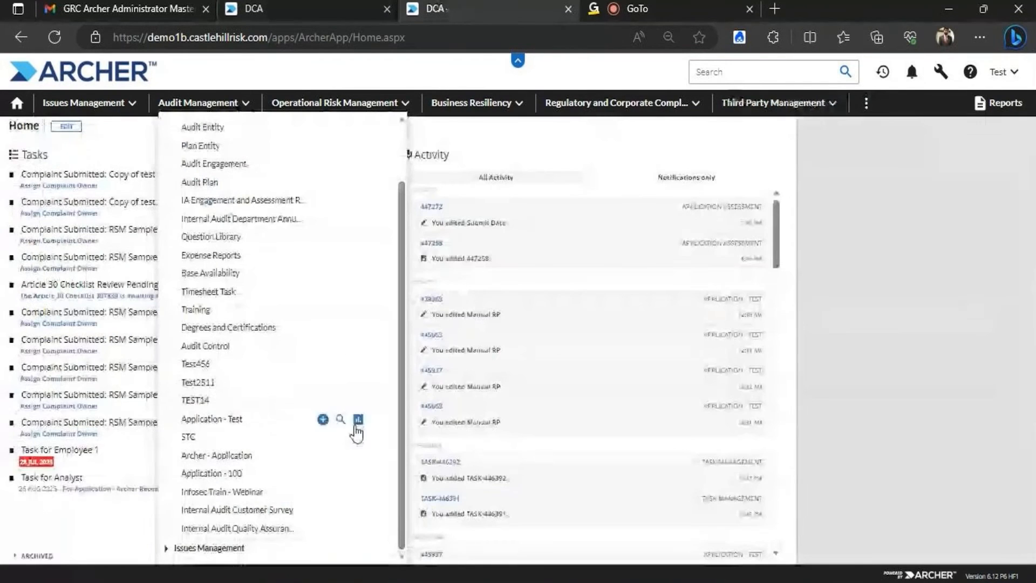
pyautogui.moveTo(294, 501)
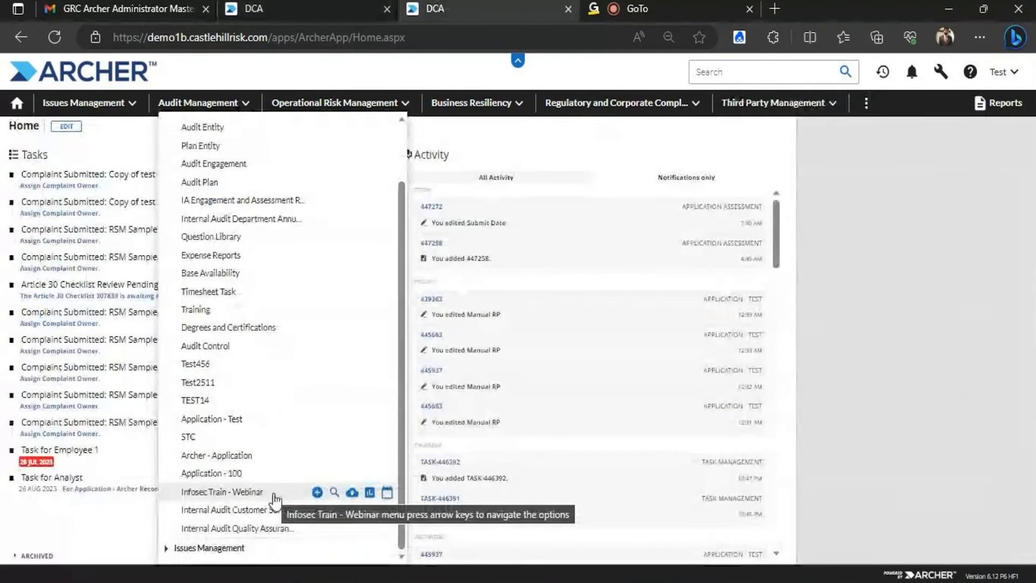
# Open the advanced search for Infosec Train - Webinar and examine its keyword search and the fields available for filters.
pyautogui.click(334, 493)
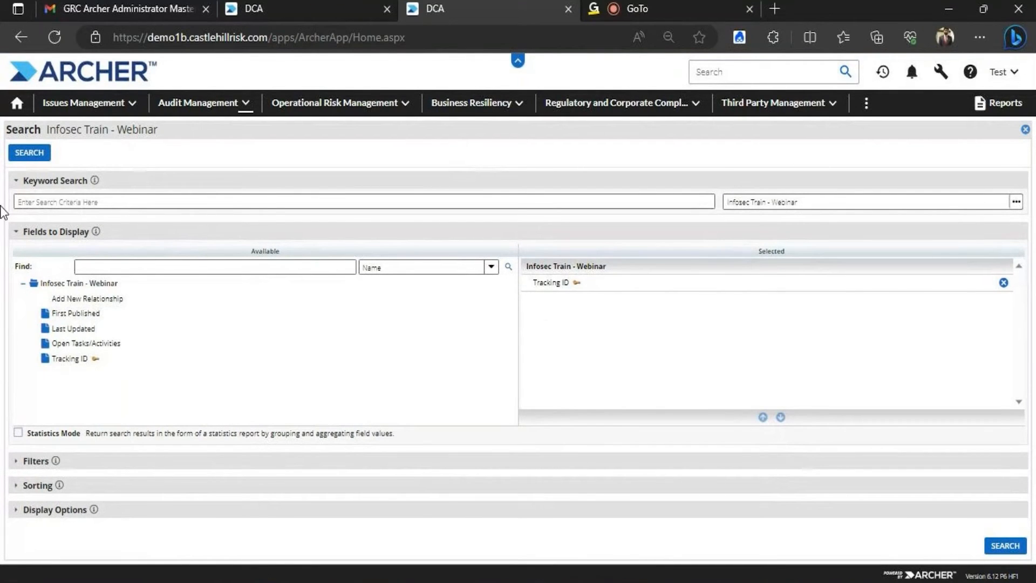
pyautogui.click(56, 201)
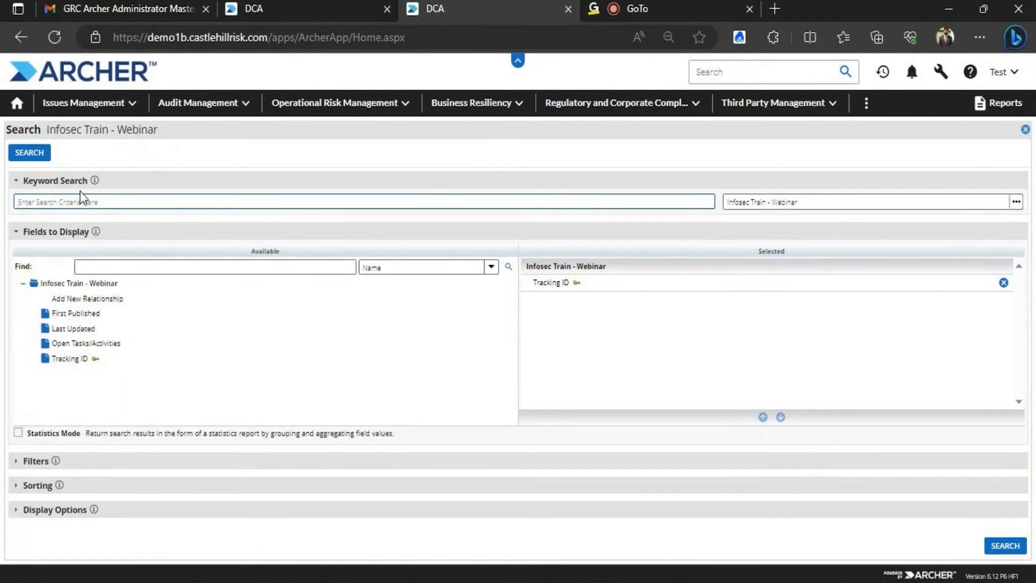
pyautogui.click(36, 462)
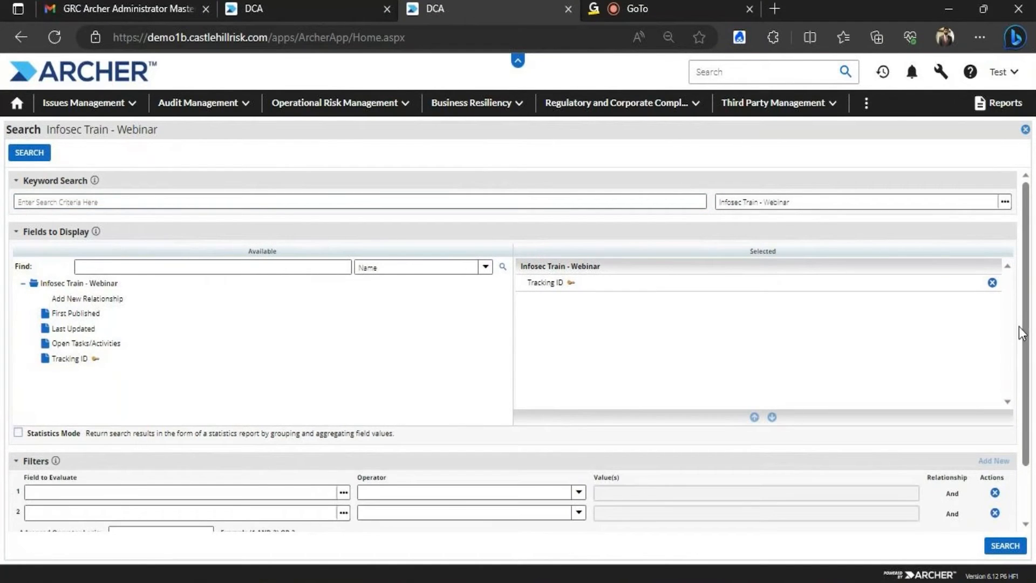
pyautogui.scroll(-3, 1019, 378)
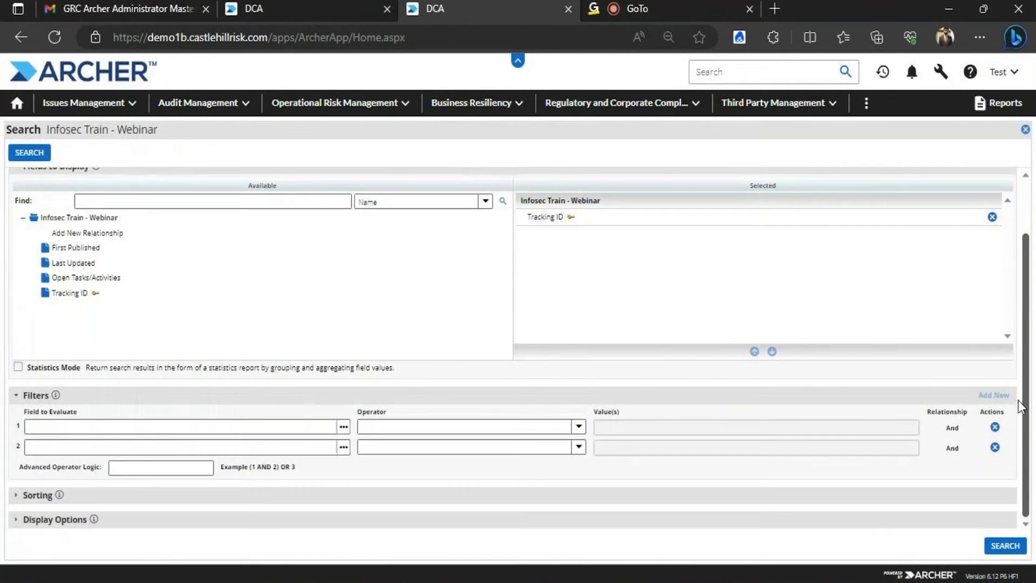
pyautogui.click(344, 429)
pyautogui.click(344, 428)
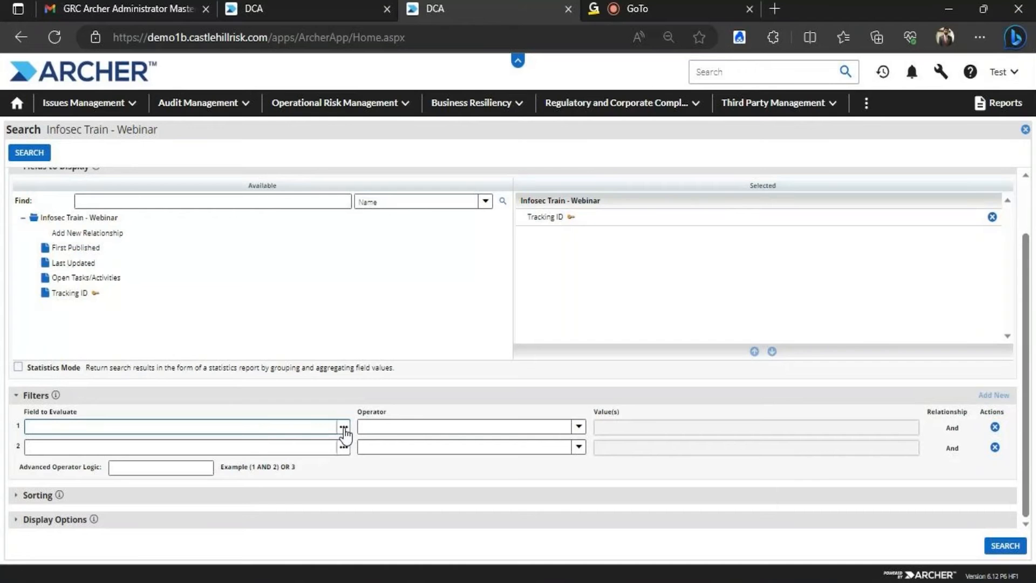
pyautogui.click(343, 429)
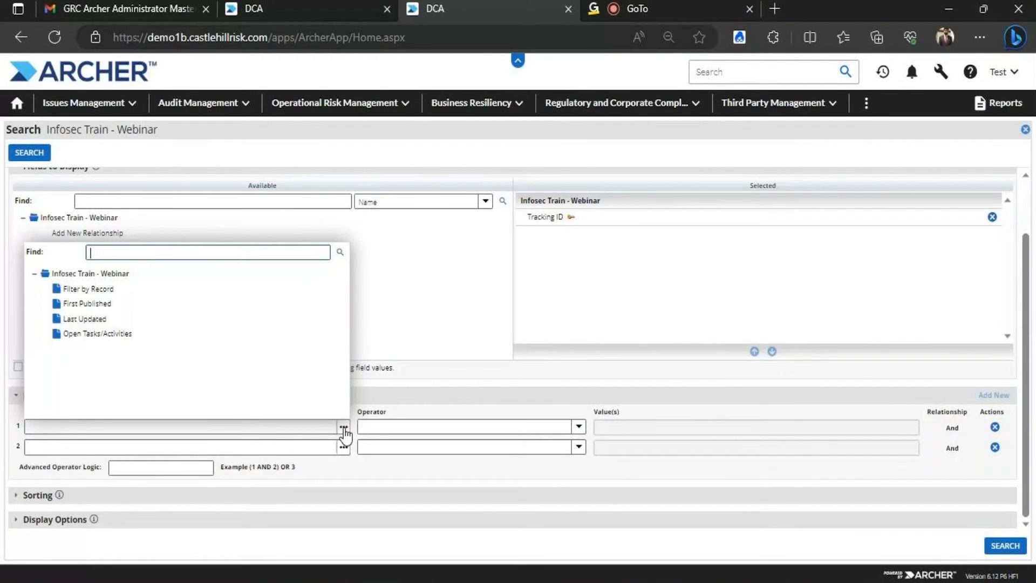
pyautogui.click(344, 428)
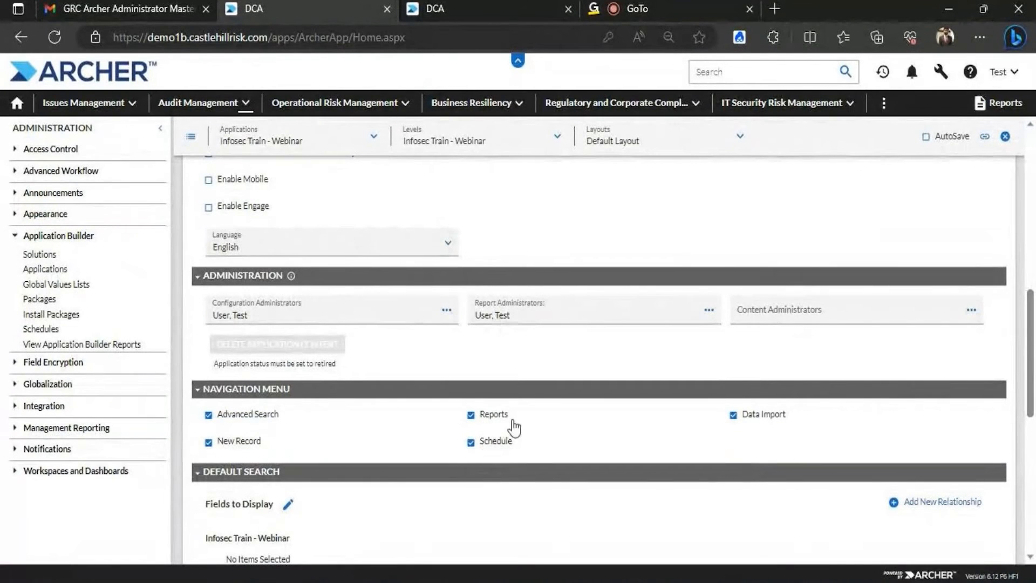
# Open the report listing of the Test456 application from Audit Planning & Quality and view the Test123 report.
pyautogui.click(454, 6)
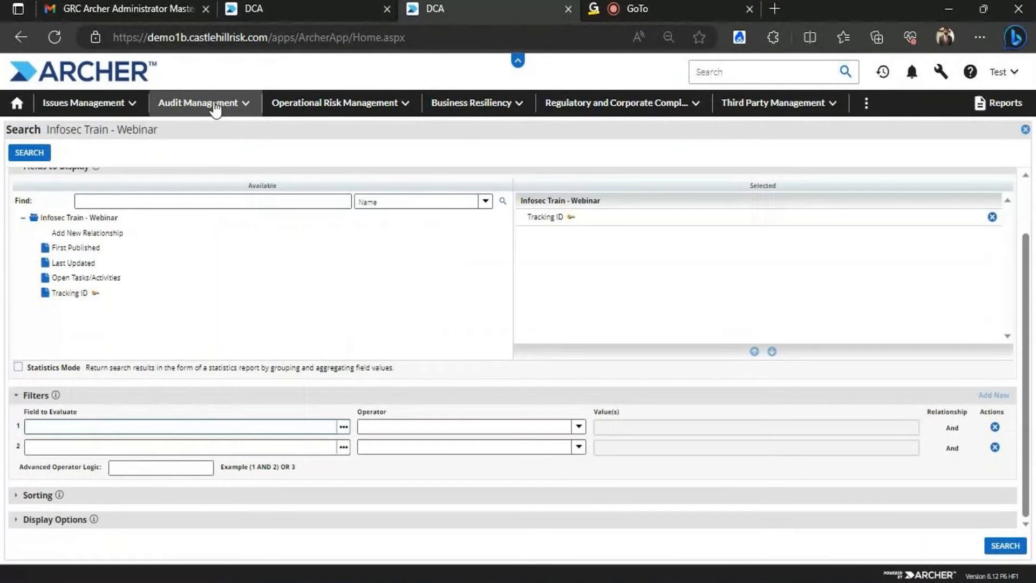
pyautogui.click(245, 104)
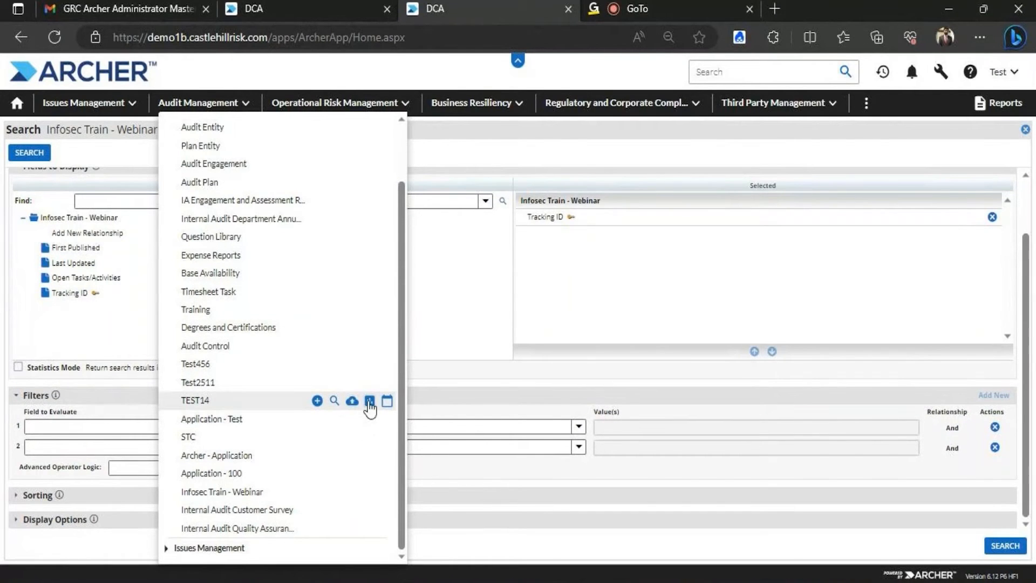
pyautogui.moveTo(403, 357); pyautogui.dragTo(402, 417)
pyautogui.moveTo(350, 368)
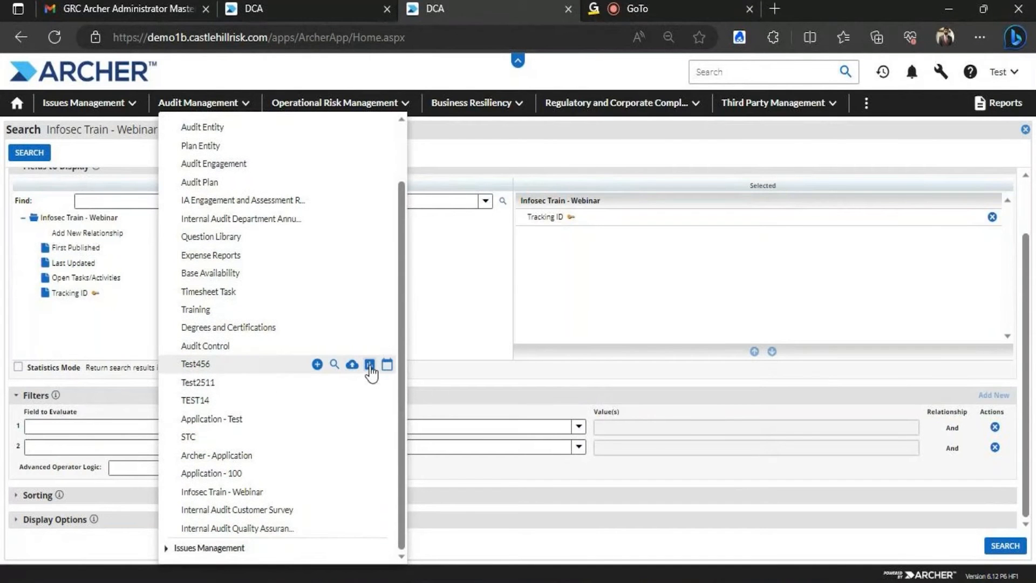
pyautogui.click(369, 365)
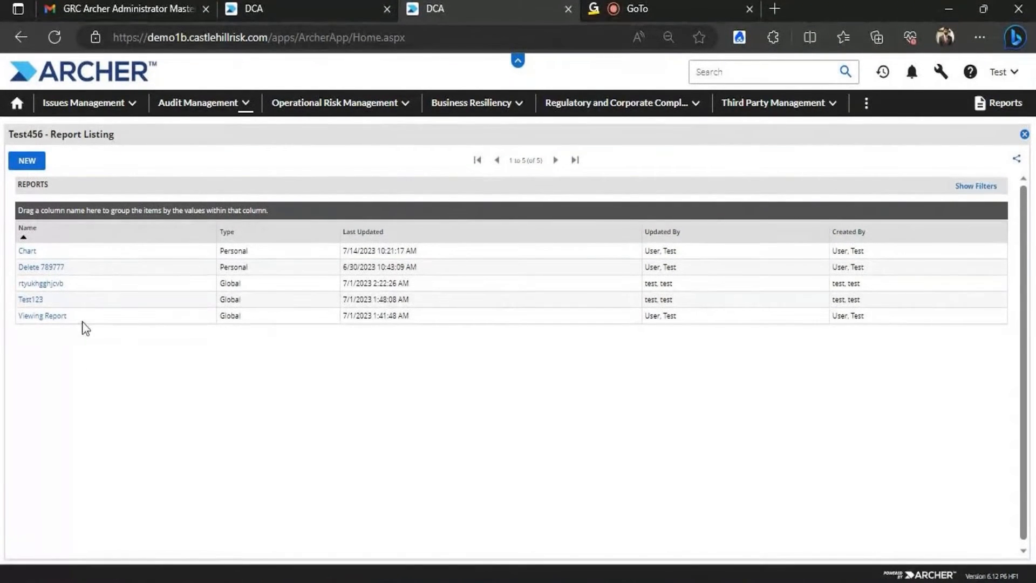
pyautogui.click(39, 315)
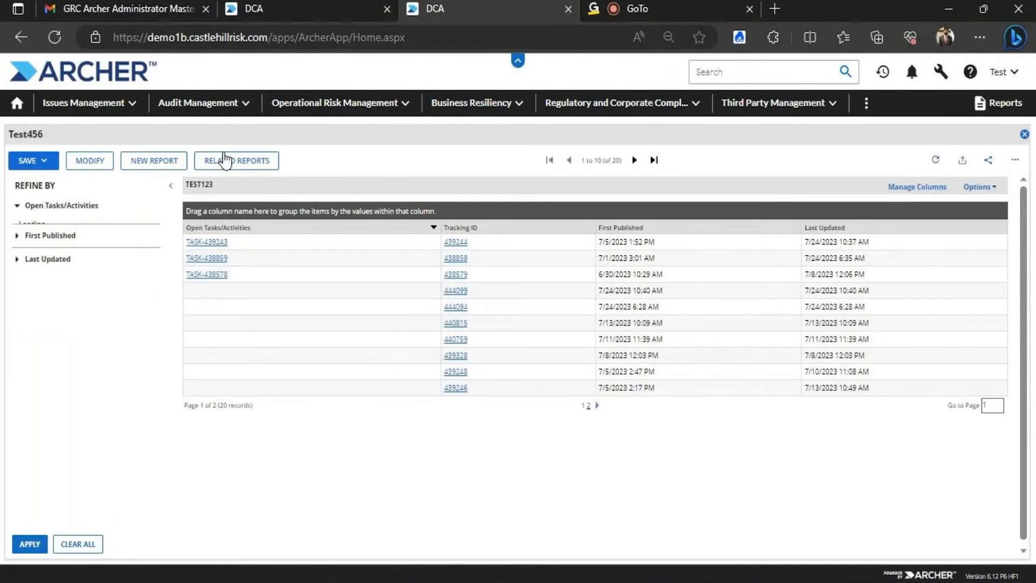
# View the Manage Data Imports page of the Test456 application and return to its shortcuts in the Audit Management list.
pyautogui.click(246, 108)
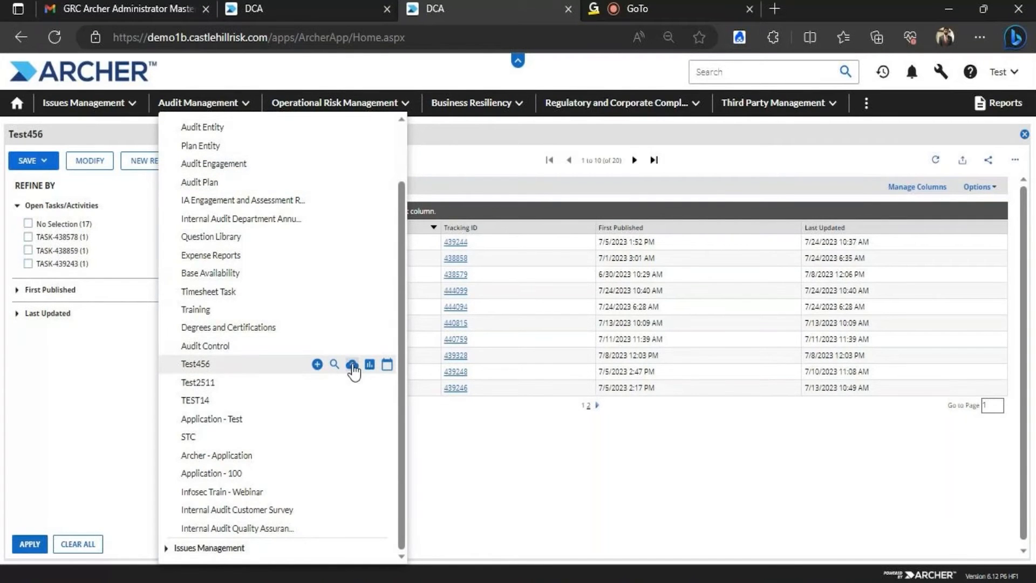
pyautogui.click(352, 365)
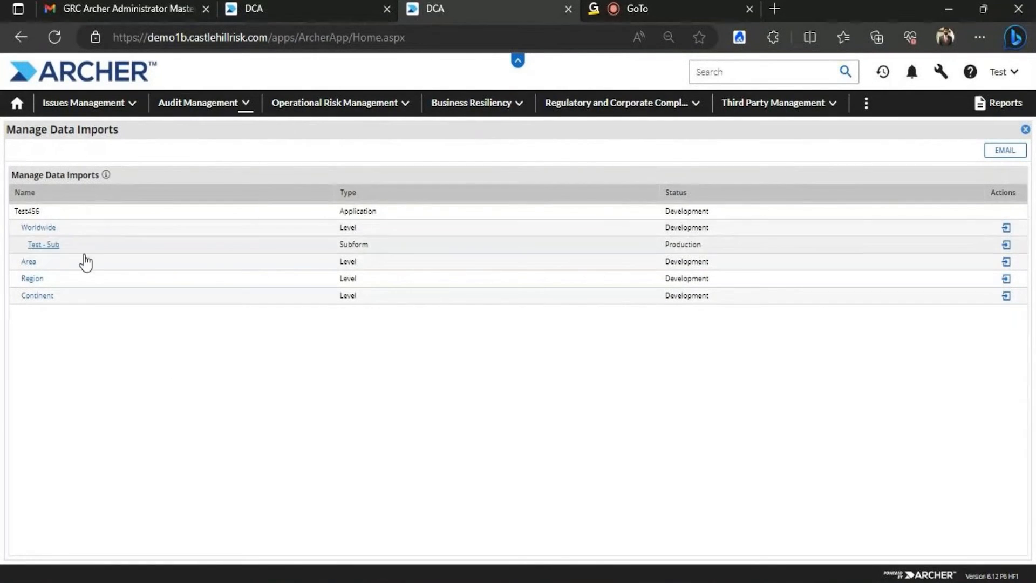
pyautogui.click(249, 102)
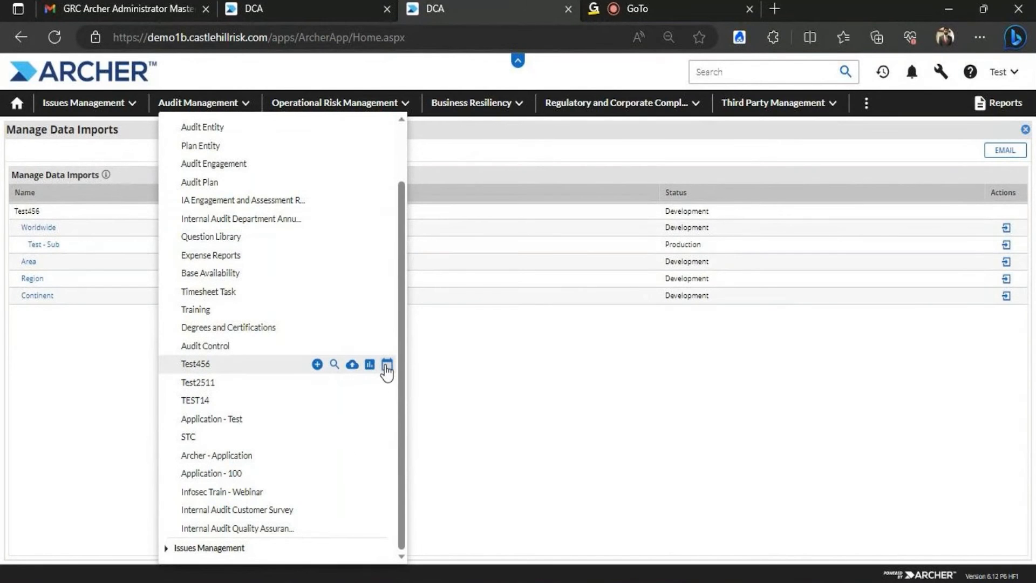
# View the Manage Schedules page of the Test456 application, compare it with the Navigation Menu options of Infosec Train - Webinar, and close it.
pyautogui.click(387, 364)
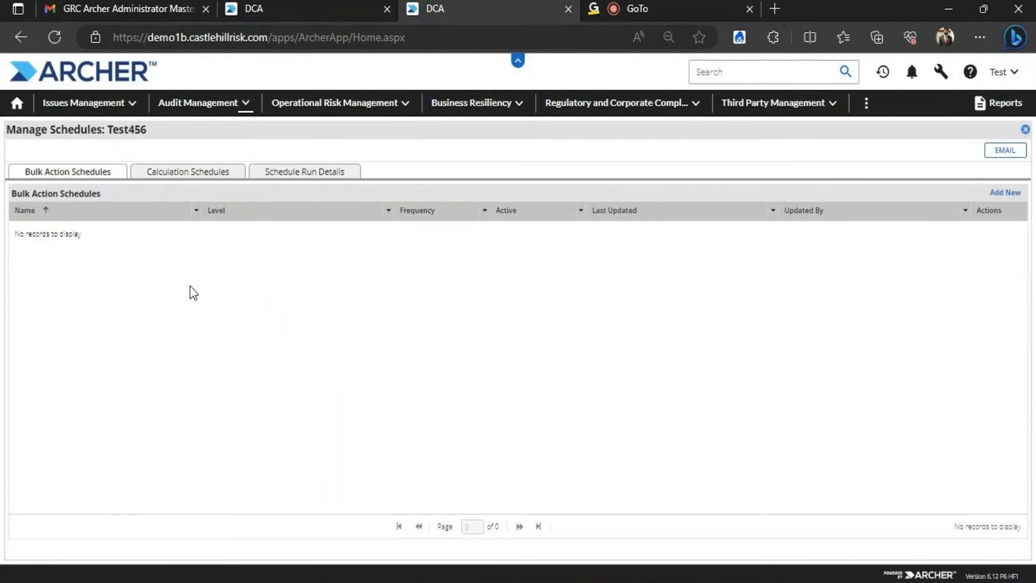
pyautogui.click(301, 9)
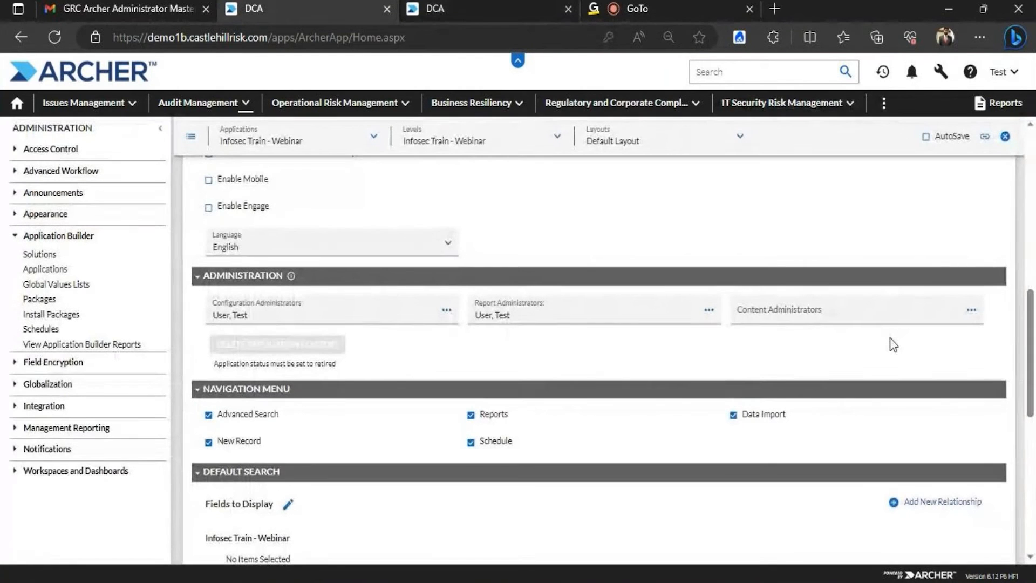
pyautogui.moveTo(1031, 312); pyautogui.dragTo(1030, 341)
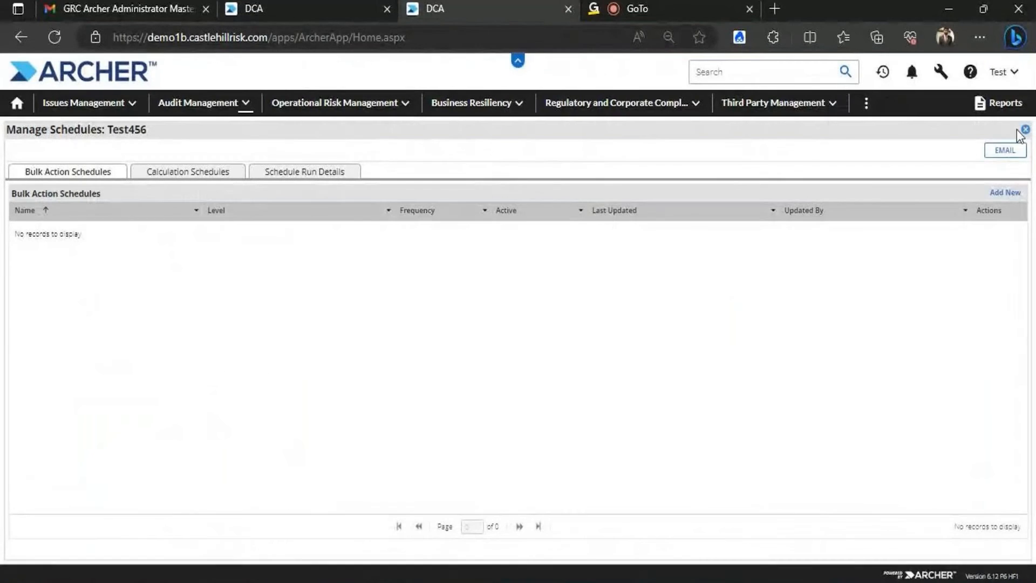
pyautogui.click(1025, 129)
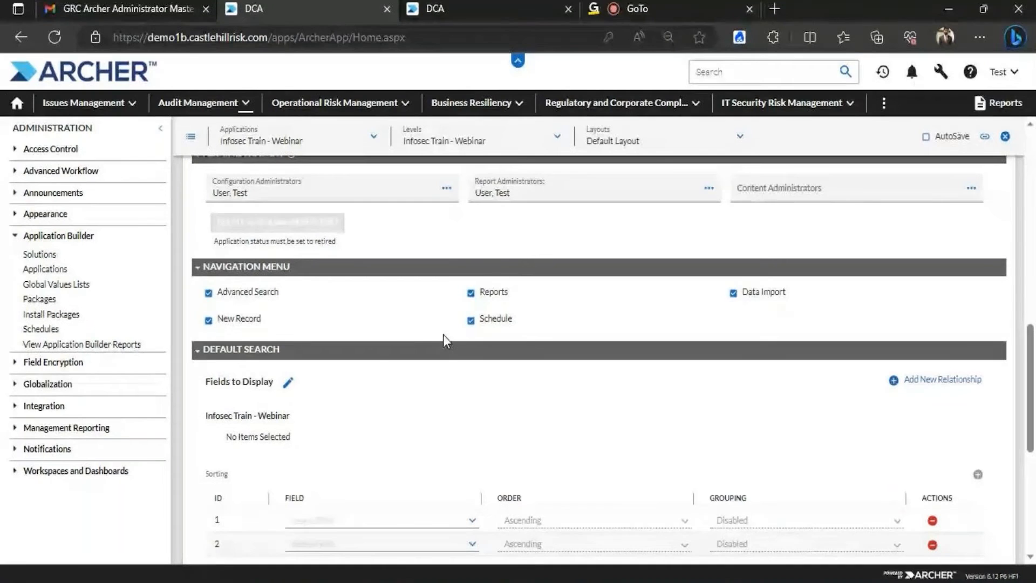
# Disable Data Import and Schedule in the Navigation Menu options of Infosec Train - Webinar and save the application.
pyautogui.click(732, 293)
pyautogui.click(478, 326)
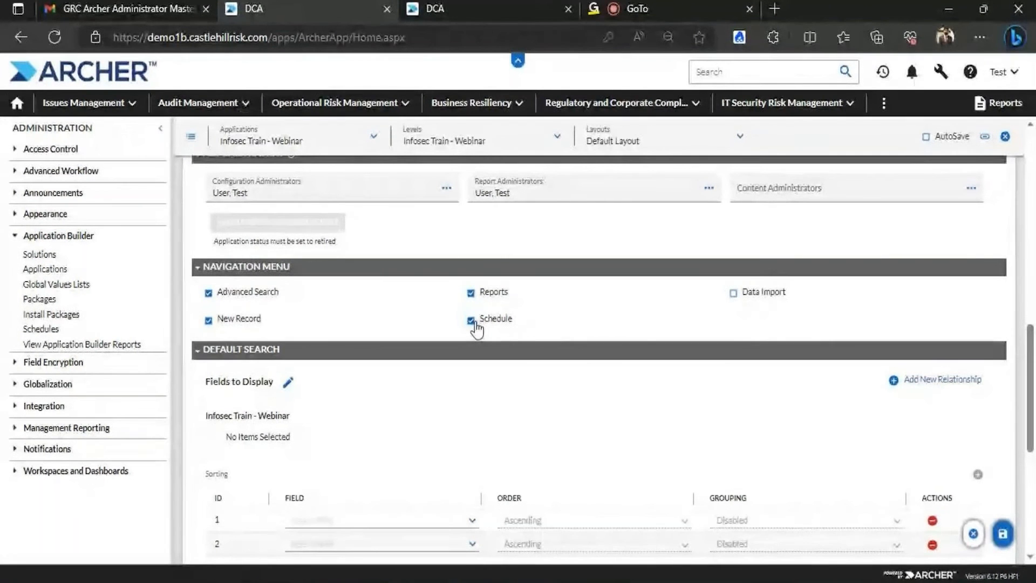
pyautogui.click(998, 534)
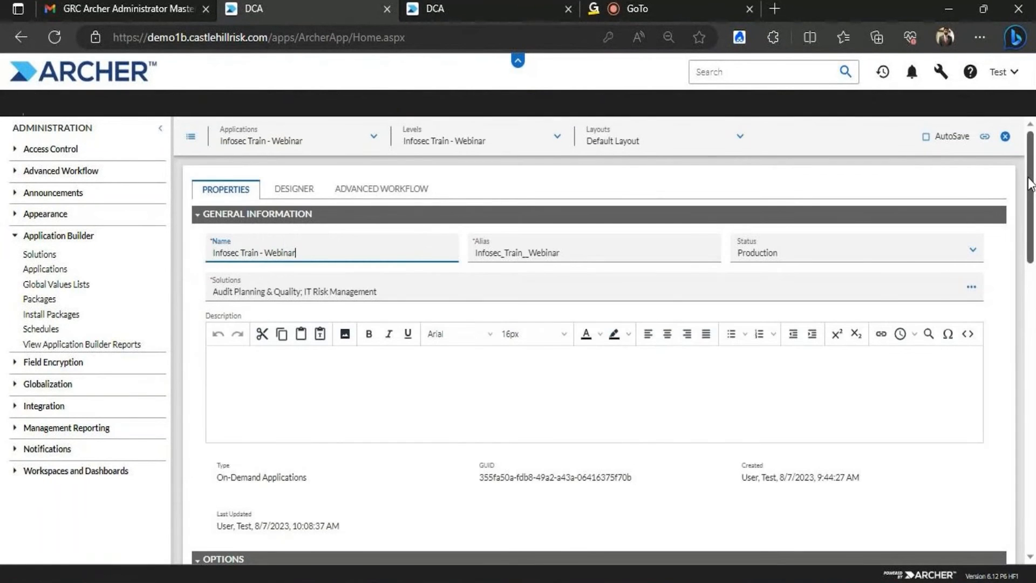
pyautogui.moveTo(1029, 176); pyautogui.dragTo(1026, 390)
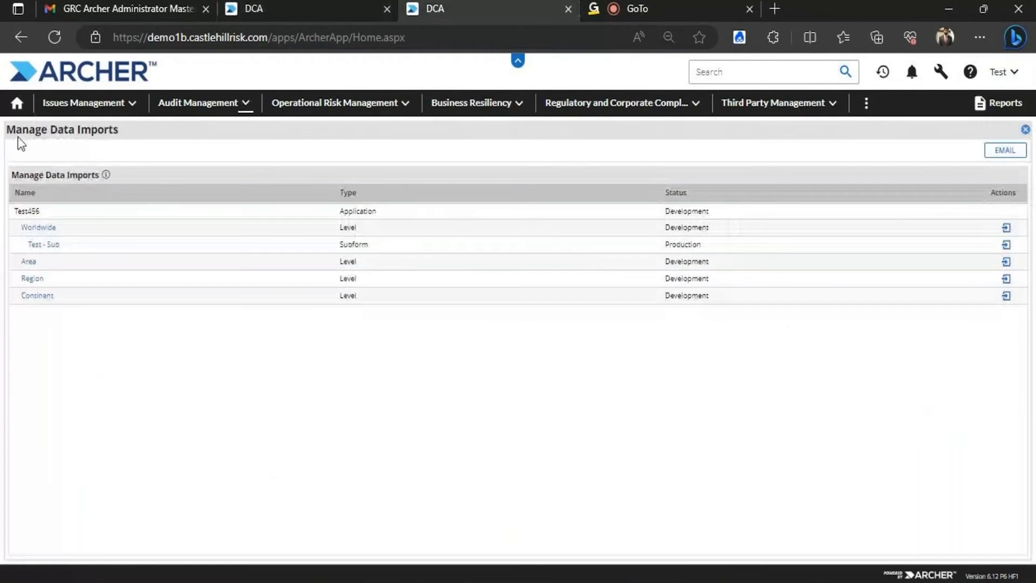
# Return to the home page in the other Archer tab, check the Audit Management list, and reload the Gmail tab.
pyautogui.click(17, 103)
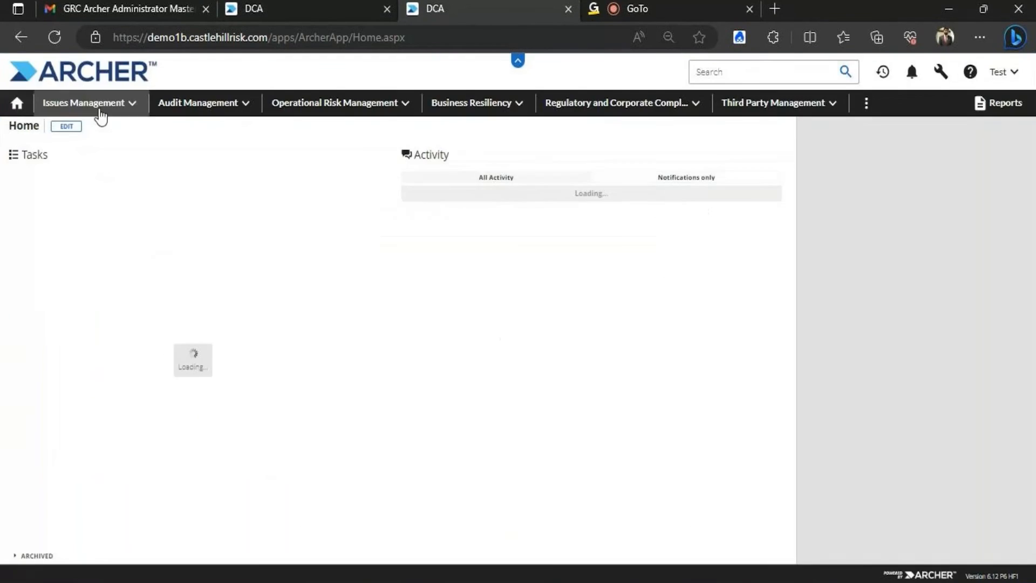
pyautogui.click(247, 108)
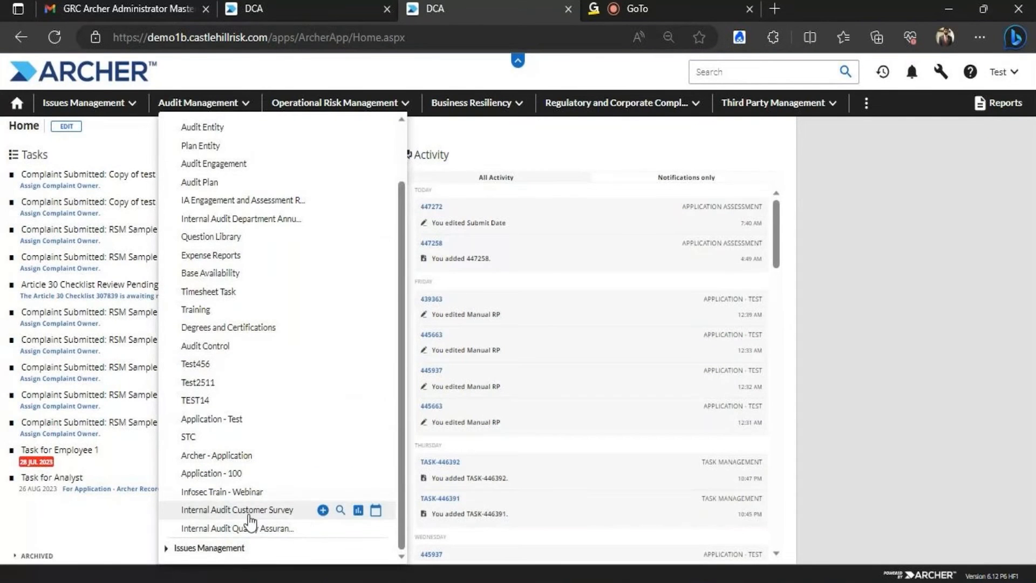
pyautogui.click(60, 11)
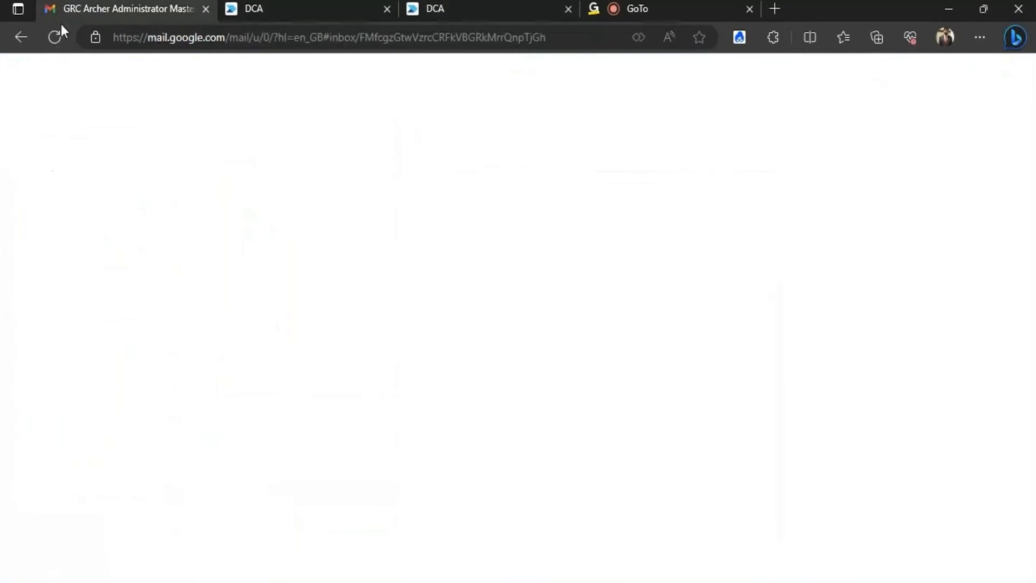
pyautogui.click(56, 37)
# Reload Archer in the administration tab and find Infosec Train - Webinar under Audit Planning & Quality to check its shortcuts.
pyautogui.click(264, 7)
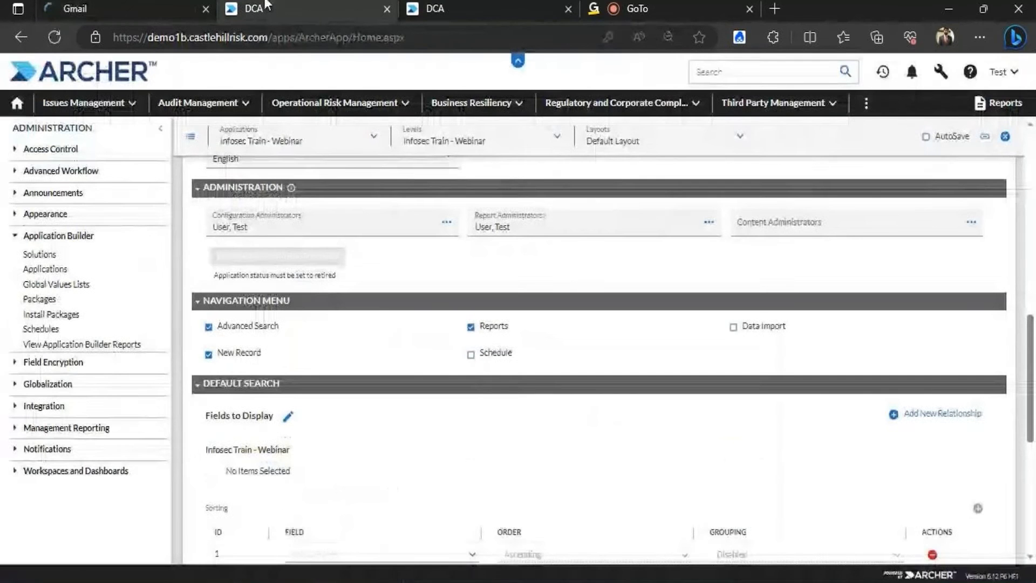
pyautogui.click(56, 36)
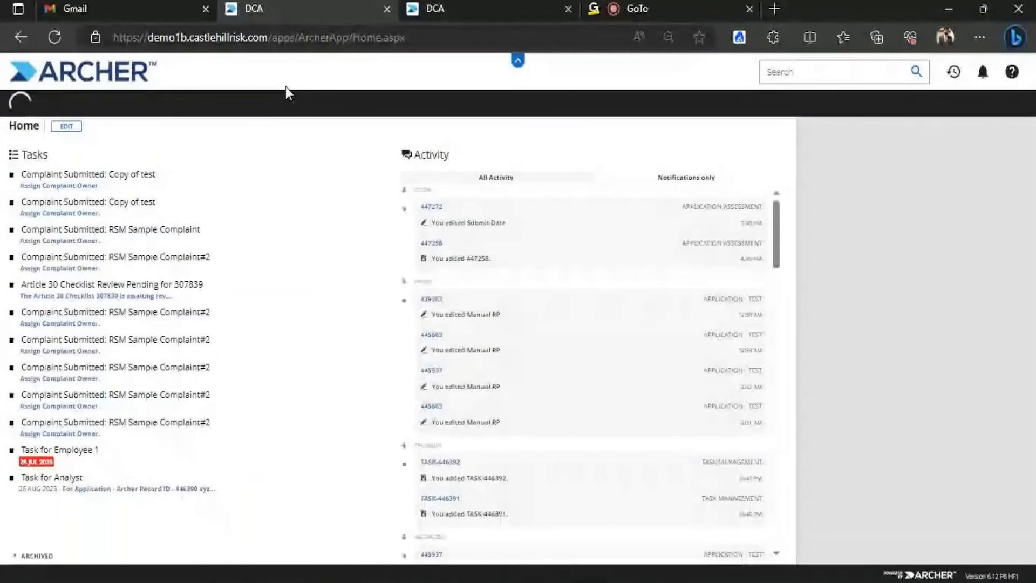
pyautogui.click(249, 105)
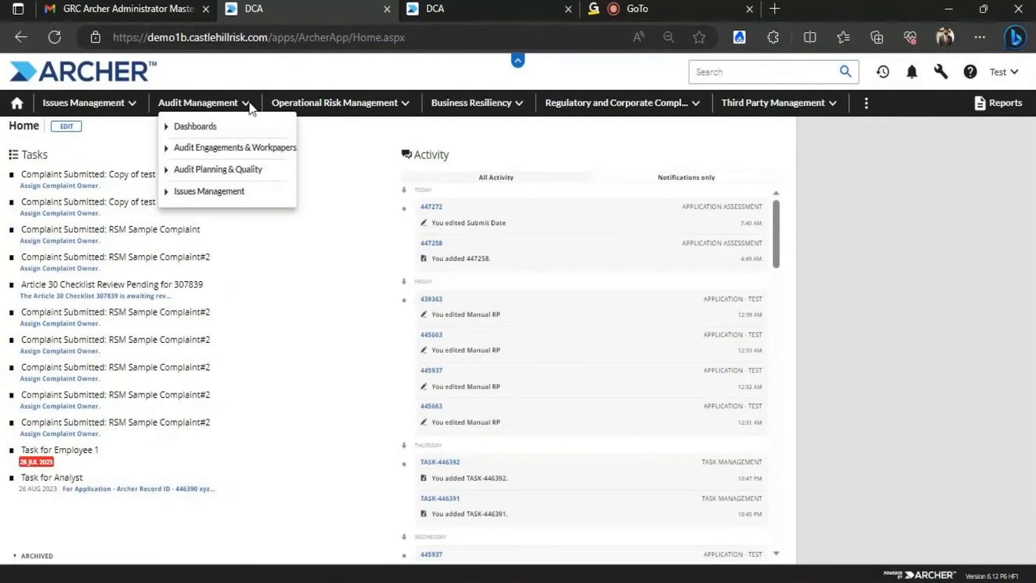
pyautogui.click(280, 169)
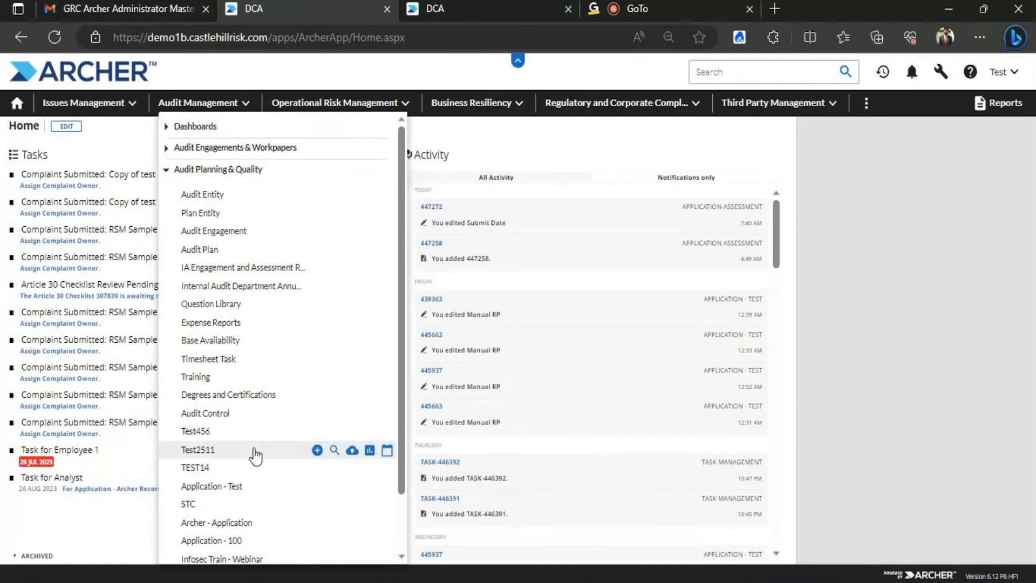
pyautogui.scroll(-1, 402, 301)
pyautogui.scroll(-3, 402, 301)
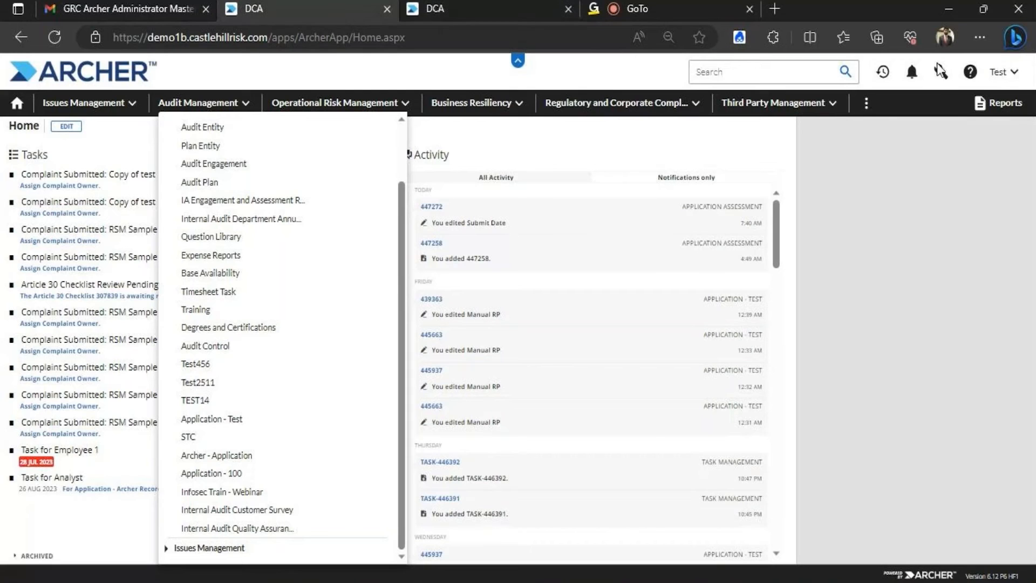
# Reopen Infosec Train - Webinar from Manage Applications and view the Default Search section of its properties.
pyautogui.click(966, 119)
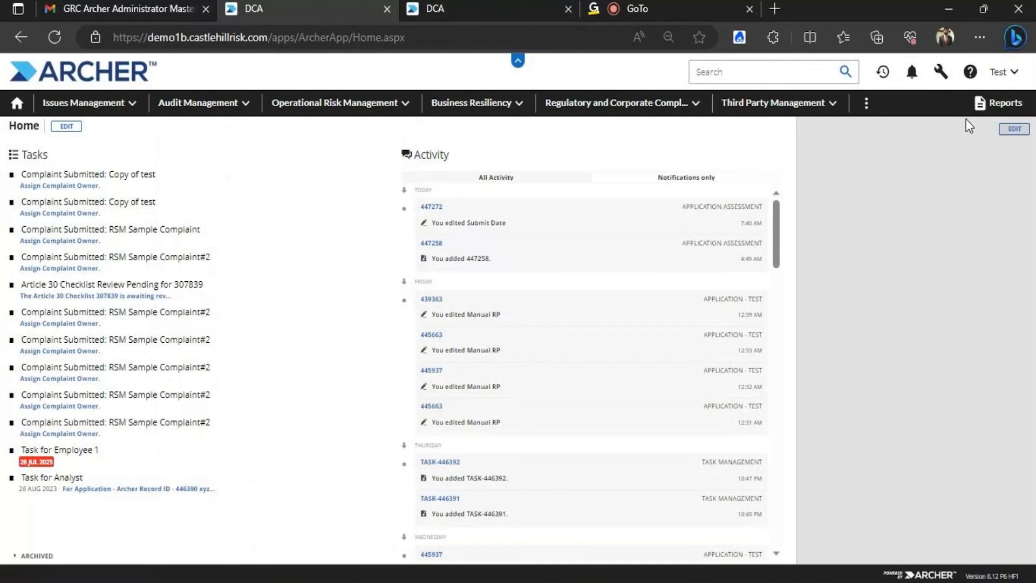
pyautogui.click(940, 72)
pyautogui.click(943, 217)
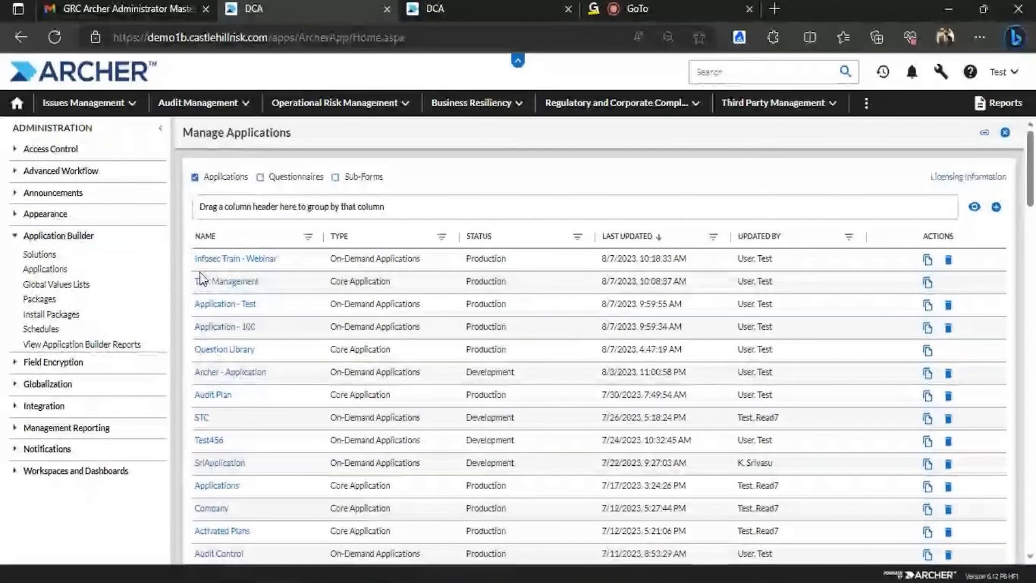
pyautogui.click(292, 255)
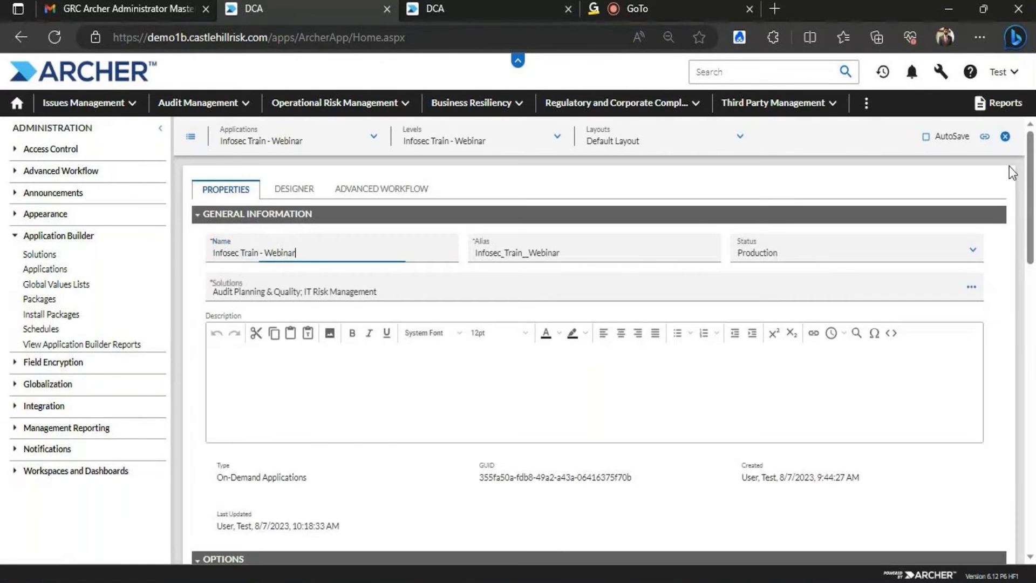
pyautogui.moveTo(1031, 156); pyautogui.dragTo(1031, 365)
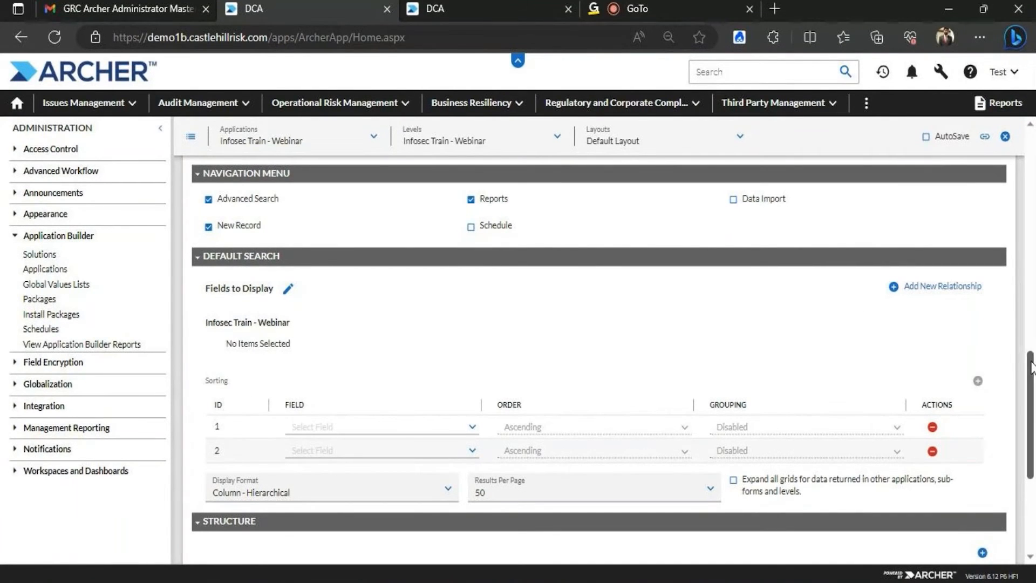
pyautogui.scroll(-1, 1030, 367)
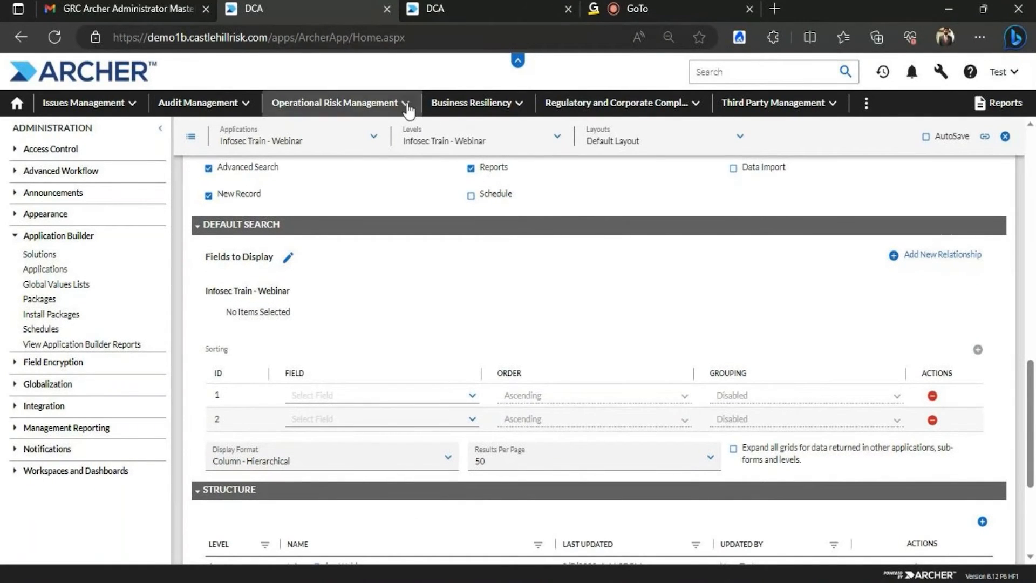
# Check the Audit Planning & Quality list, then open Application - Test from Manage Applications and view its Default Search fields.
pyautogui.click(246, 104)
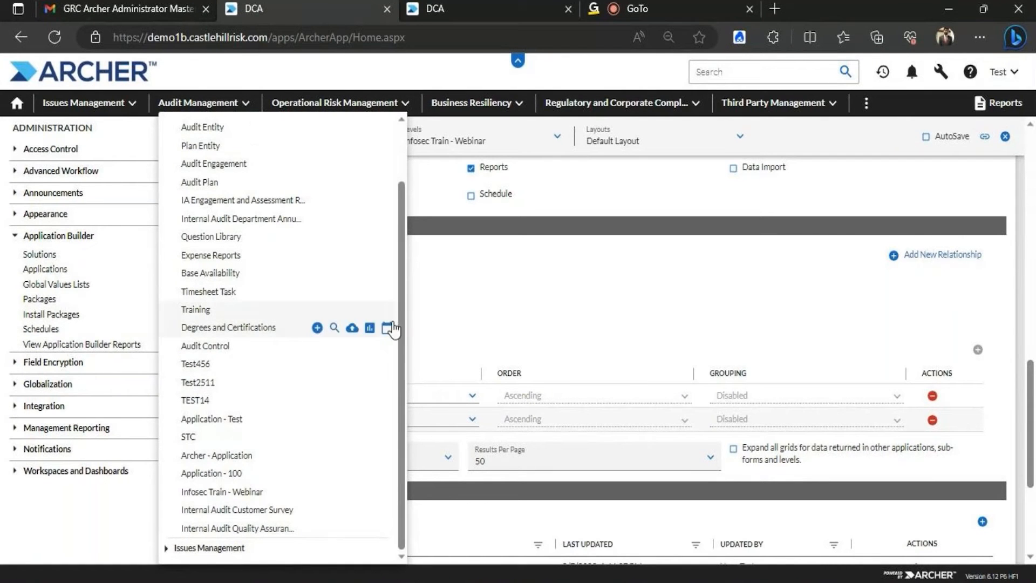
pyautogui.moveTo(400, 302); pyautogui.dragTo(409, 209)
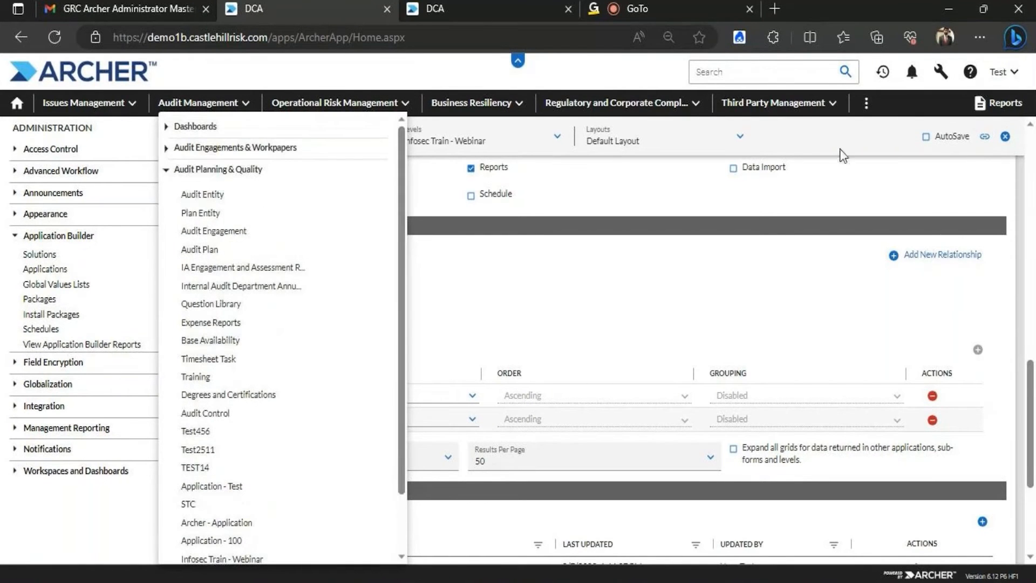
pyautogui.click(942, 70)
pyautogui.click(928, 249)
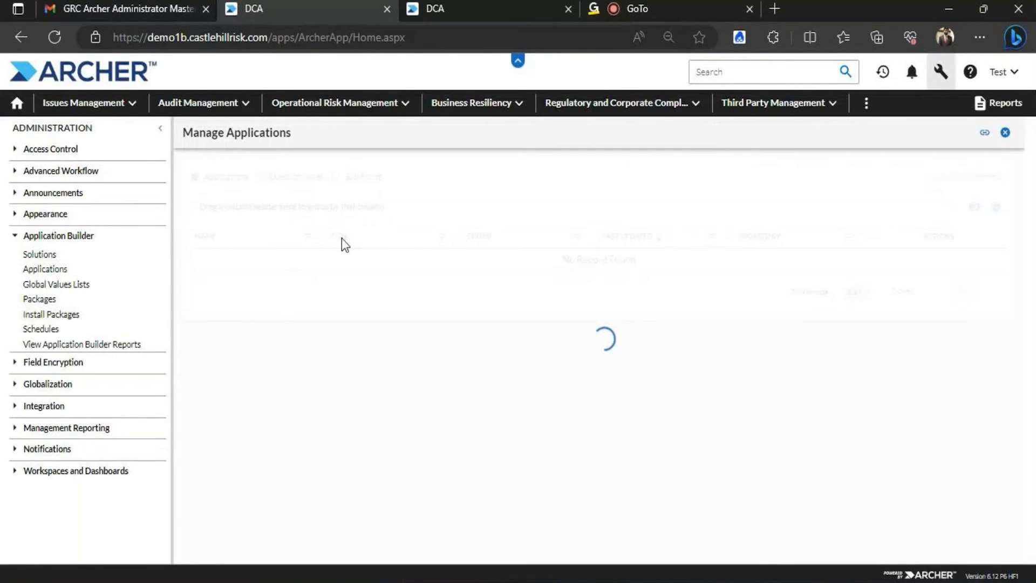
pyautogui.click(309, 238)
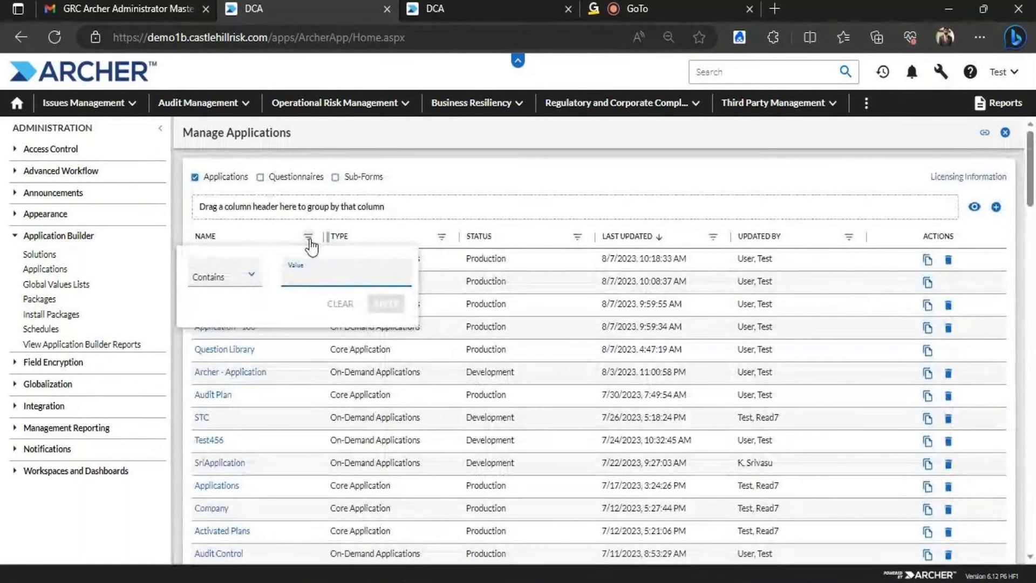
pyautogui.click(429, 172)
pyautogui.click(231, 350)
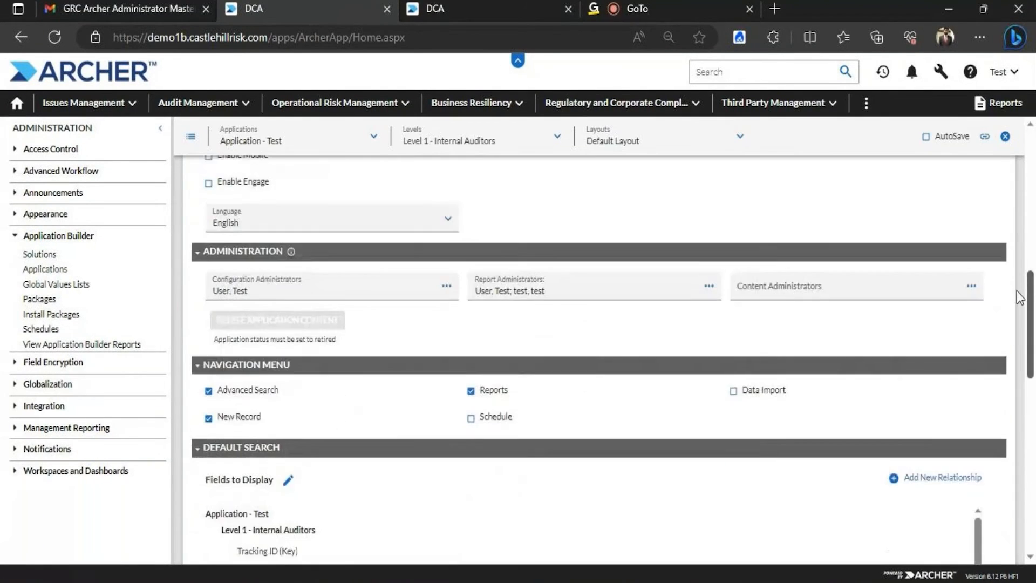
pyautogui.moveTo(1020, 297); pyautogui.dragTo(1026, 348)
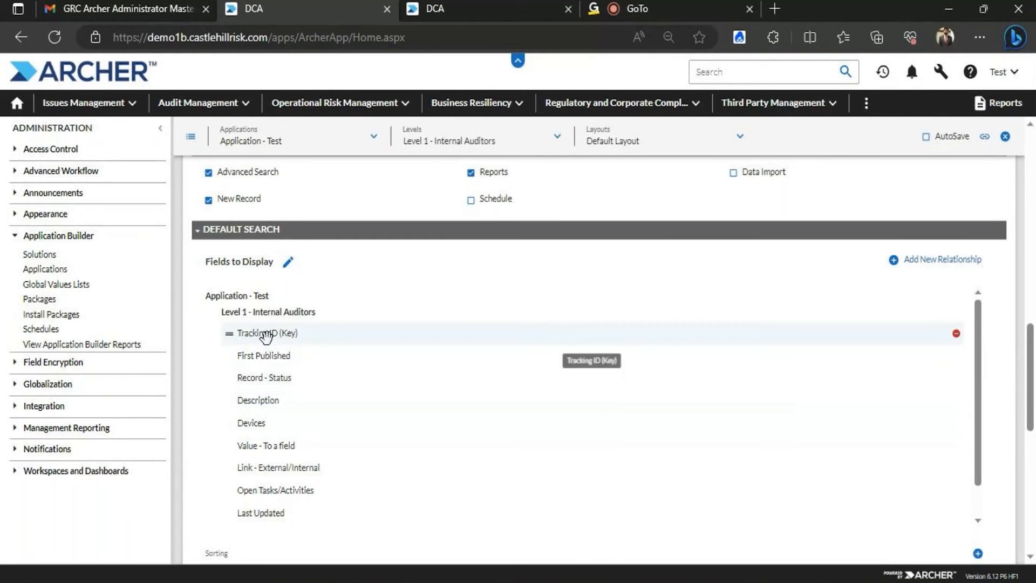
# Open the Application - Test records in the other tab and compare the search result columns with the Default Search fields to display.
pyautogui.click(444, 7)
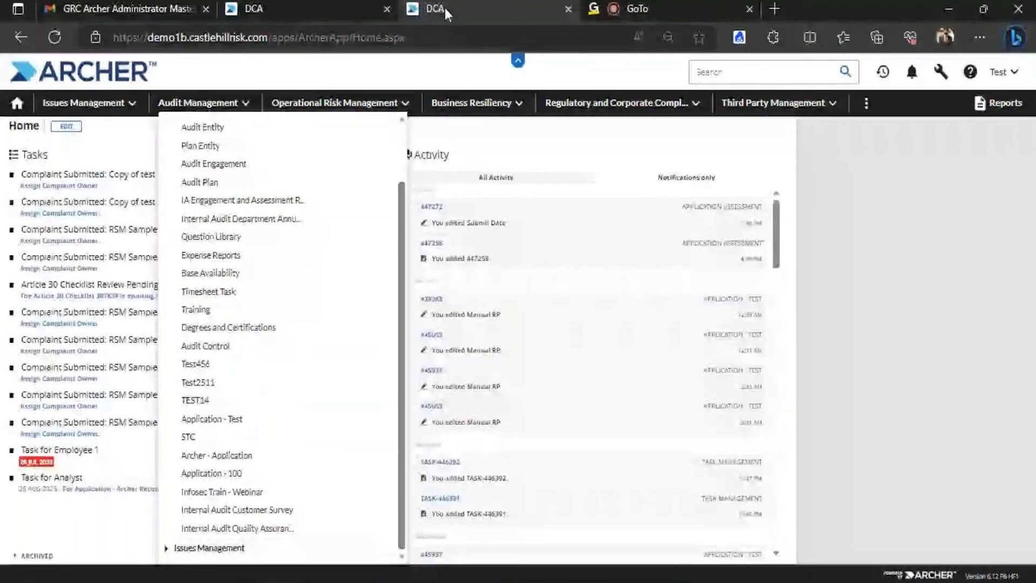
pyautogui.click(219, 421)
pyautogui.click(303, 3)
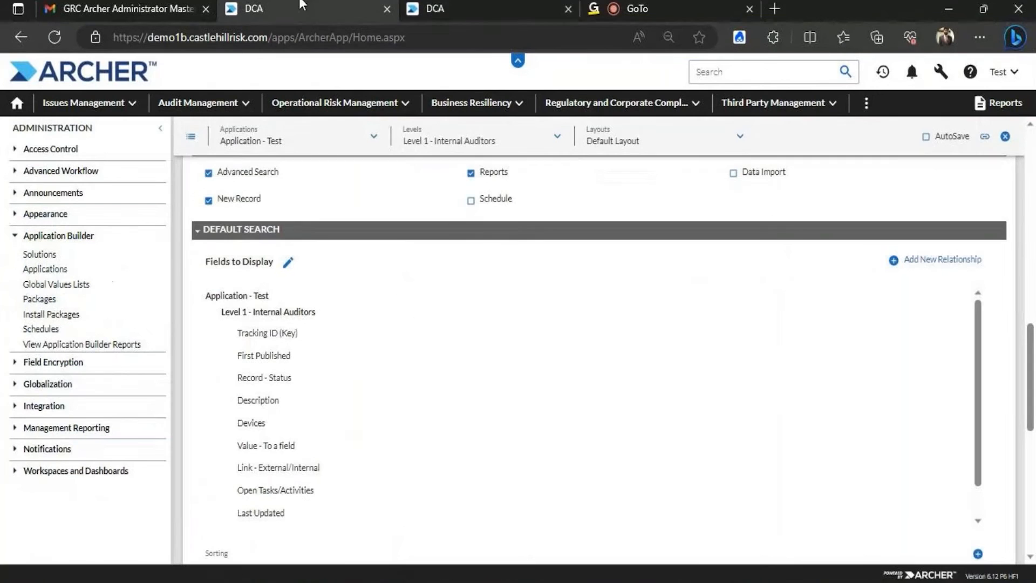
pyautogui.click(462, 4)
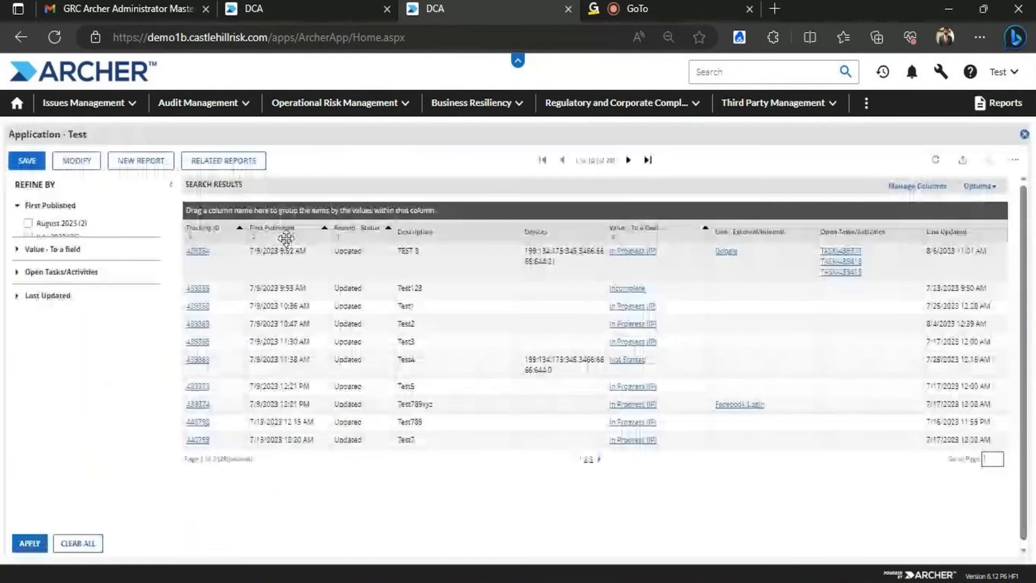
pyautogui.click(372, 5)
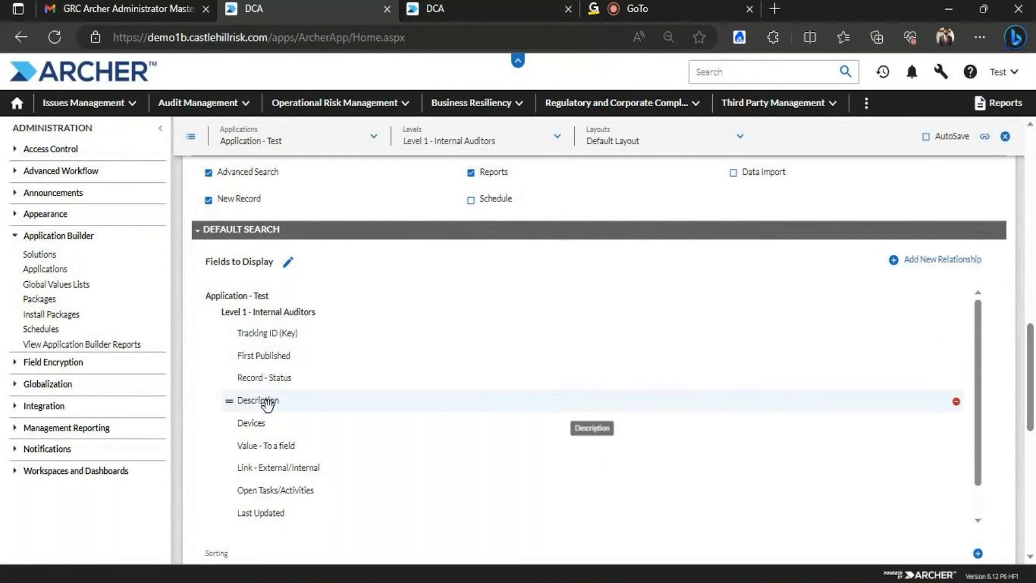
pyautogui.click(447, 5)
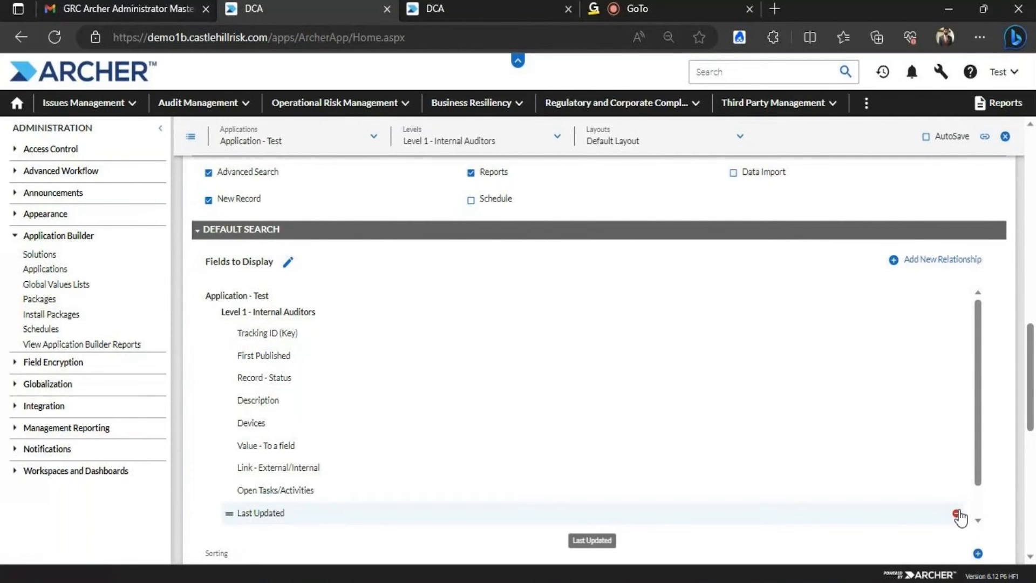
# Remove Last Updated, Record - Status and Devices from the Default Search fields, and move Value - To a field and Open Tasks/Activities higher.
pyautogui.click(957, 514)
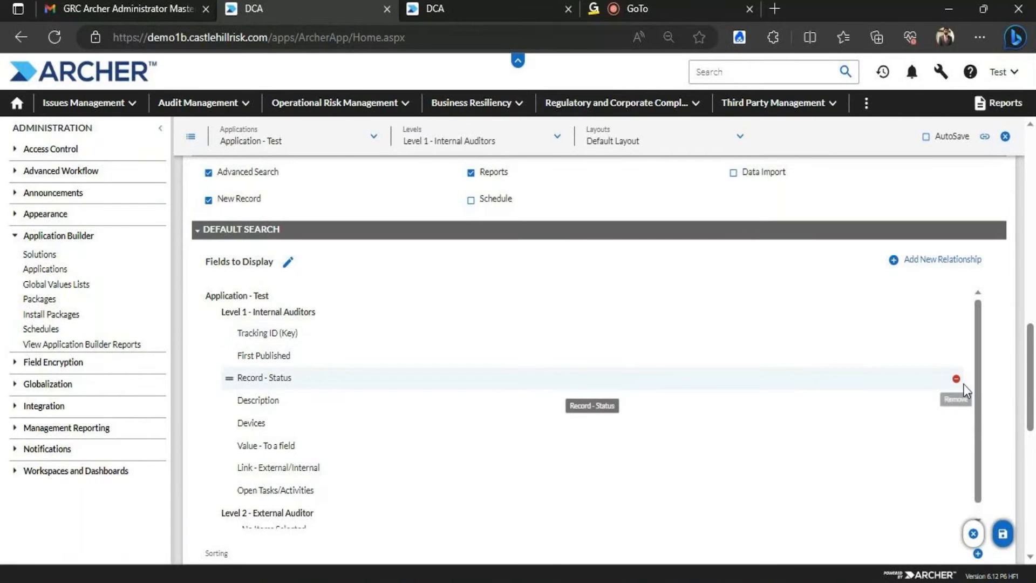
pyautogui.click(960, 379)
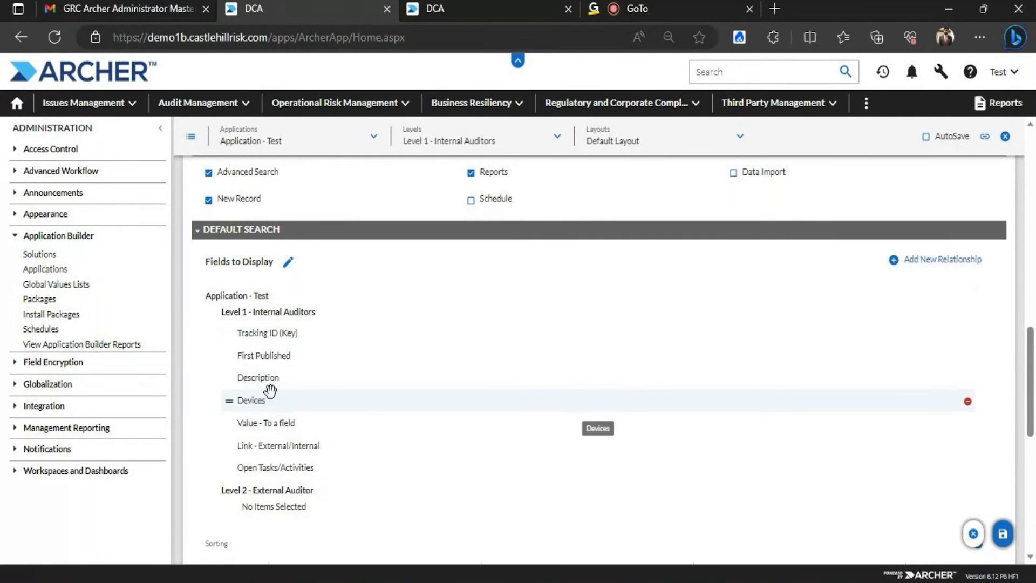
pyautogui.click(966, 401)
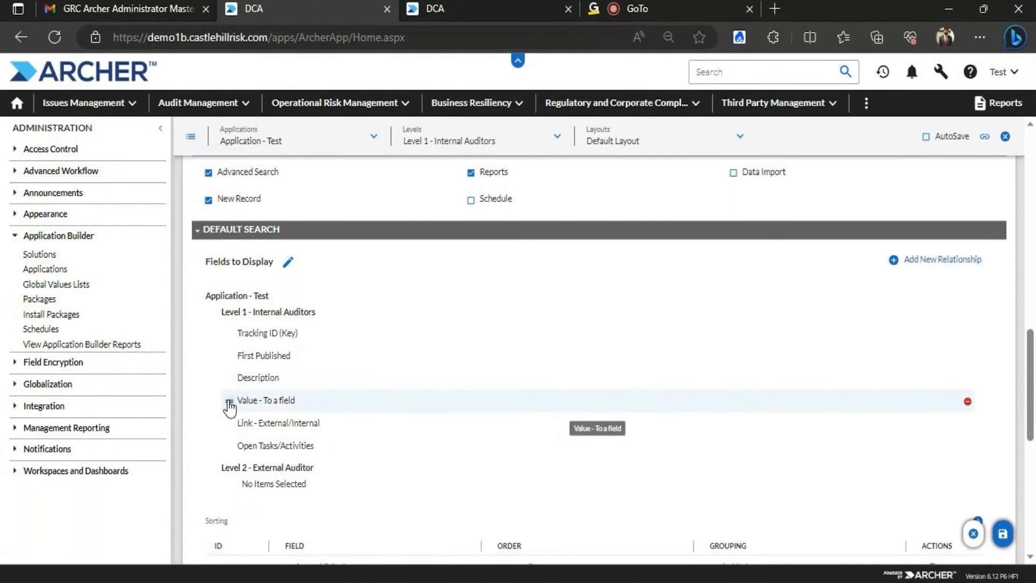
pyautogui.moveTo(229, 401); pyautogui.dragTo(235, 379)
pyautogui.moveTo(230, 449); pyautogui.dragTo(262, 355)
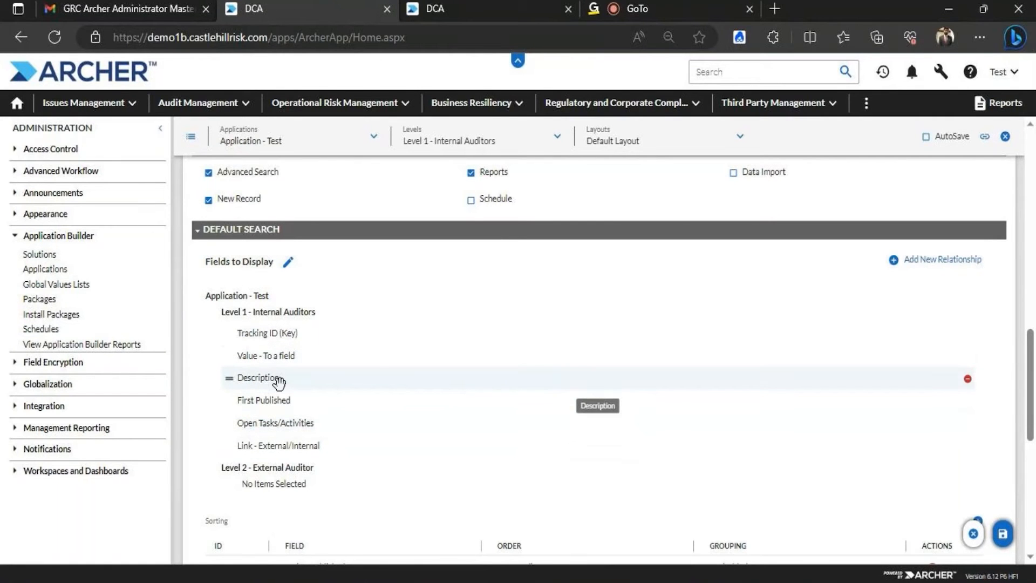
# Add the Level 1 - Internal Auditors fields Submit Date and Quantity to the Default Search fields to display.
pyautogui.click(289, 262)
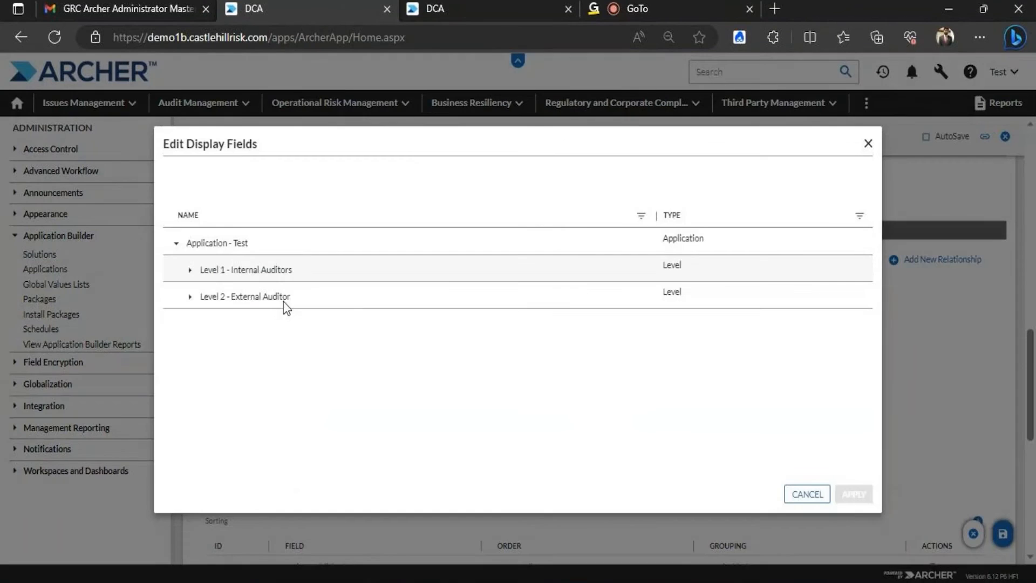
pyautogui.click(190, 270)
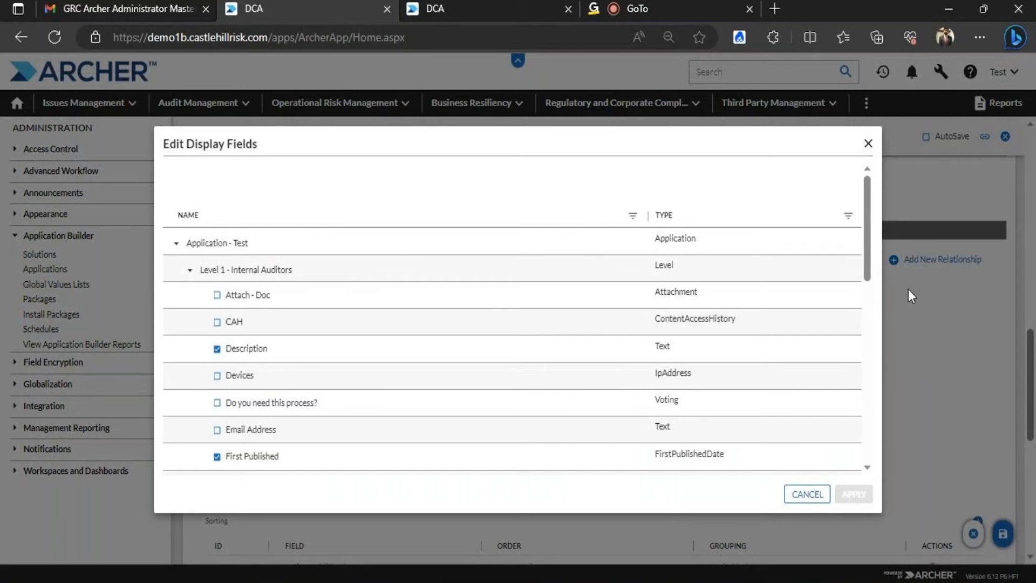
pyautogui.moveTo(869, 227); pyautogui.dragTo(826, 342)
pyautogui.click(219, 348)
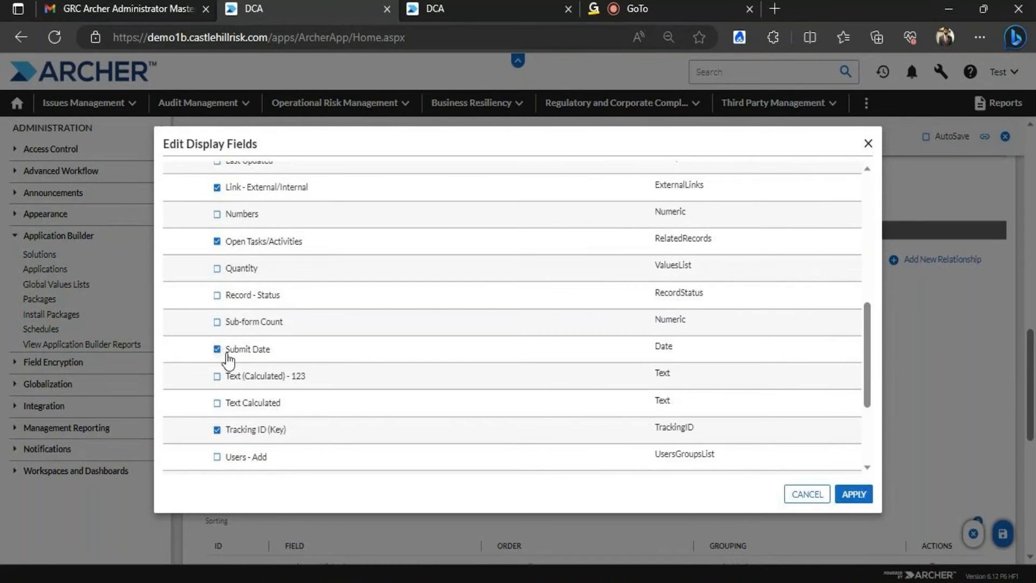
pyautogui.click(217, 268)
pyautogui.click(867, 497)
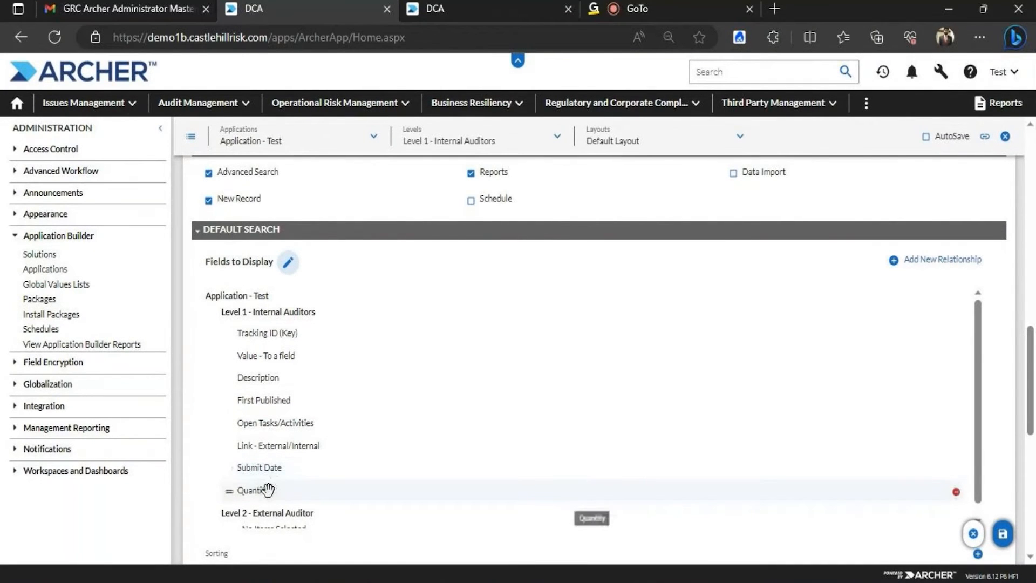
# Move Quantity and Submit Date between Description and First Published in the display fields, and save the application.
pyautogui.moveTo(268, 490); pyautogui.dragTo(273, 393)
pyautogui.moveTo(267, 492); pyautogui.dragTo(266, 423)
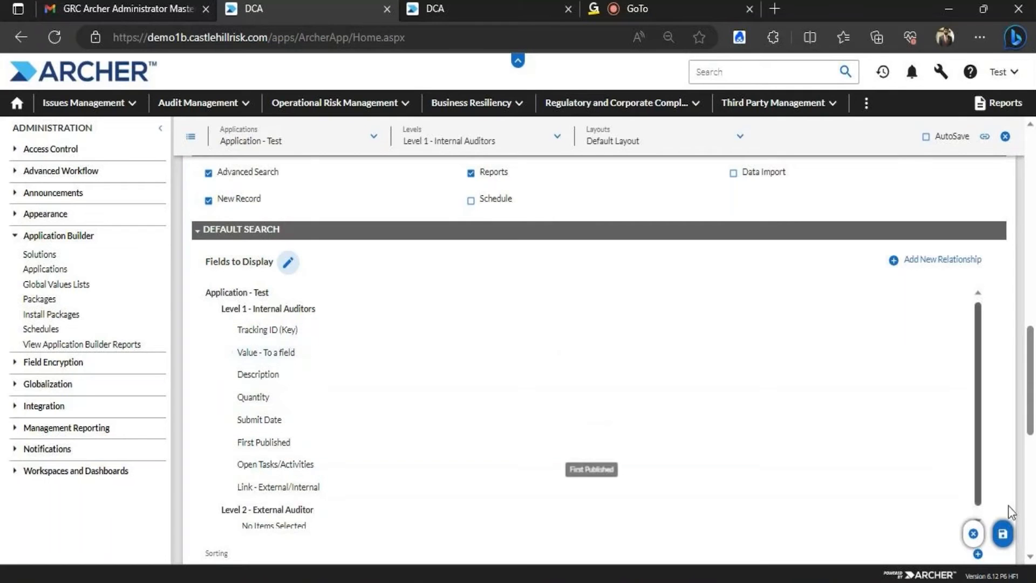
pyautogui.click(994, 547)
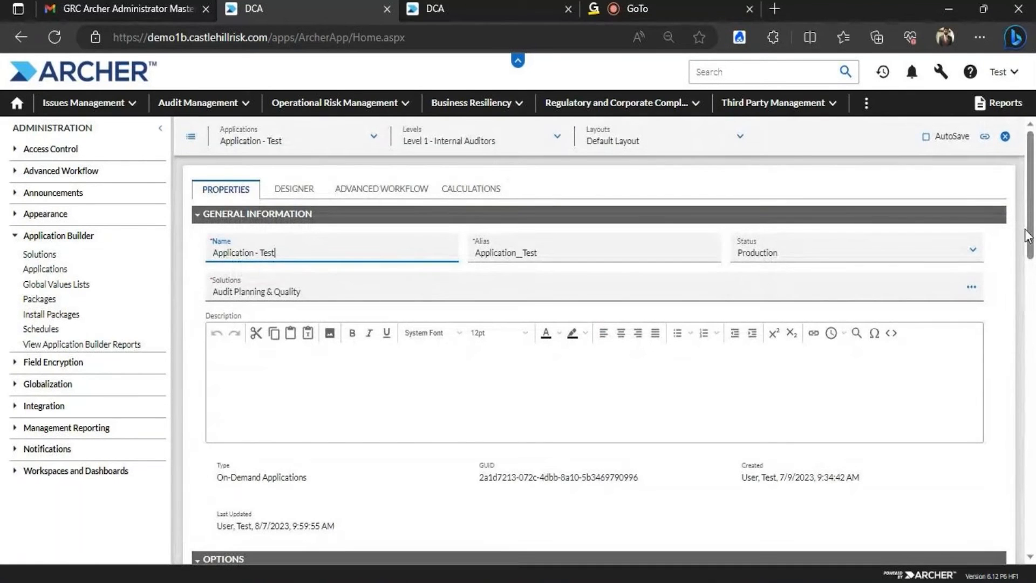
# Set the Default Search sorting to First Published in Descending order, remove the Tracking ID and Value - To a field sort rows, and save.
pyautogui.scroll(-4, 1026, 254)
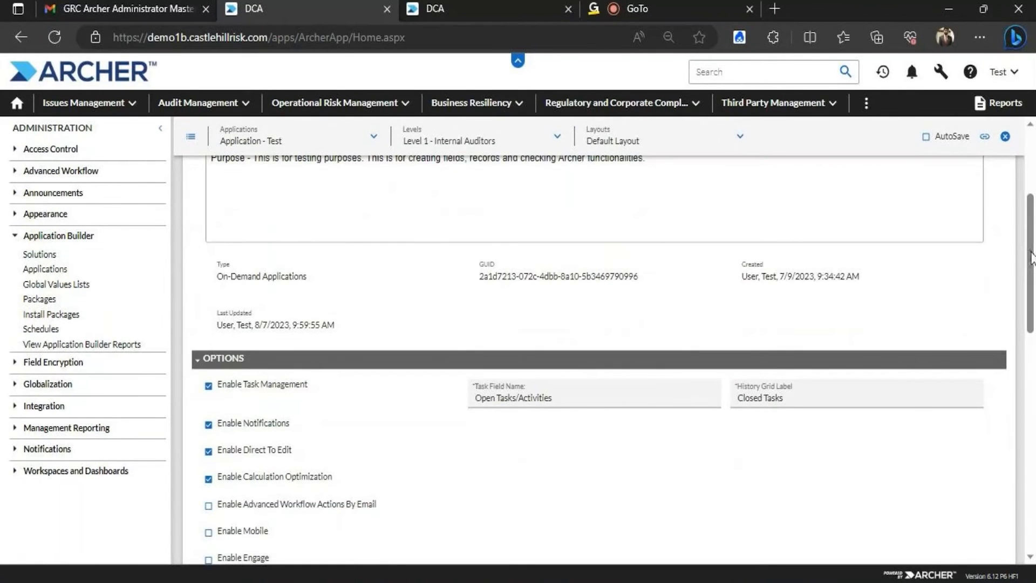
pyautogui.scroll(-10, 1030, 256)
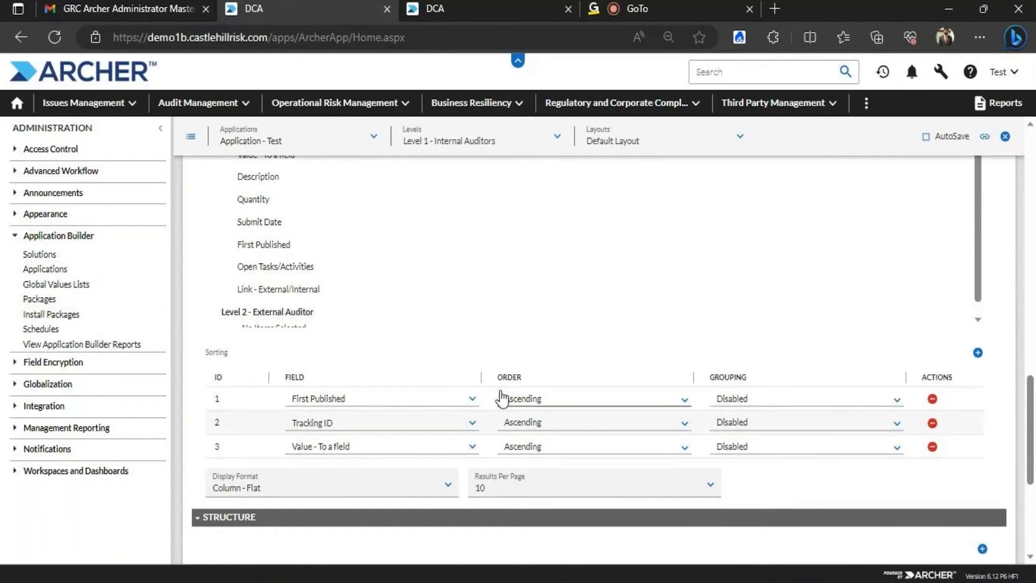
pyautogui.click(448, 7)
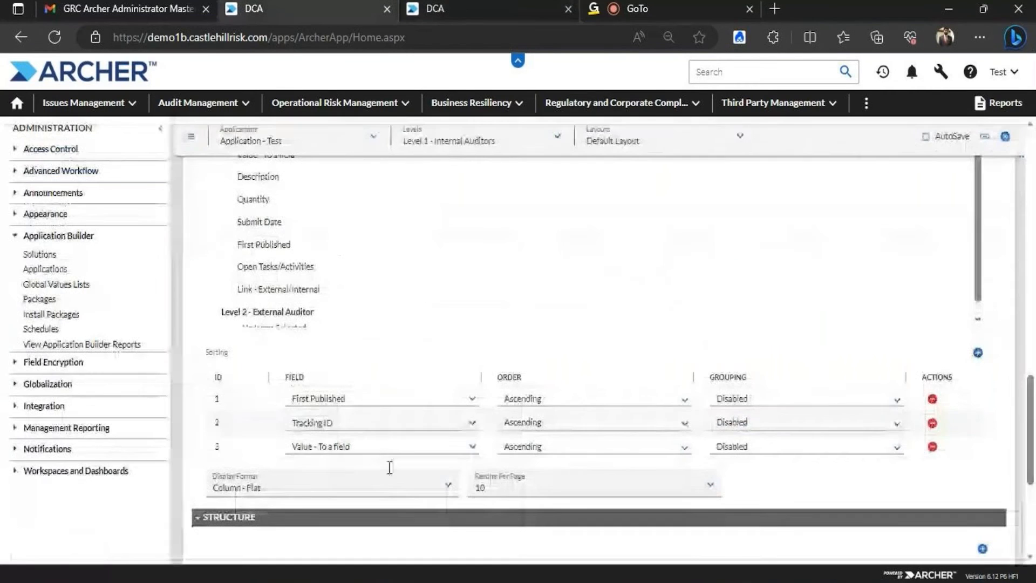
pyautogui.click(323, 8)
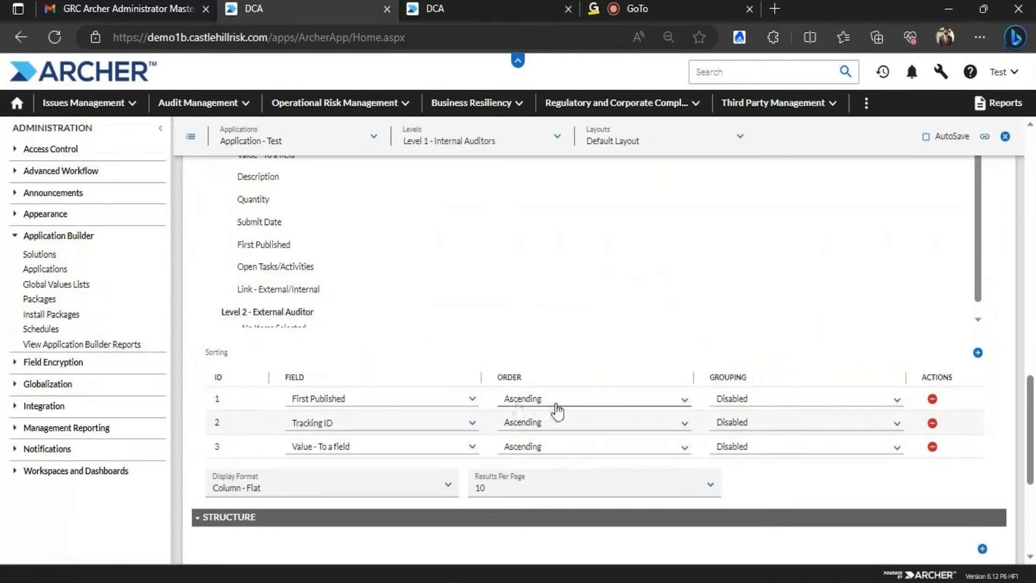
pyautogui.click(558, 402)
pyautogui.click(562, 419)
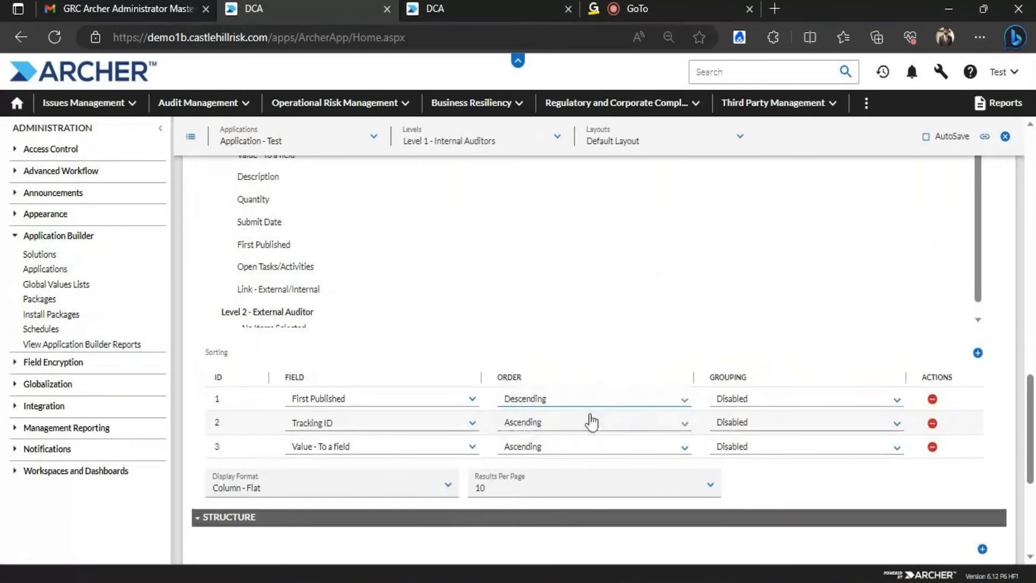
pyautogui.click(932, 424)
pyautogui.click(949, 533)
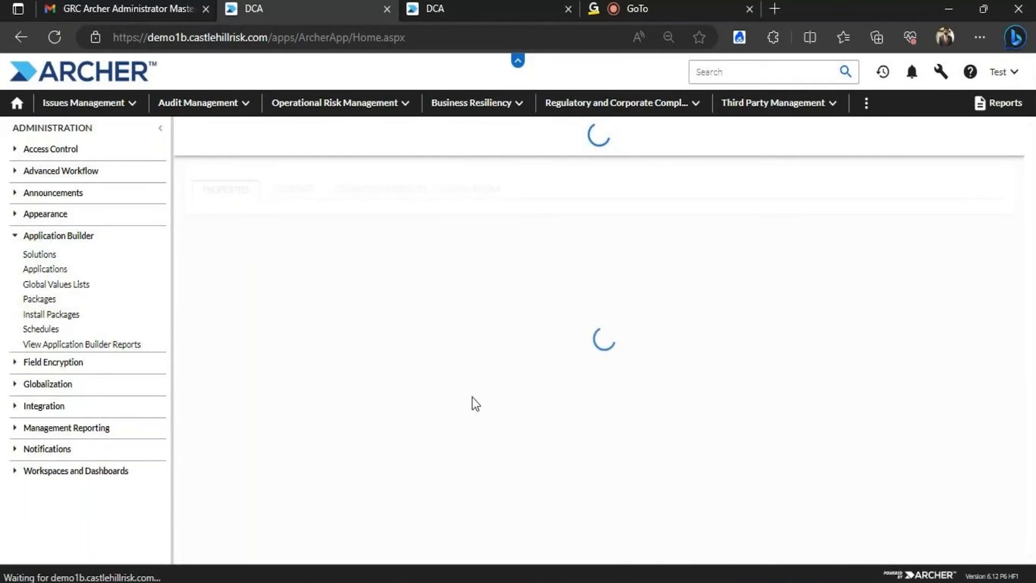
# Check the saved sorting settings, then reopen the Application - Test records from Audit Management in the other tab.
pyautogui.moveTo(1030, 170); pyautogui.dragTo(1013, 410)
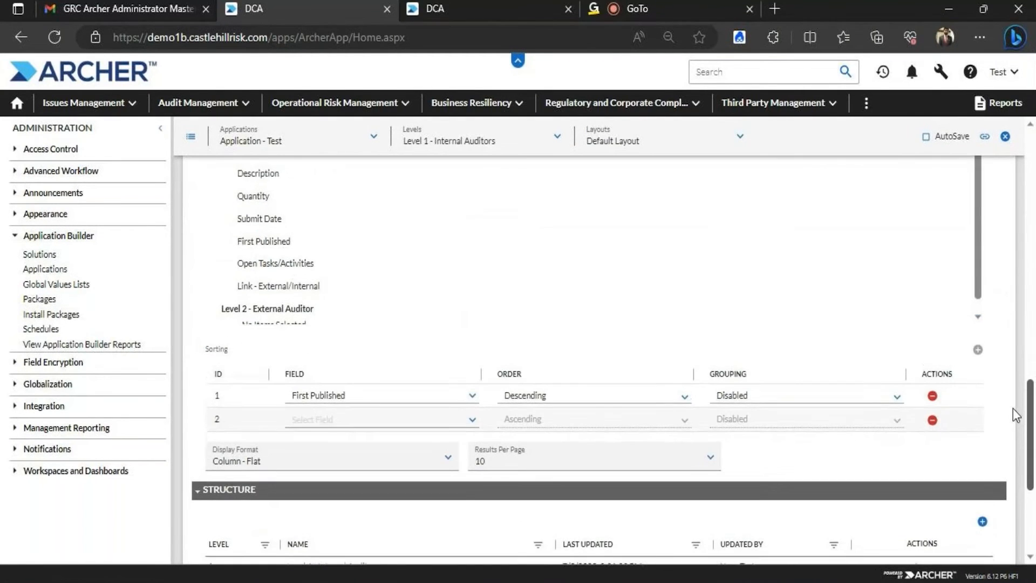
pyautogui.click(433, 7)
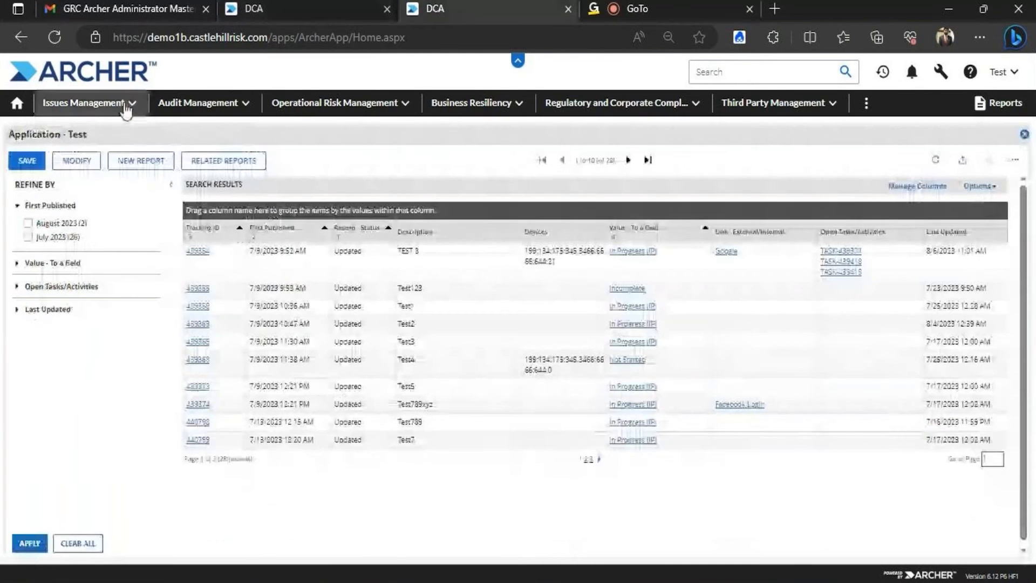
pyautogui.click(16, 103)
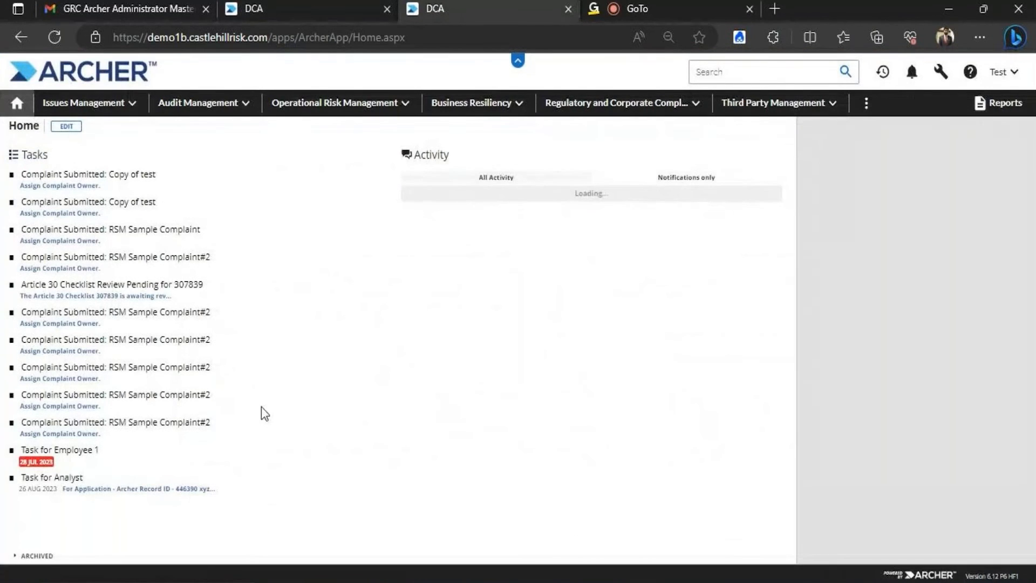
pyautogui.click(311, 4)
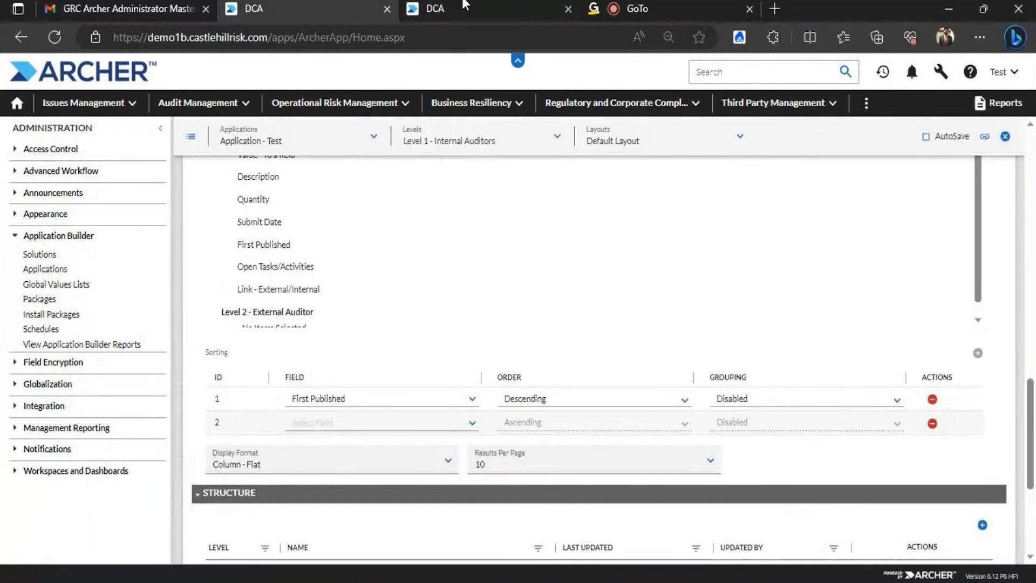
pyautogui.click(415, 4)
pyautogui.click(246, 103)
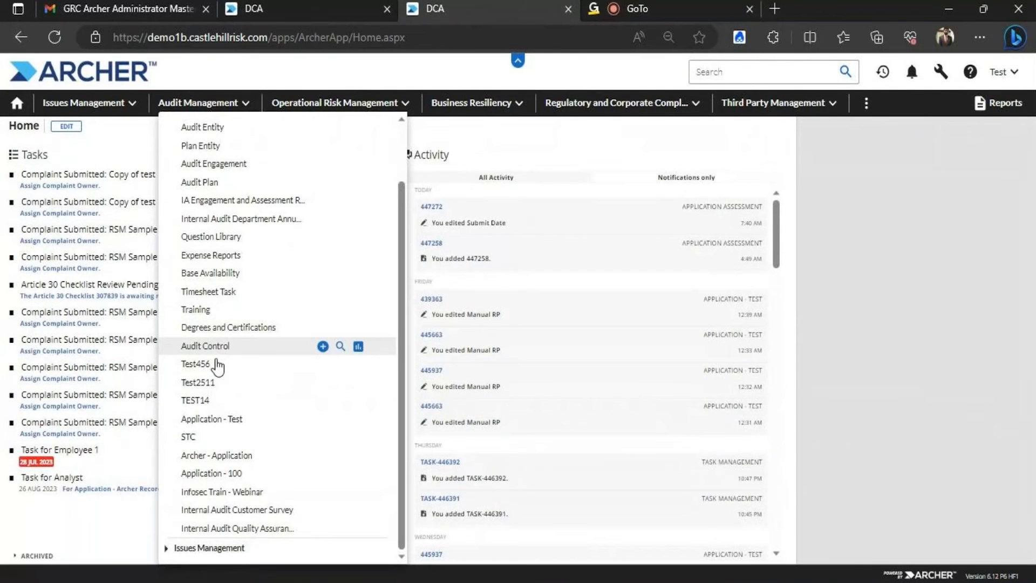
pyautogui.click(209, 420)
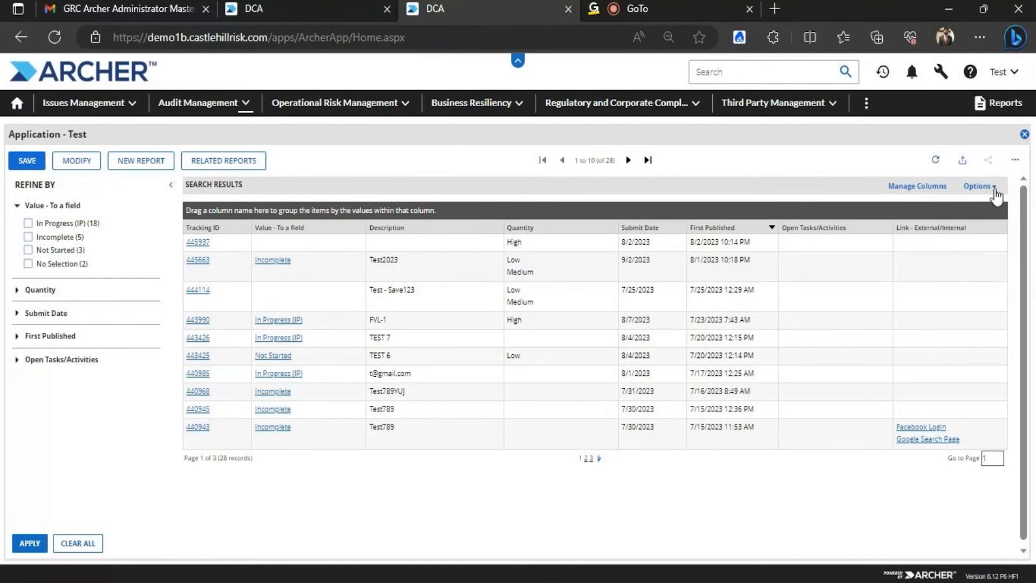
# Set the Application - Test search results to 150 per page and look through the whole record list.
pyautogui.click(979, 186)
pyautogui.moveTo(918, 244)
pyautogui.moveTo(950, 223)
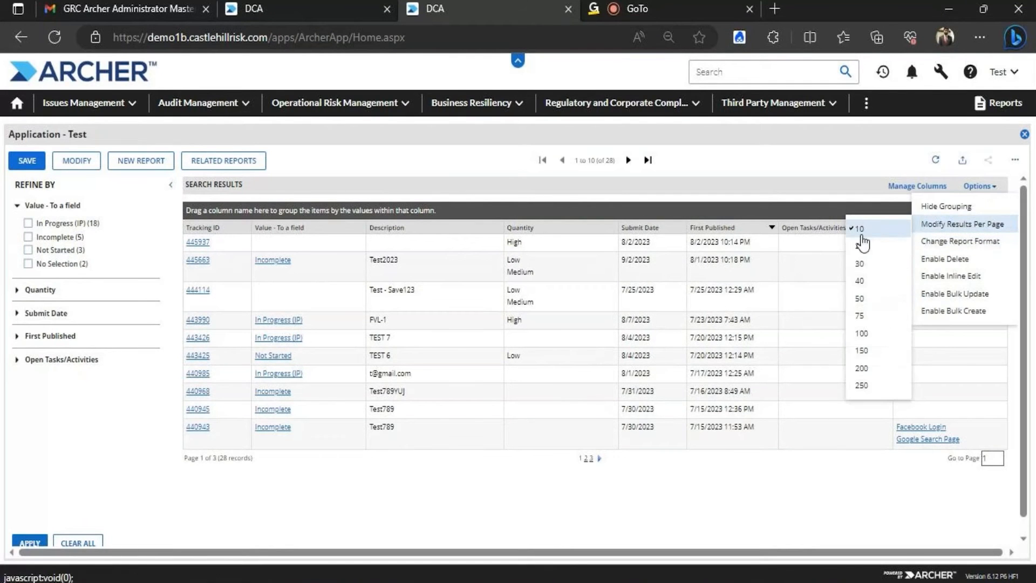
pyautogui.click(858, 350)
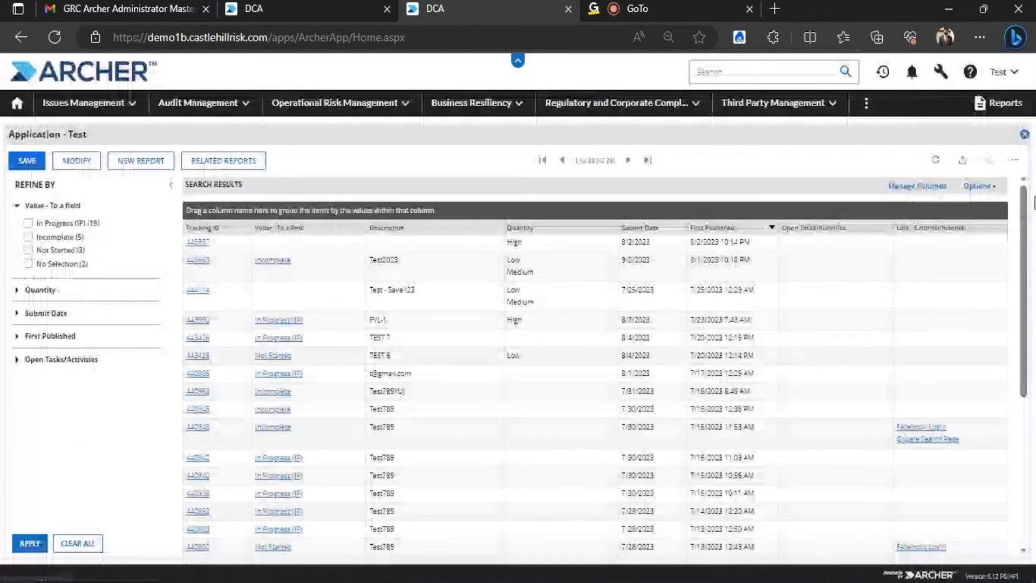
pyautogui.moveTo(1024, 196); pyautogui.dragTo(1019, 357)
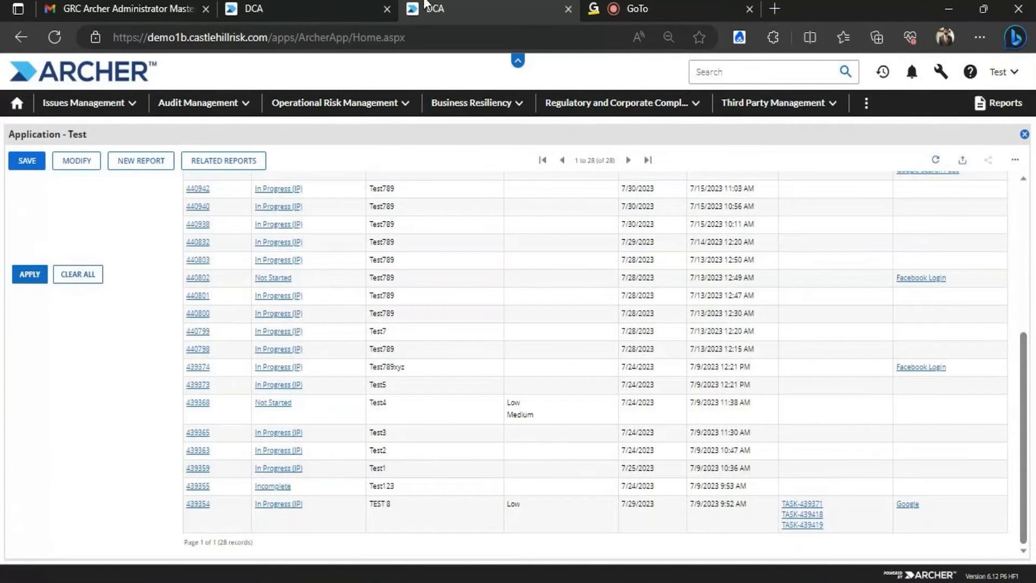
# Check the Display Format setting in the application properties, then change the search results' report format to Row.
pyautogui.click(333, 5)
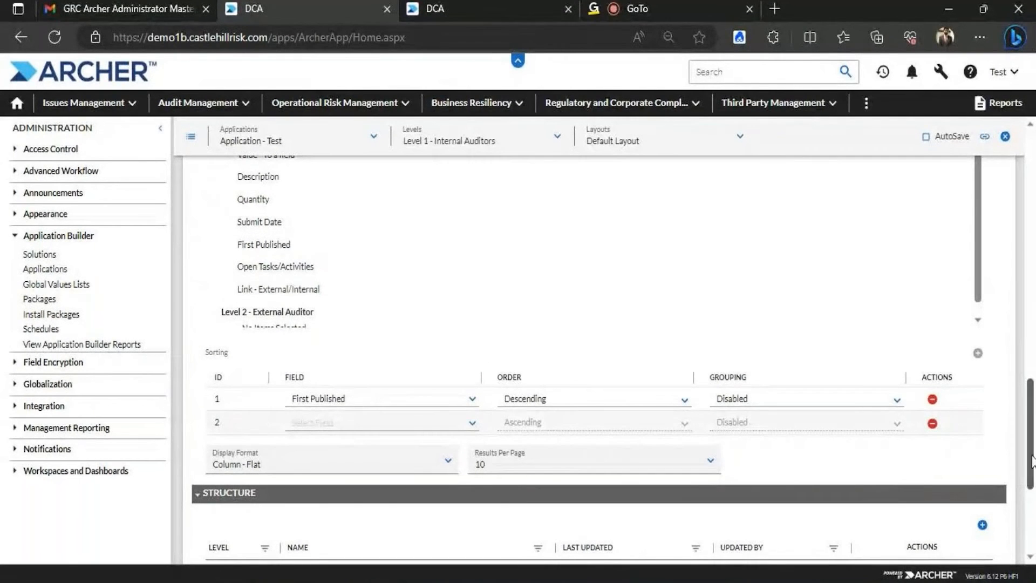
pyautogui.scroll(-3, 1032, 461)
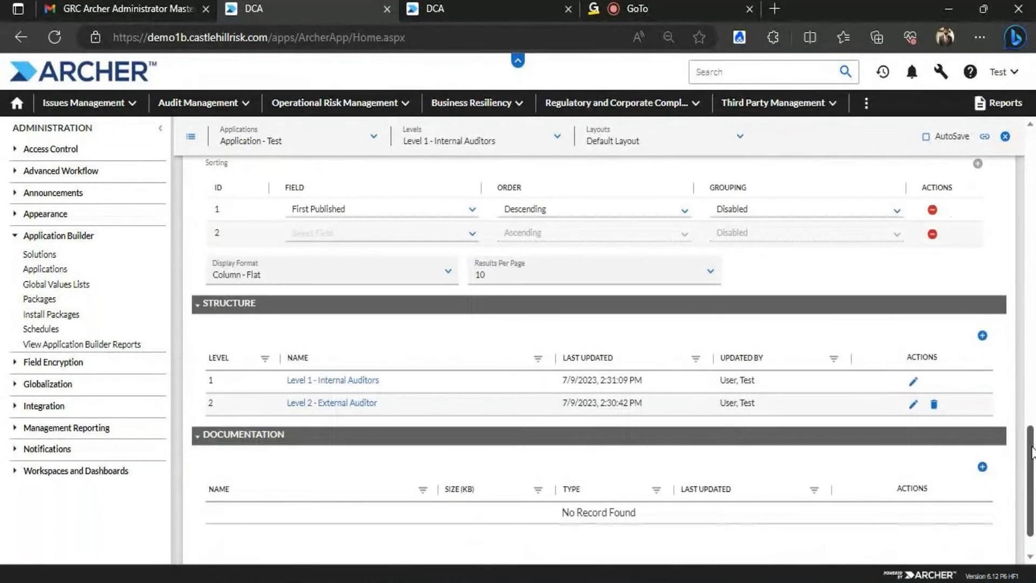
pyautogui.hotkey('ctrl', 'Tab')
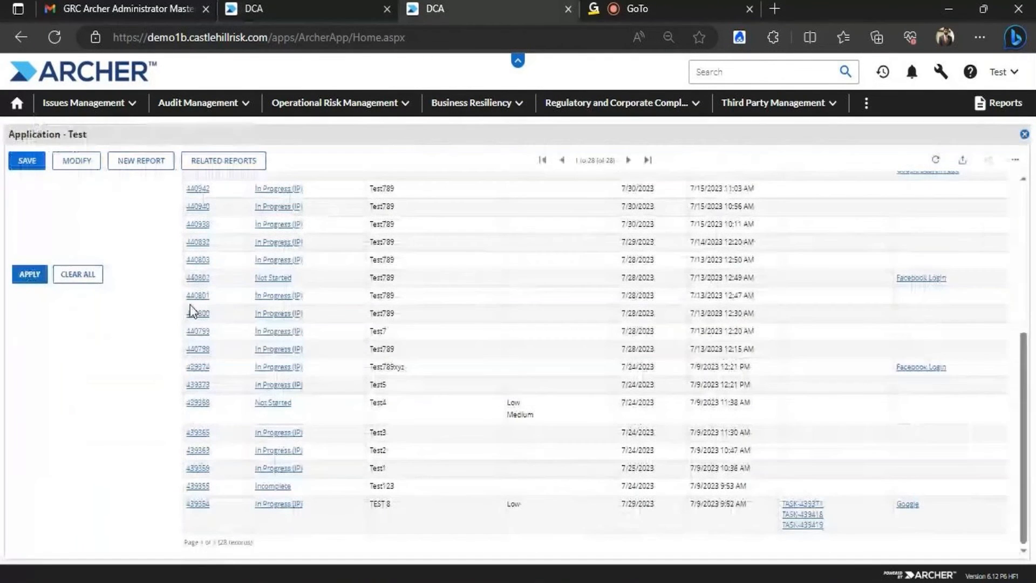
pyautogui.click(987, 187)
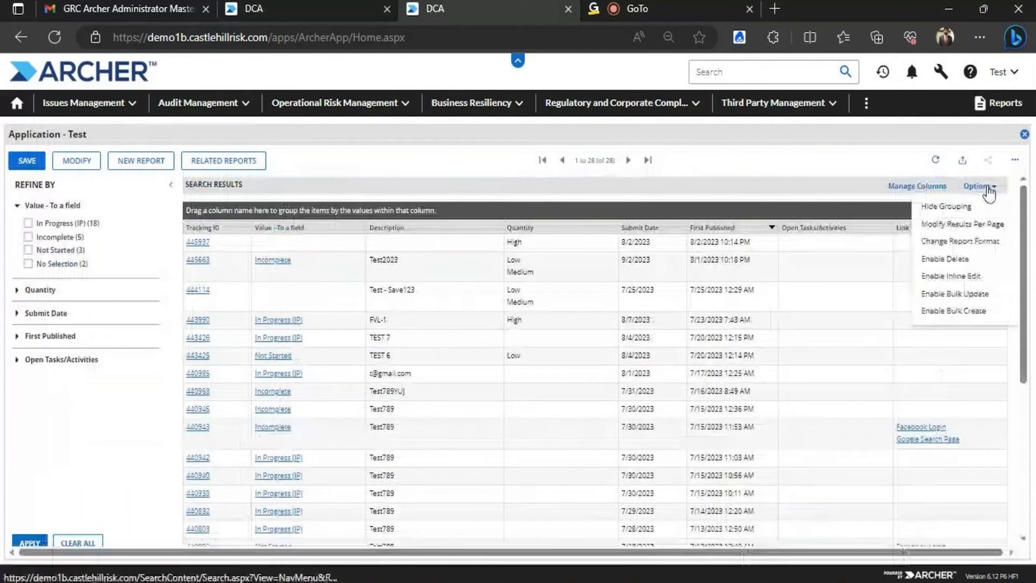
pyautogui.moveTo(945, 247)
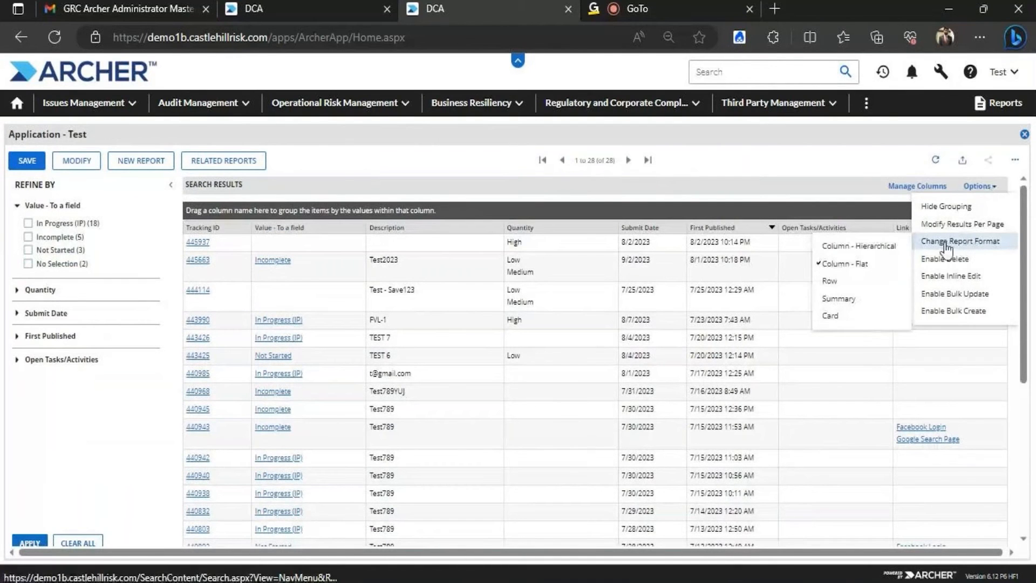
pyautogui.click(826, 281)
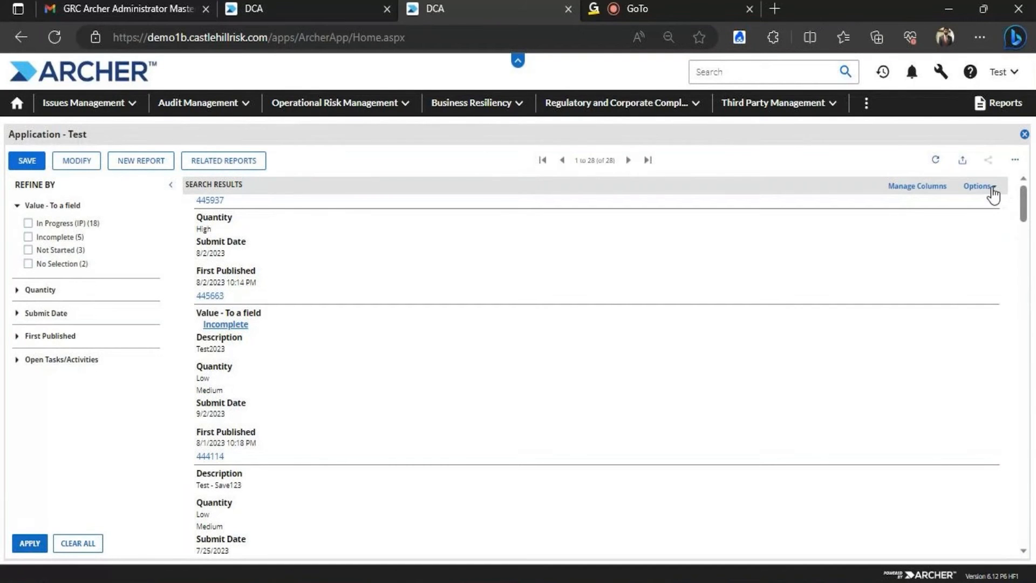
# Show the search results in the Summary report format and then in the Card format.
pyautogui.click(992, 190)
pyautogui.moveTo(976, 226)
pyautogui.click(835, 285)
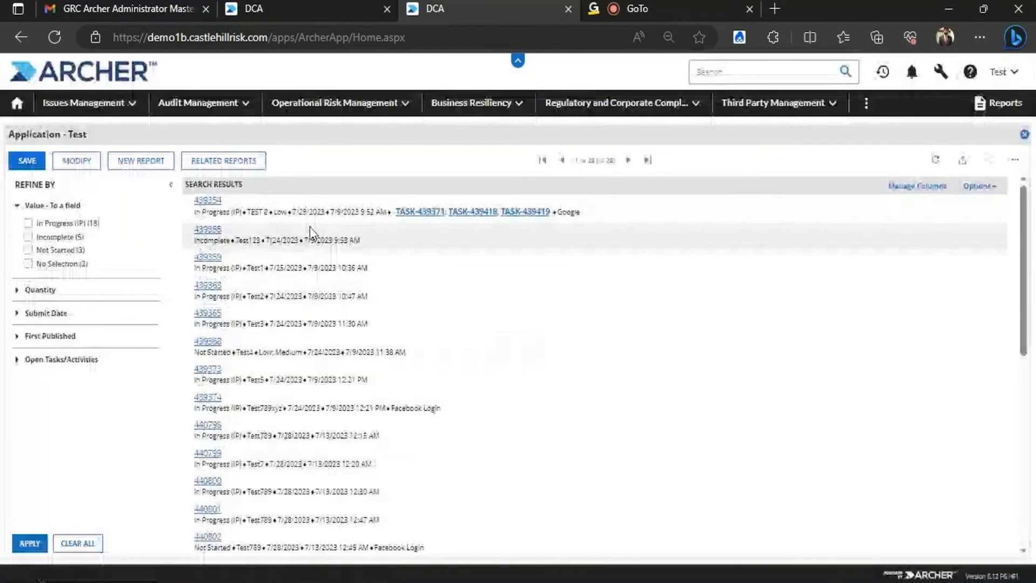
pyautogui.click(981, 189)
pyautogui.moveTo(939, 238)
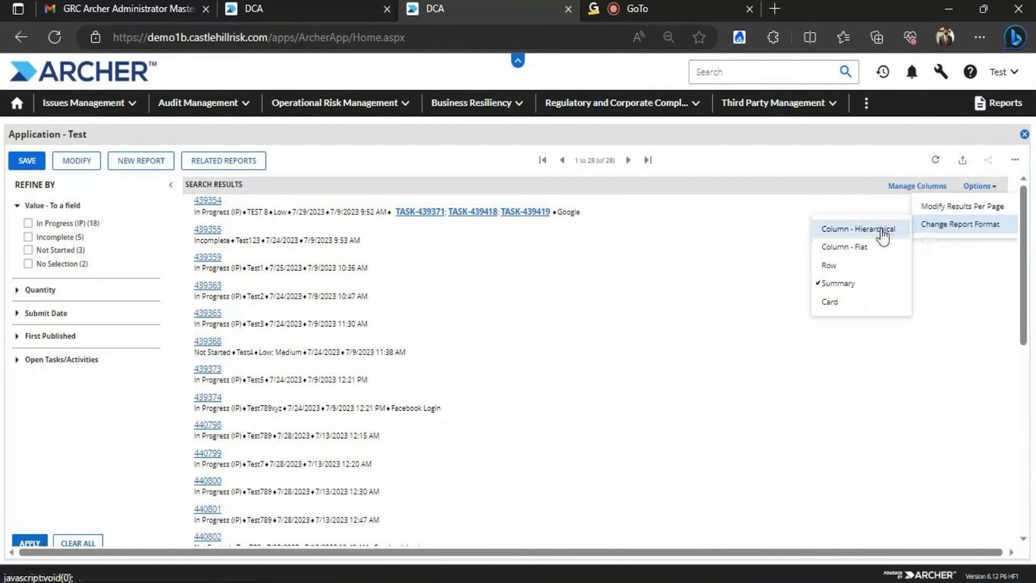
pyautogui.click(829, 302)
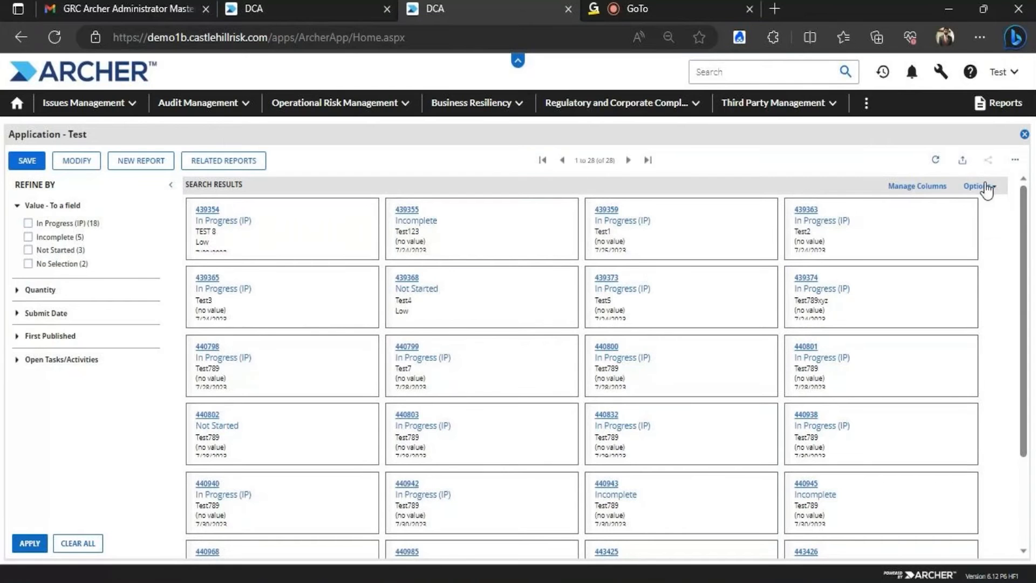
# Change the search results' report format to Column - Flat.
pyautogui.click(981, 186)
pyautogui.moveTo(973, 212)
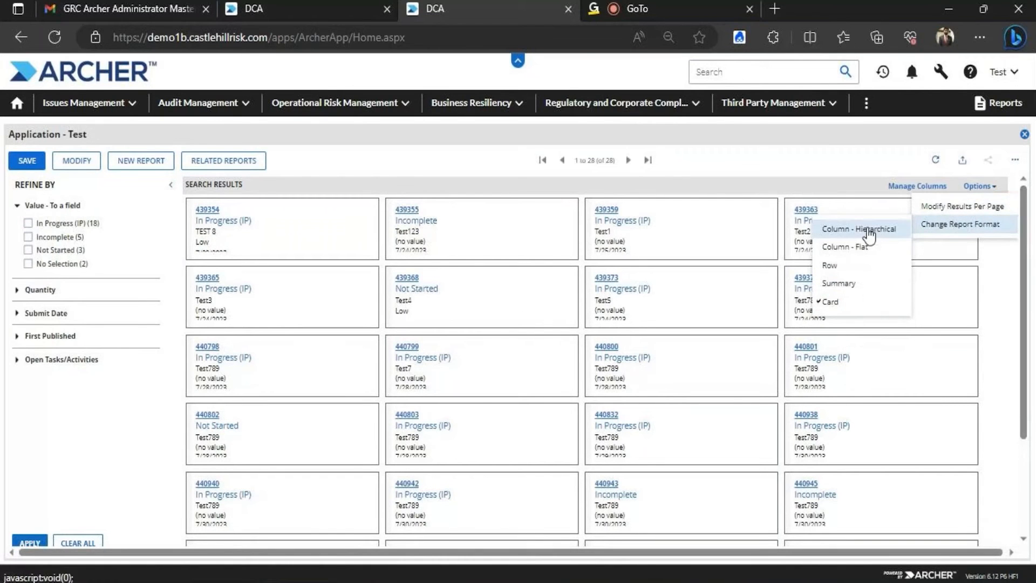
pyautogui.click(878, 245)
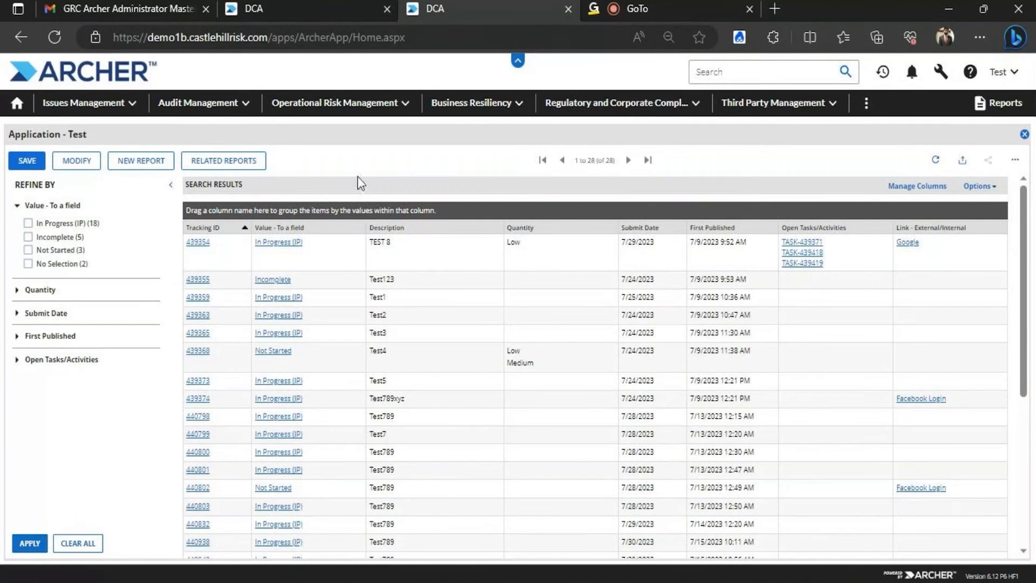
# Examine the Structure and Documentation sections of the Application - Test properties, then return to General Information.
pyautogui.click(302, 8)
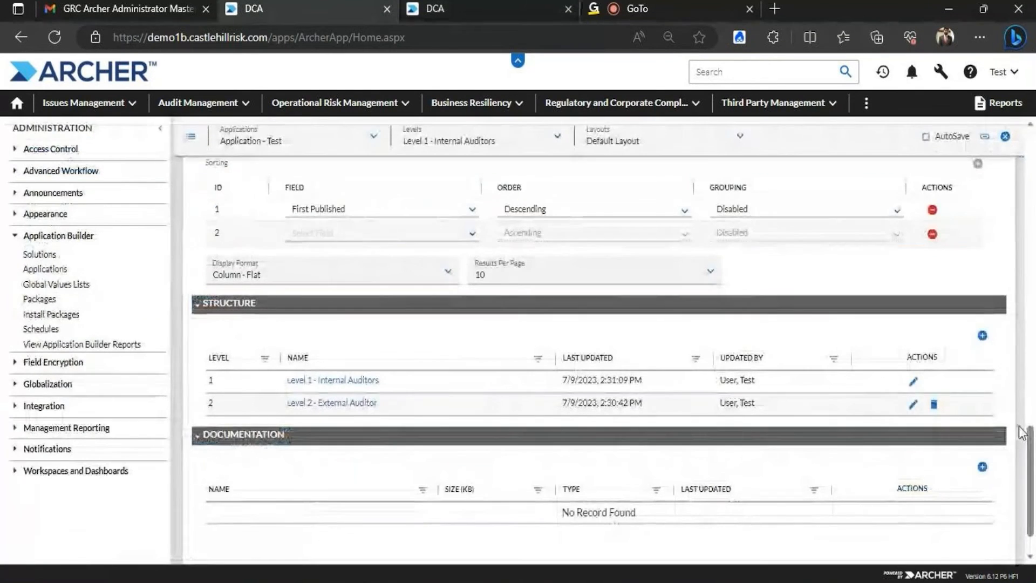
pyautogui.moveTo(1031, 438)
pyautogui.mouseDown()
pyautogui.moveTo(1031, 408)
pyautogui.moveTo(1032, 475)
pyautogui.moveTo(1032, 446)
pyautogui.moveTo(1033, 456)
pyautogui.mouseUp()
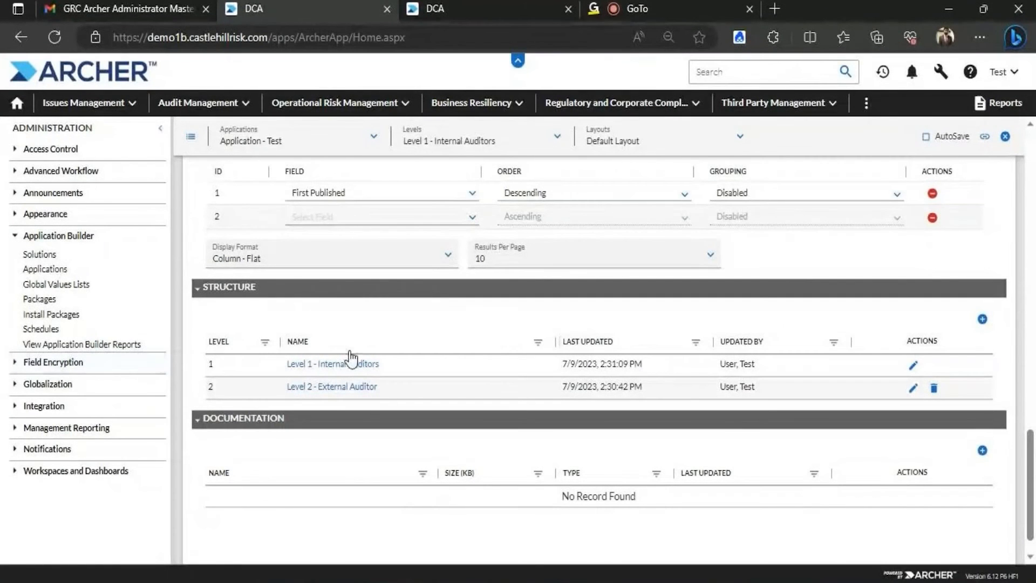
pyautogui.moveTo(1030, 485); pyautogui.dragTo(1030, 125)
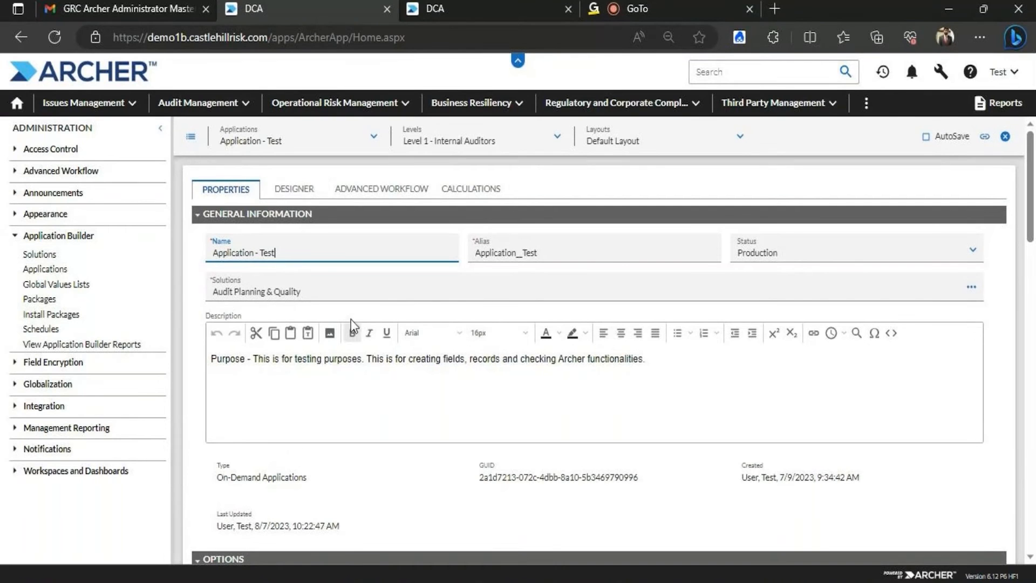
# Show the Designer layout of Application - Test for Level 2 - External Auditor.
pyautogui.click(300, 193)
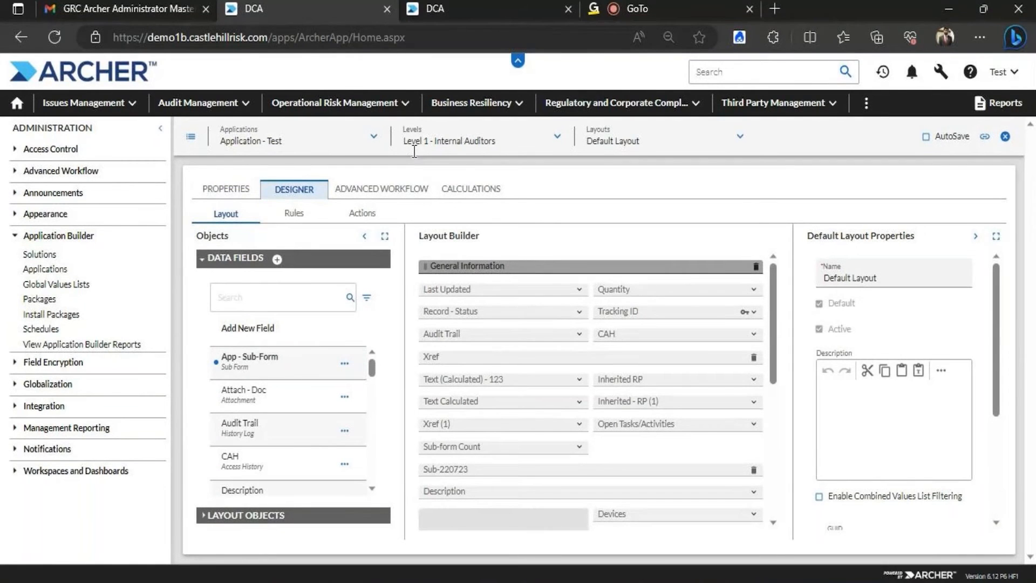
pyautogui.click(557, 137)
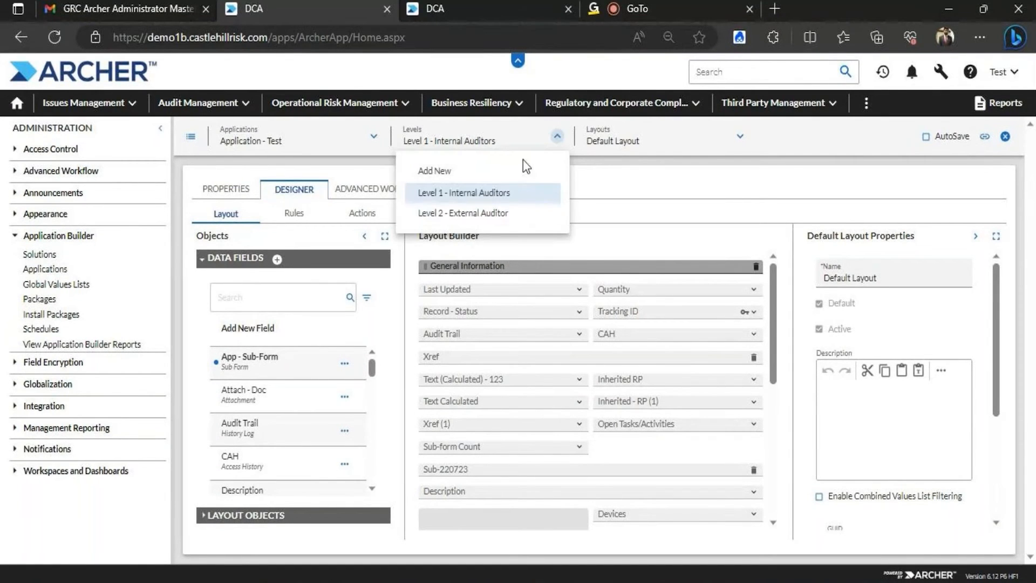
pyautogui.click(463, 213)
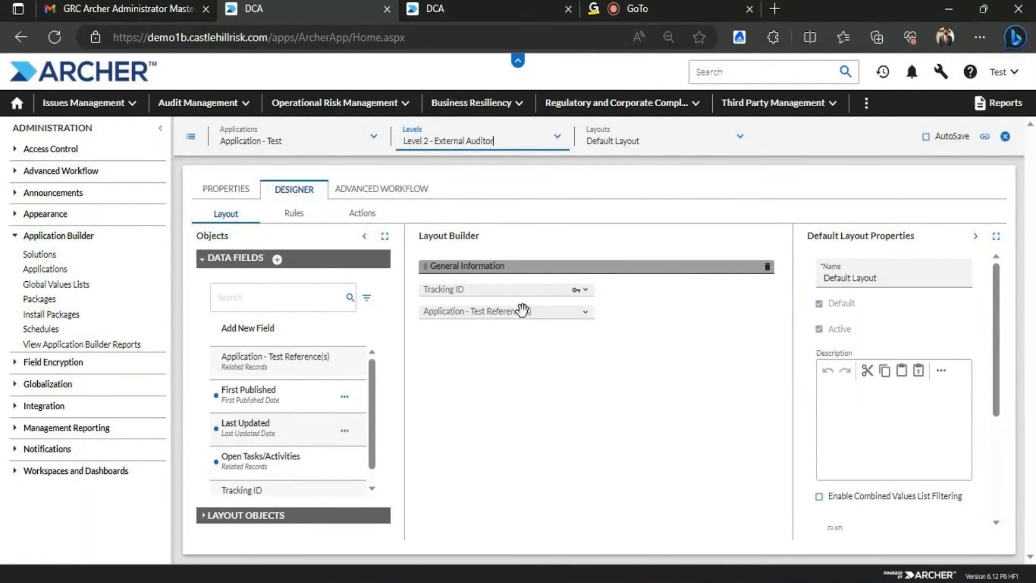
# Return to the Level 1 - Internal Auditors layout in the designer, then review the Structure section of the application properties.
pyautogui.click(557, 136)
pyautogui.click(462, 193)
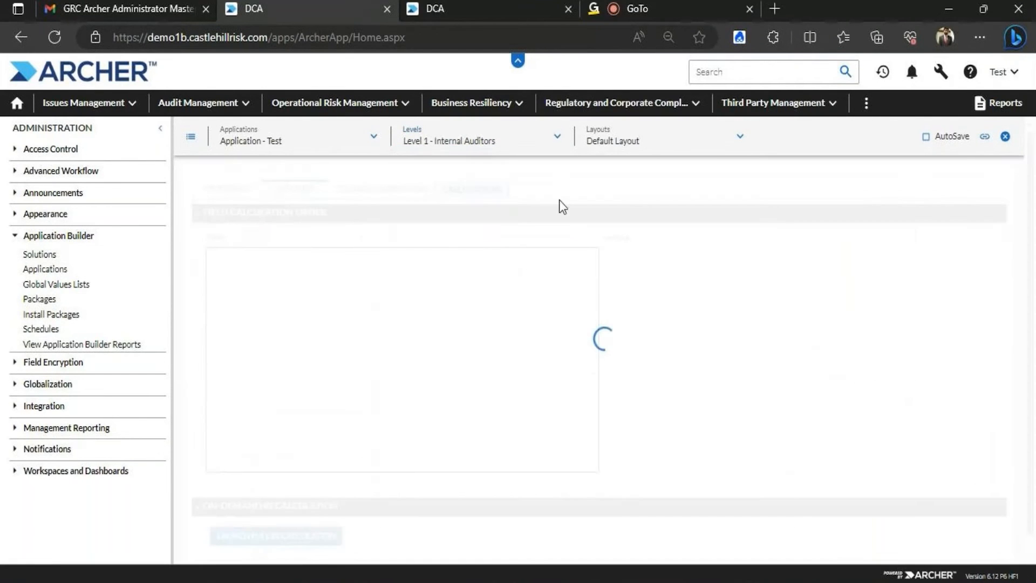
pyautogui.click(294, 188)
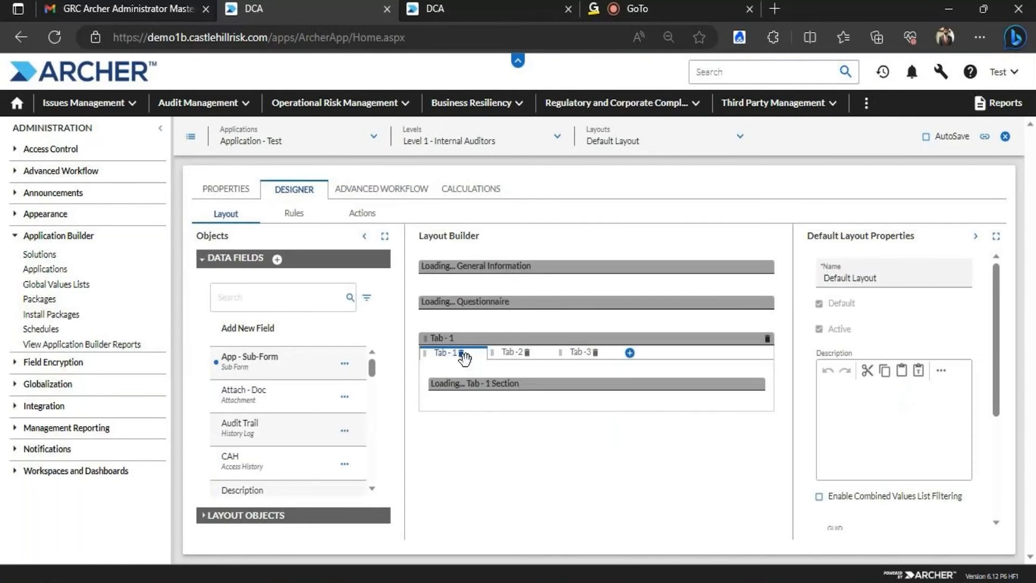
pyautogui.moveTo(773, 375); pyautogui.dragTo(772, 295)
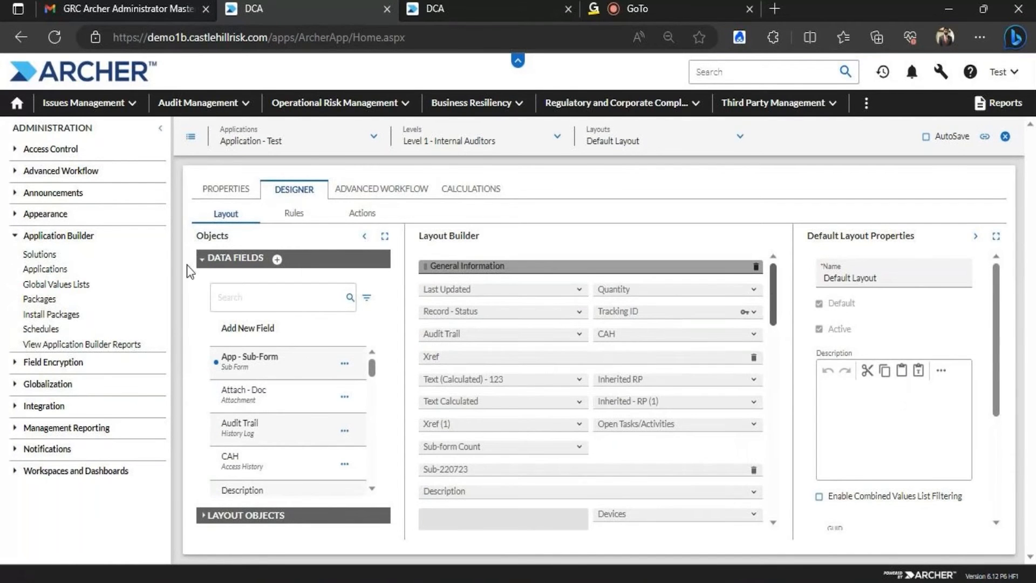
pyautogui.click(239, 191)
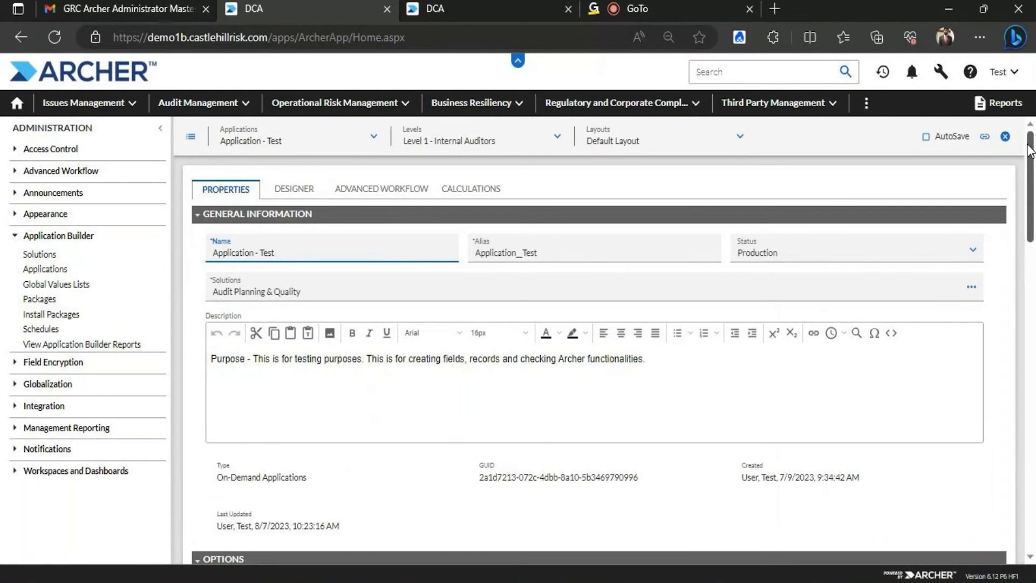
pyautogui.moveTo(1028, 208); pyautogui.dragTo(1028, 513)
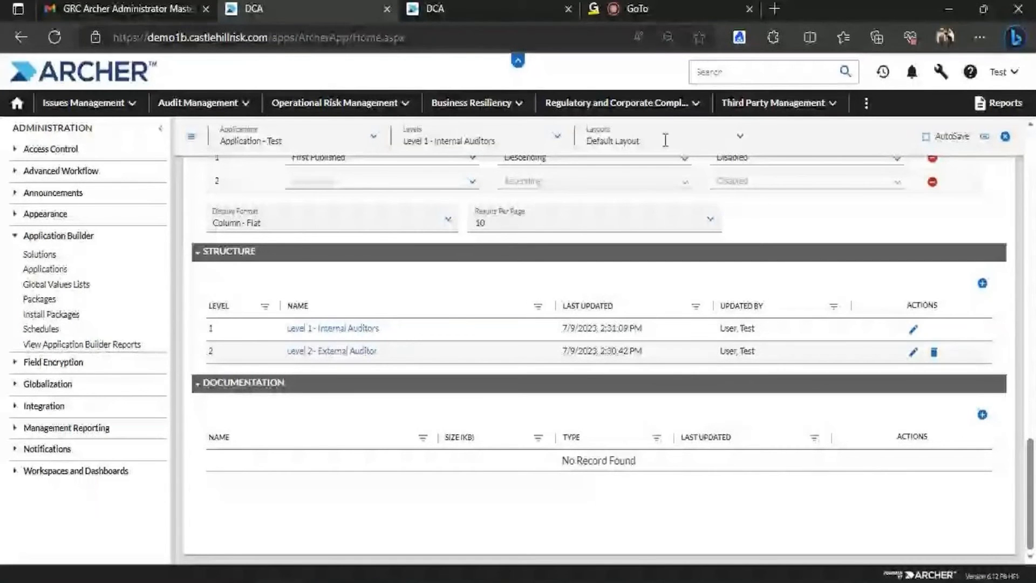
# Open a blank Application - Test record at Level 1 - Internal Auditors, look over its form, and close it without saving.
pyautogui.click(546, 4)
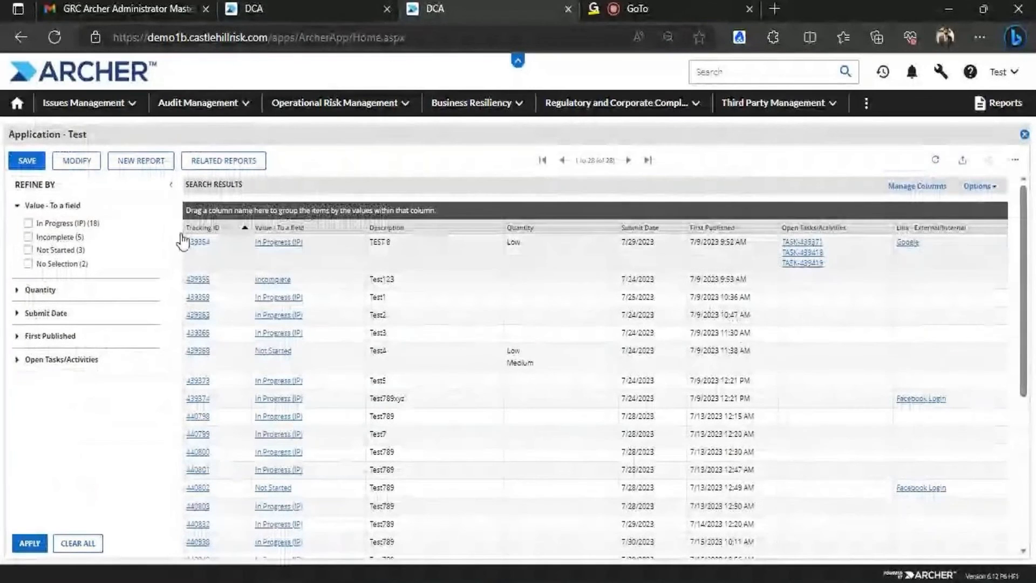
pyautogui.click(242, 103)
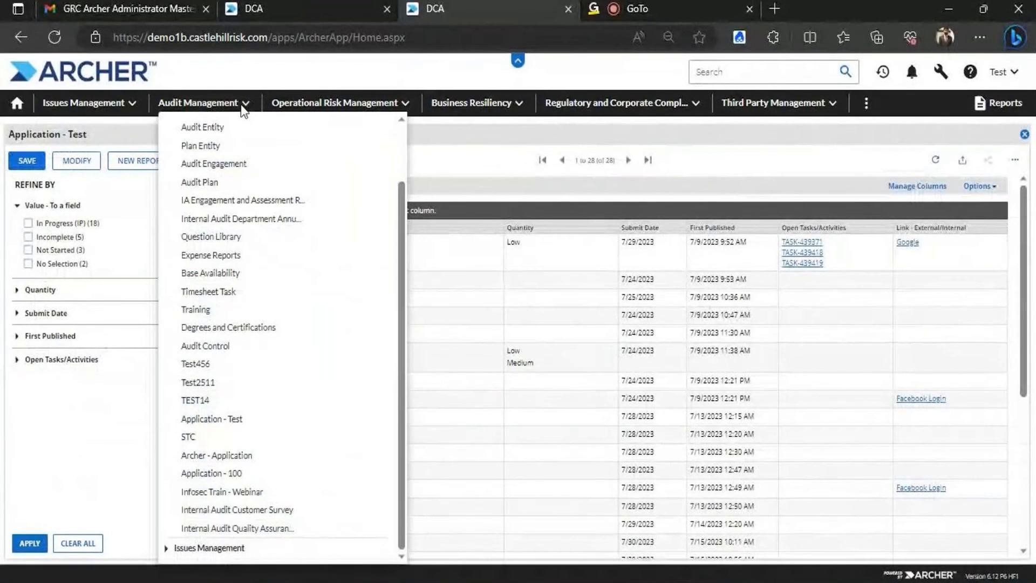
pyautogui.moveTo(208, 422)
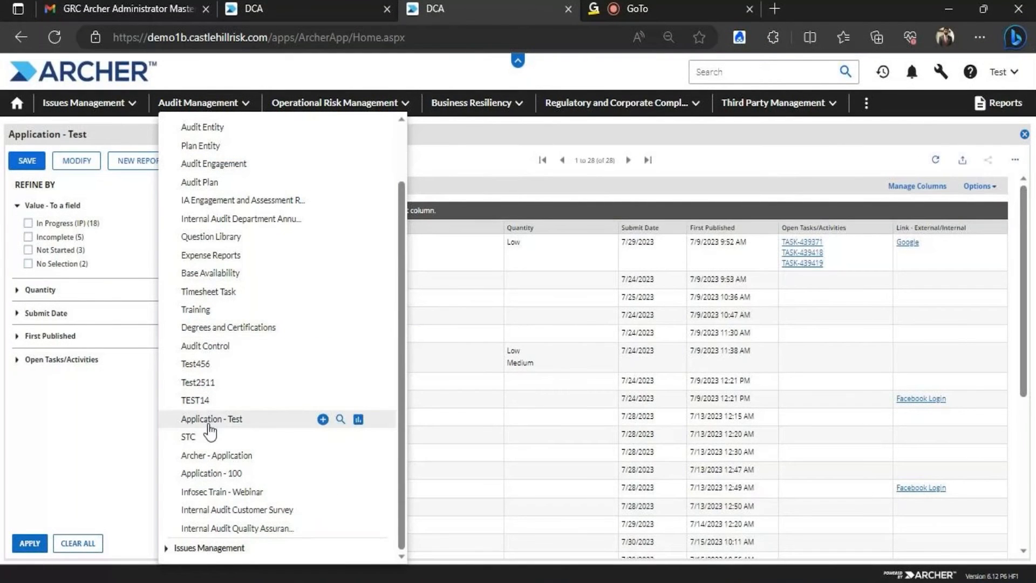
pyautogui.click(323, 419)
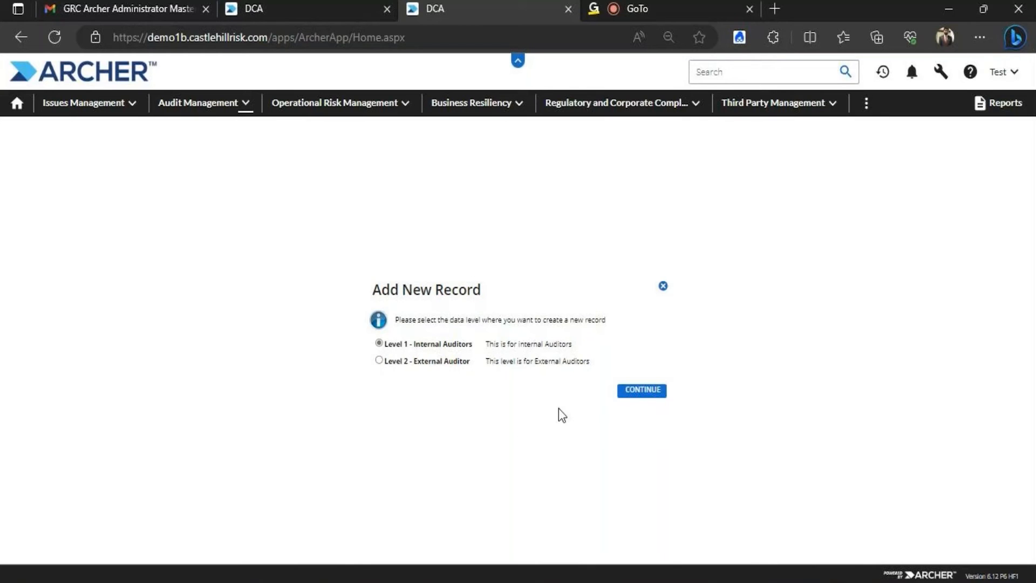
pyautogui.click(638, 396)
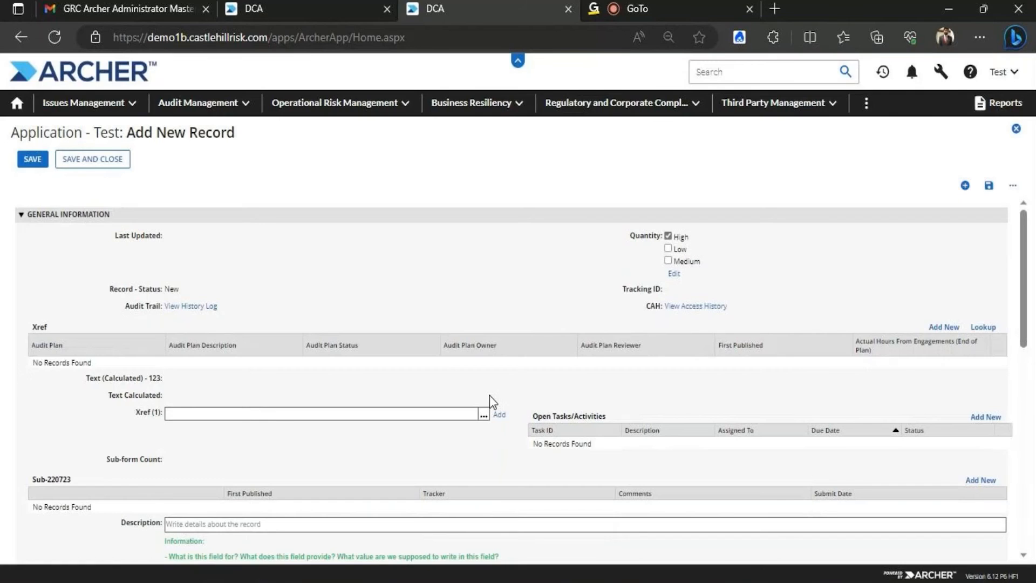
pyautogui.moveTo(1021, 219); pyautogui.dragTo(1031, 199)
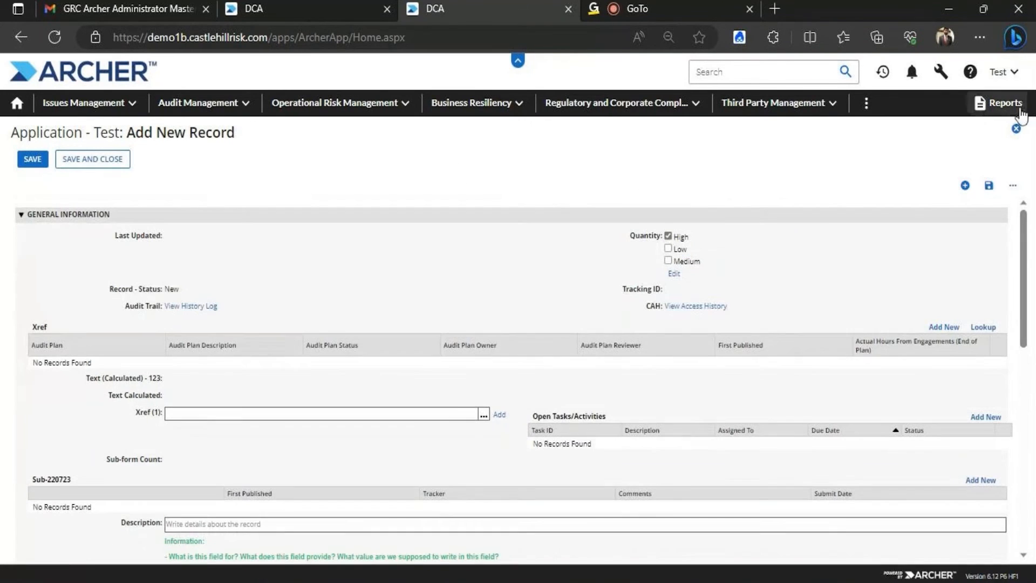
pyautogui.click(1015, 130)
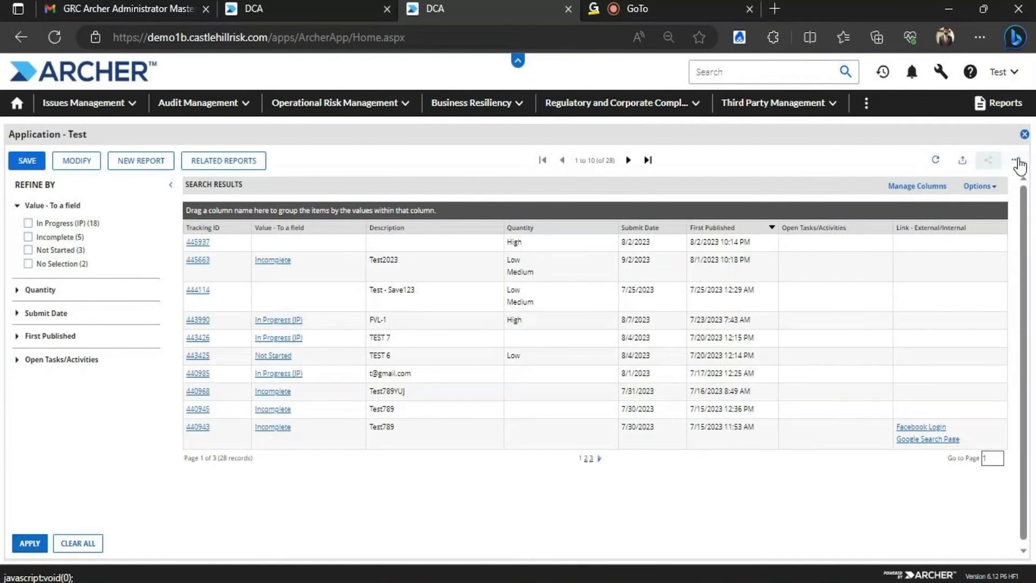
# Start a new Application - Test record at the Level 2 - External Auditor data level.
pyautogui.click(1015, 160)
pyautogui.click(1001, 182)
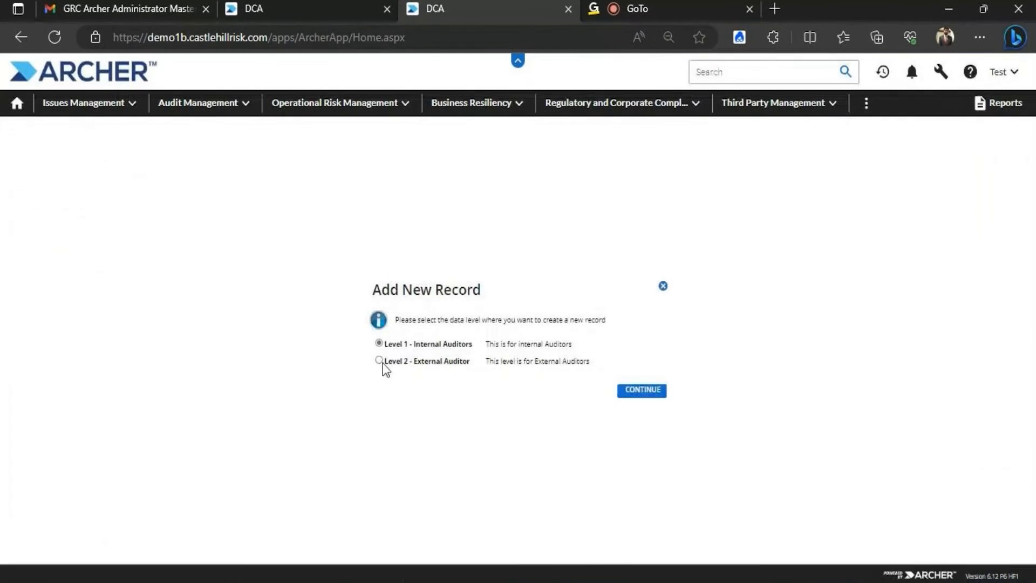
pyautogui.click(378, 360)
pyautogui.click(635, 390)
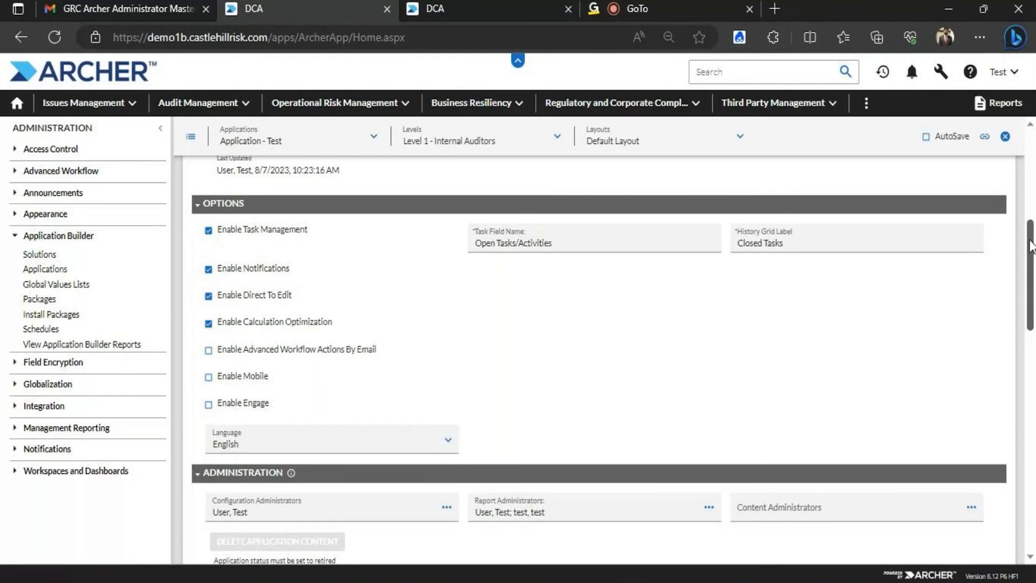
# Go back to the Level 1 designer layout of Application - Test, start adding a data field, and open the field type choices.
pyautogui.scroll(-1, 1030, 278)
pyautogui.moveTo(1031, 275); pyautogui.dragTo(1016, 141)
pyautogui.click(291, 195)
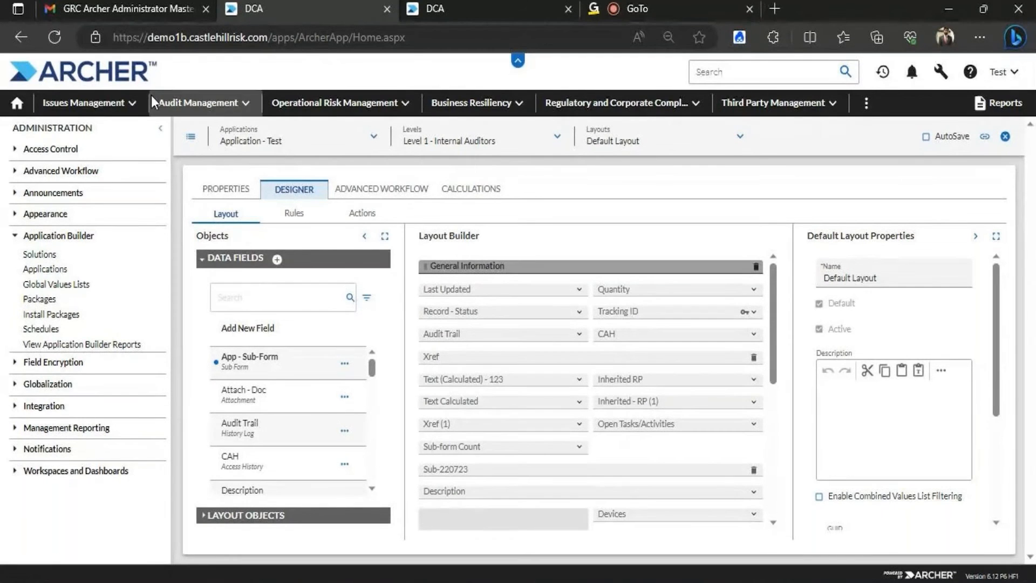
pyautogui.click(277, 259)
pyautogui.click(542, 304)
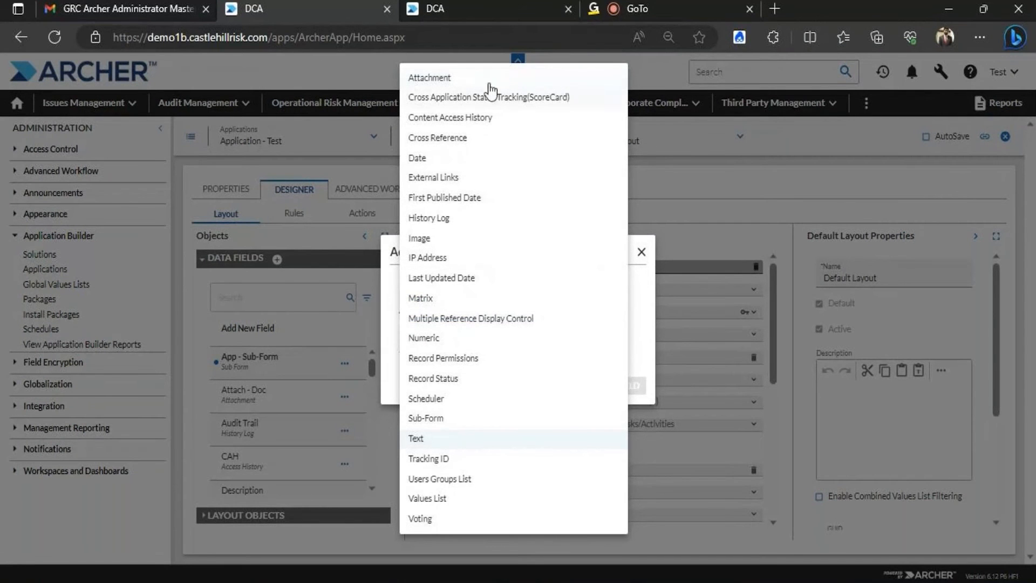
# Check the field types available for a new field, and open the first Application - Test record at its Attach - Doc field.
pyautogui.click(645, 297)
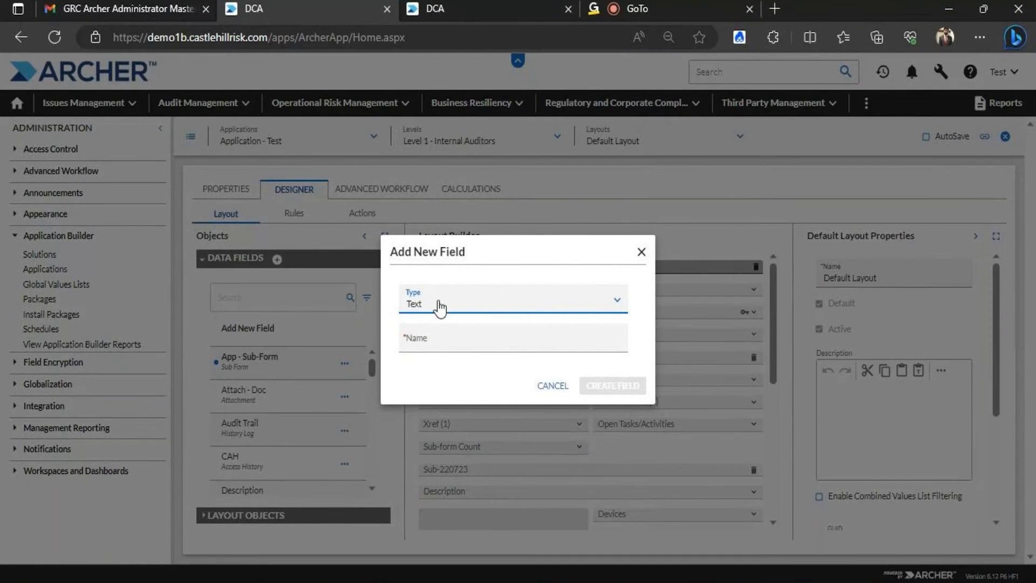
pyautogui.click(433, 302)
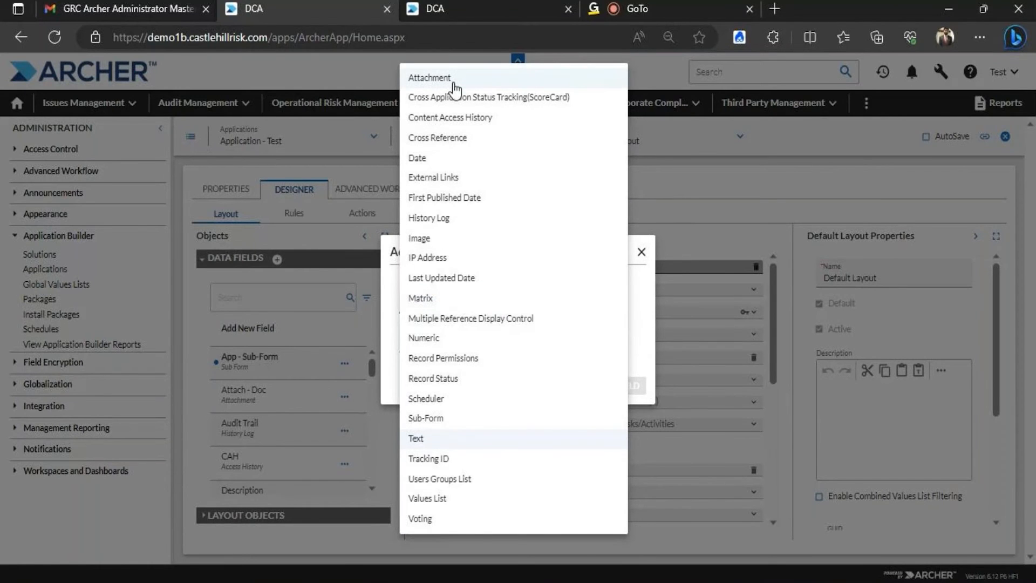
pyautogui.click(432, 10)
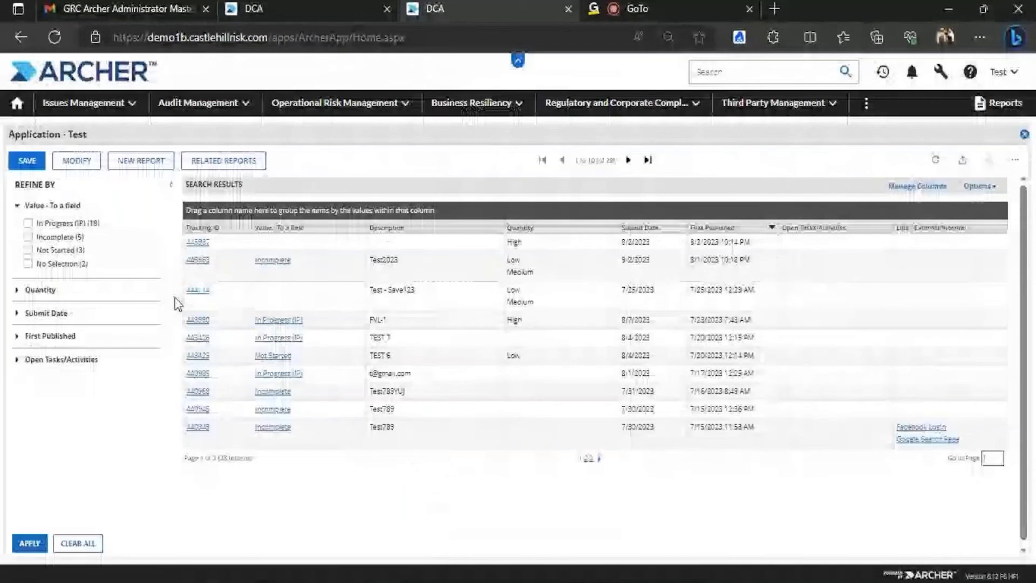
pyautogui.click(199, 241)
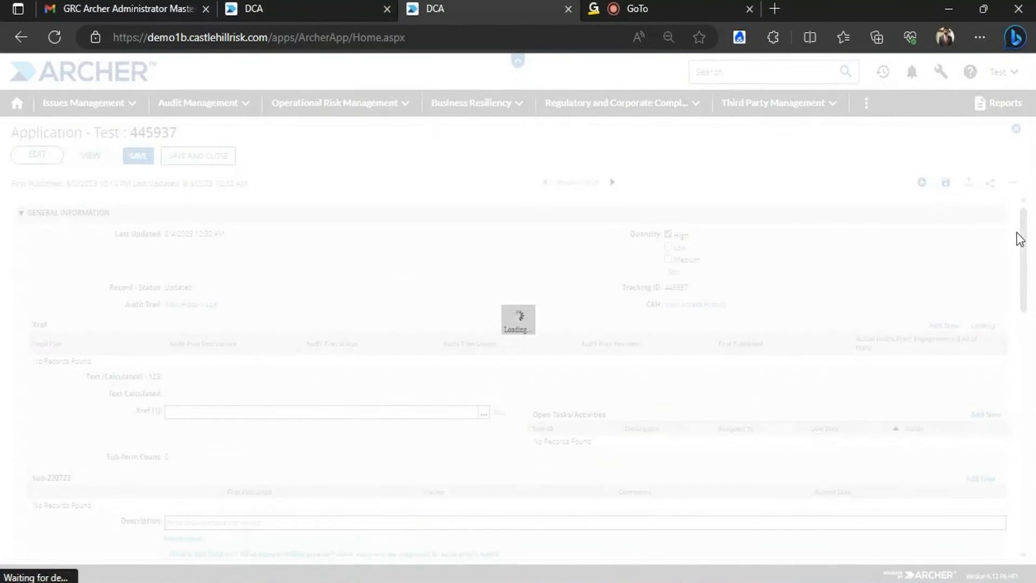
pyautogui.moveTo(1023, 223); pyautogui.dragTo(1017, 343)
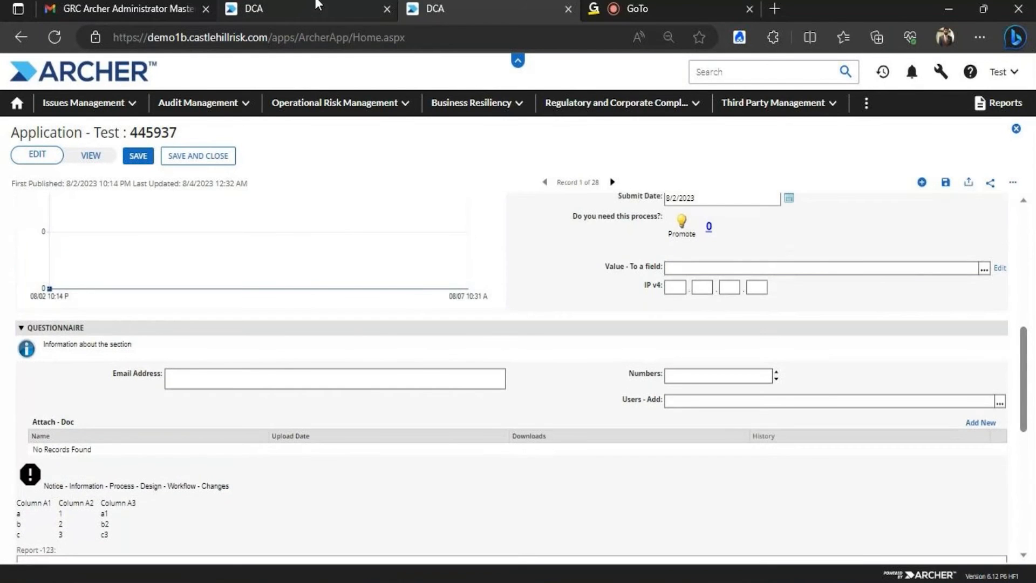
pyautogui.click(321, 7)
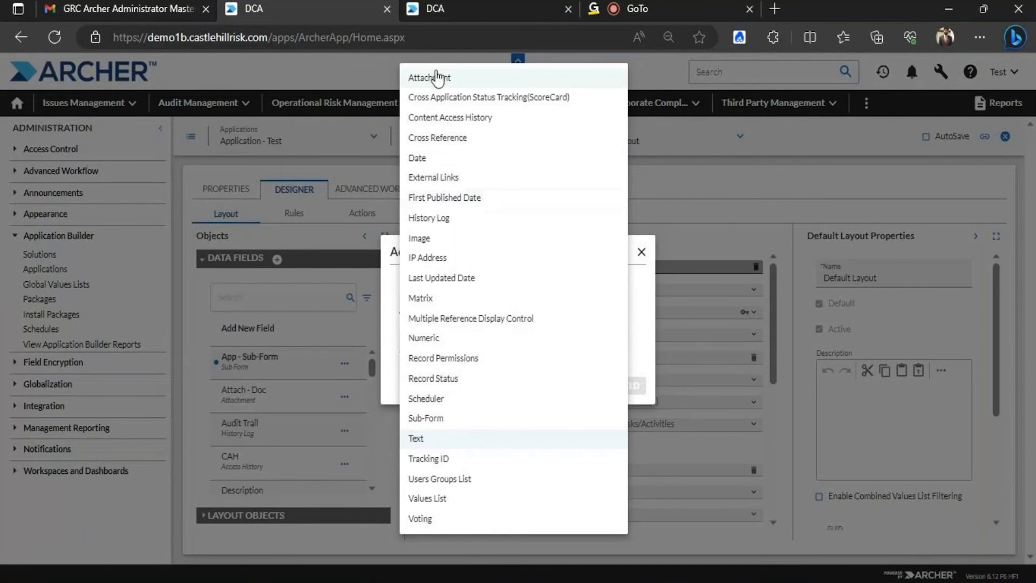
pyautogui.click(433, 6)
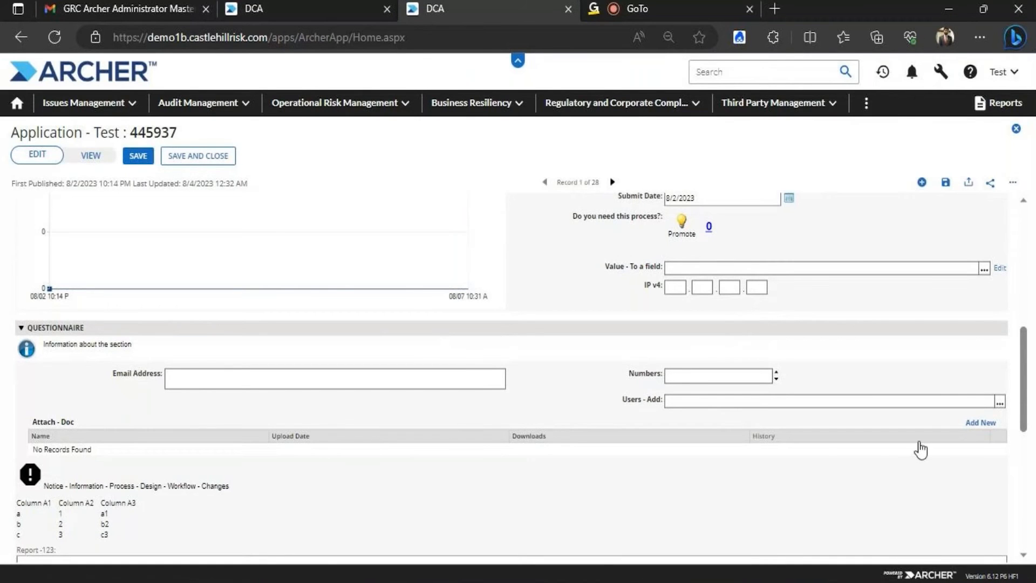
# Attach the GRC Archer Administrator Training presentation copy from the Desktop folder to the record's Attach - Doc field.
pyautogui.click(972, 423)
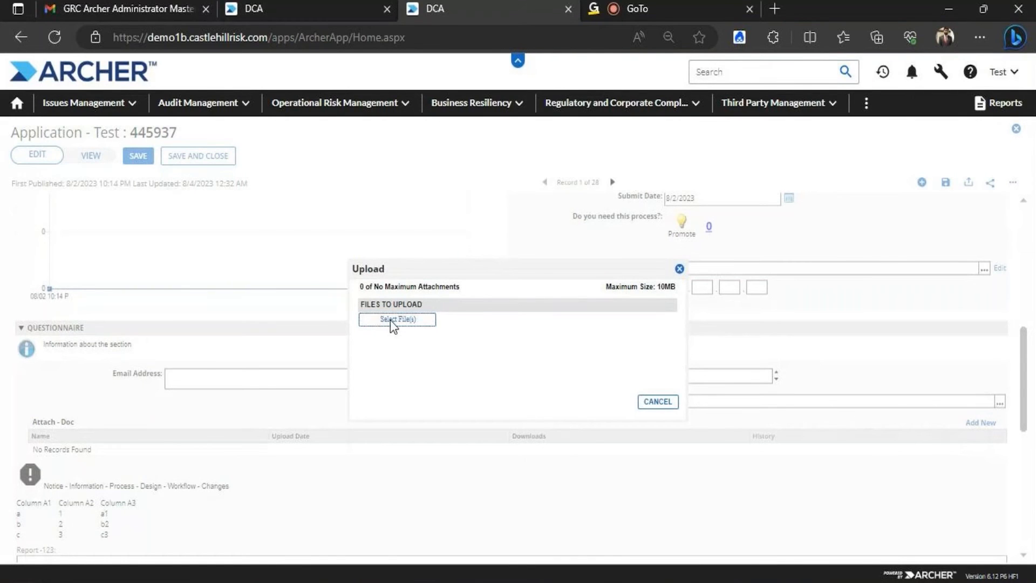
pyautogui.click(390, 320)
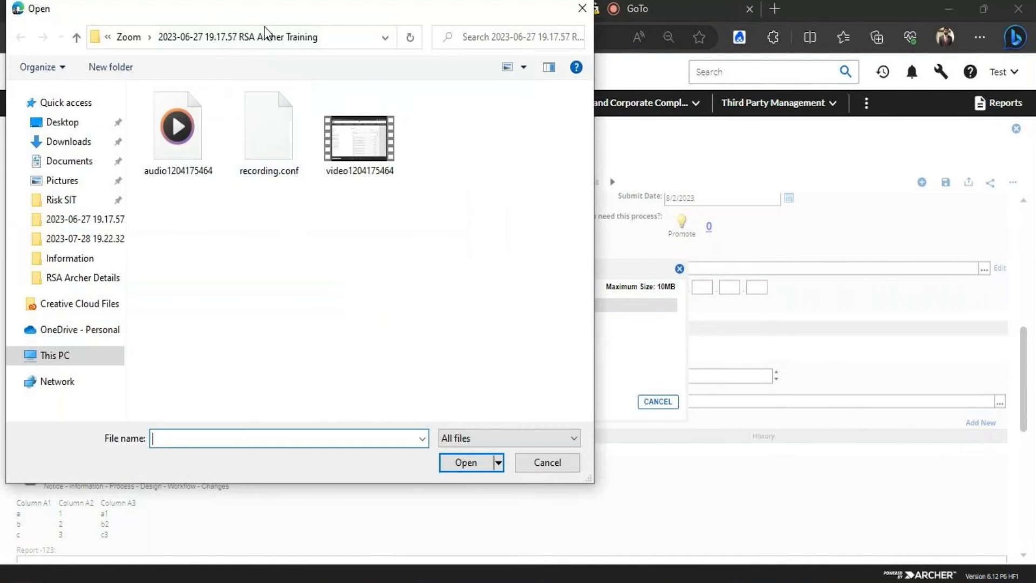
pyautogui.moveTo(268, 13); pyautogui.dragTo(462, 70)
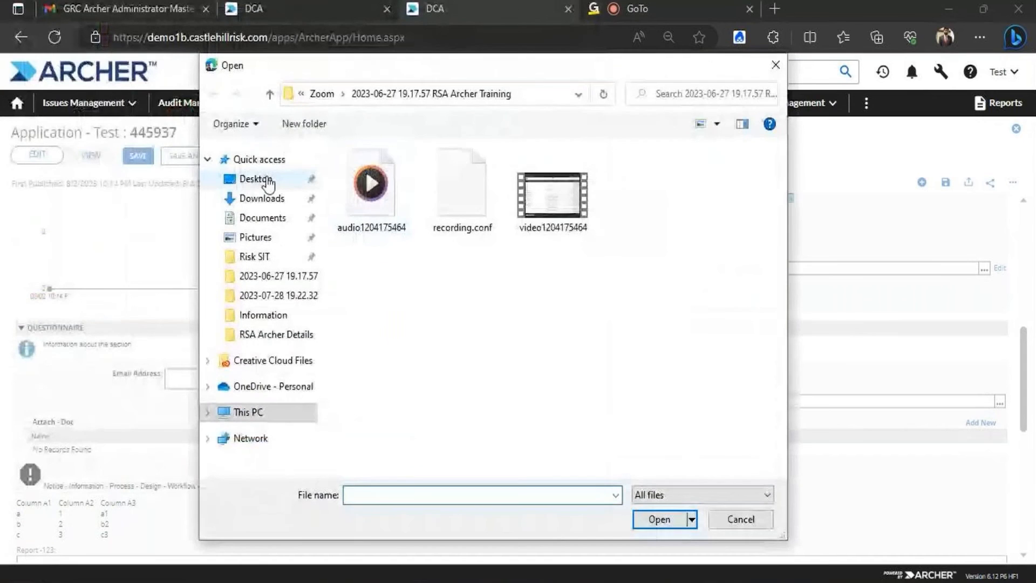
pyautogui.click(267, 180)
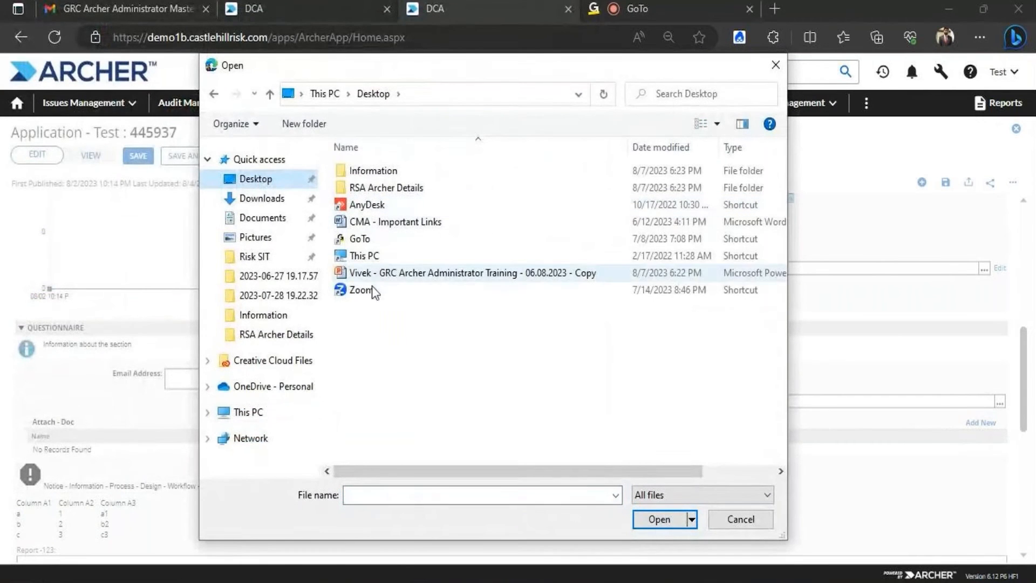
pyautogui.click(412, 274)
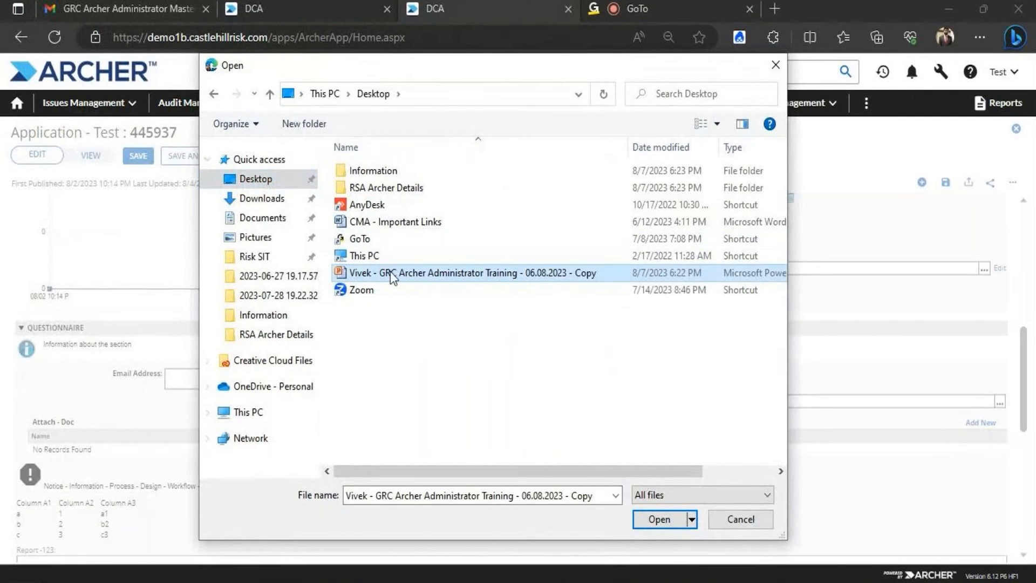
pyautogui.click(658, 519)
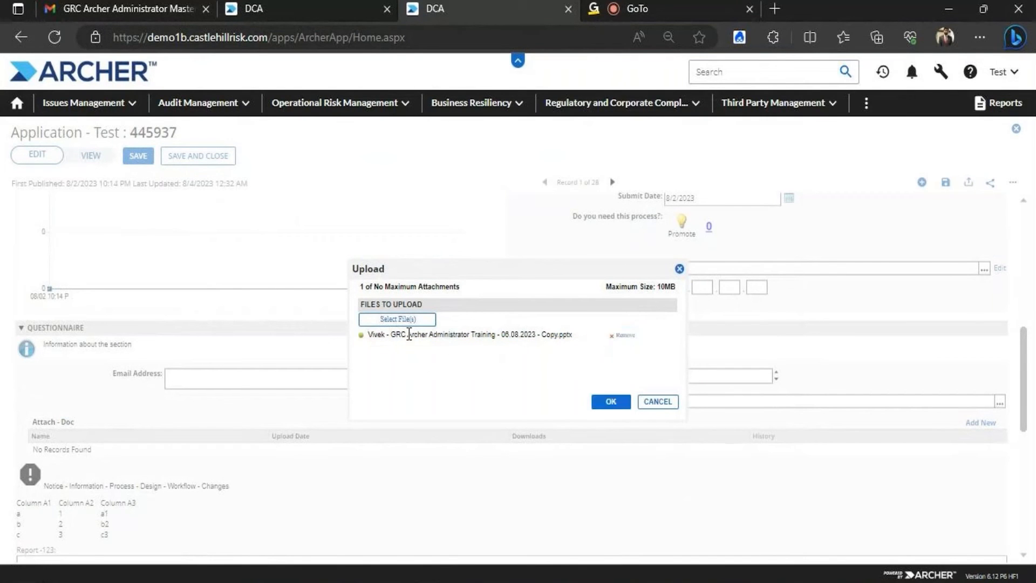
pyautogui.click(610, 403)
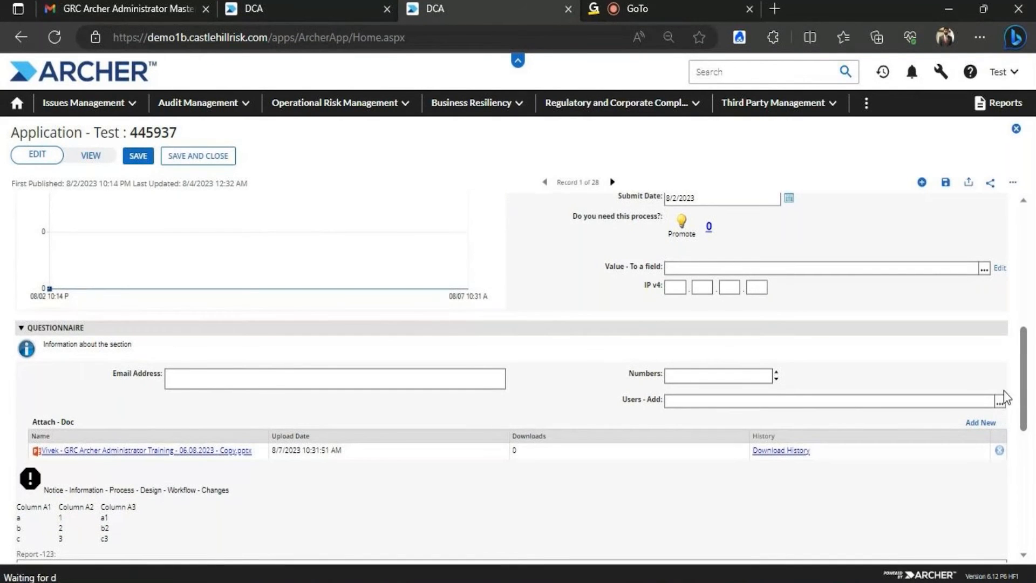
# Examine the attachment count and maximum file size in the Attach - Doc upload dialog, and leave without adding a file.
pyautogui.scroll(-1, 301, 404)
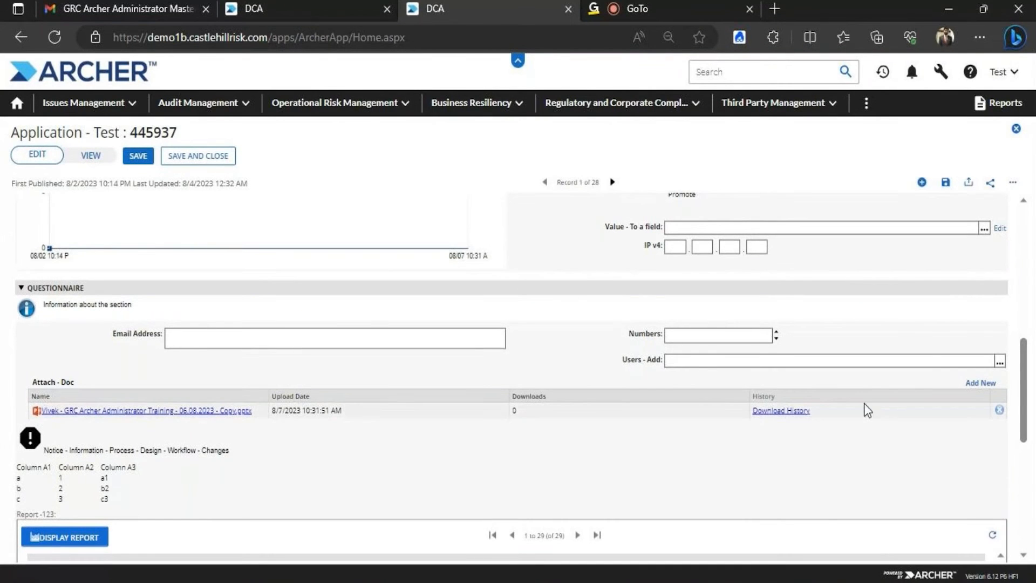
pyautogui.click(986, 383)
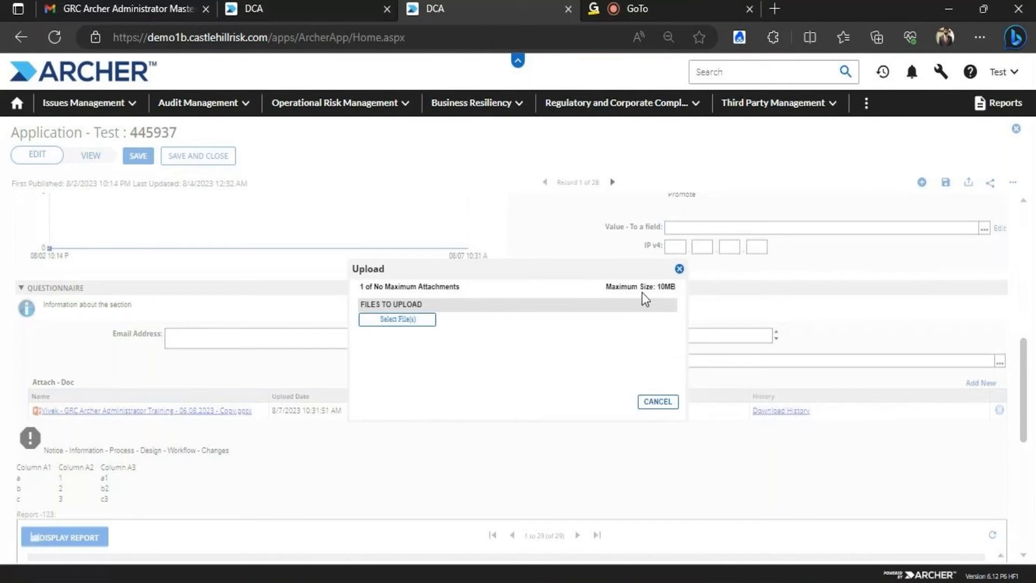
pyautogui.click(680, 270)
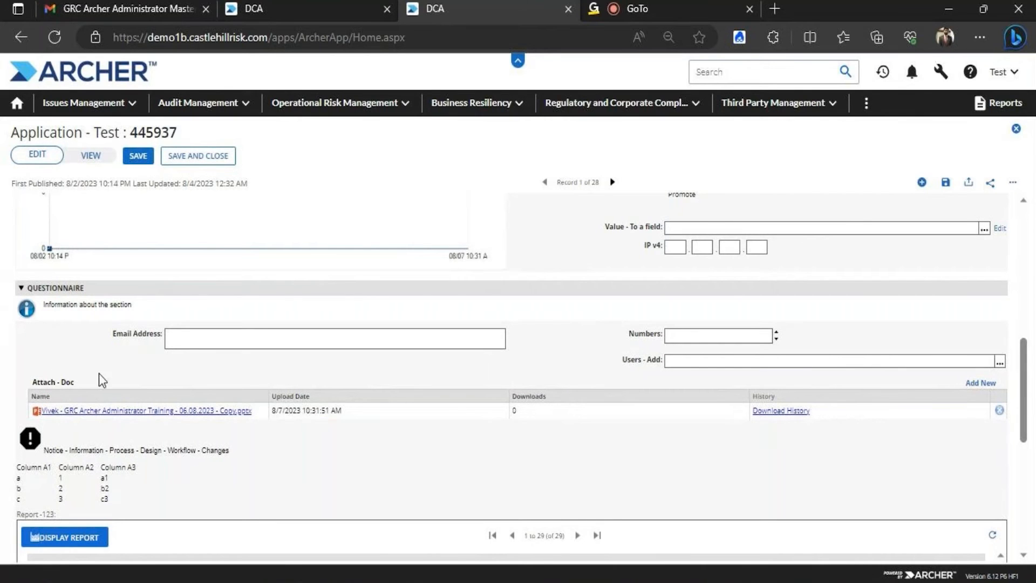
# View the record's access history from the CAH field, highlight the earliest access date, and return to the record.
pyautogui.moveTo(1028, 402); pyautogui.dragTo(1034, 318)
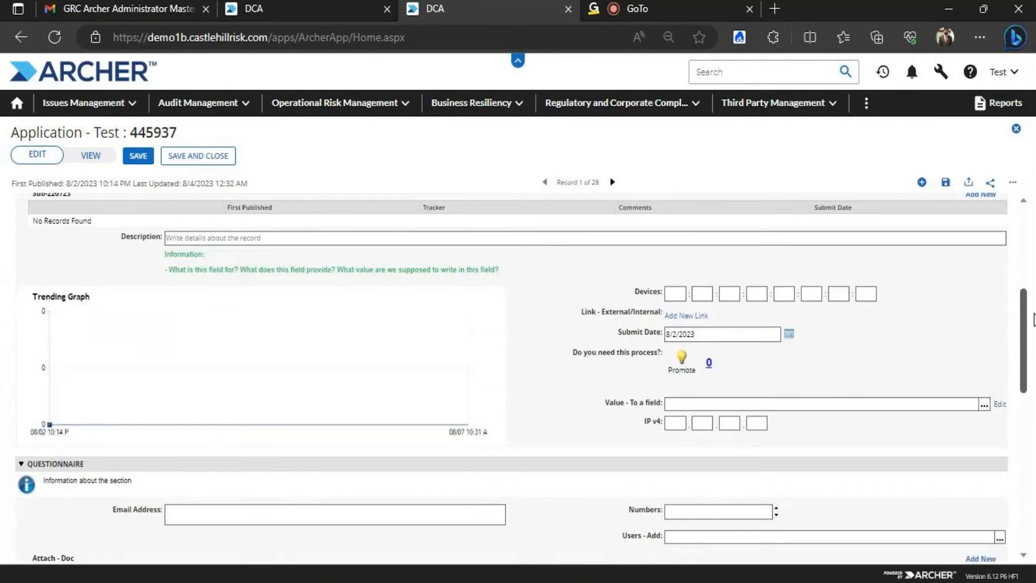
pyautogui.scroll(5, 184, 302)
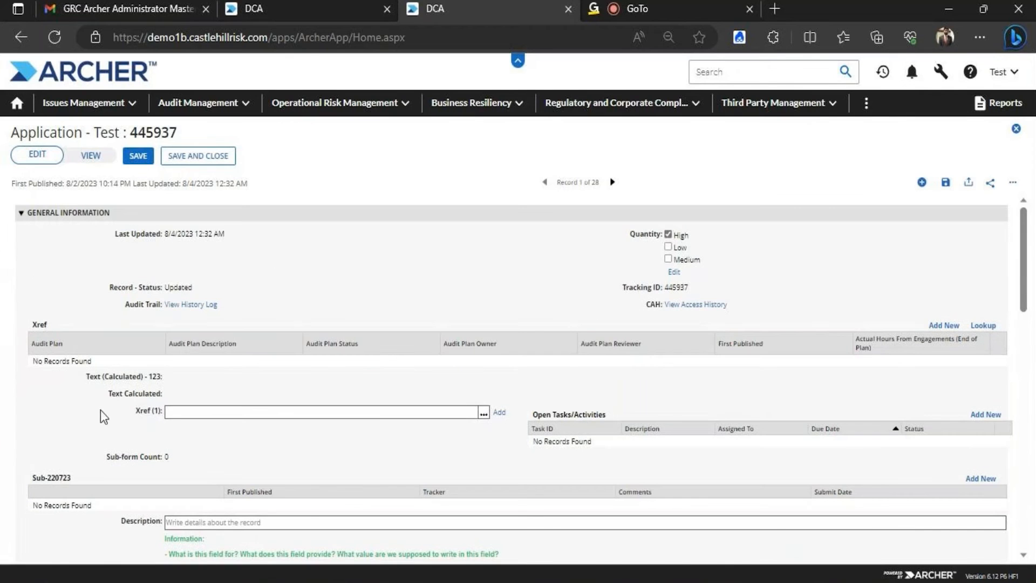
pyautogui.moveTo(1024, 216); pyautogui.dragTo(1000, 358)
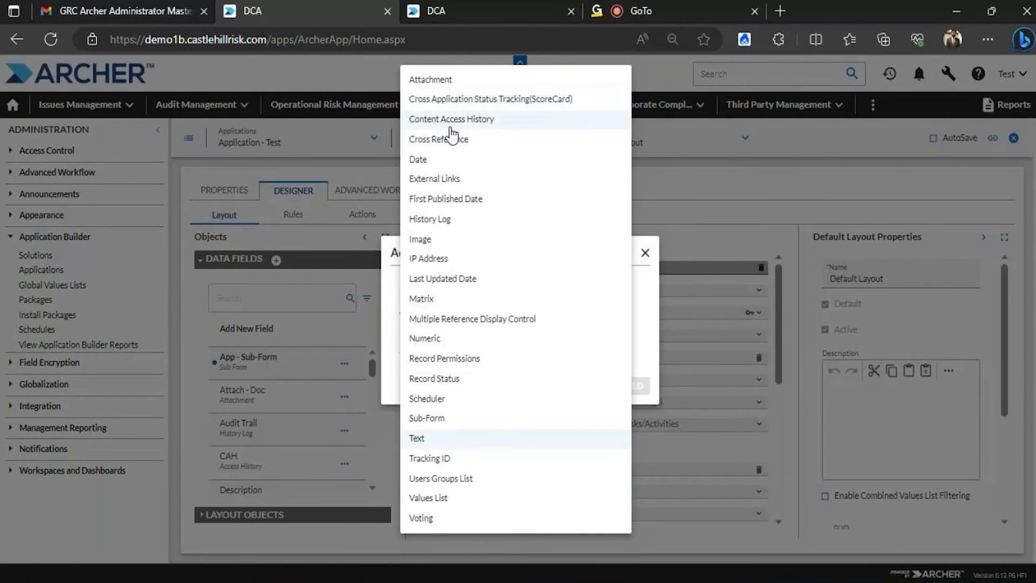
pyautogui.click(470, 3)
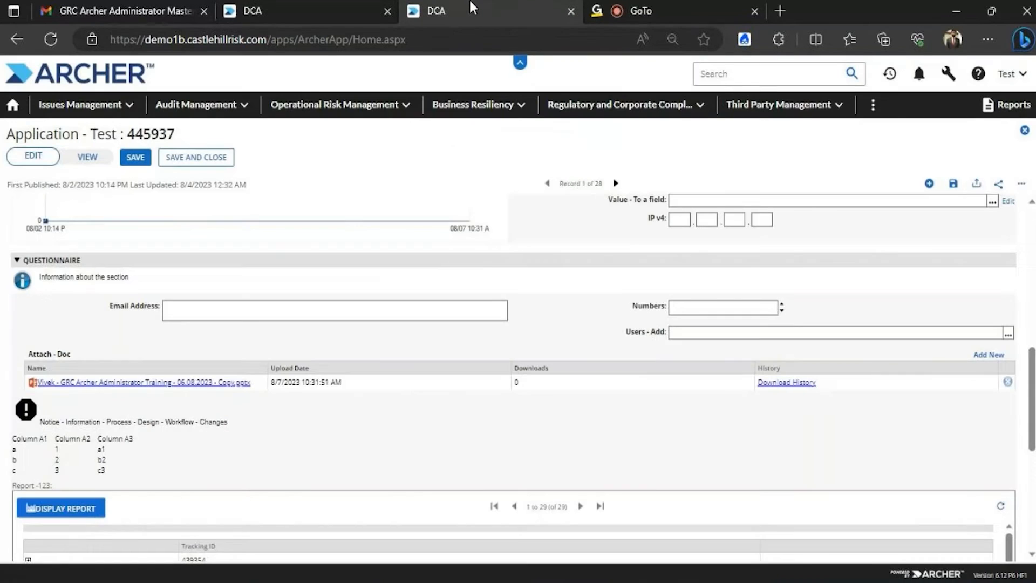
pyautogui.moveTo(1028, 367); pyautogui.dragTo(1034, 227)
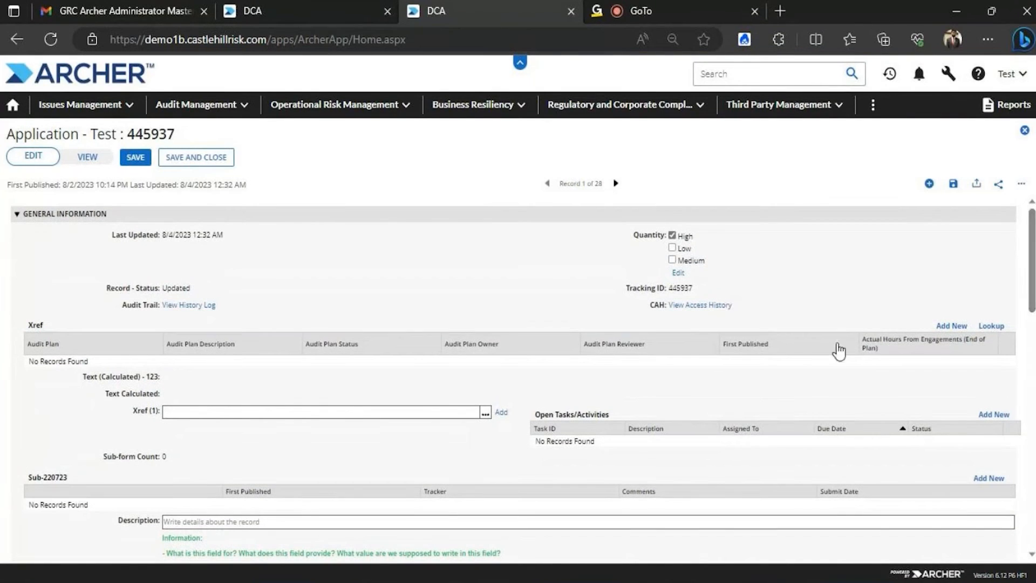
pyautogui.click(715, 305)
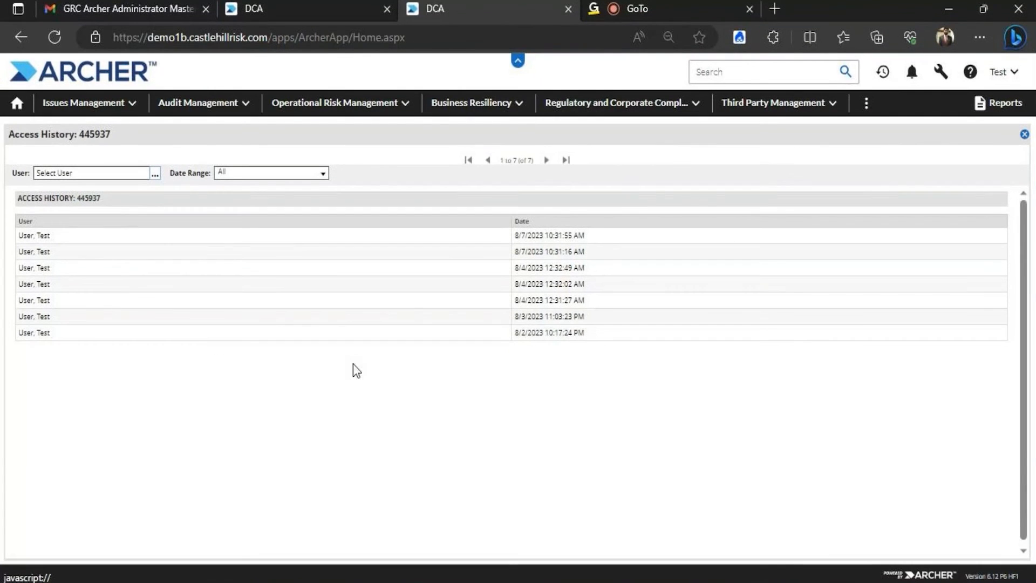
pyautogui.moveTo(589, 336); pyautogui.dragTo(512, 334)
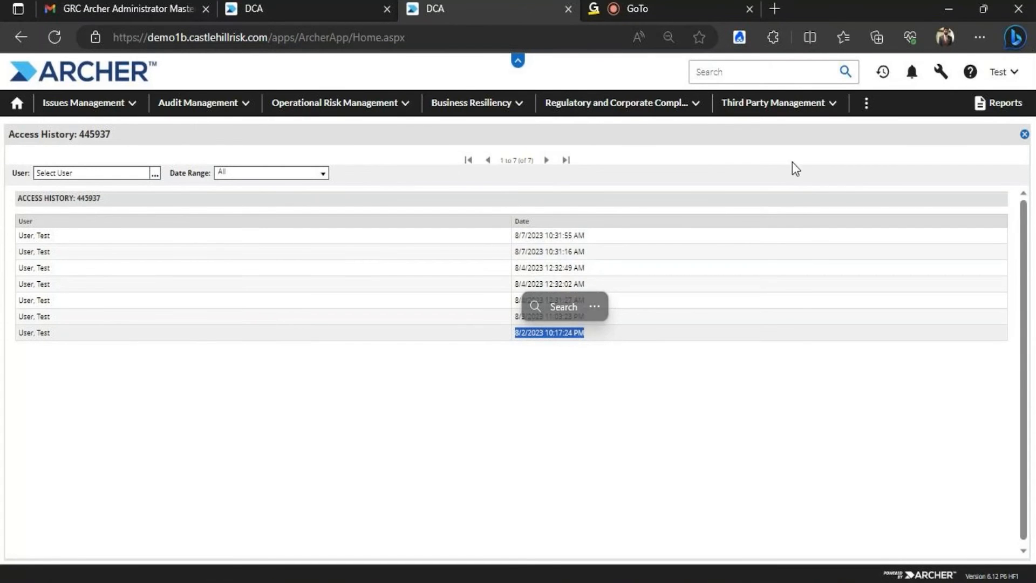
pyautogui.click(1023, 134)
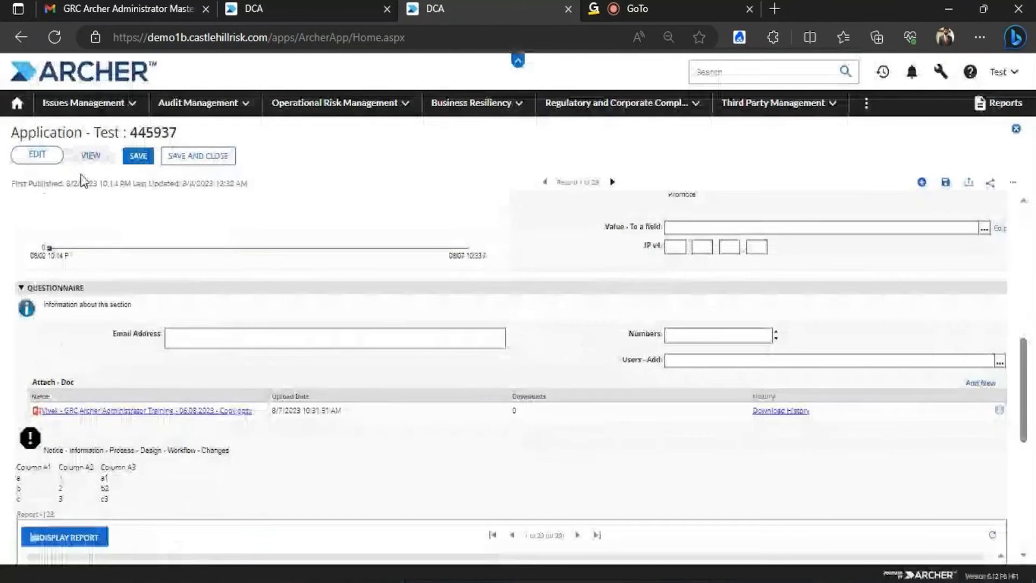
# Switch the record to view mode, discarding unsaved changes, and recheck its access history.
pyautogui.click(91, 158)
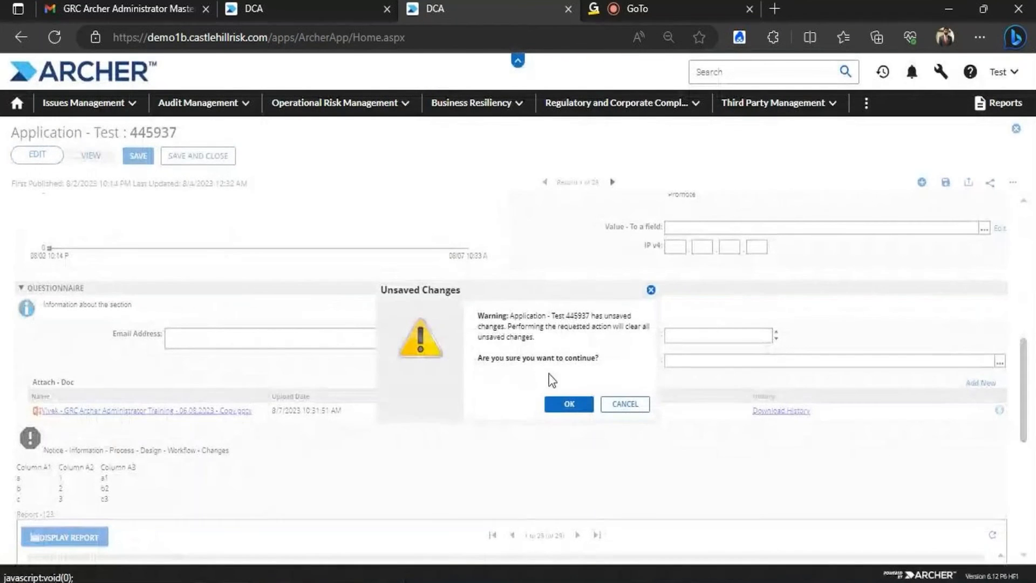
pyautogui.click(578, 408)
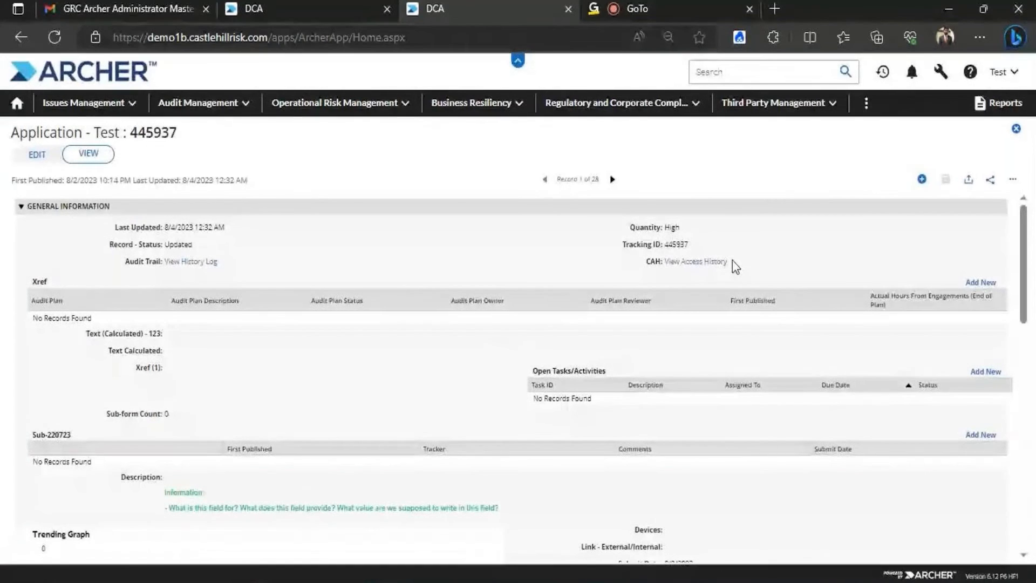
pyautogui.click(687, 263)
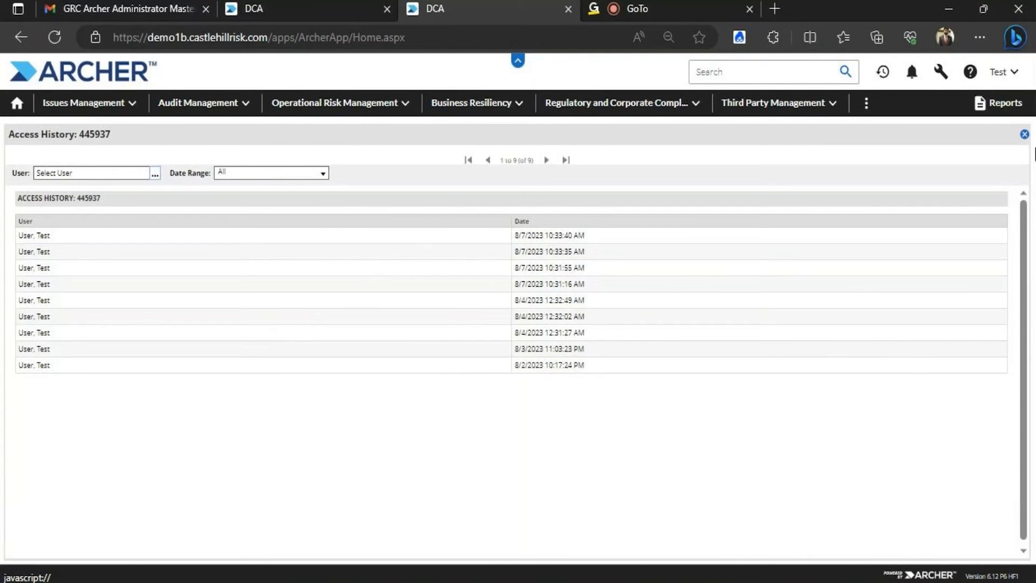
pyautogui.click(1024, 134)
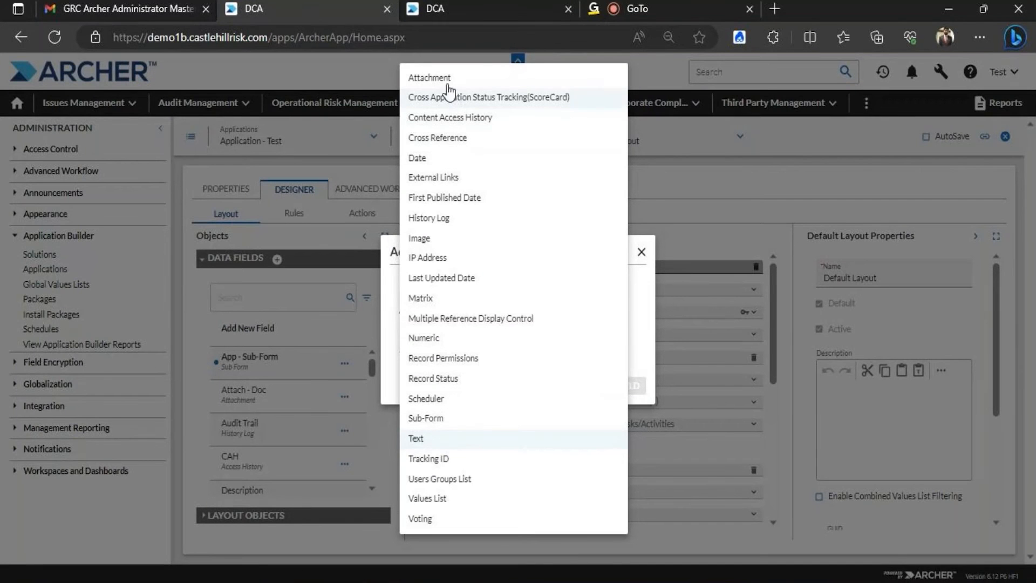
# Return the record to edit mode and link audit plans Sample_Test, Test_Bulk Create, Test_Bulk_Create and Test123 in the Xref (1) field.
pyautogui.click(464, 8)
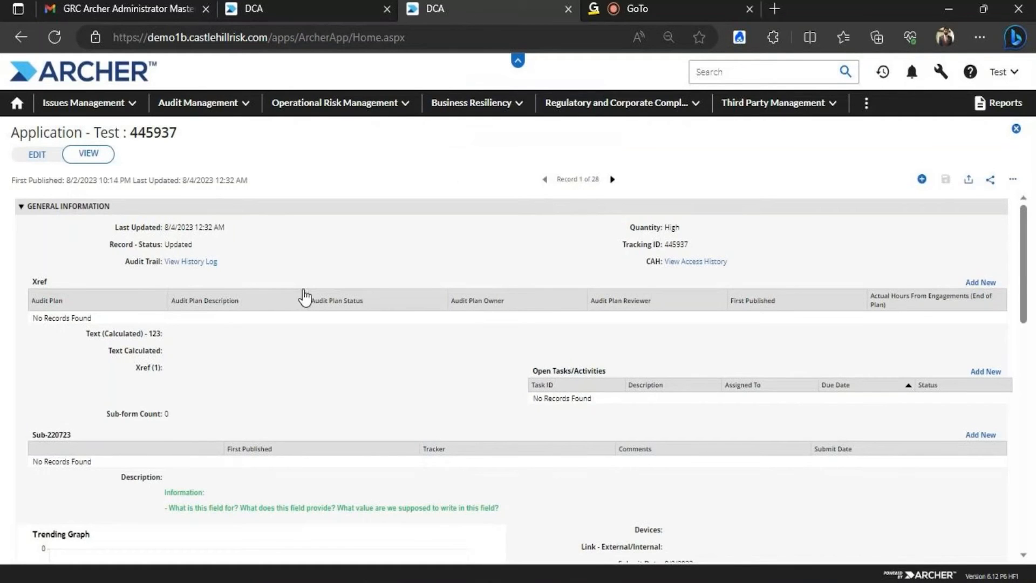
pyautogui.click(37, 156)
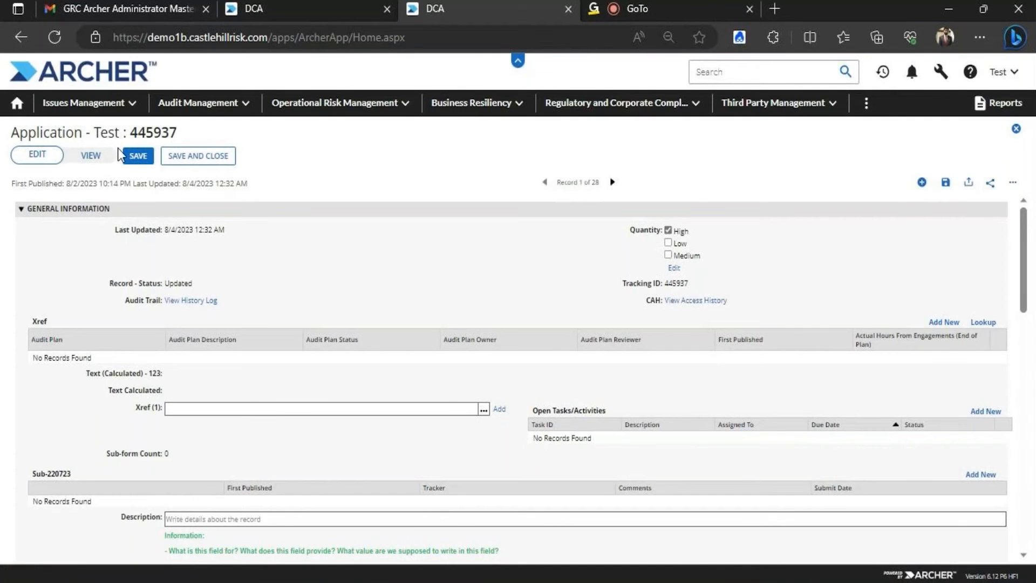
pyautogui.click(484, 411)
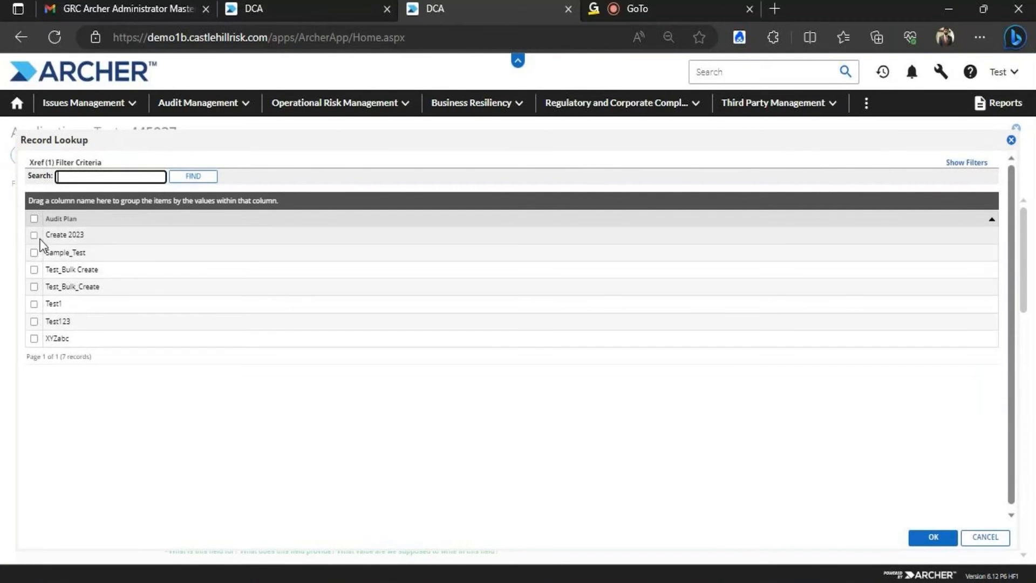
pyautogui.click(34, 269)
pyautogui.click(34, 287)
pyautogui.click(34, 321)
pyautogui.click(34, 252)
pyautogui.click(933, 531)
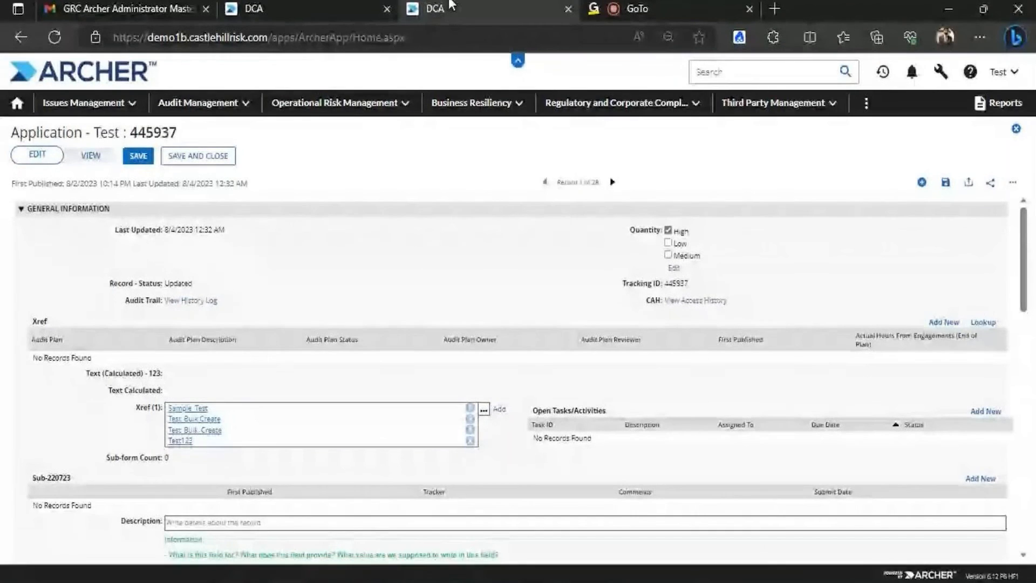
# Review the field type list in the application designer and return to the open record.
pyautogui.click(322, 6)
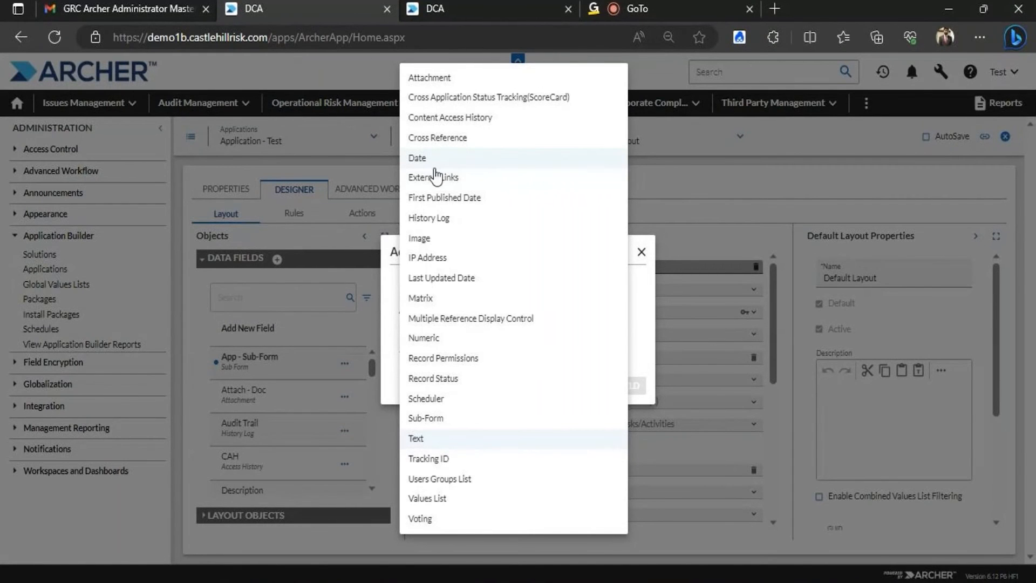
pyautogui.click(448, 7)
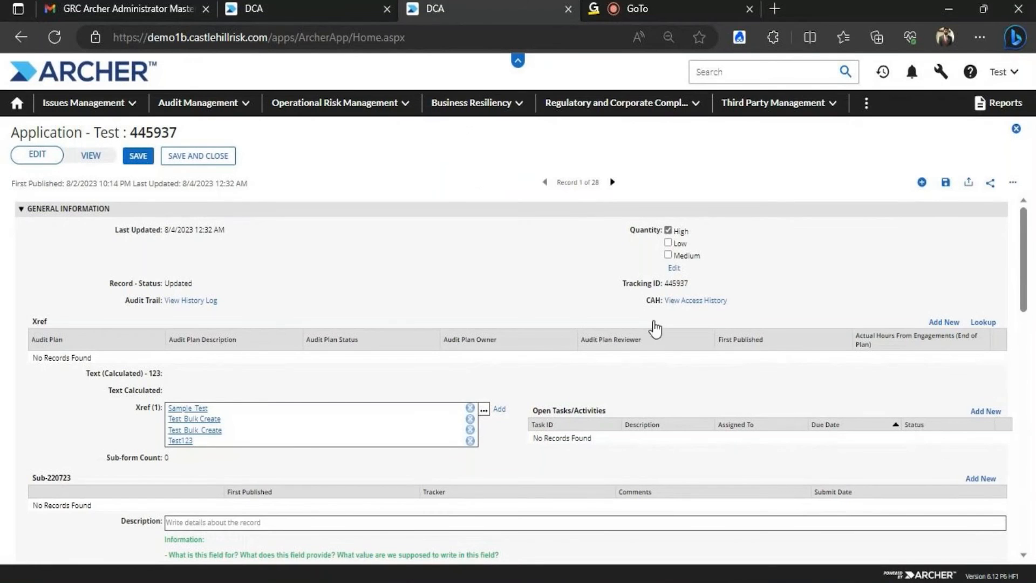
# Pick 9/2/2023 as the Submit Date from its calendar and replace it with 7/3/2023.
pyautogui.moveTo(1018, 229); pyautogui.dragTo(1017, 305)
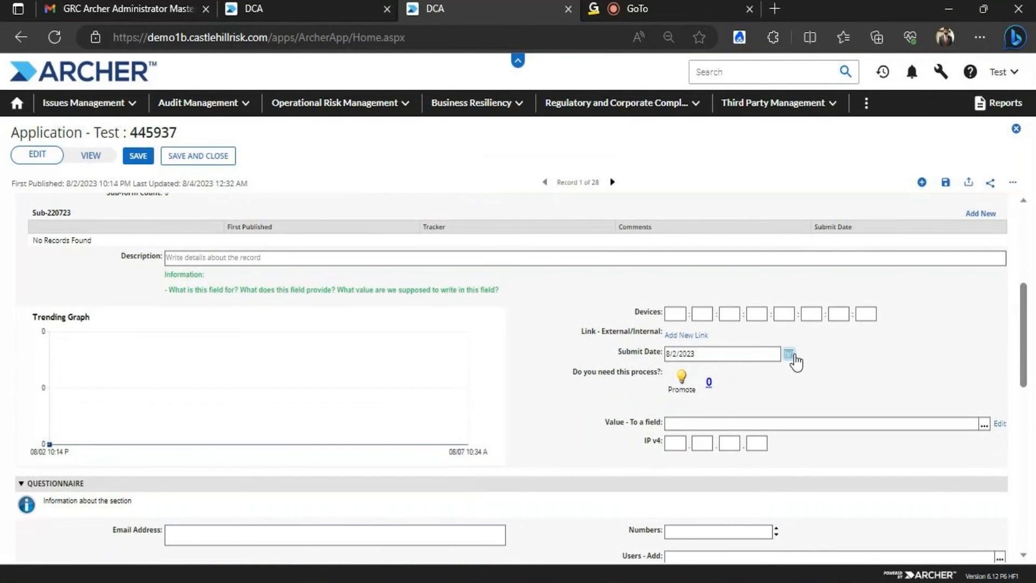
pyautogui.click(791, 355)
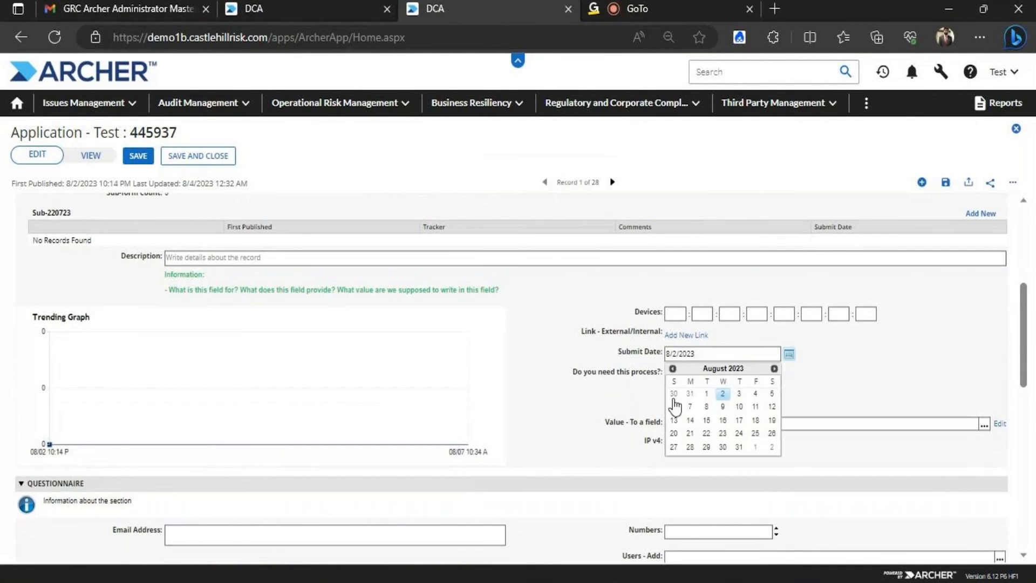
pyautogui.click(771, 447)
pyautogui.click(788, 355)
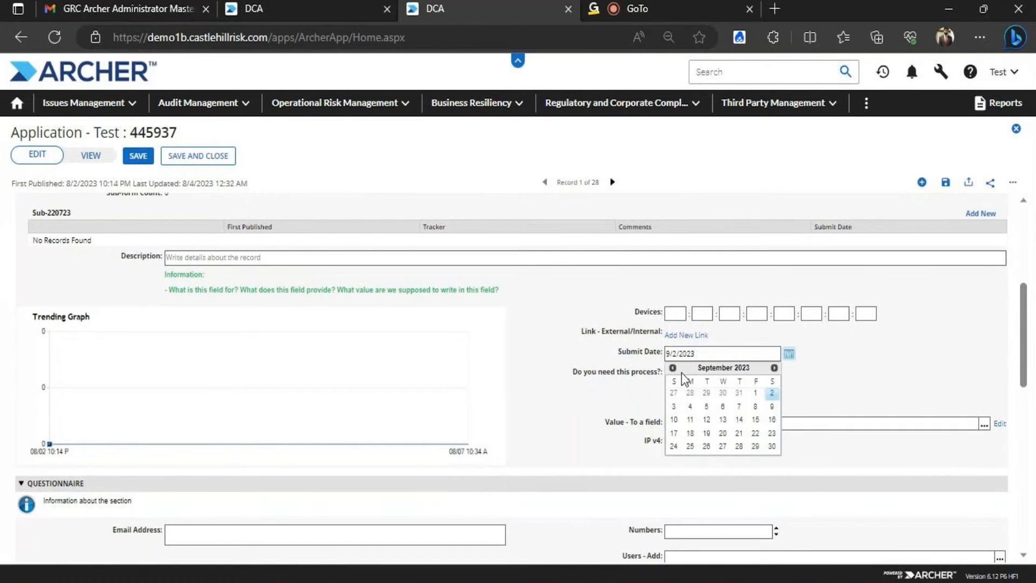
pyautogui.click(672, 367)
pyautogui.click(672, 368)
pyautogui.click(695, 409)
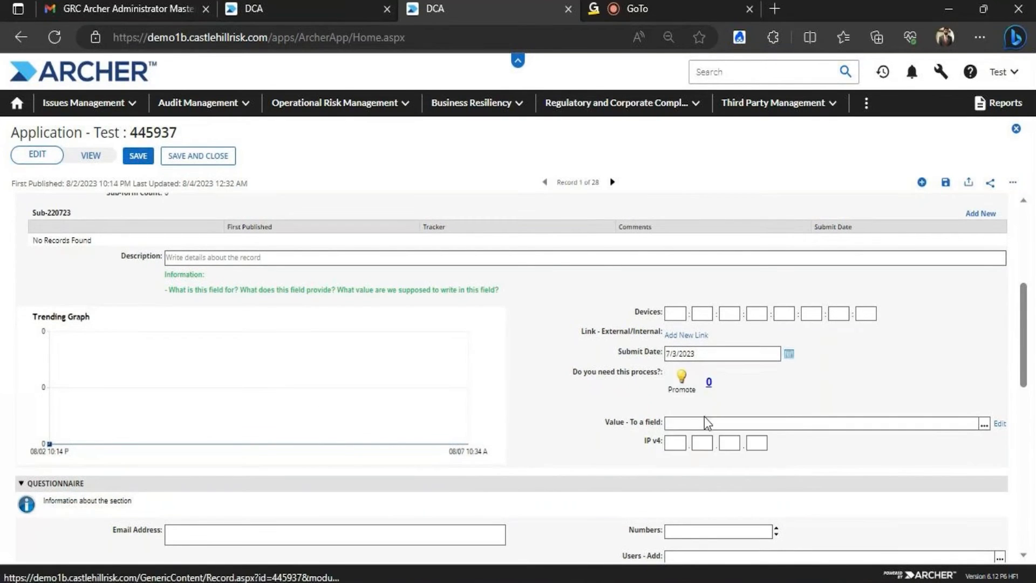
# Browse the months following July 2023 in the Submit Date calendar and highlight the date in the field.
pyautogui.click(789, 354)
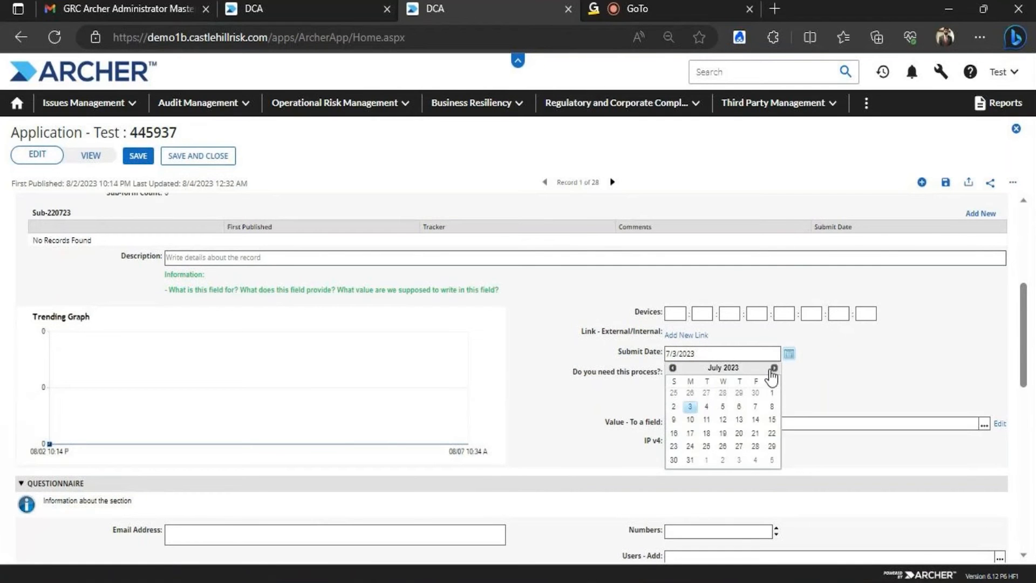
pyautogui.click(774, 368)
pyautogui.click(773, 368)
pyautogui.click(774, 368)
pyautogui.click(773, 368)
pyautogui.click(774, 368)
pyautogui.click(774, 368)
pyautogui.moveTo(700, 354); pyautogui.dragTo(667, 353)
pyautogui.click(670, 344)
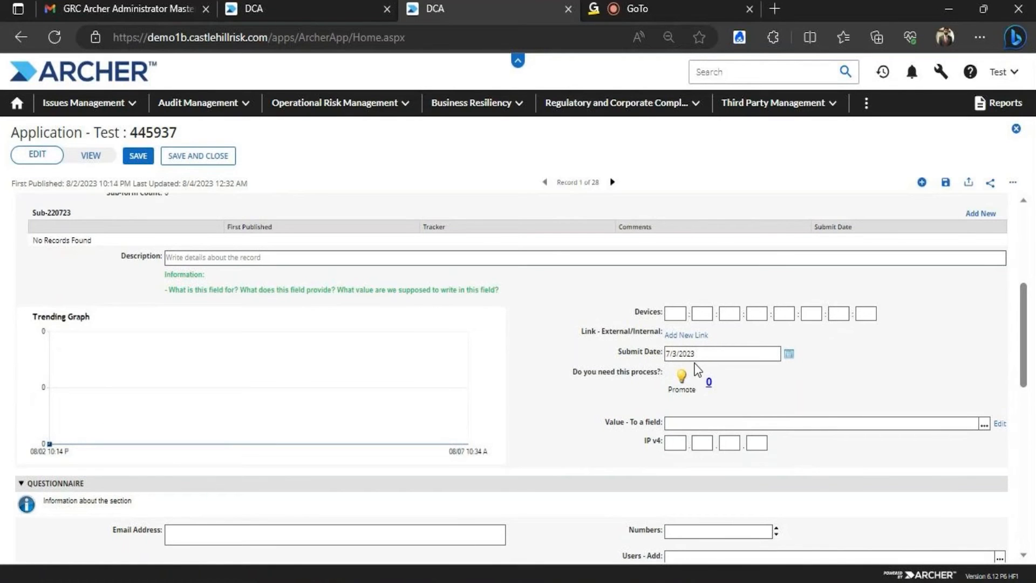
# Enter the date formats MM/DD/YYYY MM-DD-YYYY YYYY-MM-DD in the Description field and highlight MM/DD/YYYY.
pyautogui.click(346, 262)
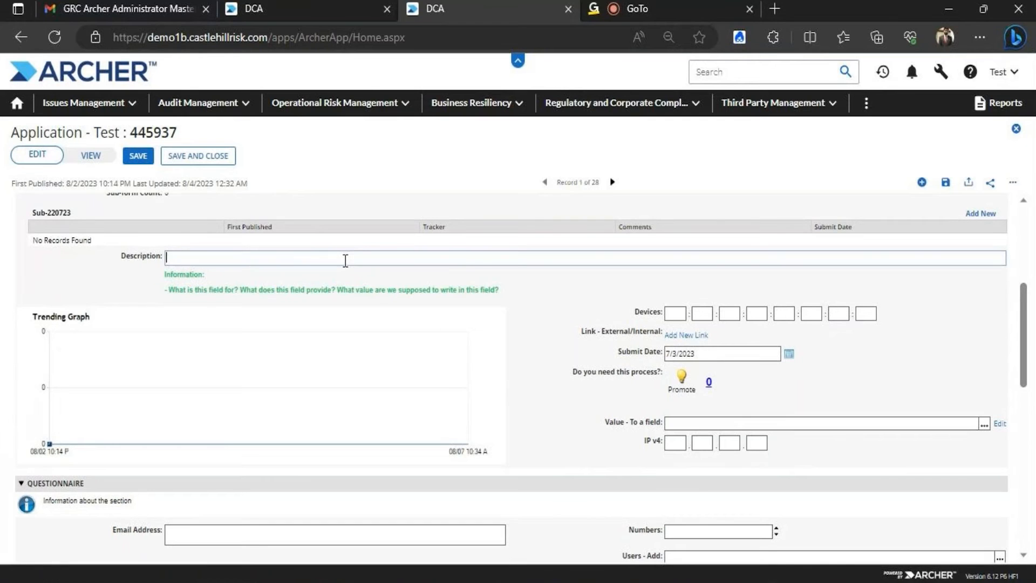
pyautogui.write('MM/DD/YYYY')
pyautogui.write('m')
pyautogui.press('BackSpace')
pyautogui.write('MM-DD-YYYY YYY')
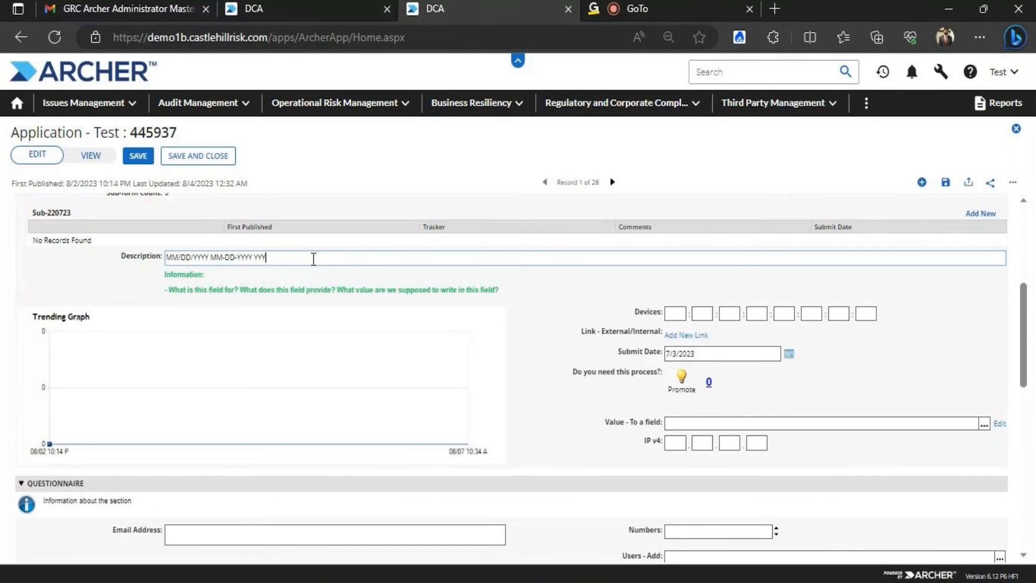
pyautogui.write('Y-MM-DD')
pyautogui.moveTo(209, 251); pyautogui.dragTo(140, 251)
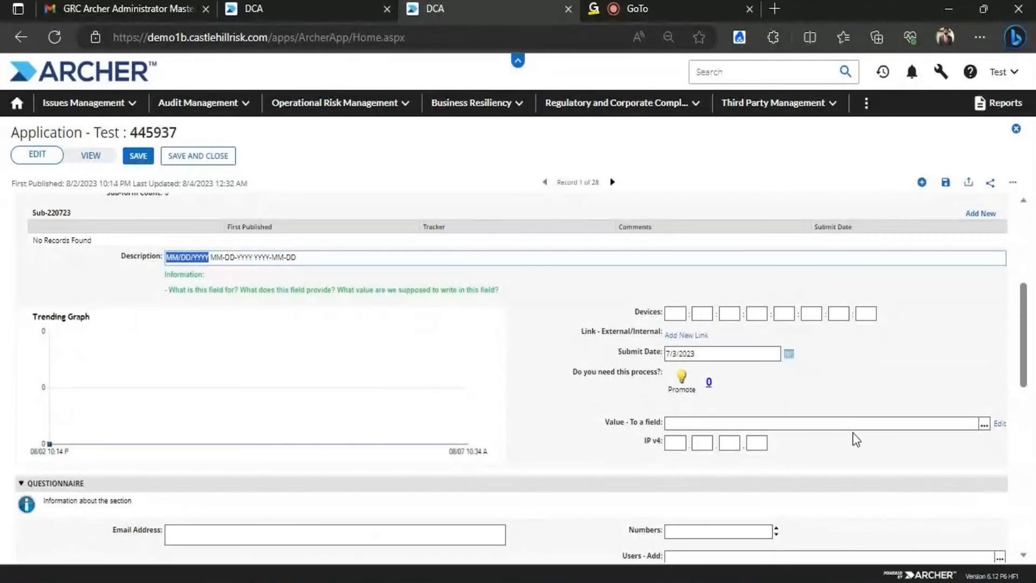
# Pick 7/4/2023 as the Submit Date and change it to 8/7/2023 using the calendar.
pyautogui.click(777, 354)
pyautogui.click(789, 354)
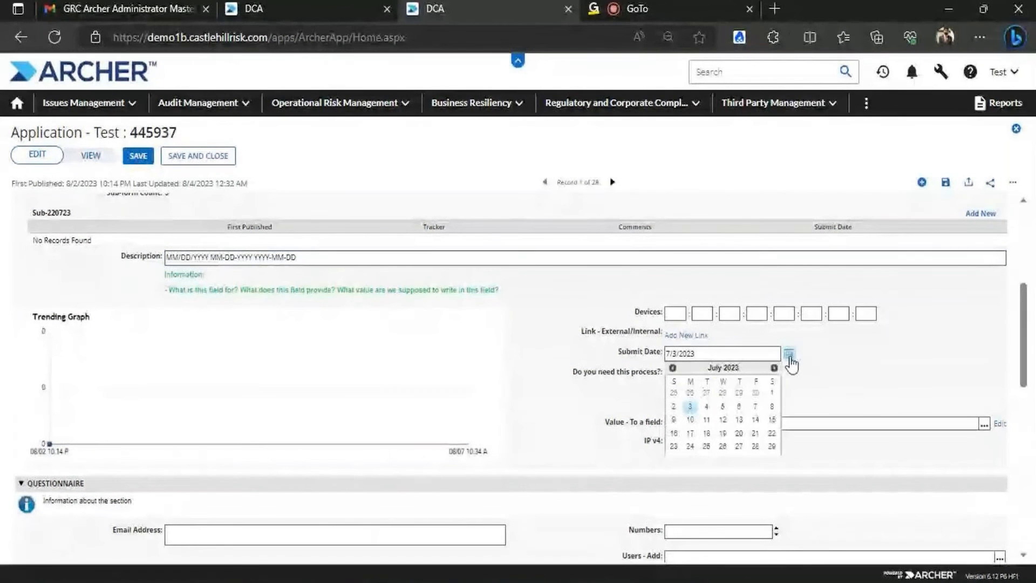
pyautogui.click(708, 407)
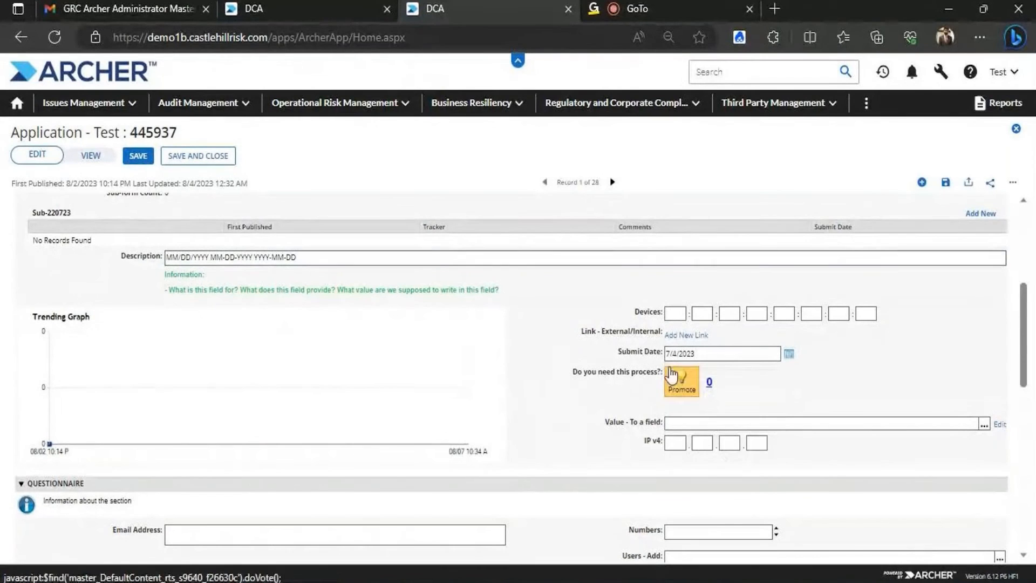
pyautogui.click(788, 354)
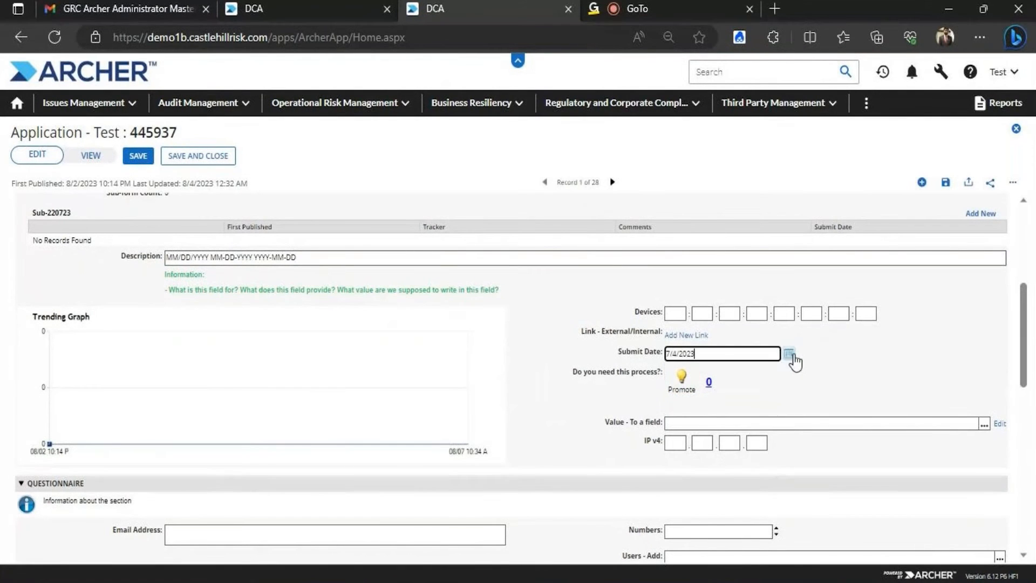
pyautogui.click(774, 368)
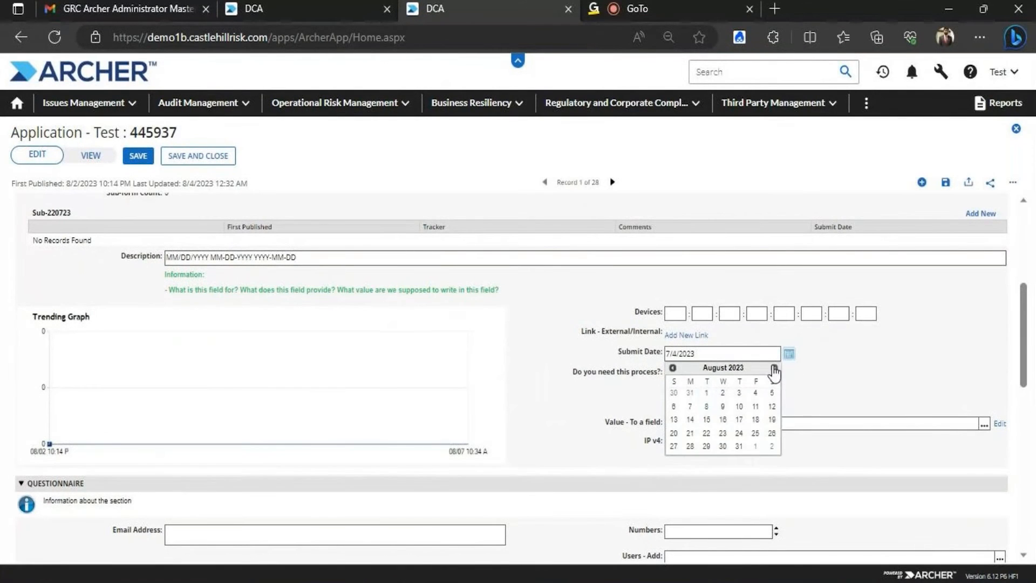
pyautogui.click(686, 406)
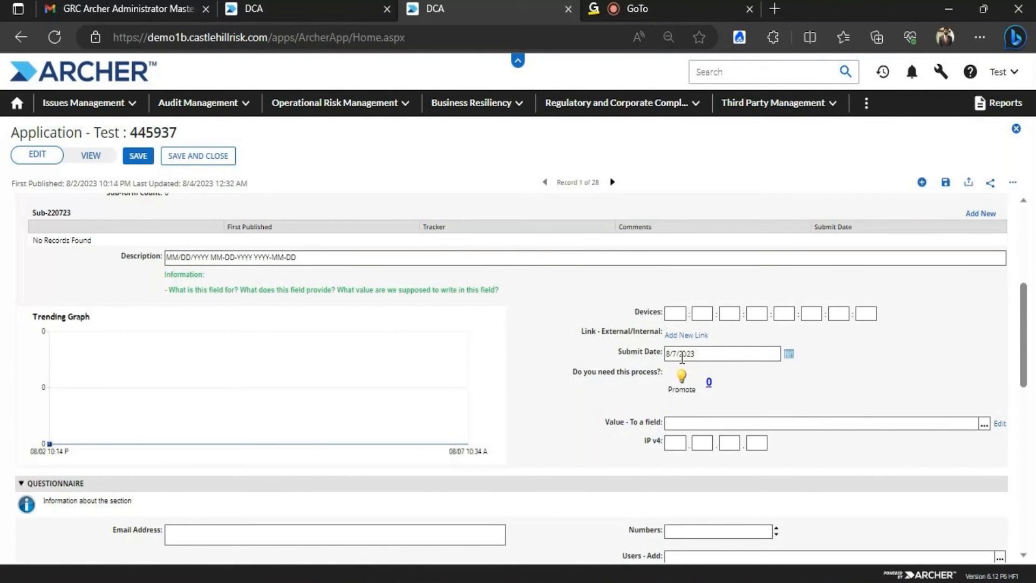
# Delete MM-DD-YYYY and YYYY-MM-DD from the Description field, keeping only MM/DD/YYYY.
pyautogui.moveTo(298, 257); pyautogui.dragTo(212, 257)
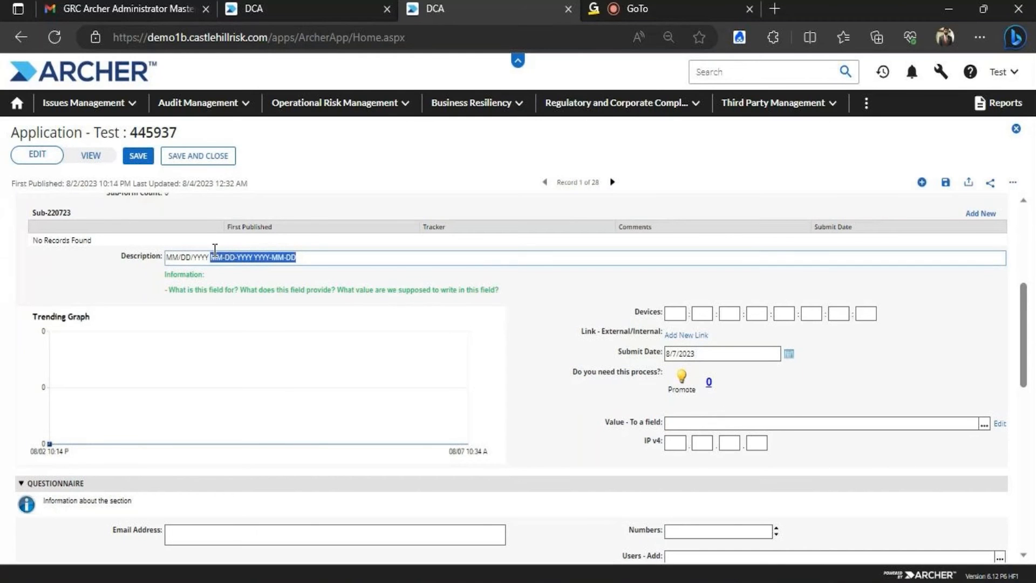
pyautogui.press('BackSpace')
pyautogui.click(844, 378)
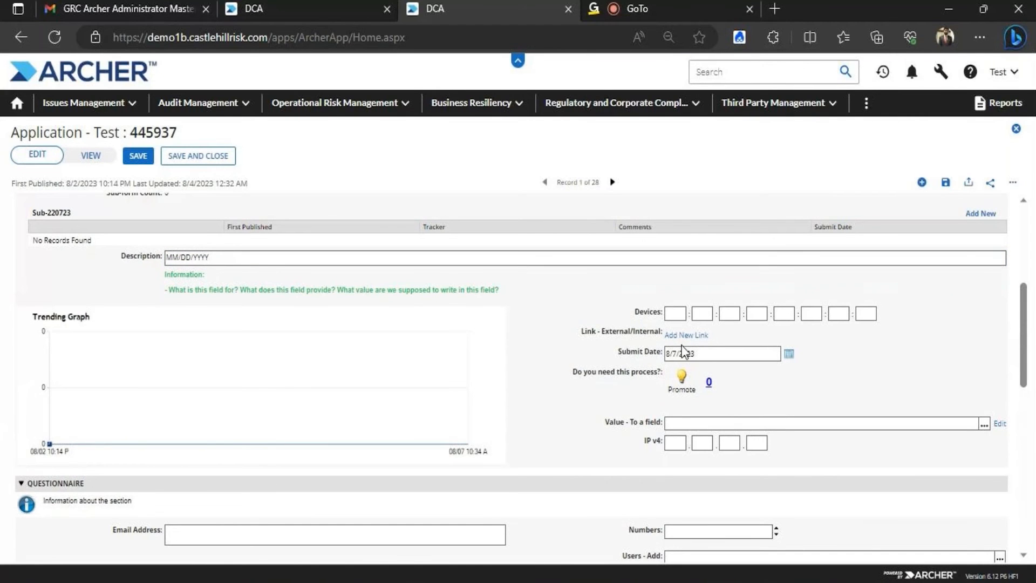
# Try to enter the Submit Date in year-first format as 2023/8/7.
pyautogui.moveTo(703, 354); pyautogui.dragTo(642, 346)
pyautogui.write('2023/8/7')
pyautogui.click(891, 367)
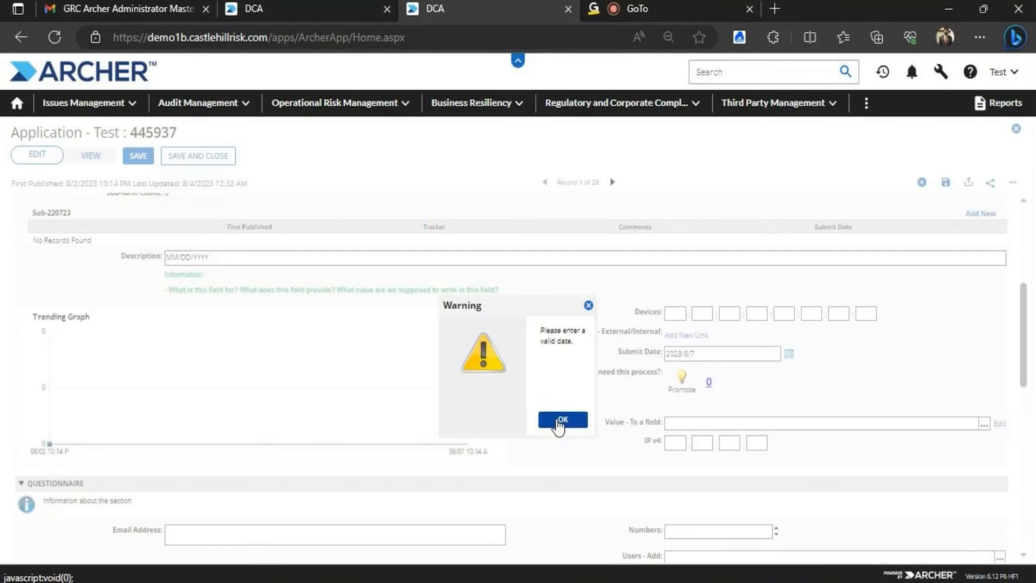
pyautogui.click(561, 421)
# Try the hyphenated date 2022-8-7 in the Submit Date field and clear the field.
pyautogui.write('20')
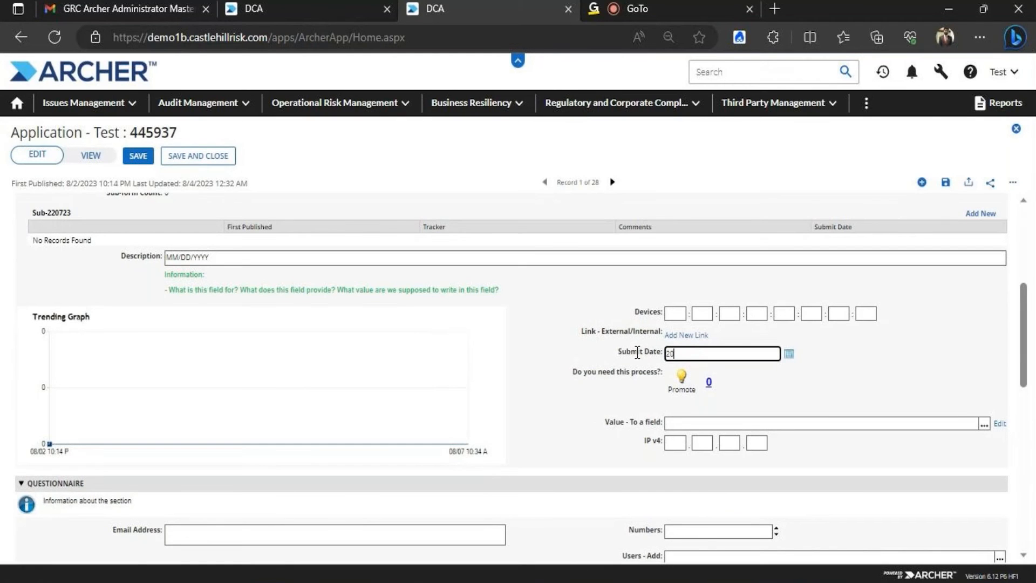
pyautogui.write('22-8-7')
pyautogui.click(822, 393)
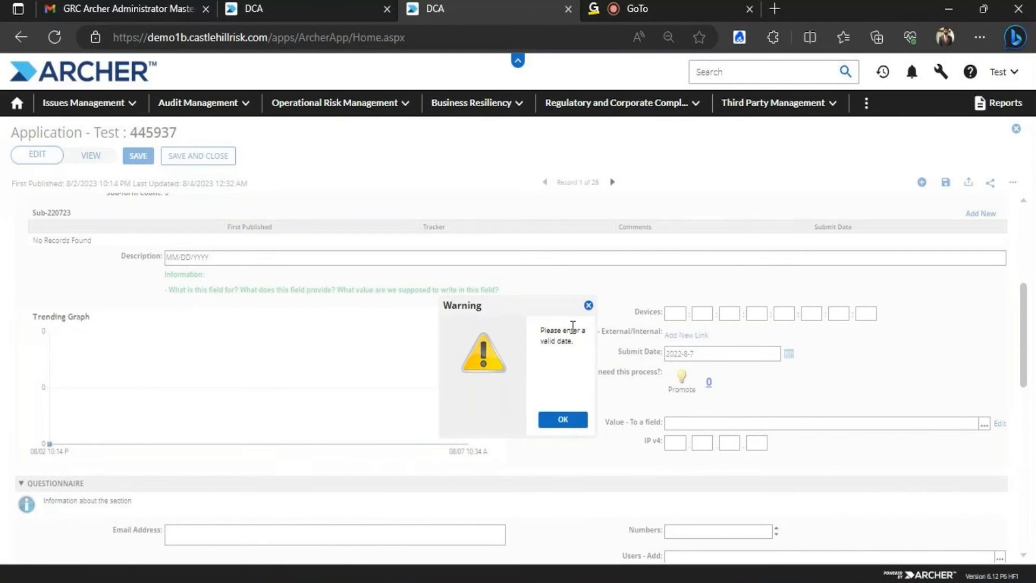
pyautogui.click(562, 420)
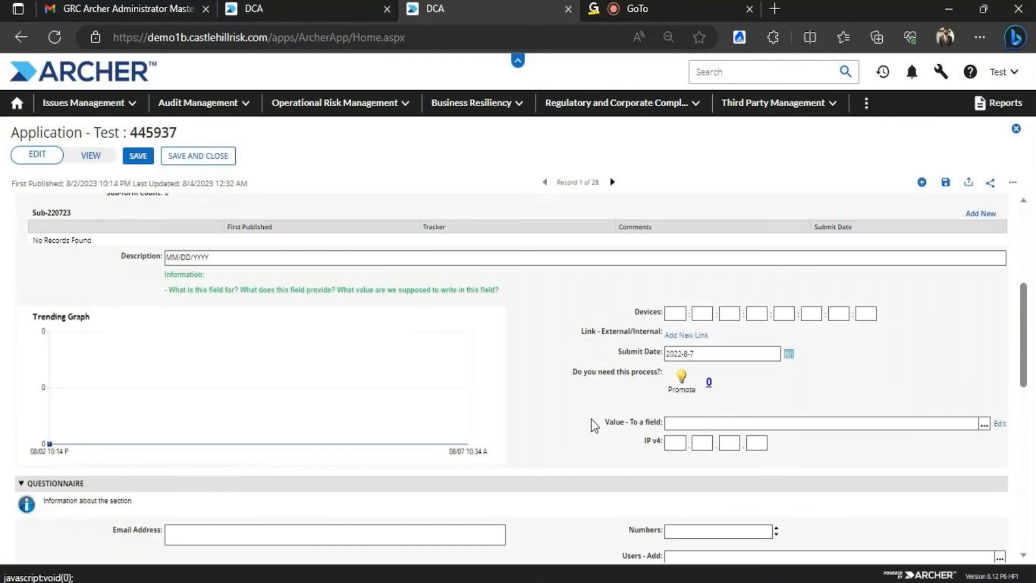
pyautogui.moveTo(715, 355); pyautogui.dragTo(664, 364)
pyautogui.press('BackSpace')
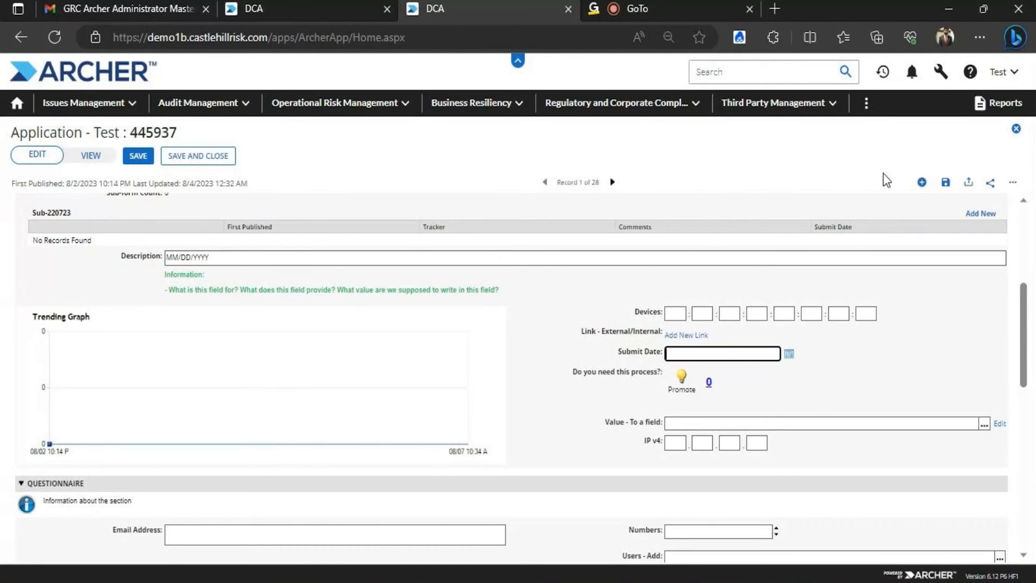
# Check the record's First Published and Last Updated dates and the field type list in the application designer.
pyautogui.moveTo(1021, 326); pyautogui.dragTo(1021, 259)
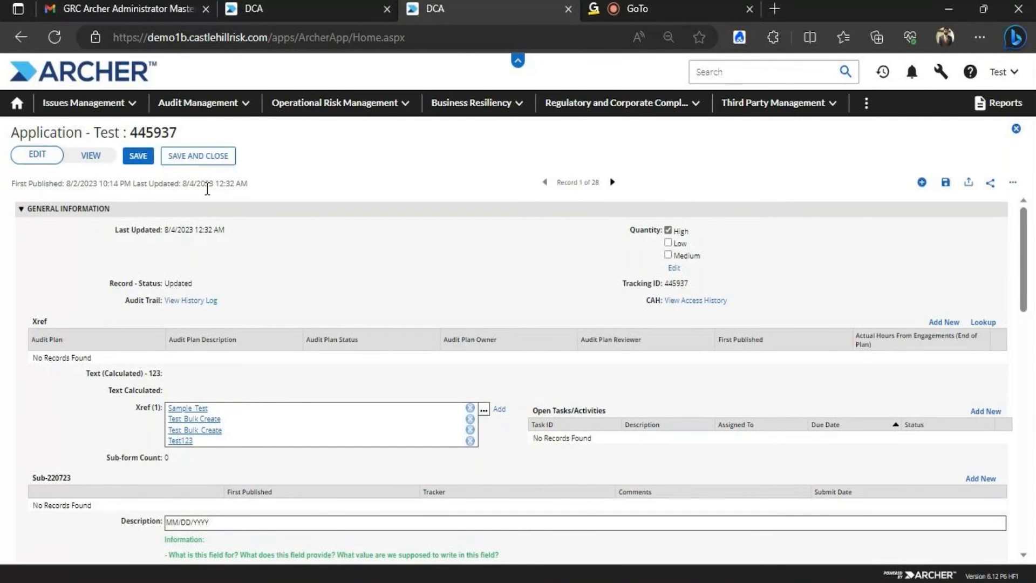
pyautogui.moveTo(1024, 238); pyautogui.dragTo(1028, 315)
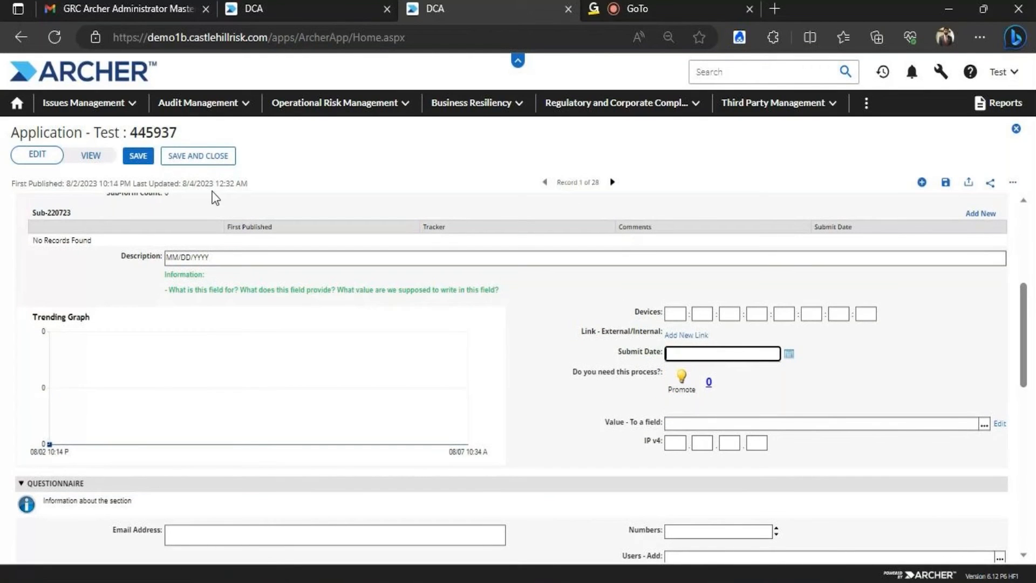
pyautogui.click(332, 5)
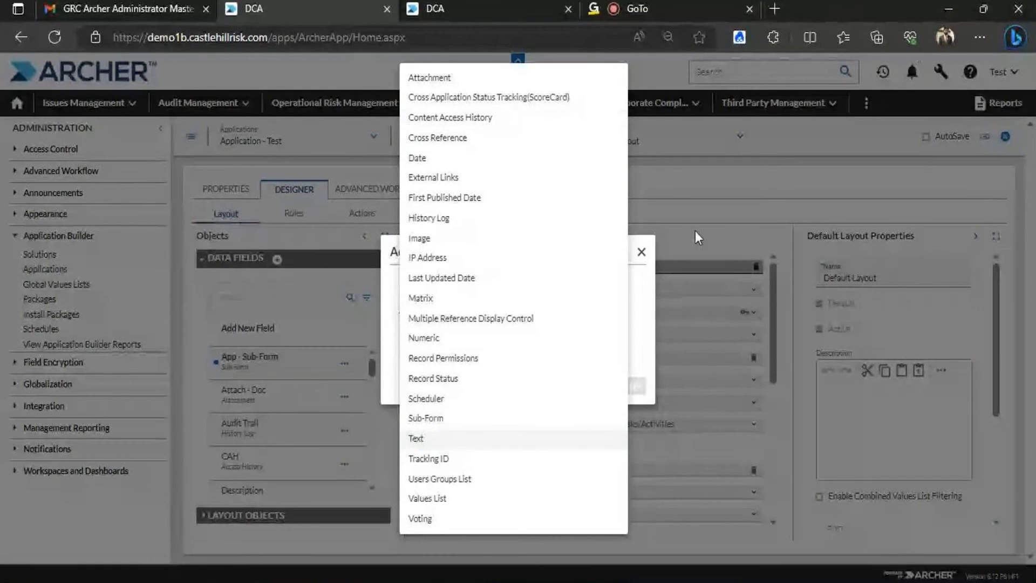
pyautogui.click(456, 7)
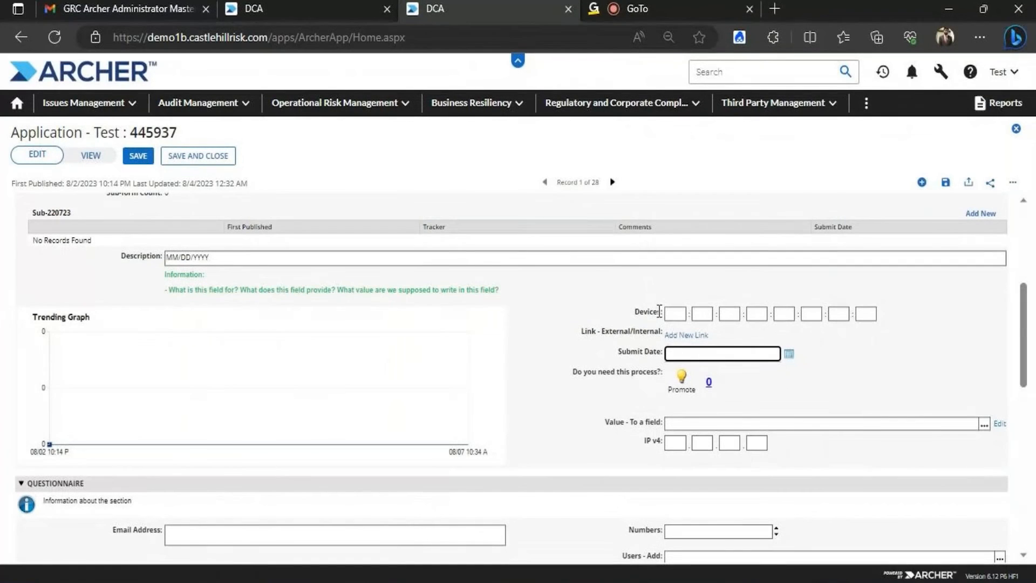
pyautogui.click(695, 334)
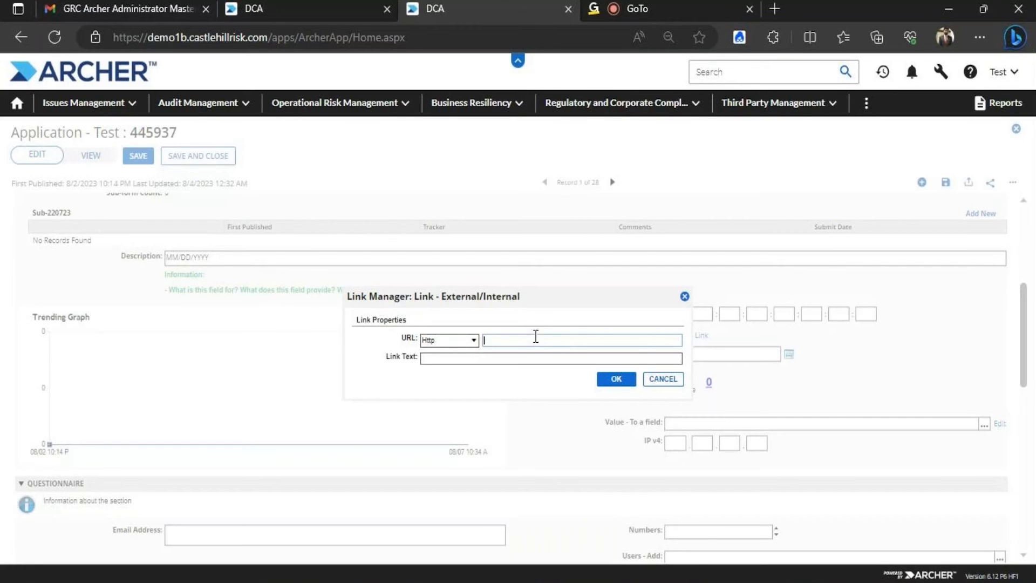
pyautogui.click(473, 340)
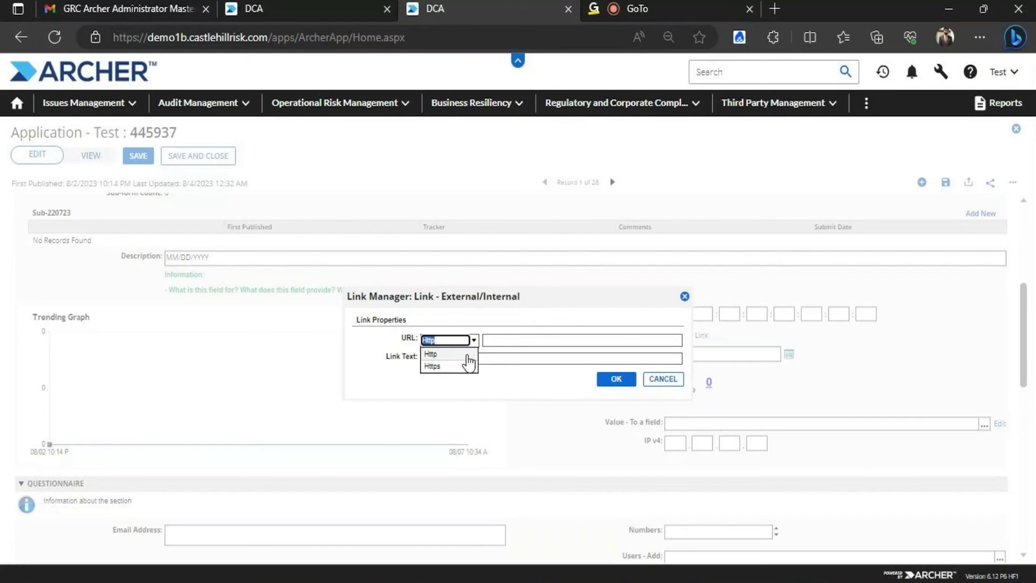
pyautogui.click(503, 342)
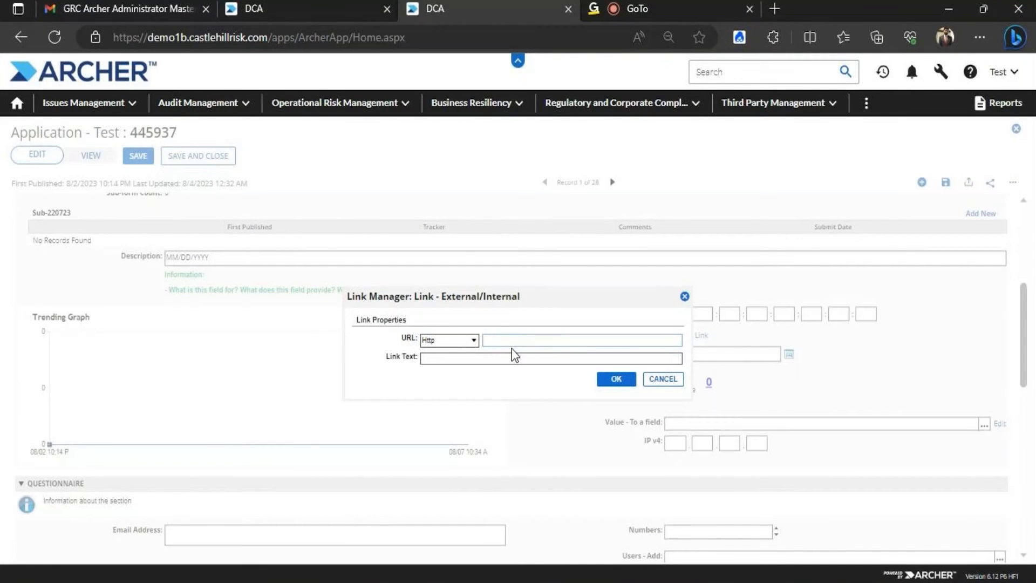
pyautogui.write('https:')
pyautogui.press('BackSpace')
pyautogui.press('BackSpace')
pyautogui.press('BackSpace')
pyautogui.press('BackSpace')
pyautogui.press('BackSpace')
pyautogui.press('BackSpace')
pyautogui.write('www.google.co.in')
# Set the link's display text to Google Search and add the link to the record.
pyautogui.click(510, 357)
pyautogui.write('Googe')
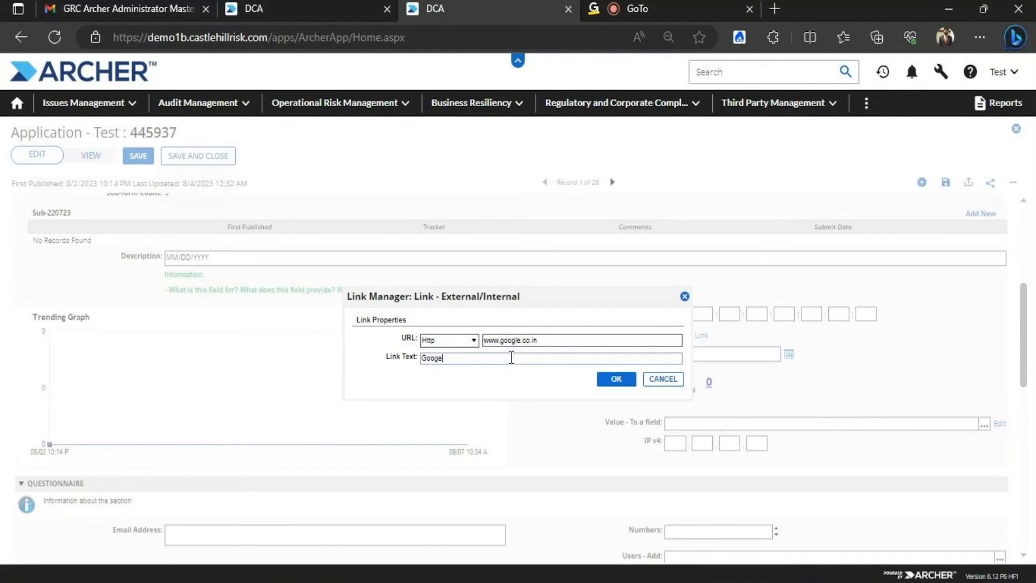
pyautogui.press('BackSpace')
pyautogui.write('le Search')
pyautogui.click(616, 378)
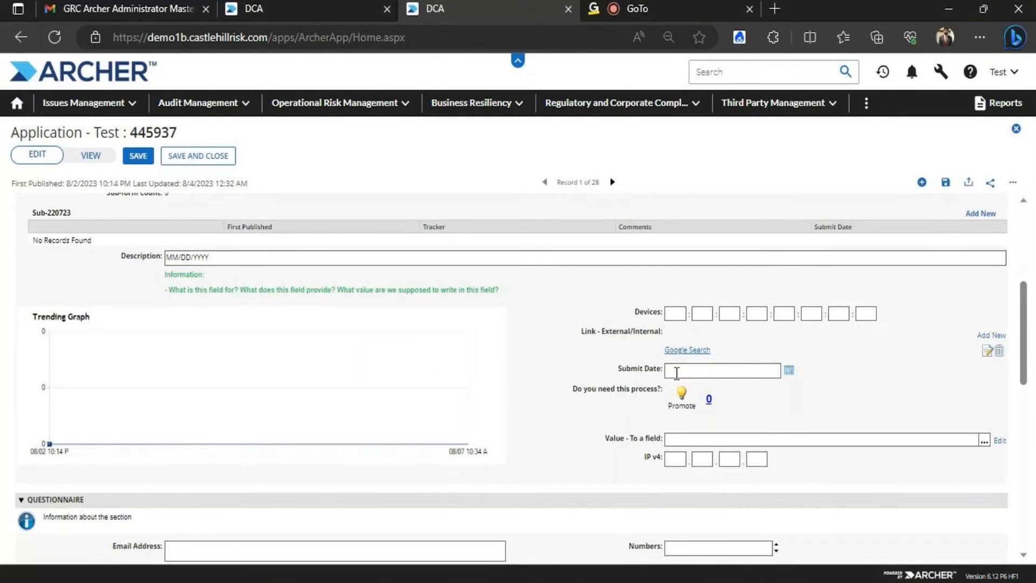
# Save the record, test the Google Search link, and close the page it opens.
pyautogui.click(136, 157)
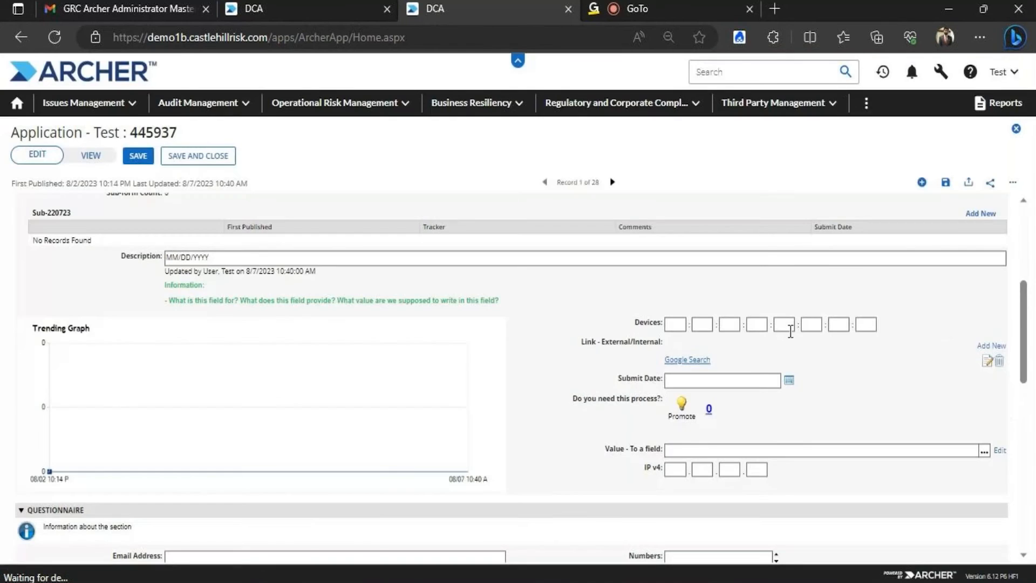
pyautogui.click(676, 360)
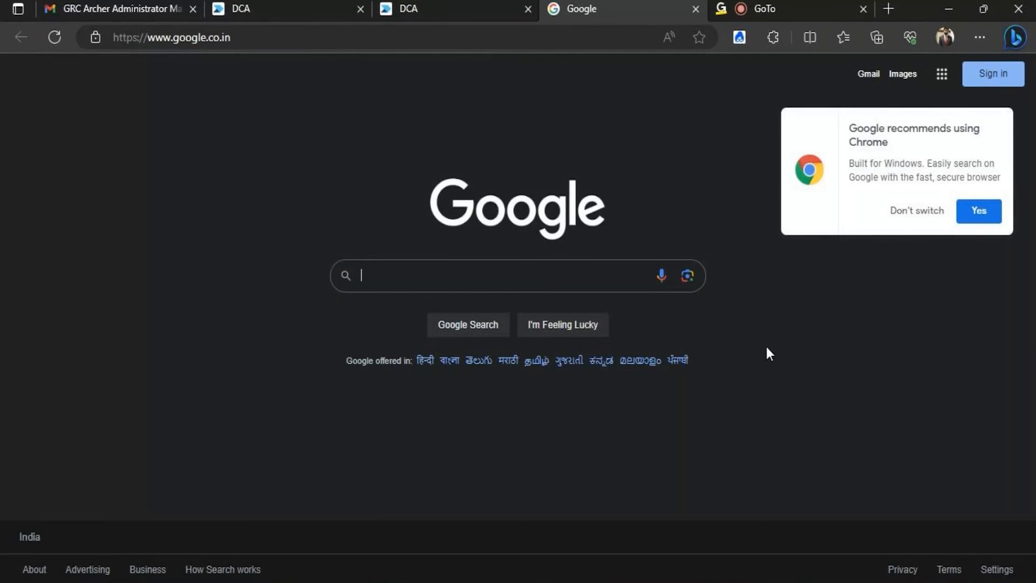
pyautogui.click(694, 9)
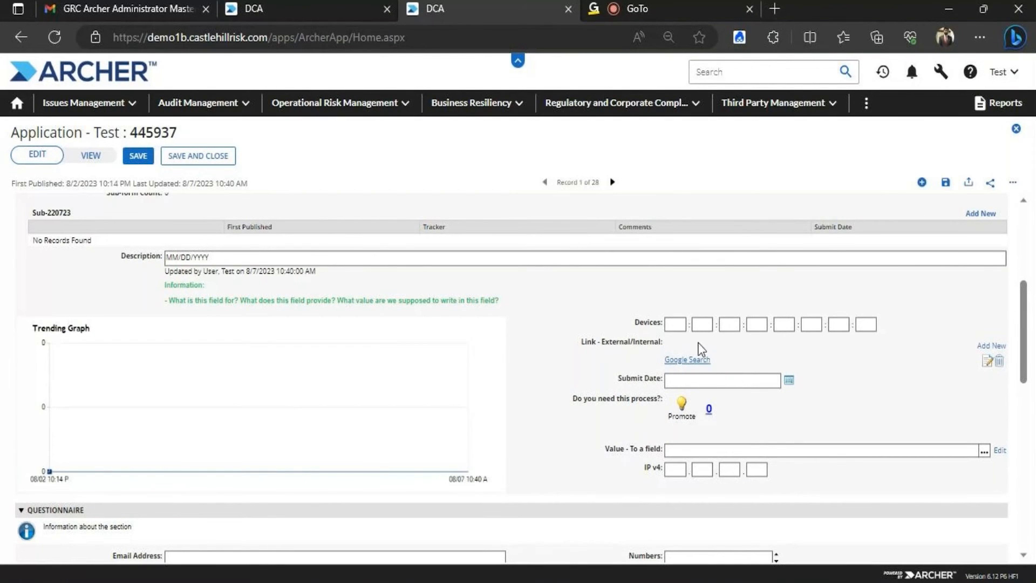
# Check the available field types in the application designer and return to the record.
pyautogui.moveTo(1022, 311)
pyautogui.mouseDown()
pyautogui.moveTo(1023, 258)
pyautogui.moveTo(1030, 326)
pyautogui.mouseUp()
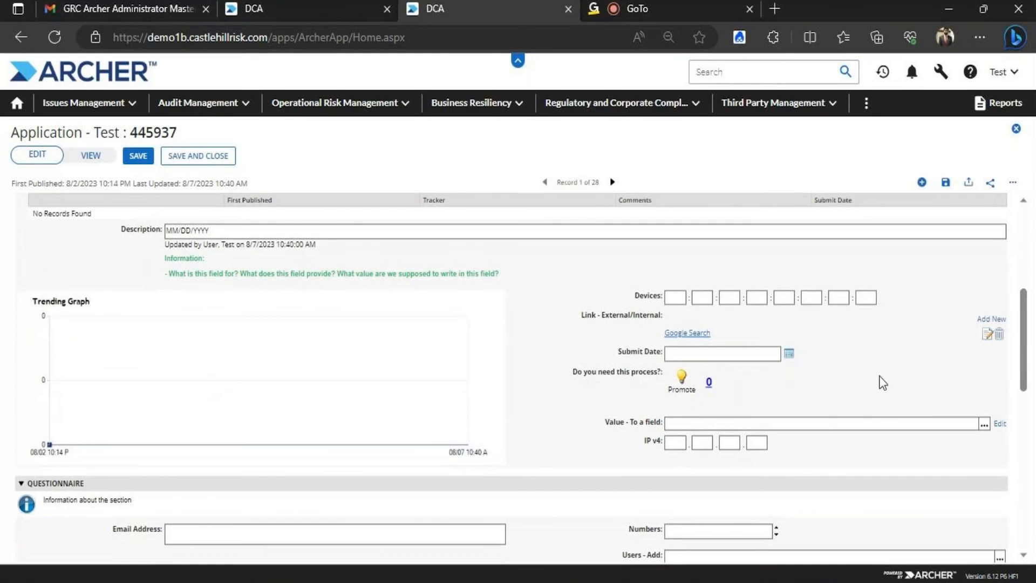
pyautogui.click(272, 8)
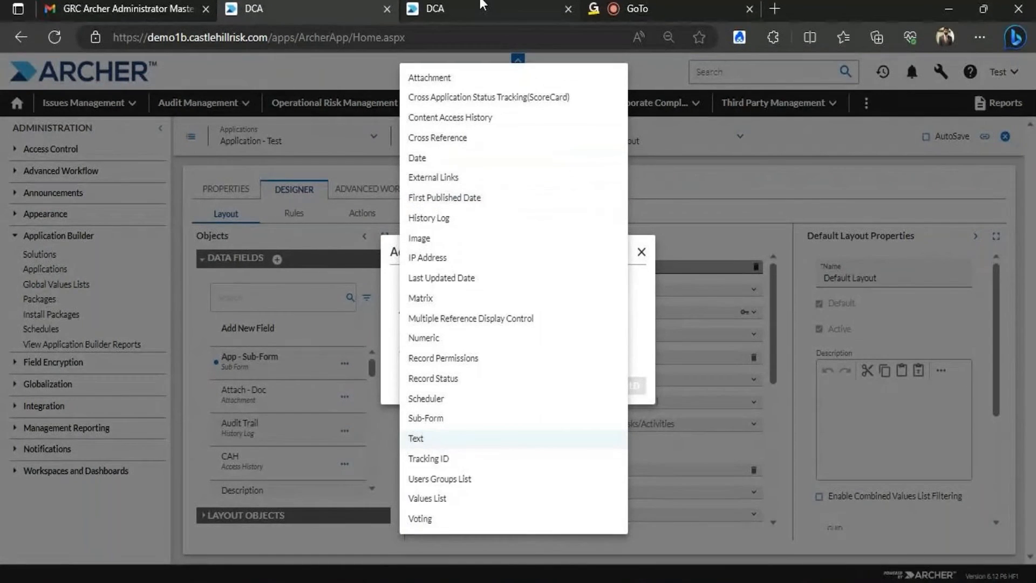
pyautogui.click(448, 8)
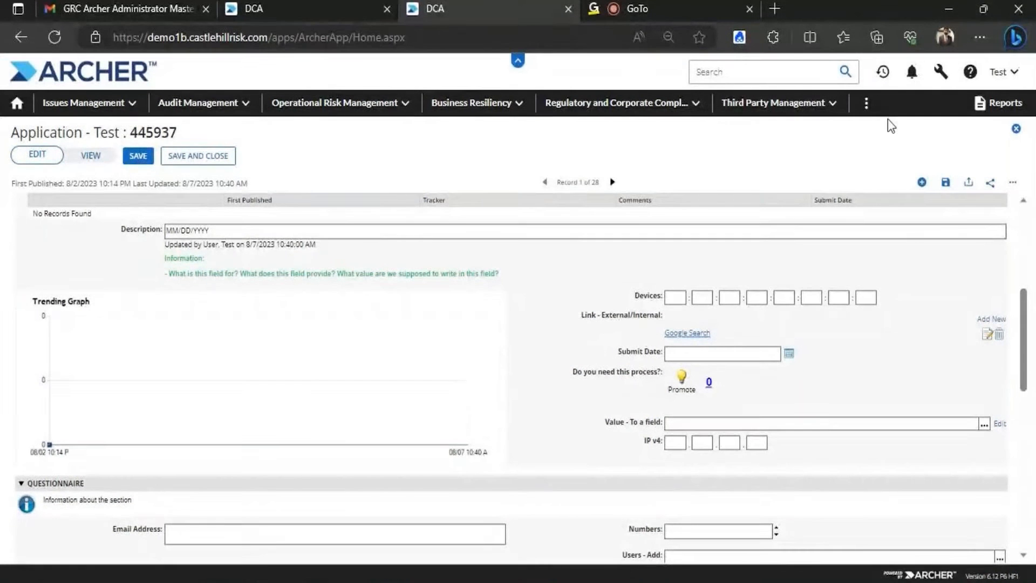
# Create and save a new Level 1 - Internal Auditors record, check its First Published date, and close it.
pyautogui.click(921, 183)
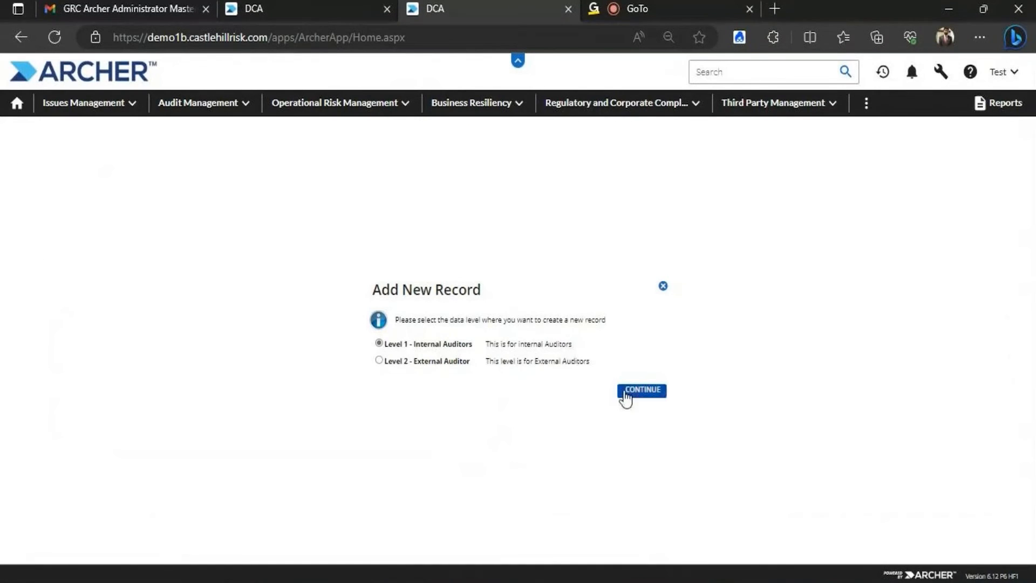
pyautogui.click(629, 398)
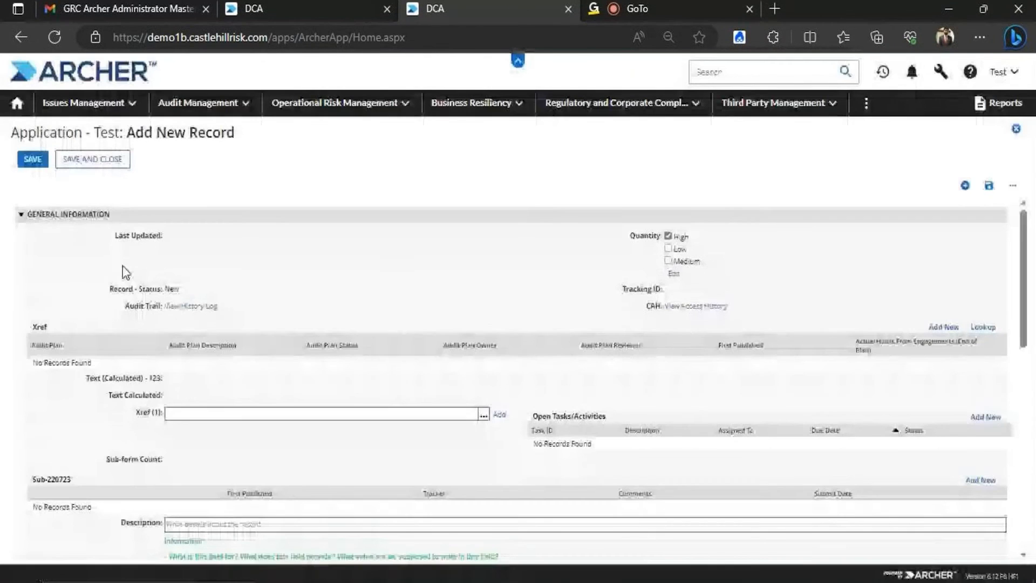
pyautogui.click(33, 159)
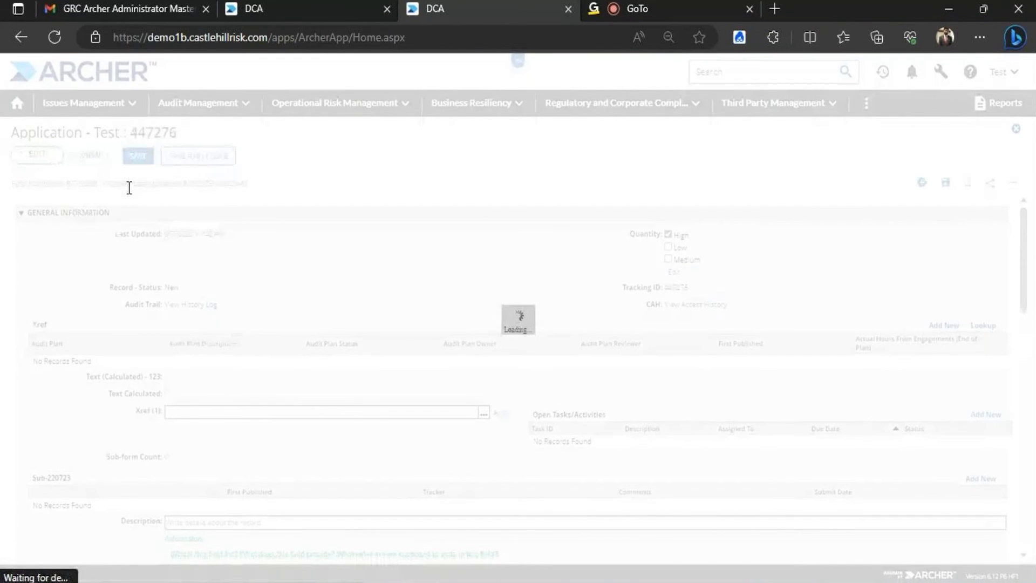
pyautogui.moveTo(131, 186); pyautogui.dragTo(78, 185)
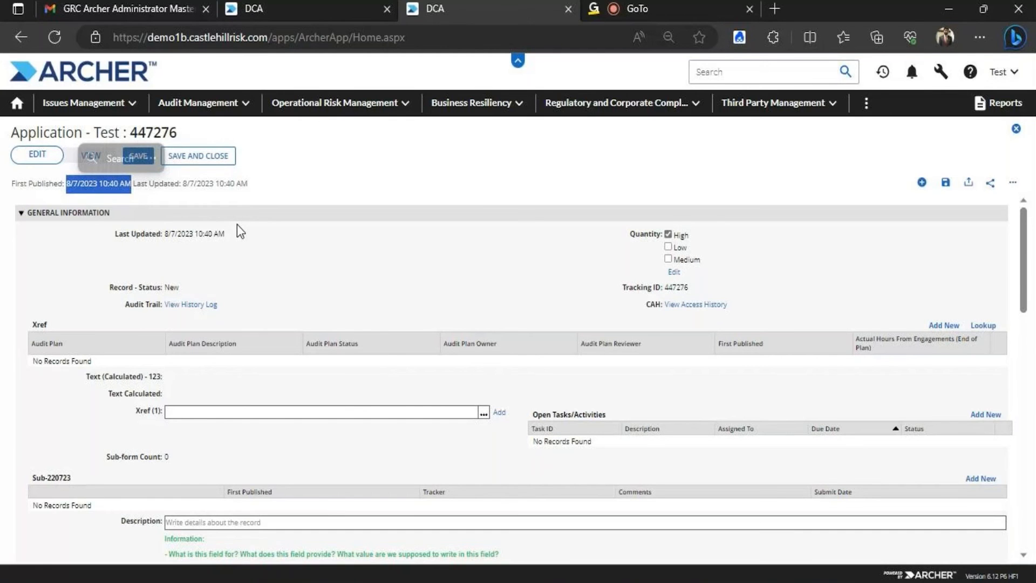
pyautogui.click(271, 206)
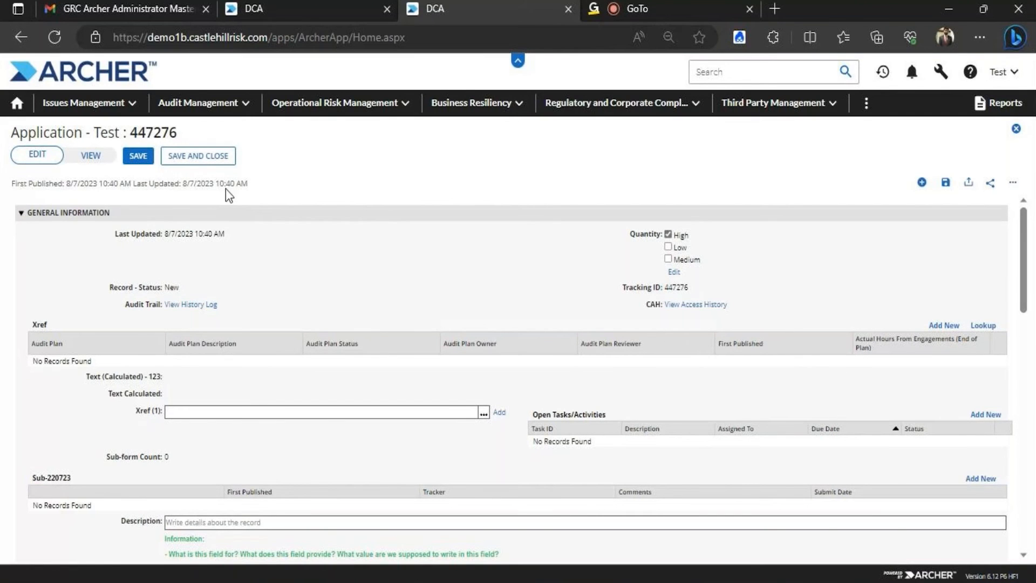
pyautogui.click(1016, 130)
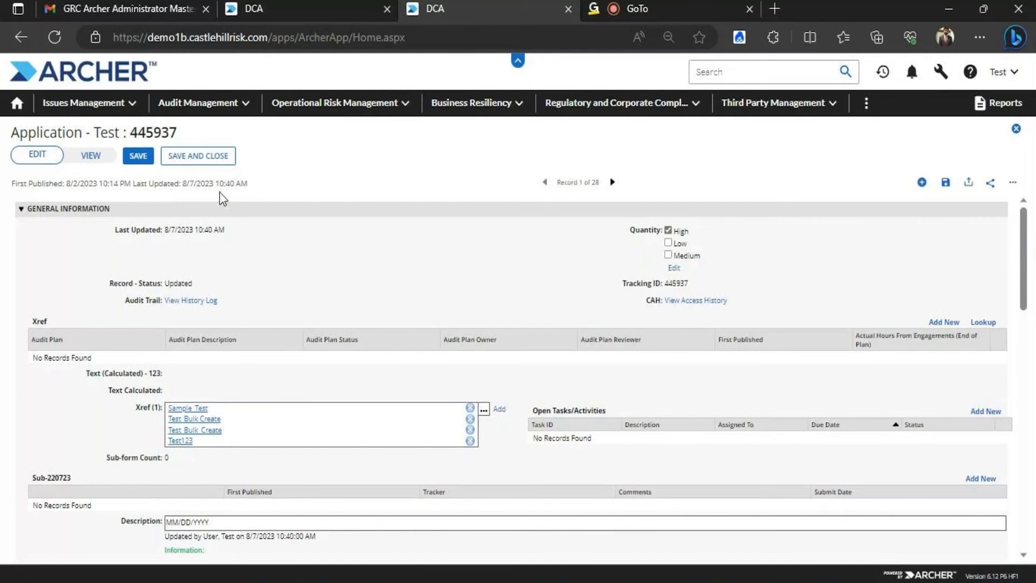
# Add Low and Medium to the original record's Quantity selection, save it, and check the Last Updated date.
pyautogui.click(668, 242)
pyautogui.click(667, 254)
pyautogui.click(138, 157)
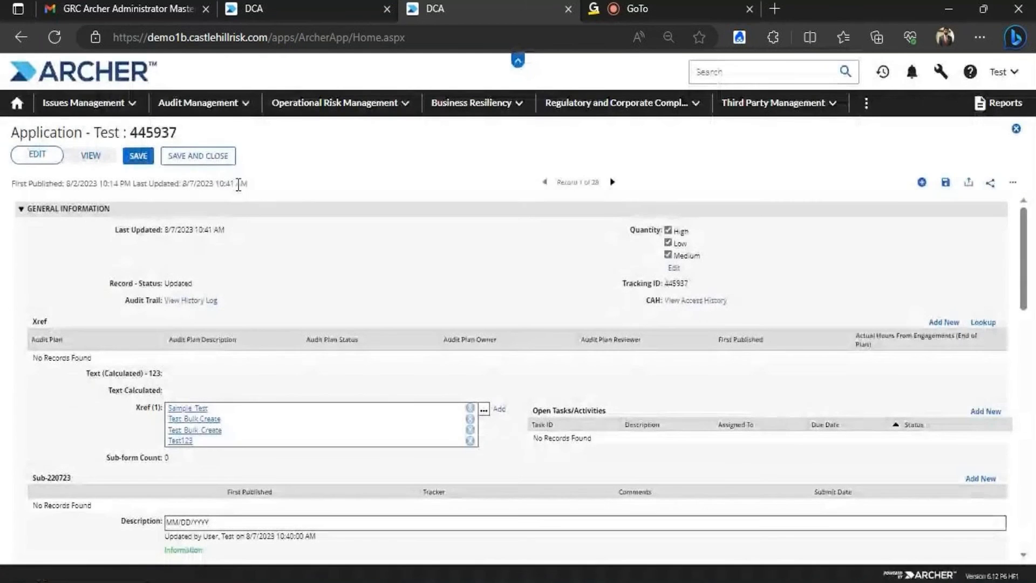
pyautogui.moveTo(246, 183); pyautogui.dragTo(186, 186)
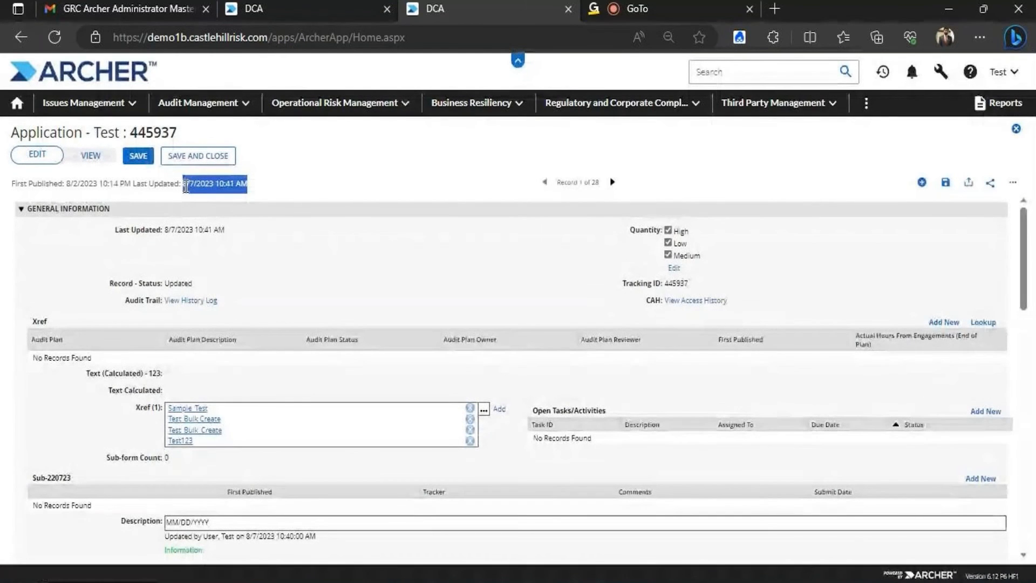
pyautogui.click(275, 190)
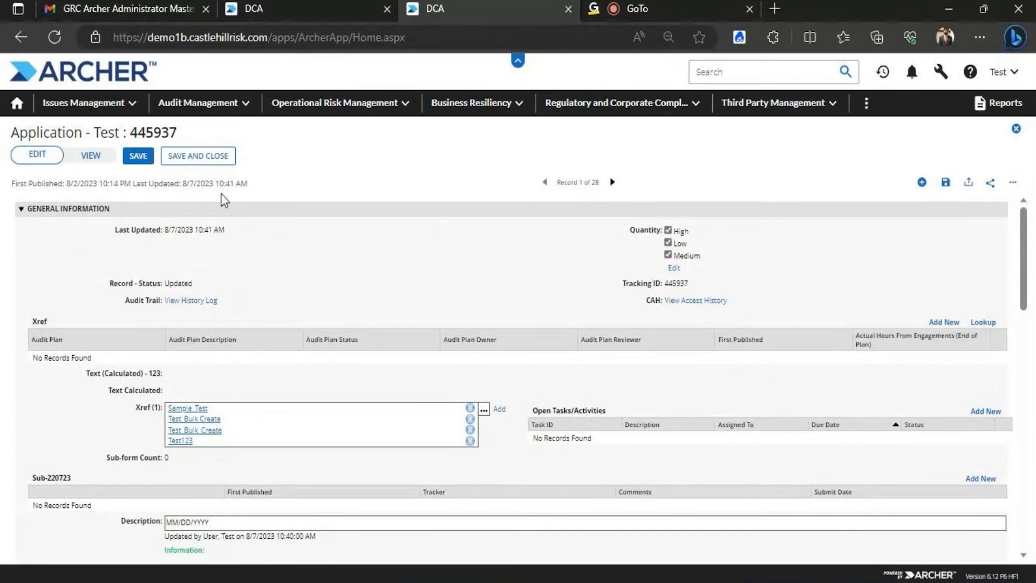
# Check the History Log field type in the designer and open the record's Audit Trail history log from view mode.
pyautogui.click(97, 156)
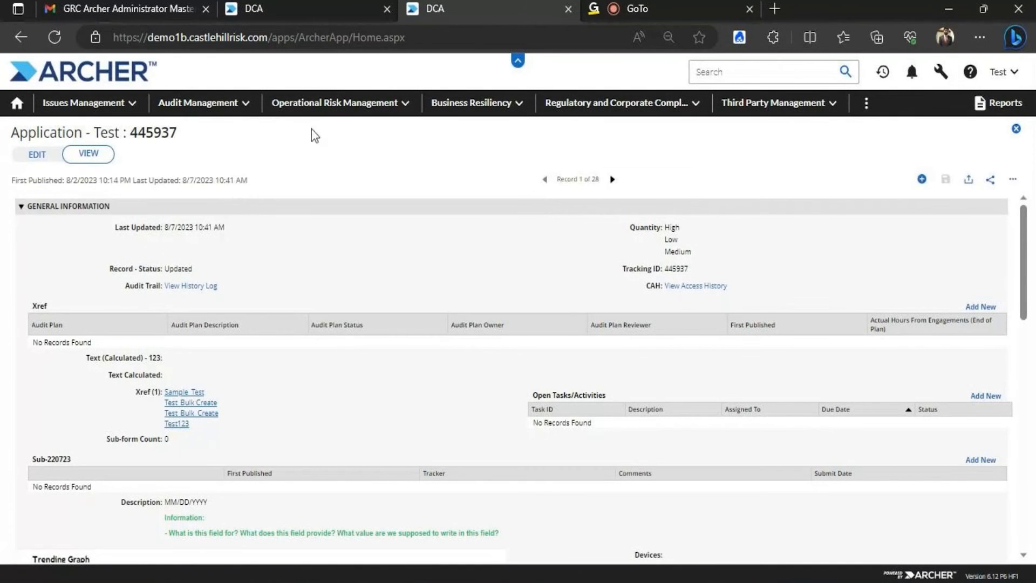
pyautogui.moveTo(1028, 220); pyautogui.dragTo(986, 193)
pyautogui.click(325, 5)
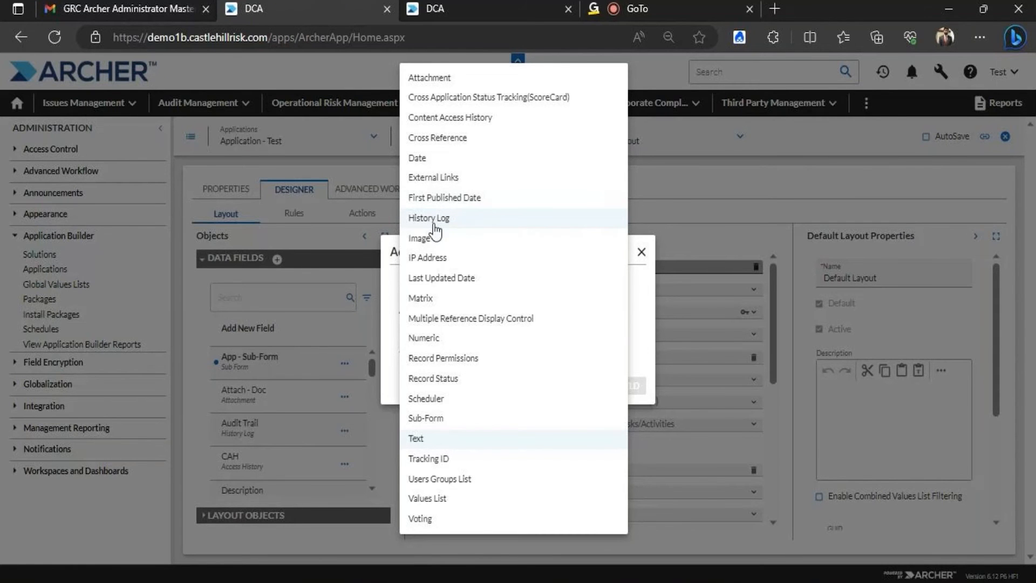
pyautogui.click(477, 6)
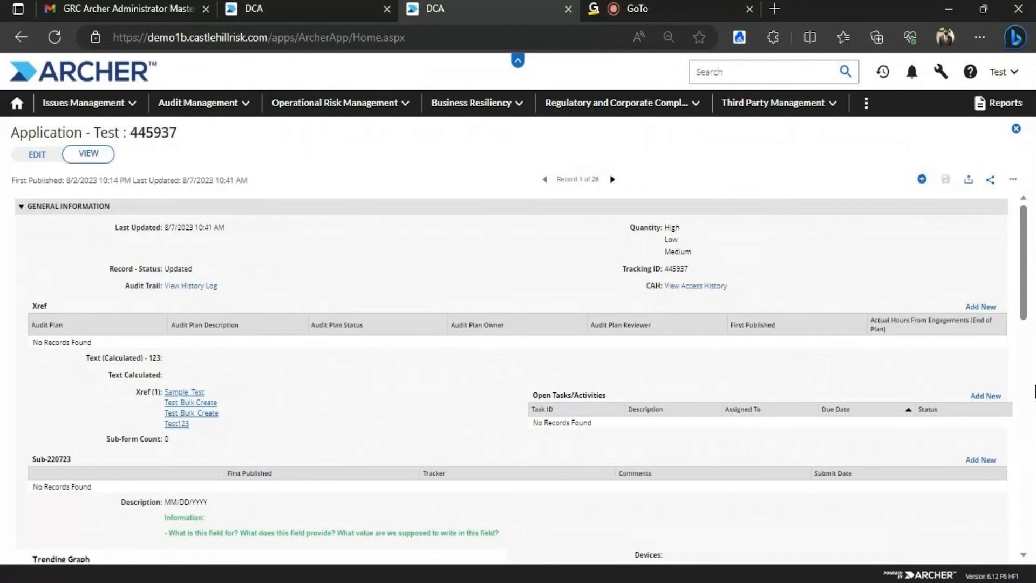
pyautogui.moveTo(1024, 245)
pyautogui.mouseDown()
pyautogui.moveTo(1031, 482)
pyautogui.moveTo(1033, 237)
pyautogui.mouseUp()
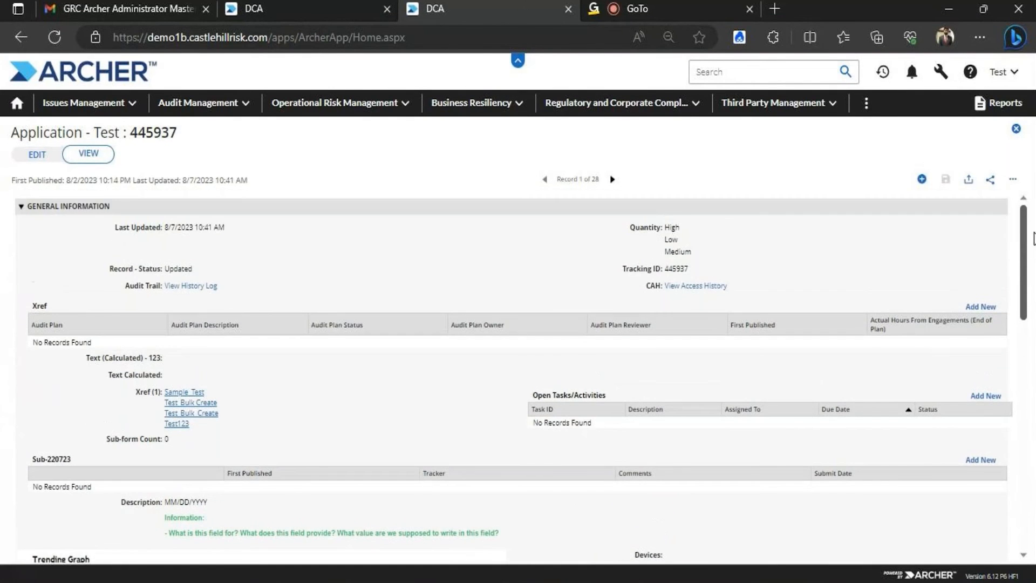
pyautogui.click(193, 287)
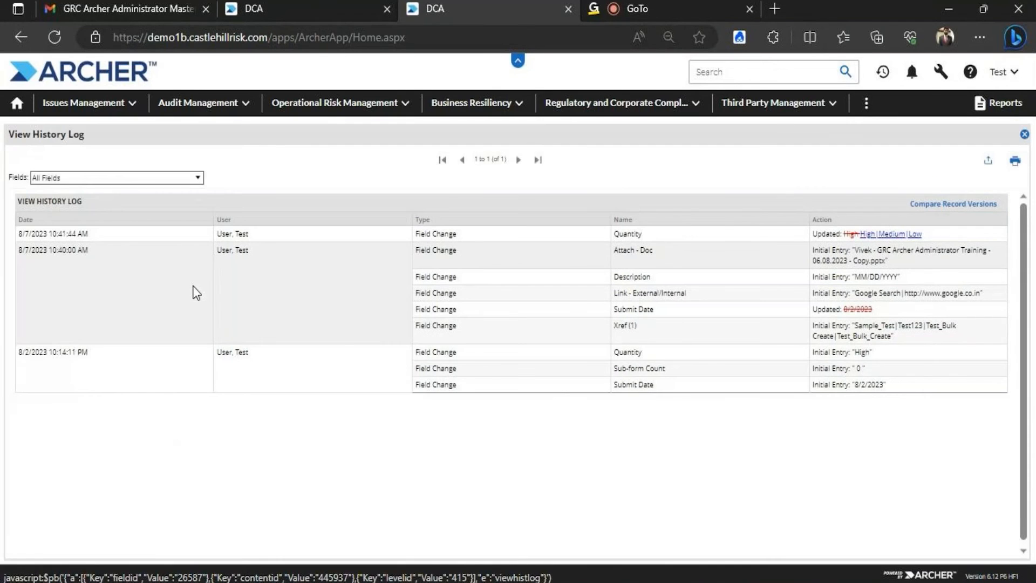
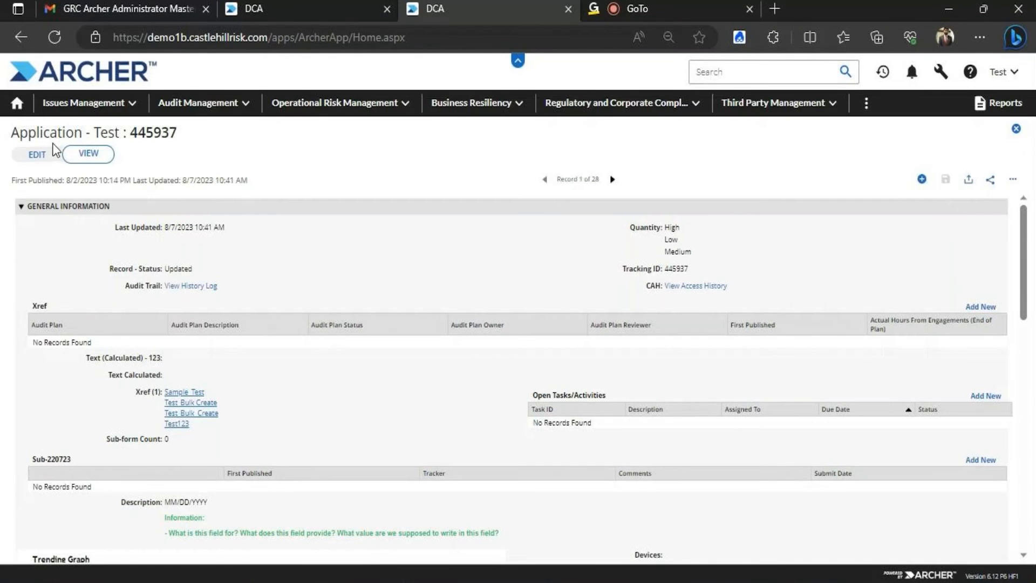
# Return the record to edit mode, remove Sample_Test and one Test_Bulk_Create entry from Xref (1), and save.
pyautogui.click(47, 153)
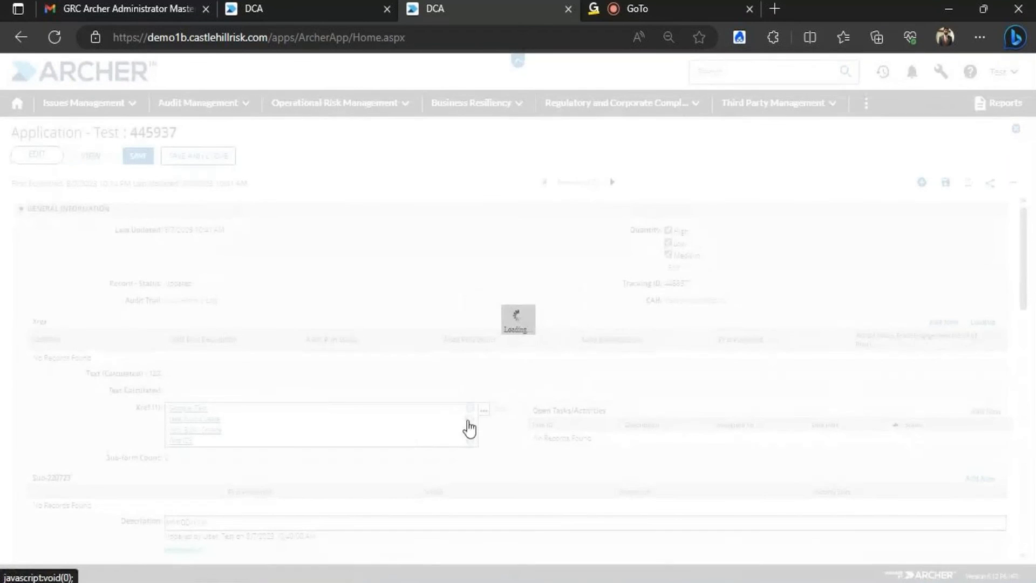
pyautogui.click(470, 420)
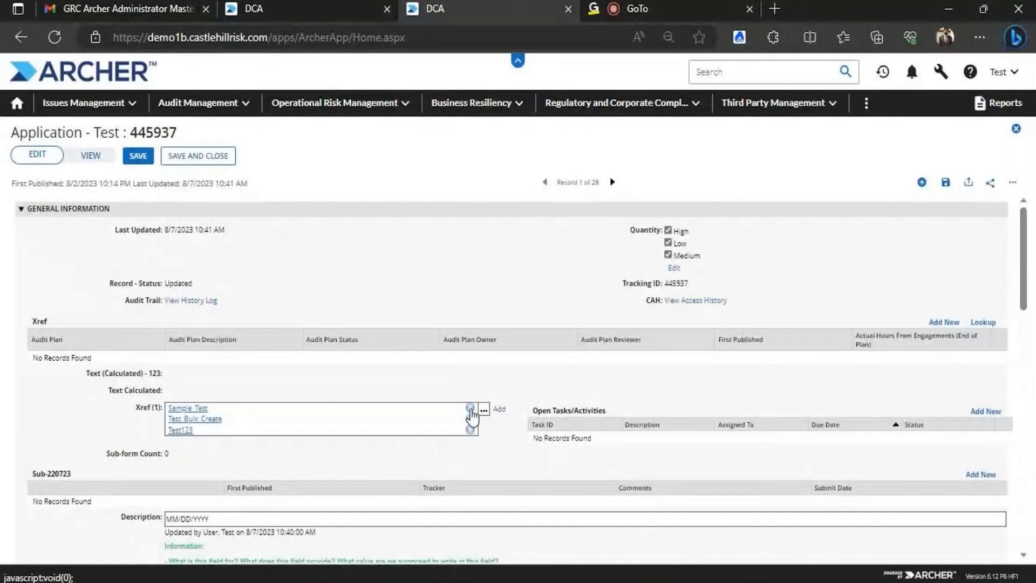
pyautogui.click(471, 409)
pyautogui.click(138, 155)
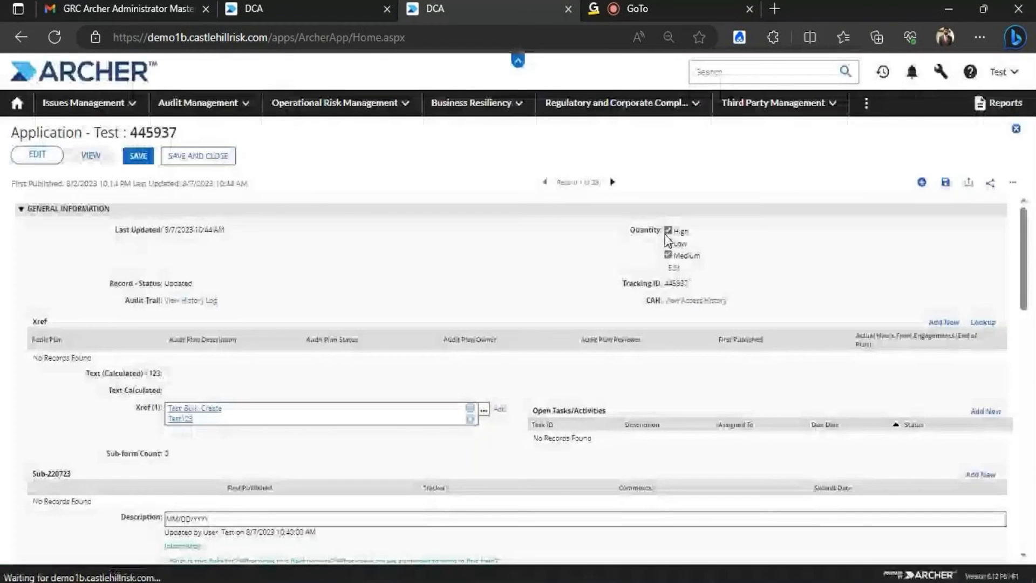
# Leave only Low selected in the Quantity field and save the record.
pyautogui.click(668, 243)
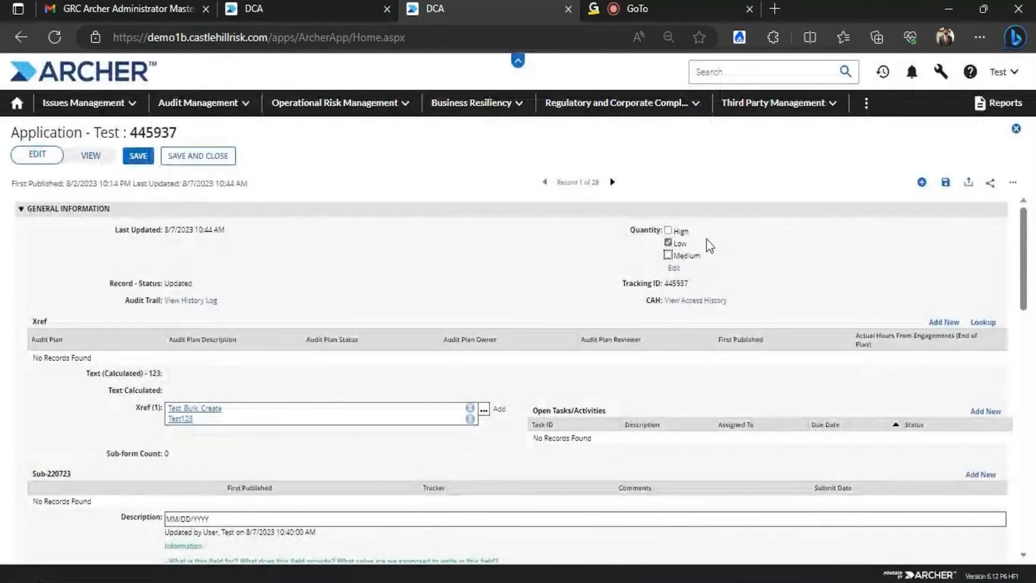
pyautogui.click(668, 254)
pyautogui.click(138, 156)
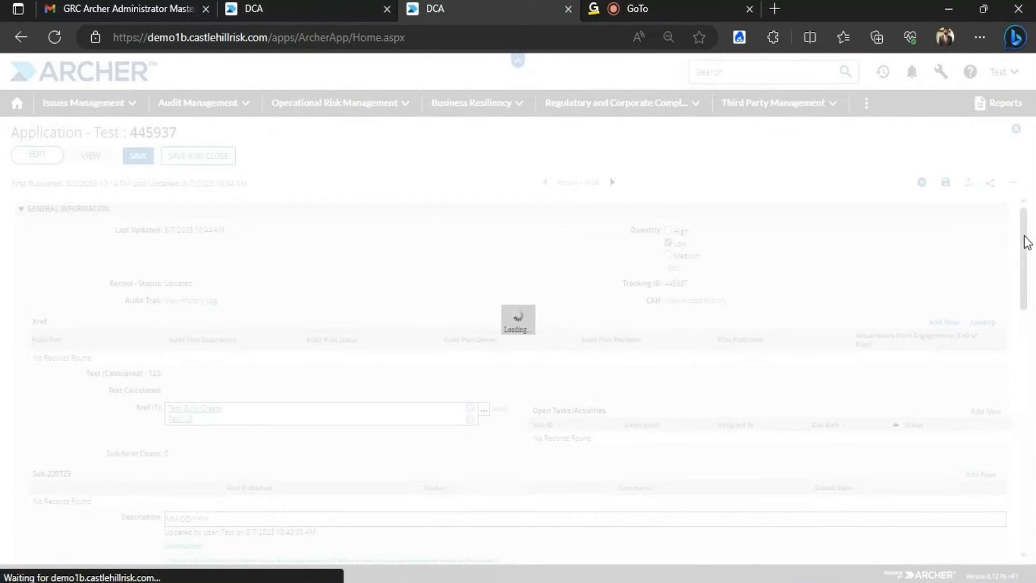
# Replace the Description text with 08072023 and save the record.
pyautogui.moveTo(1024, 244); pyautogui.dragTo(1027, 265)
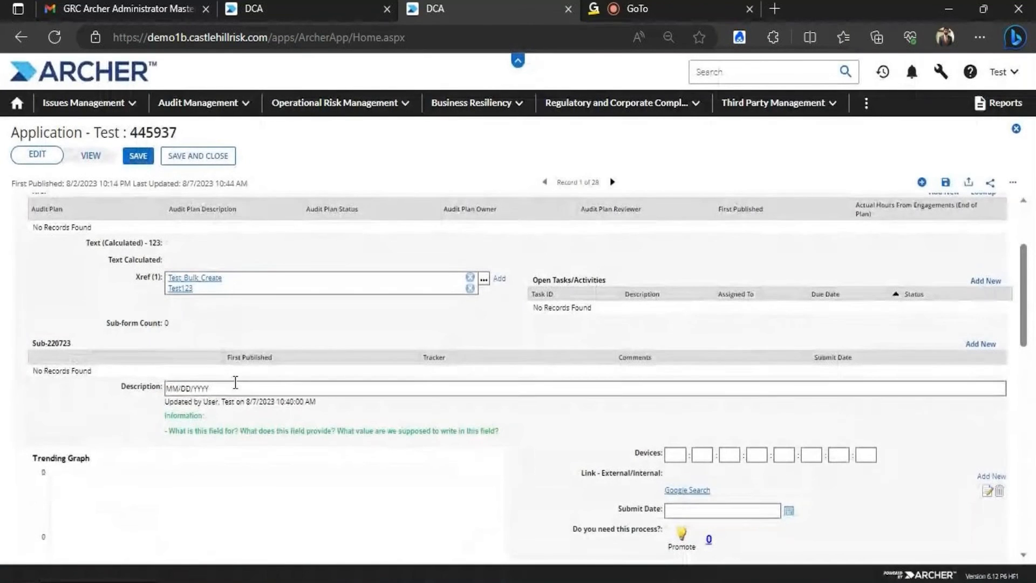
pyautogui.moveTo(694, 385); pyautogui.dragTo(118, 386)
pyautogui.write('07')
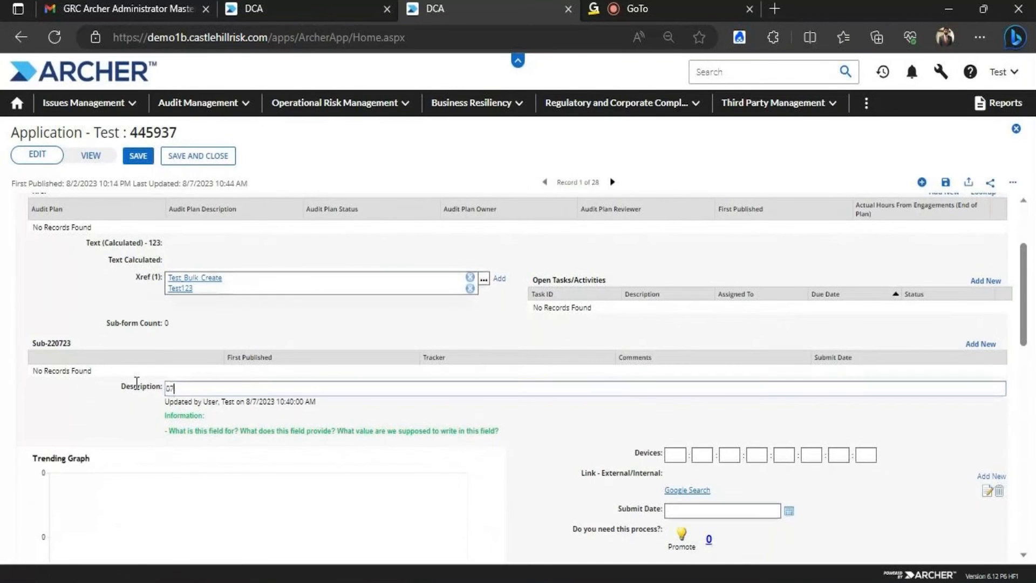
pyautogui.press('BackSpace')
pyautogui.write('8072023')
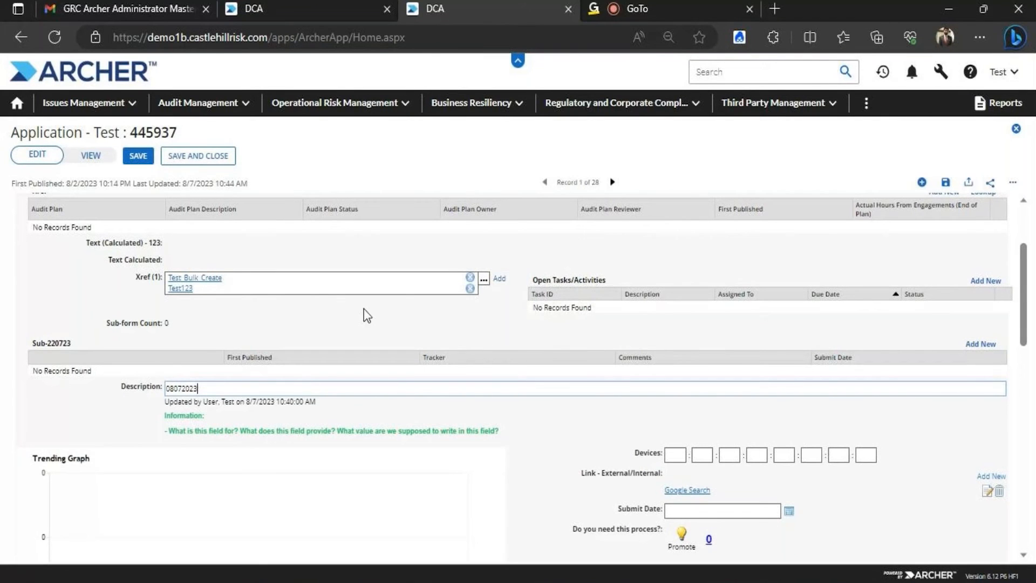
pyautogui.click(148, 157)
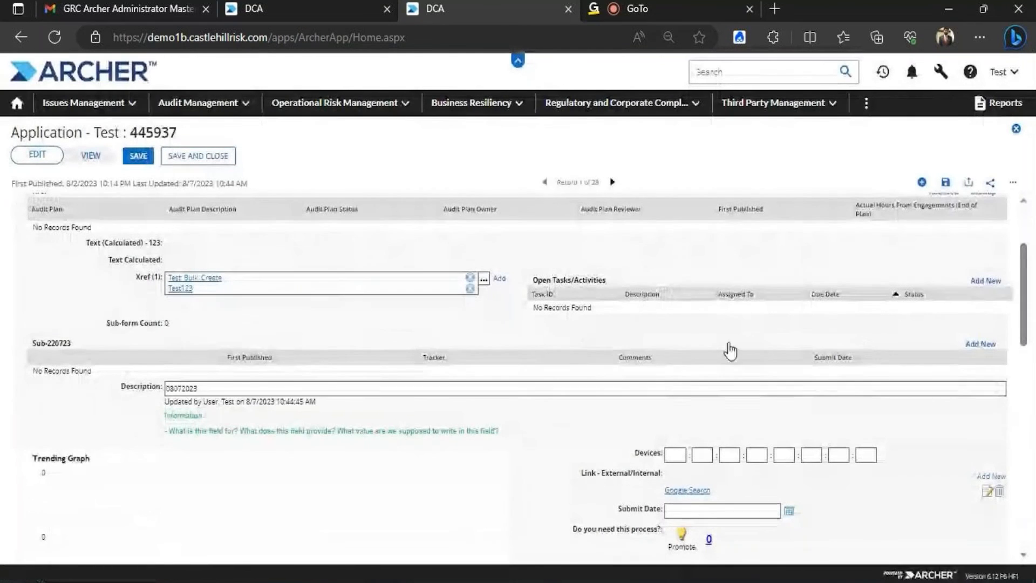
# Open the record's history log and examine the logged changes to the Description, Quantity and Xref (1) fields.
pyautogui.scroll(-3, 1020, 323)
pyautogui.moveTo(1030, 307); pyautogui.dragTo(1024, 192)
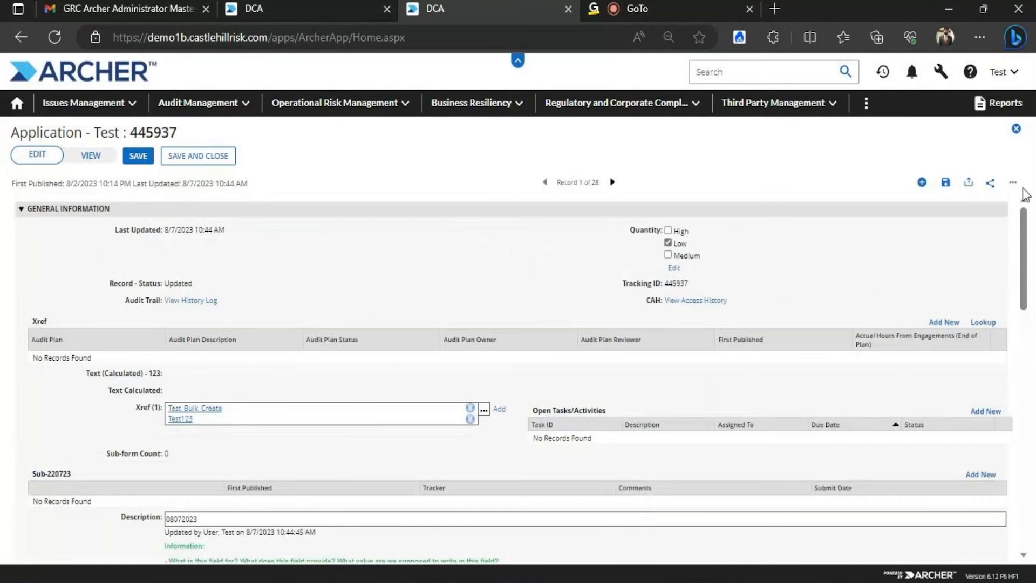
pyautogui.click(207, 303)
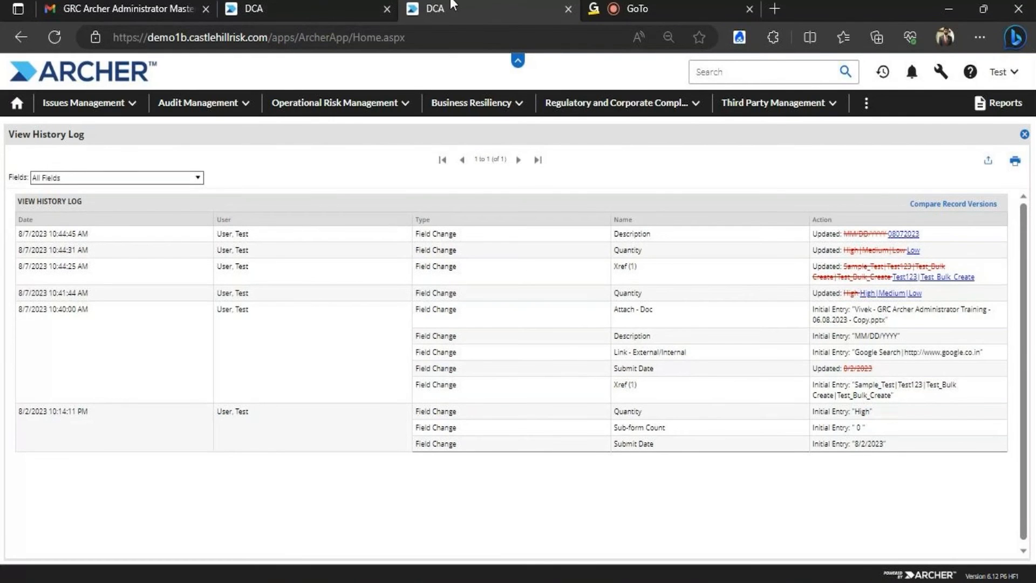
pyautogui.click(341, 6)
pyautogui.click(517, 7)
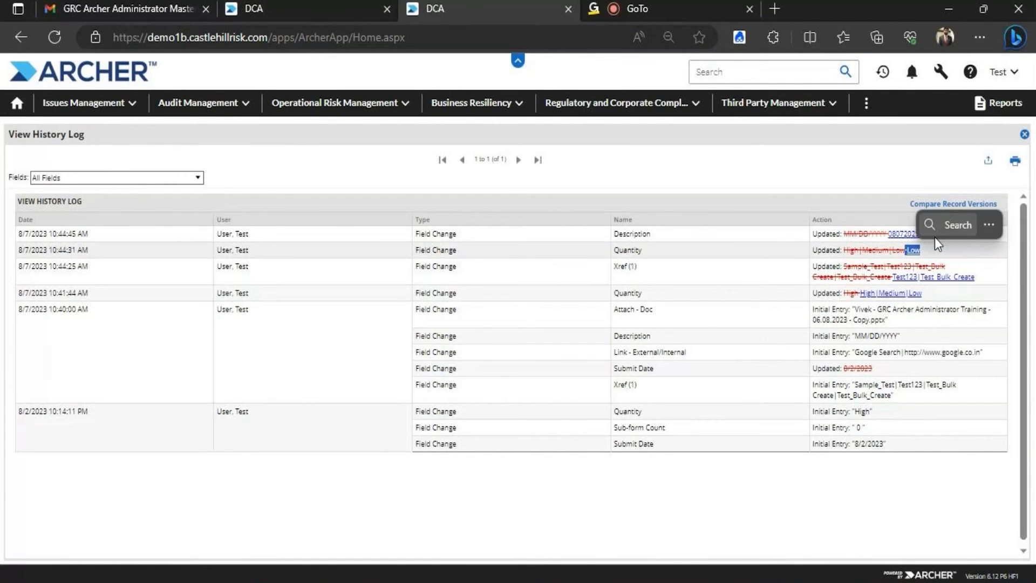
pyautogui.click(896, 252)
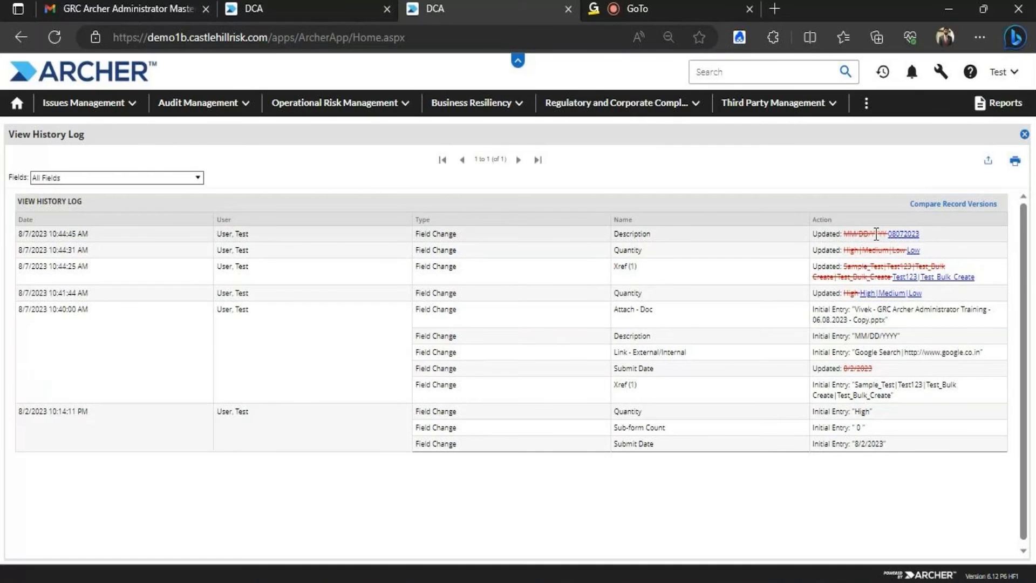
pyautogui.moveTo(923, 238); pyautogui.dragTo(887, 235)
pyautogui.click(889, 193)
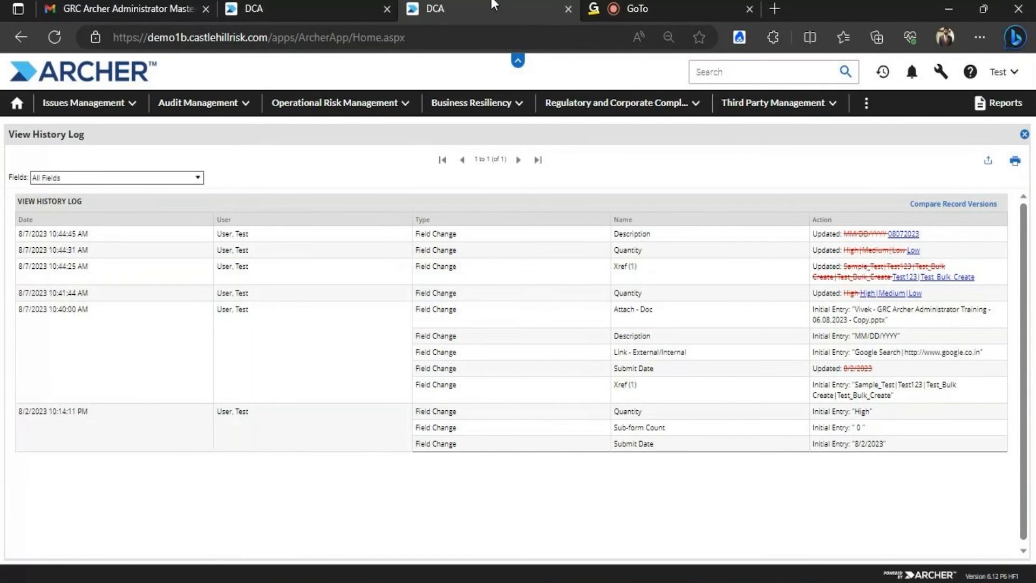
# Export the record's history log as a Rich Text File and download the exported file.
pyautogui.click(323, 9)
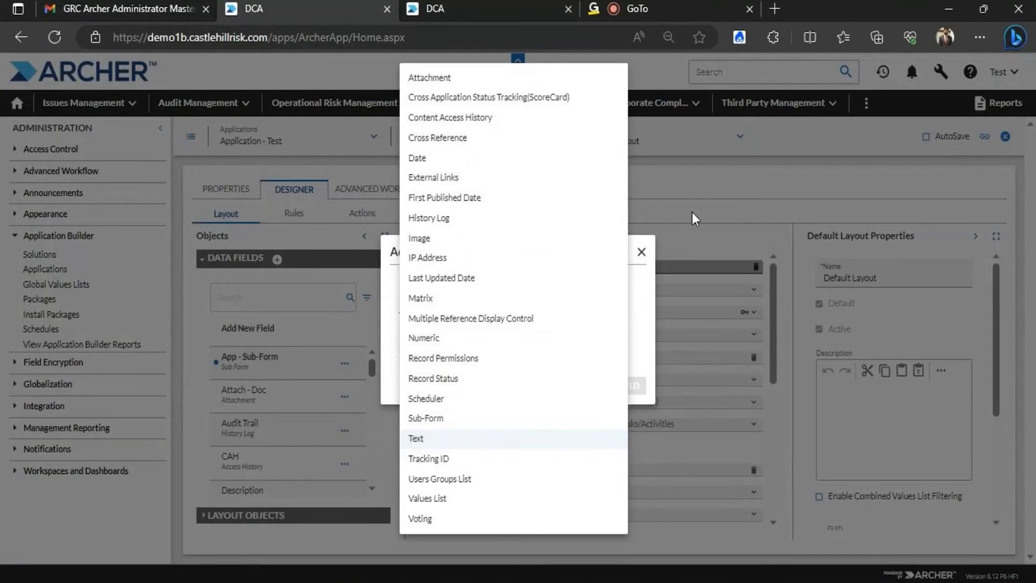
pyautogui.click(508, 4)
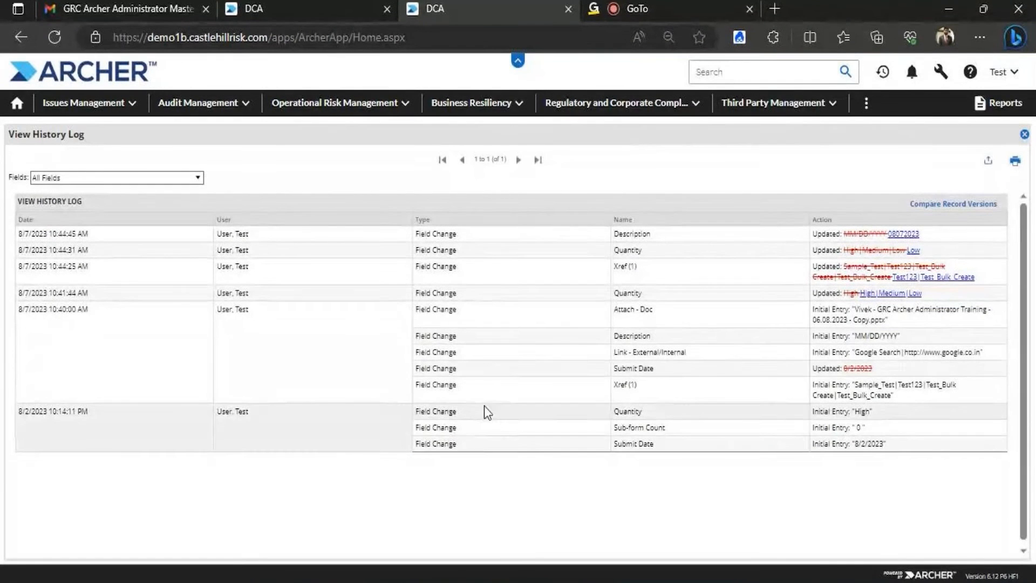
pyautogui.click(989, 162)
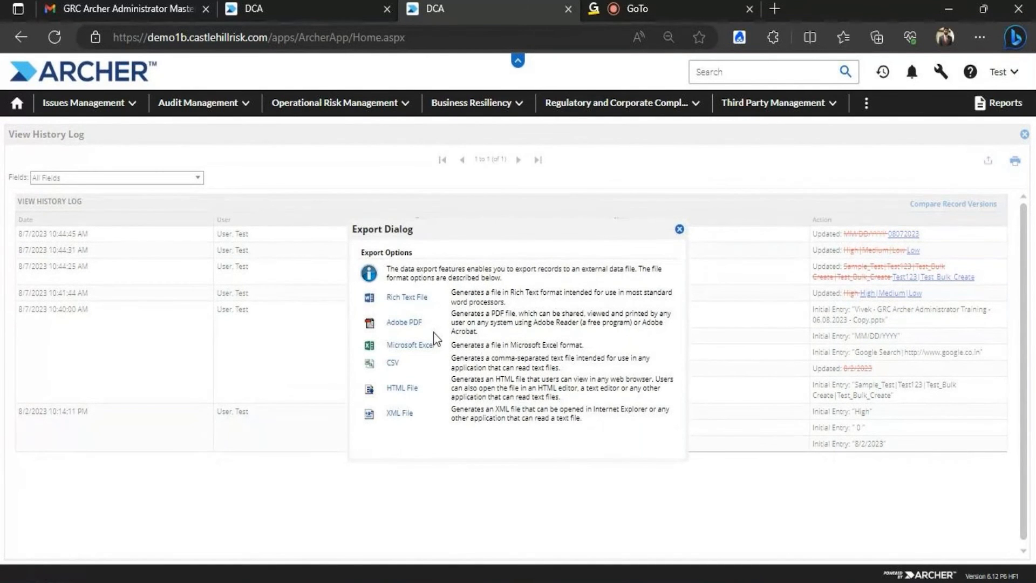
pyautogui.click(406, 298)
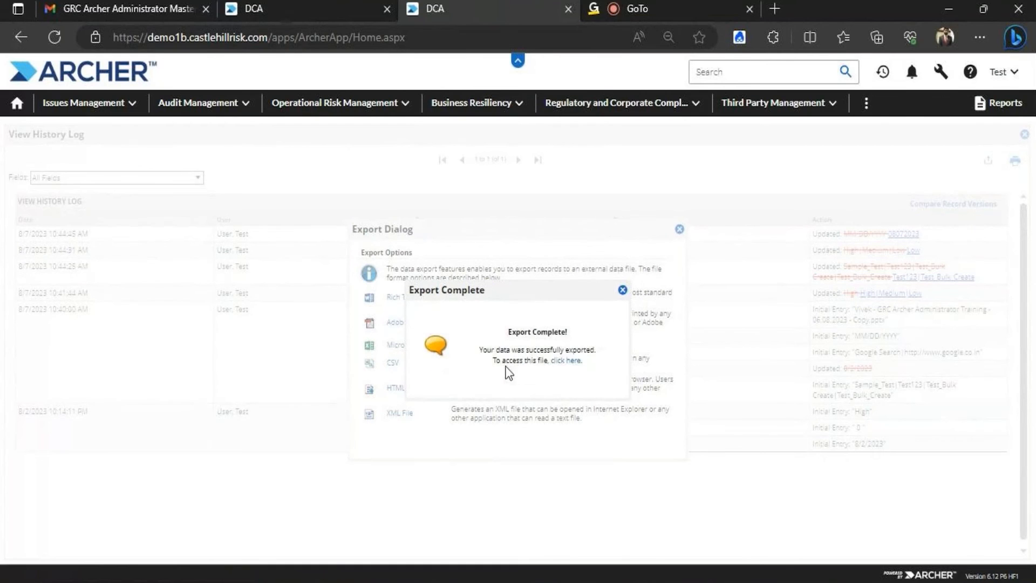
pyautogui.click(560, 367)
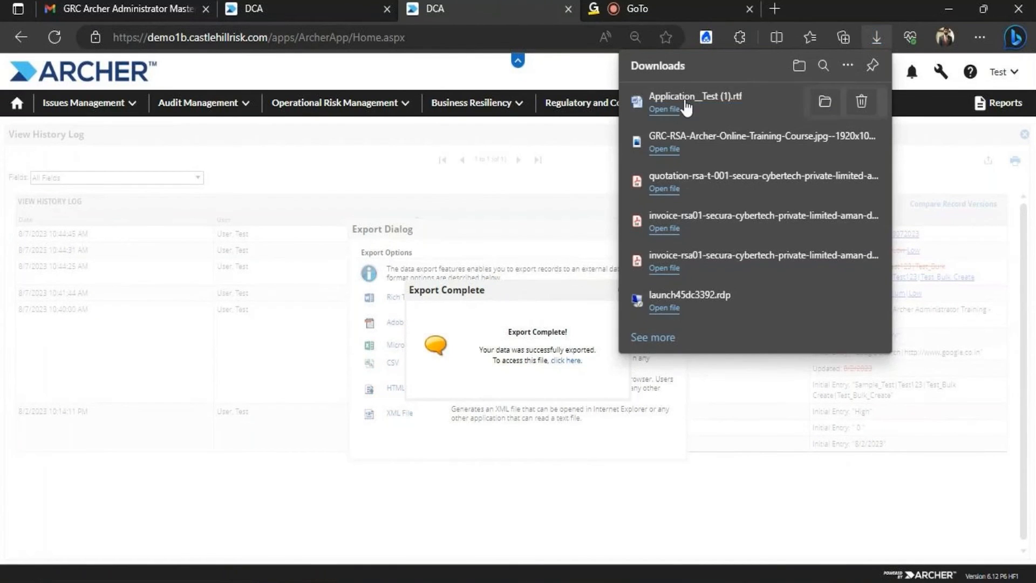
# Open the downloaded Application__Test (1).rtf in Word, review the original and new values of the logged changes, and close it.
pyautogui.click(664, 110)
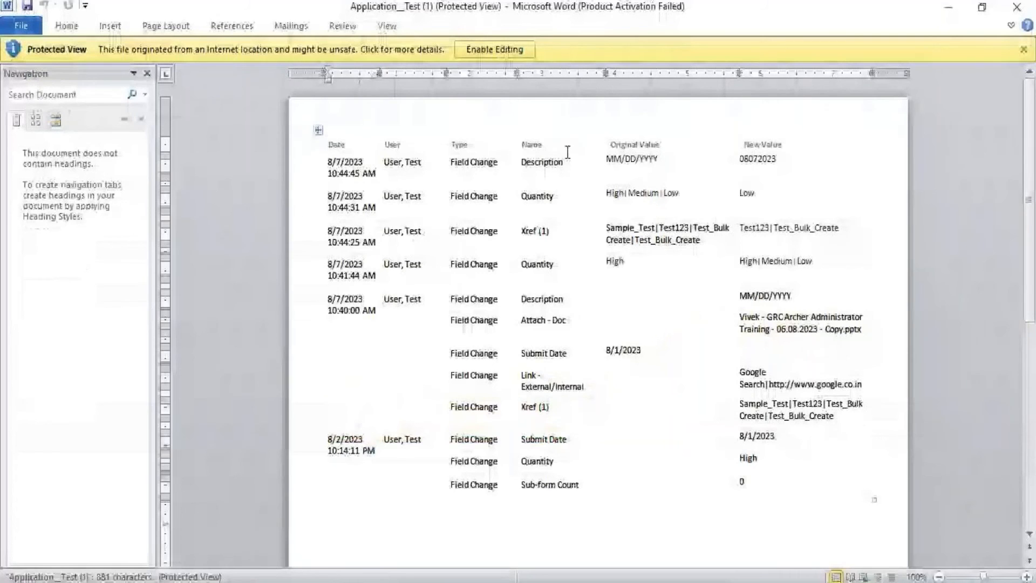
pyautogui.click(670, 451)
pyautogui.moveTo(1028, 114)
pyautogui.mouseDown()
pyautogui.moveTo(1028, 304)
pyautogui.moveTo(1031, 110)
pyautogui.mouseUp()
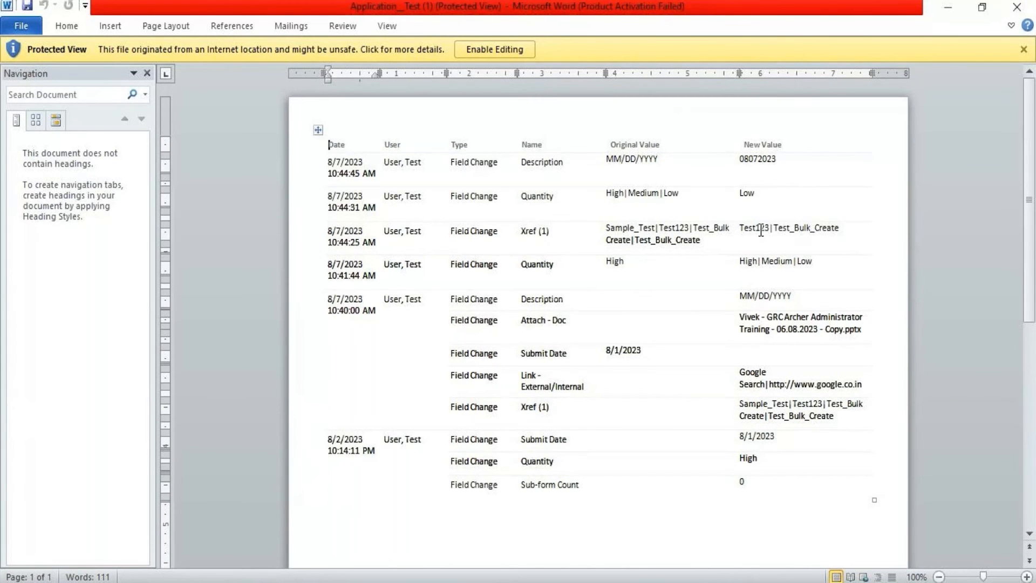
pyautogui.click(1003, 11)
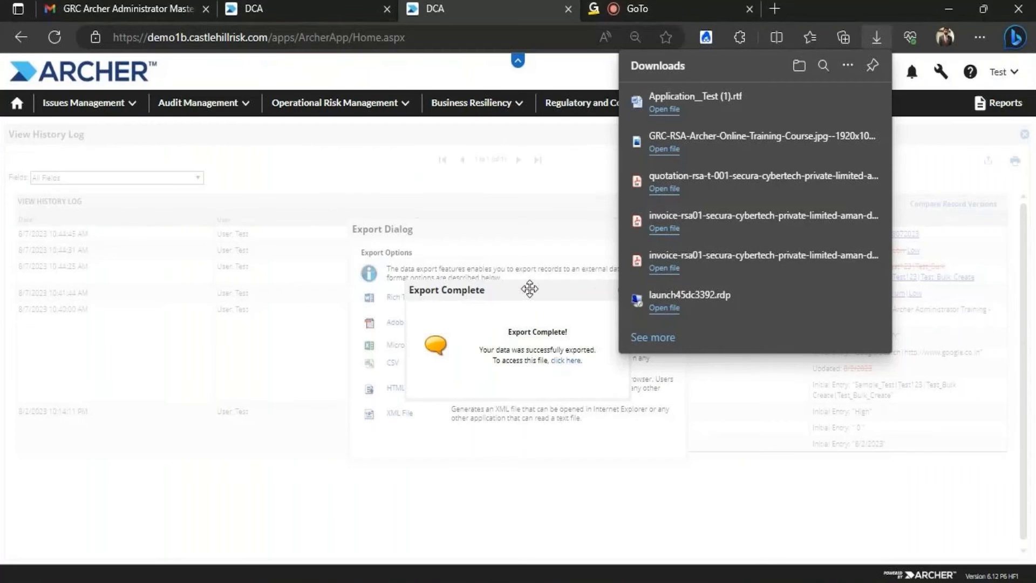
# Close the export dialogs and the history log to return to the Application - Test record.
pyautogui.click(950, 138)
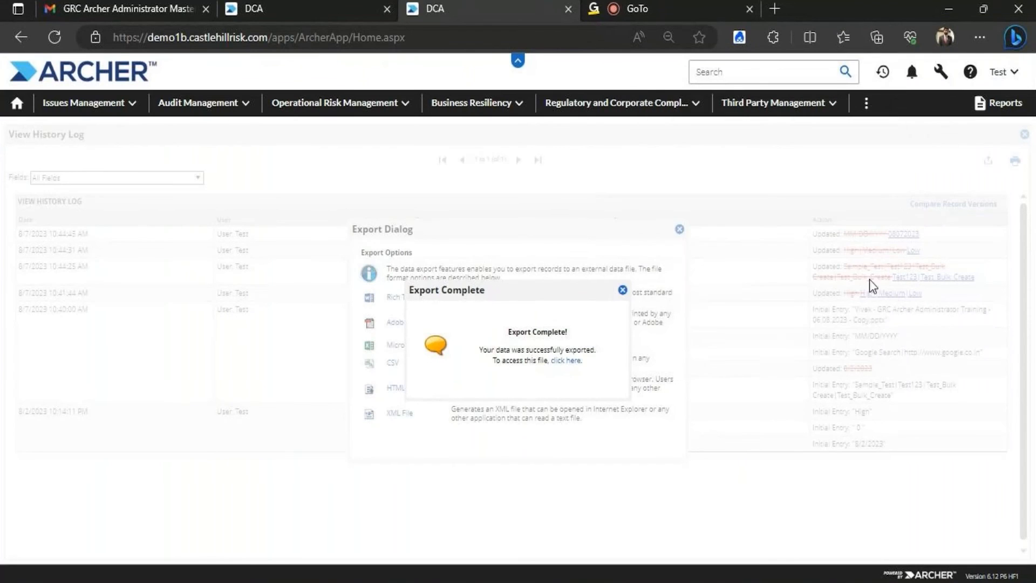
pyautogui.click(622, 290)
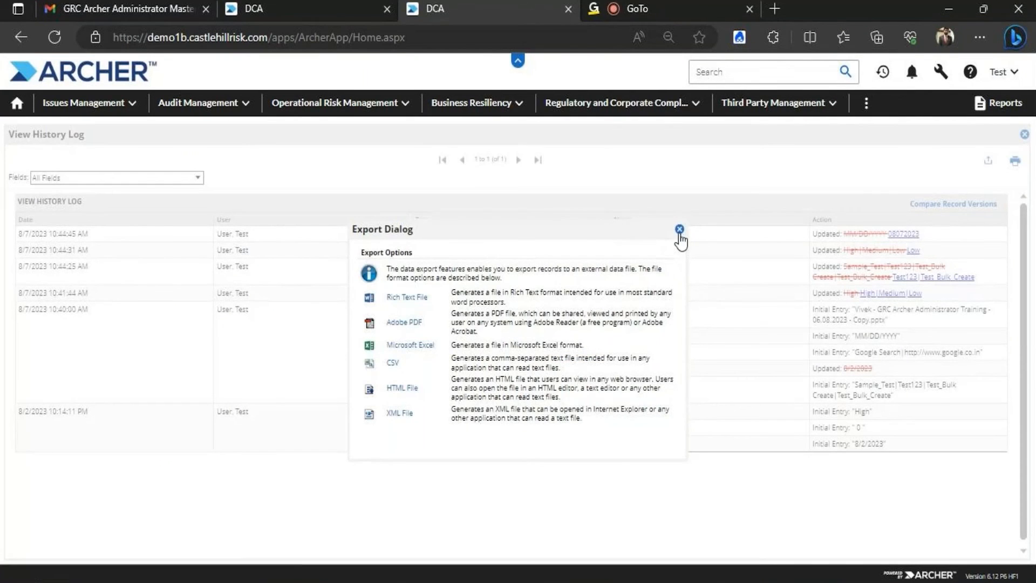
pyautogui.click(679, 229)
pyautogui.click(1024, 134)
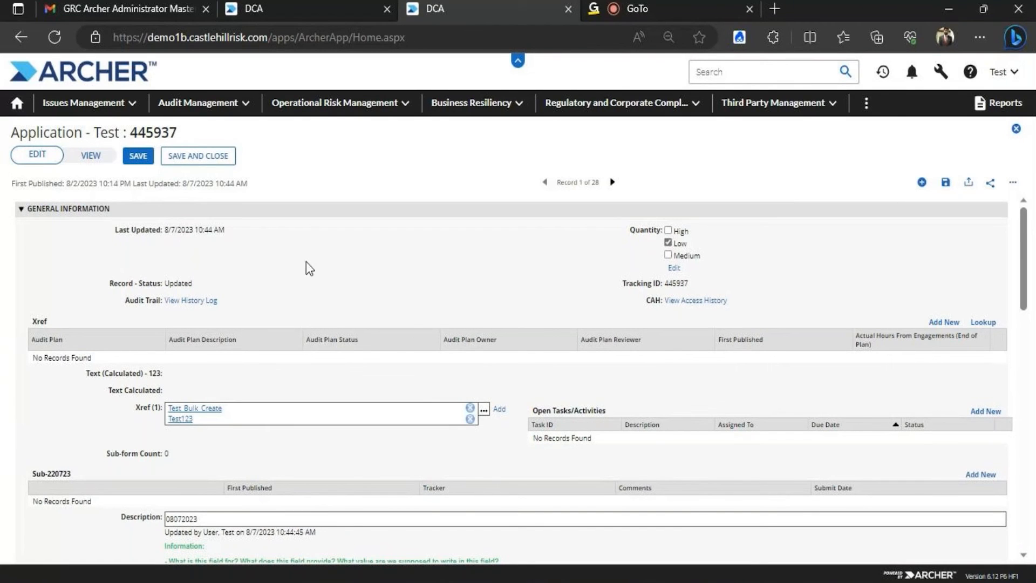
# Examine the record's Tracking ID, the questions in the GoTo meeting chat and the list of available field types.
pyautogui.moveTo(689, 283); pyautogui.dragTo(620, 284)
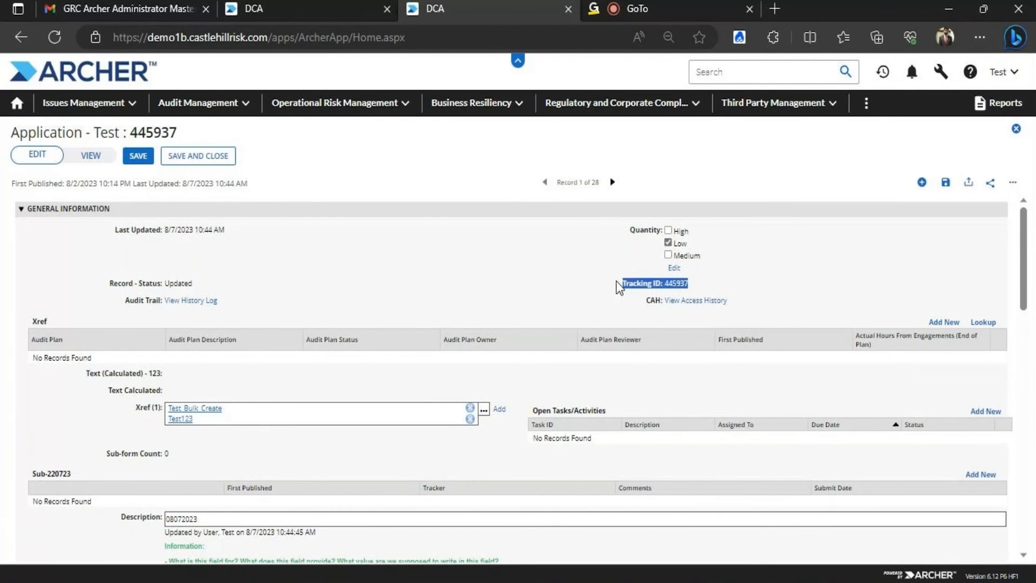
pyautogui.click(665, 285)
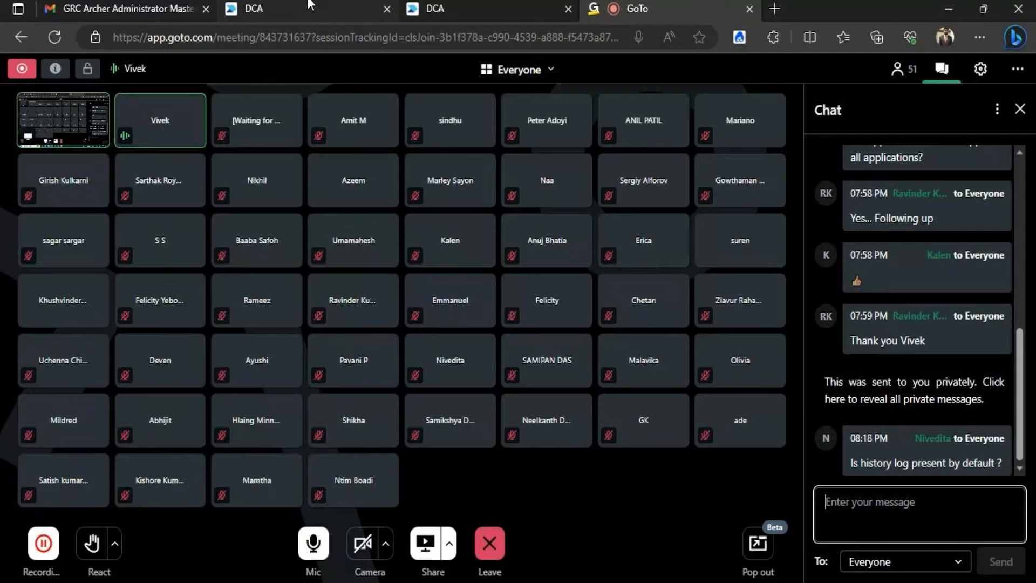
pyautogui.click(323, 7)
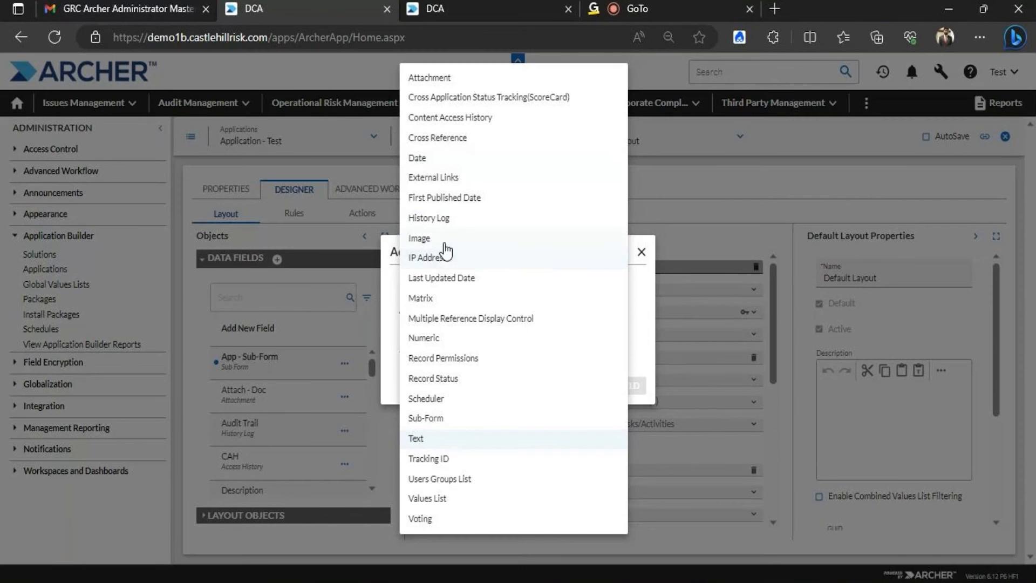
pyautogui.click(484, 7)
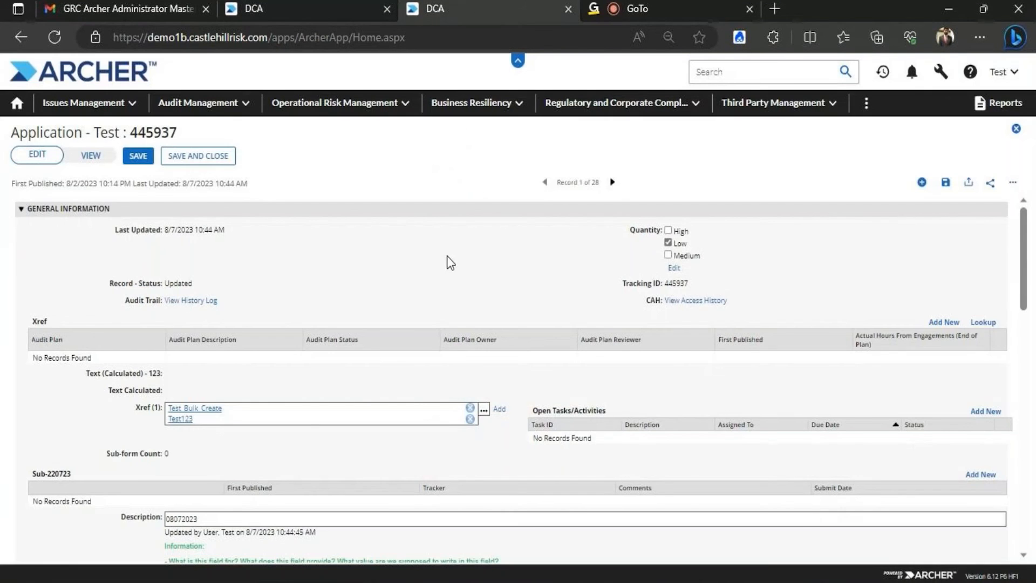
# Open the file selection for the Image - Attach field in Tab - 1 Section and cancel the upload without choosing a file.
pyautogui.scroll(-10, 1033, 276)
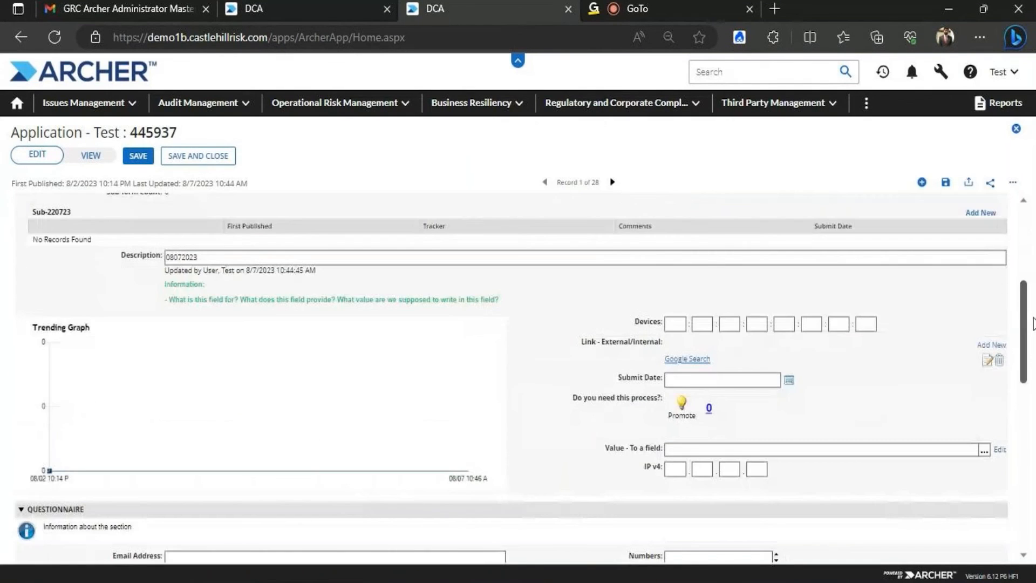
pyautogui.scroll(-8, 1033, 361)
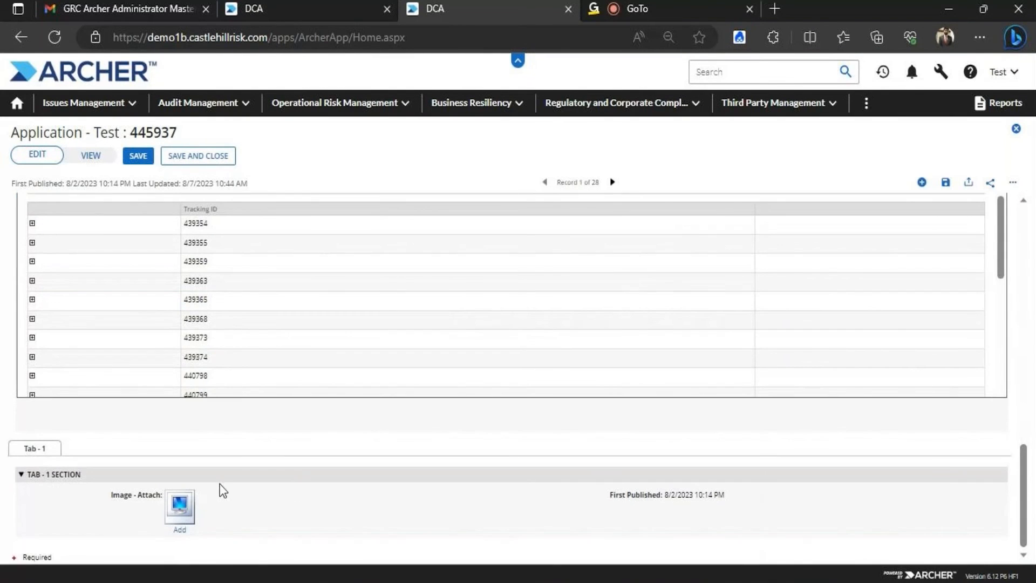
pyautogui.click(176, 510)
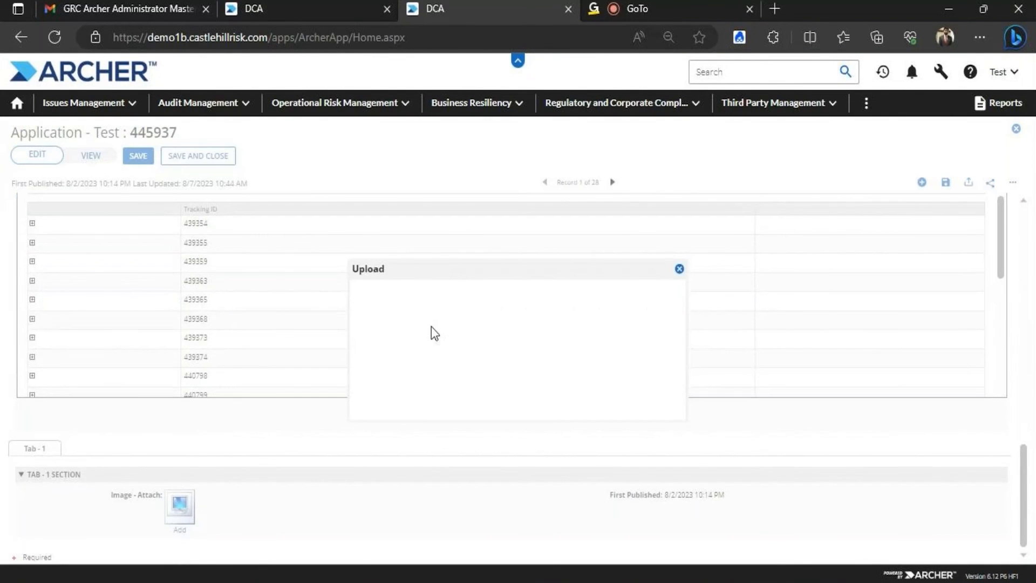
pyautogui.click(403, 320)
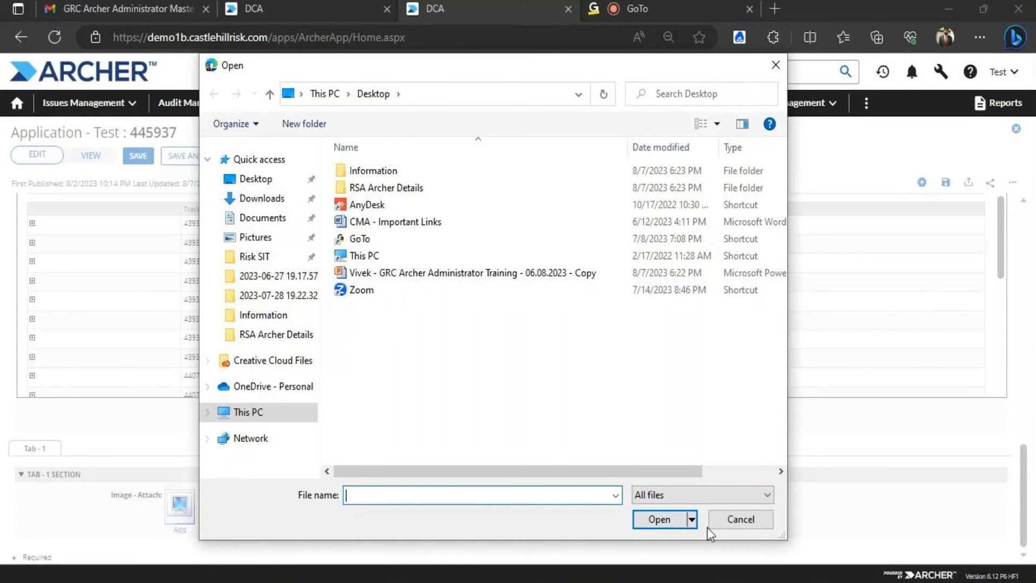
pyautogui.click(740, 520)
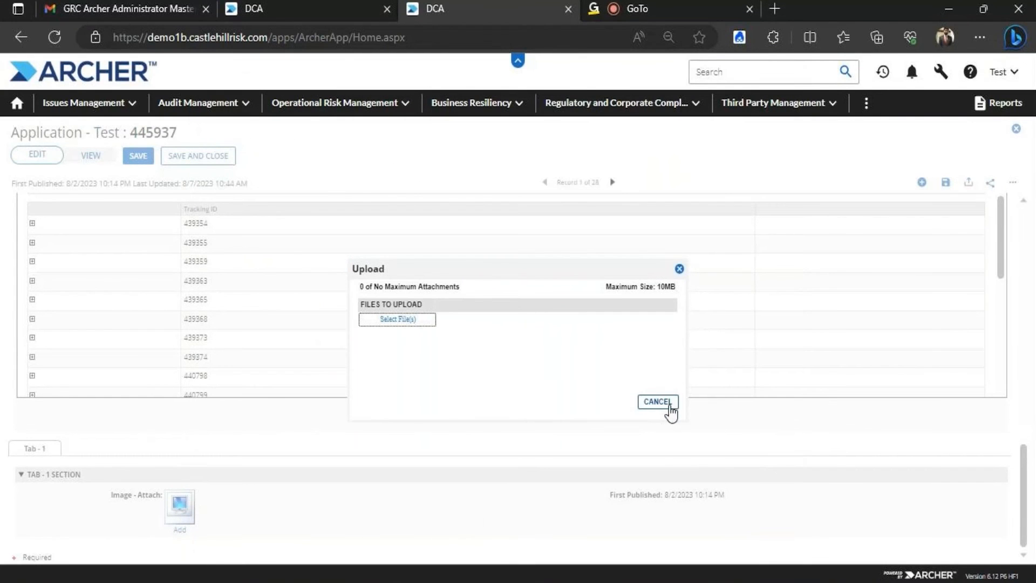
pyautogui.click(658, 403)
# Enter the address 172.26.10.199 in the record's IP v4 field.
pyautogui.moveTo(1024, 463); pyautogui.dragTo(1032, 326)
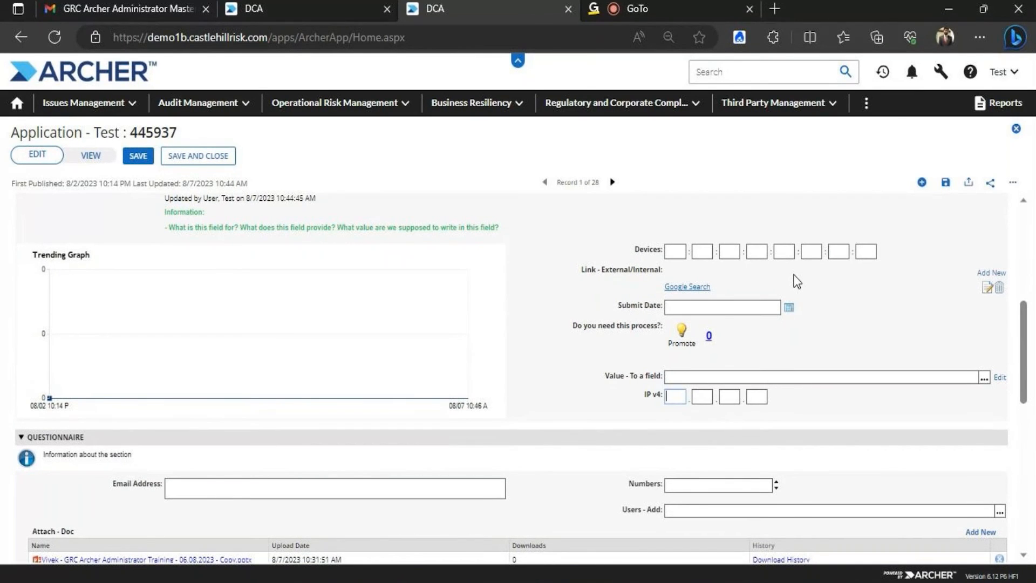
pyautogui.write('172')
pyautogui.click(702, 397)
pyautogui.write('26')
pyautogui.click(733, 396)
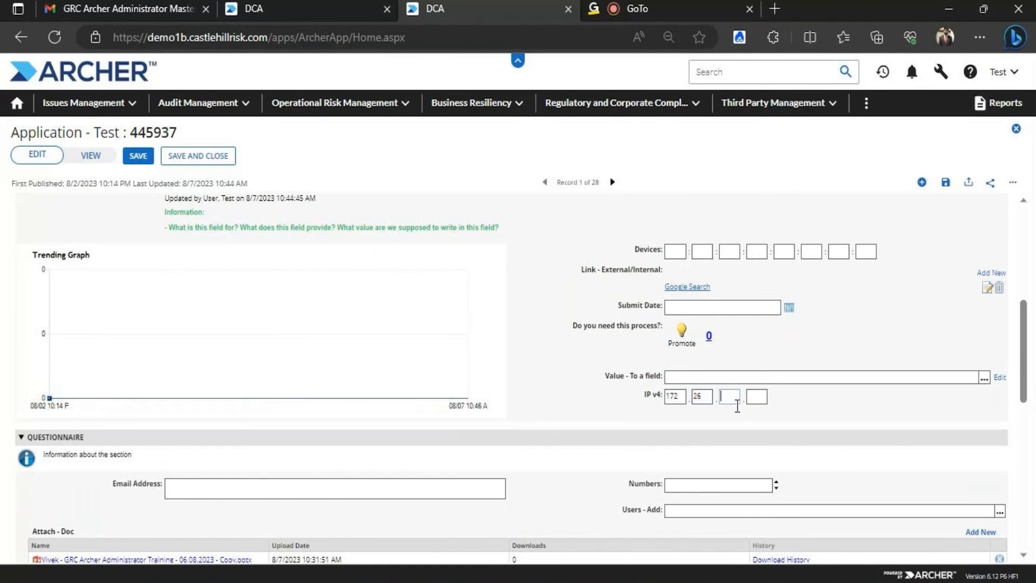
pyautogui.write('10')
pyautogui.click(760, 398)
pyautogui.write('199')
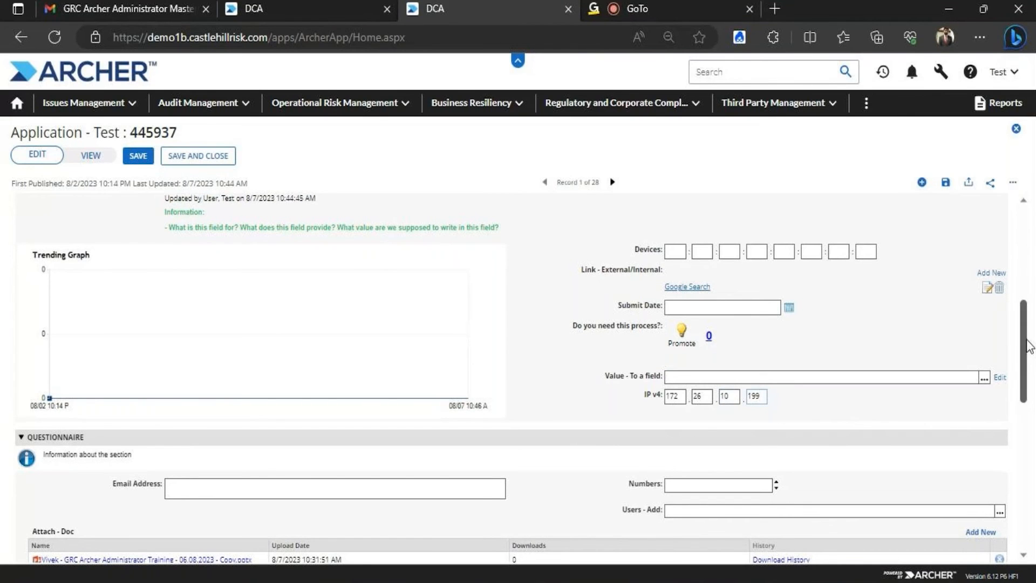
pyautogui.moveTo(1025, 339)
pyautogui.mouseDown()
pyautogui.moveTo(1025, 311)
pyautogui.moveTo(1025, 333)
pyautogui.mouseUp()
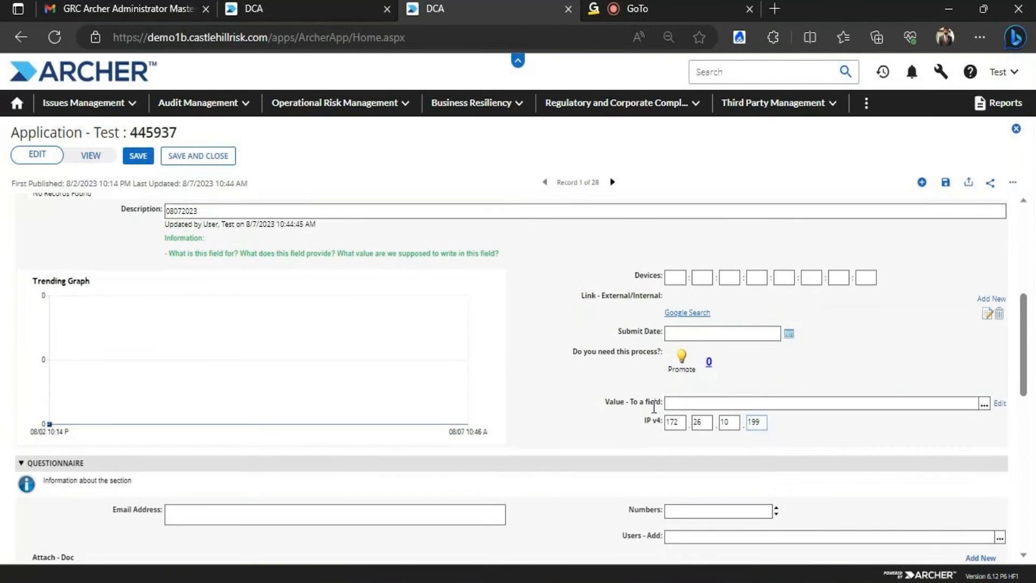
# Save the record with the new IP address and check its Last Updated date and time.
pyautogui.click(351, 5)
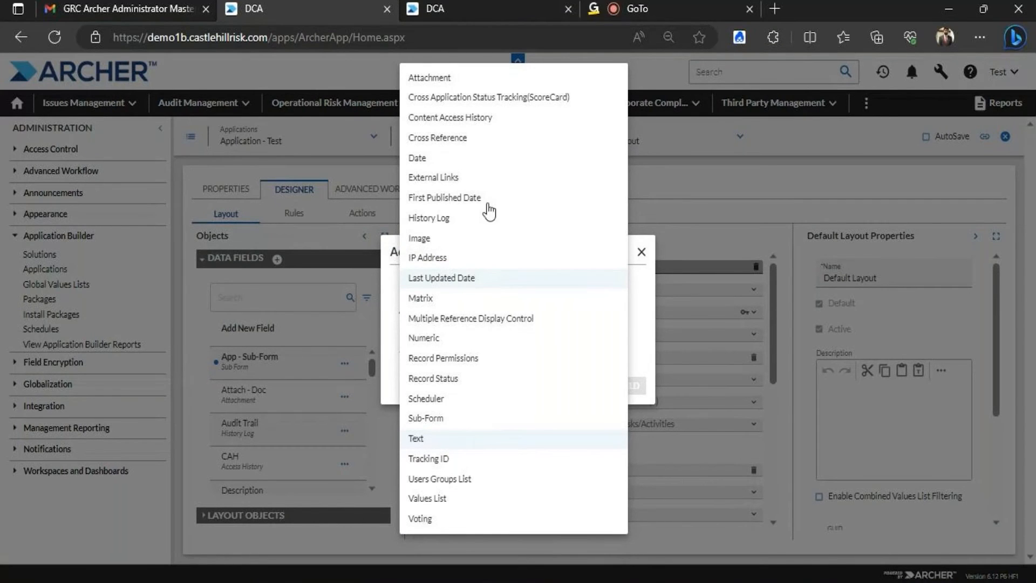
pyautogui.click(448, 9)
pyautogui.click(138, 157)
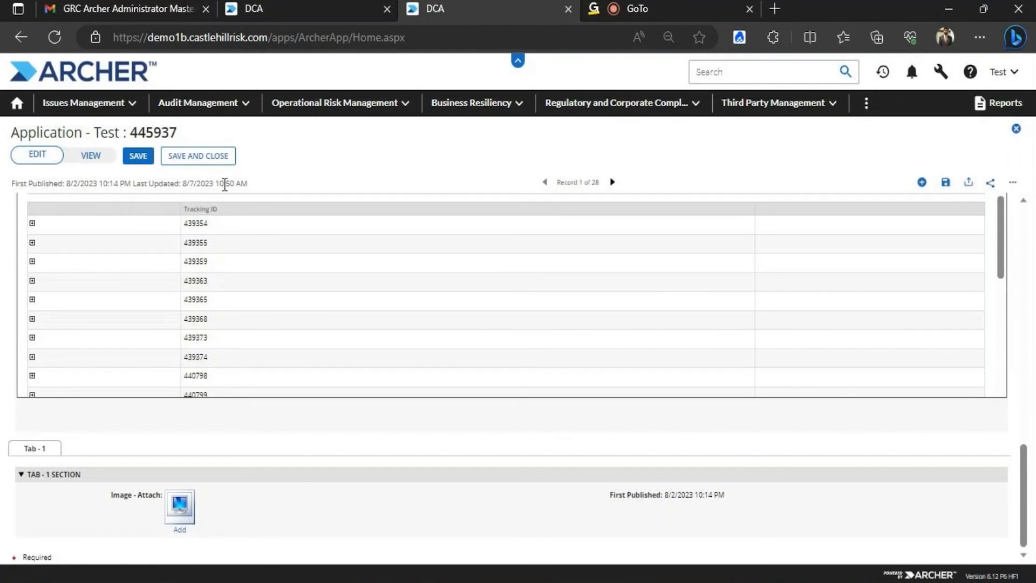
pyautogui.moveTo(249, 182); pyautogui.dragTo(184, 175)
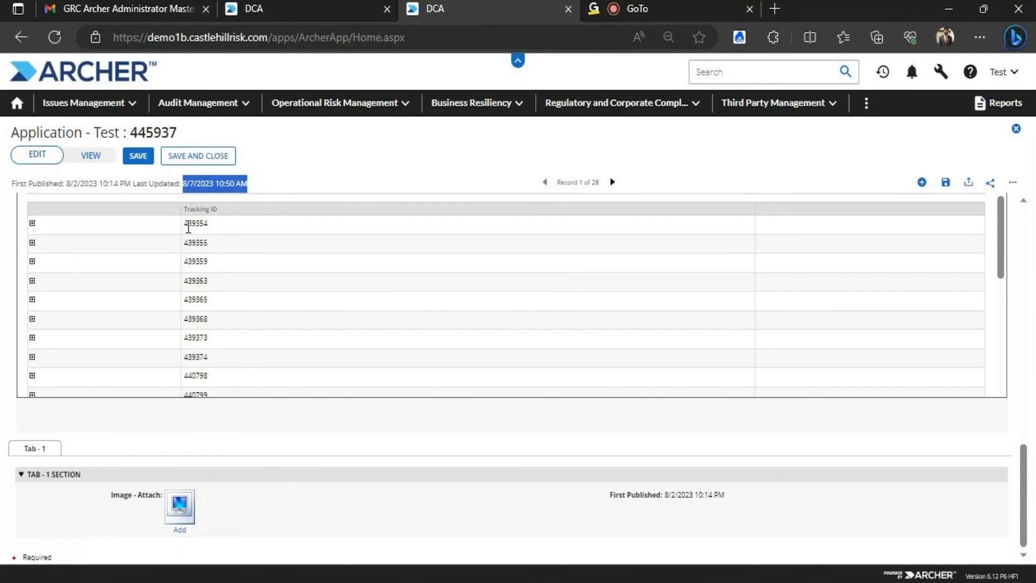
# Set the Numbers field in the Questionnaire section to 15.25 and save the record.
pyautogui.click(300, 8)
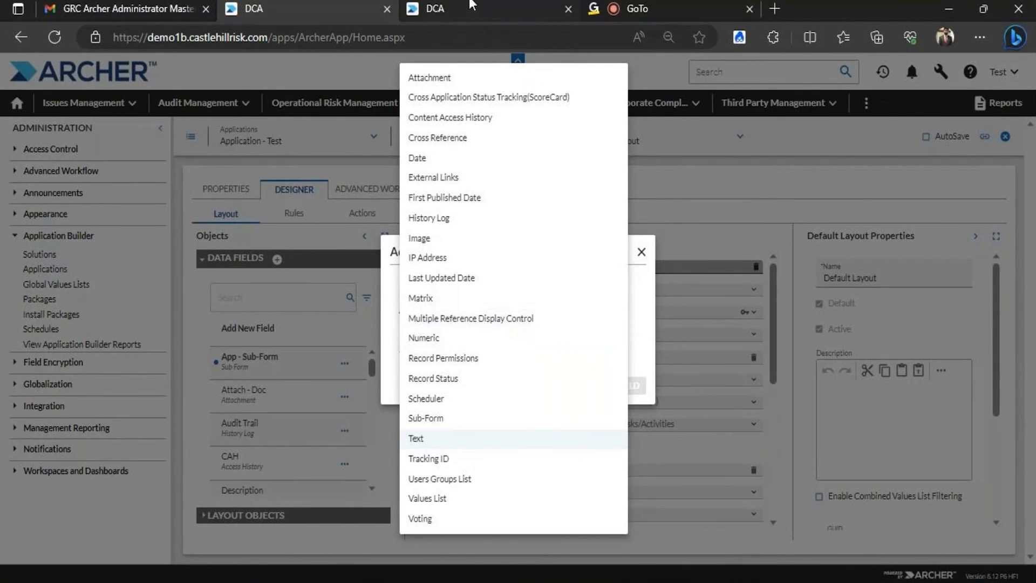
pyautogui.click(467, 5)
pyautogui.moveTo(1022, 459); pyautogui.dragTo(1025, 329)
pyautogui.click(706, 413)
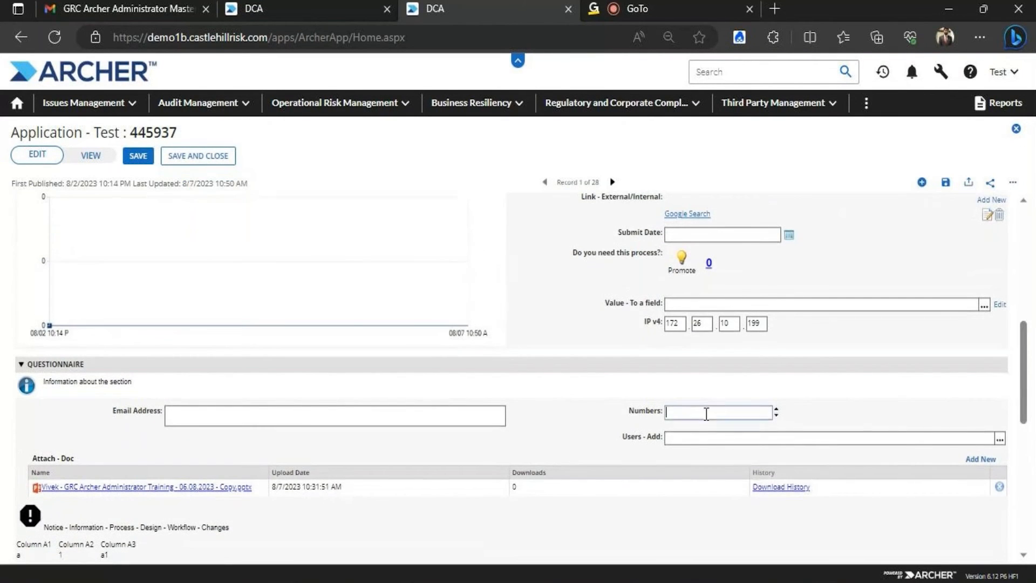
pyautogui.click(685, 462)
pyautogui.press('BackSpace')
pyautogui.press('BackSpace')
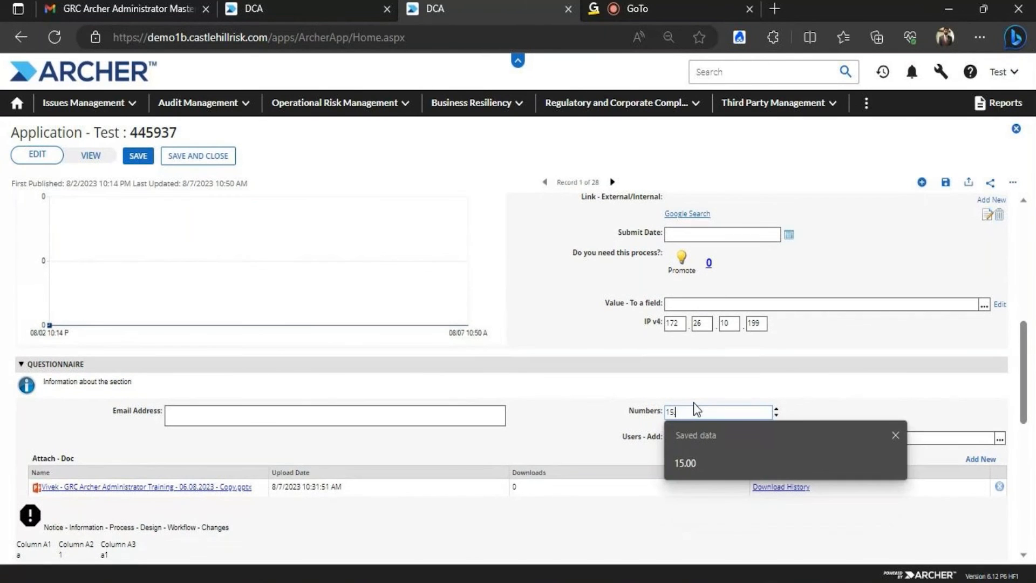
pyautogui.write('25')
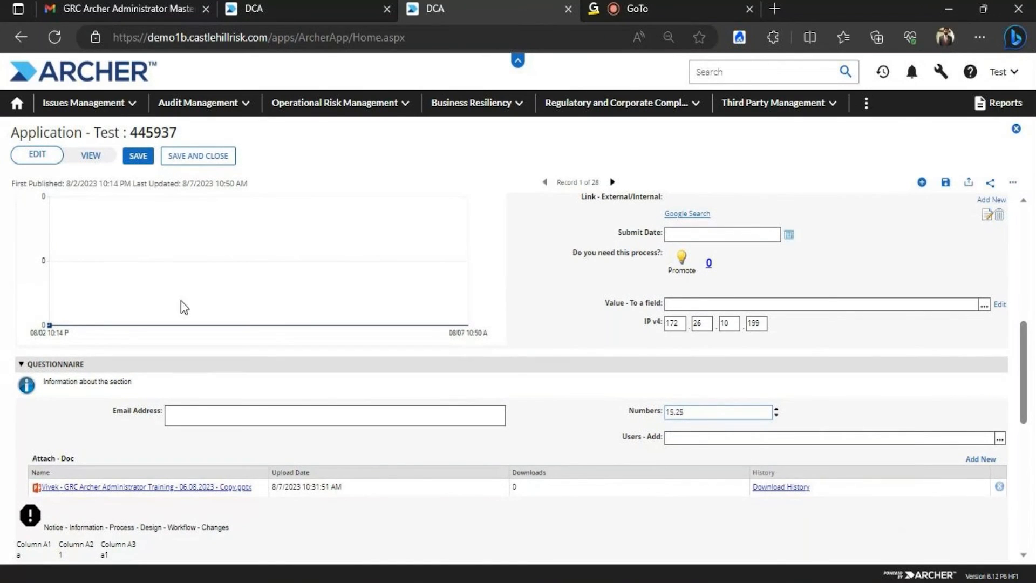
pyautogui.click(138, 156)
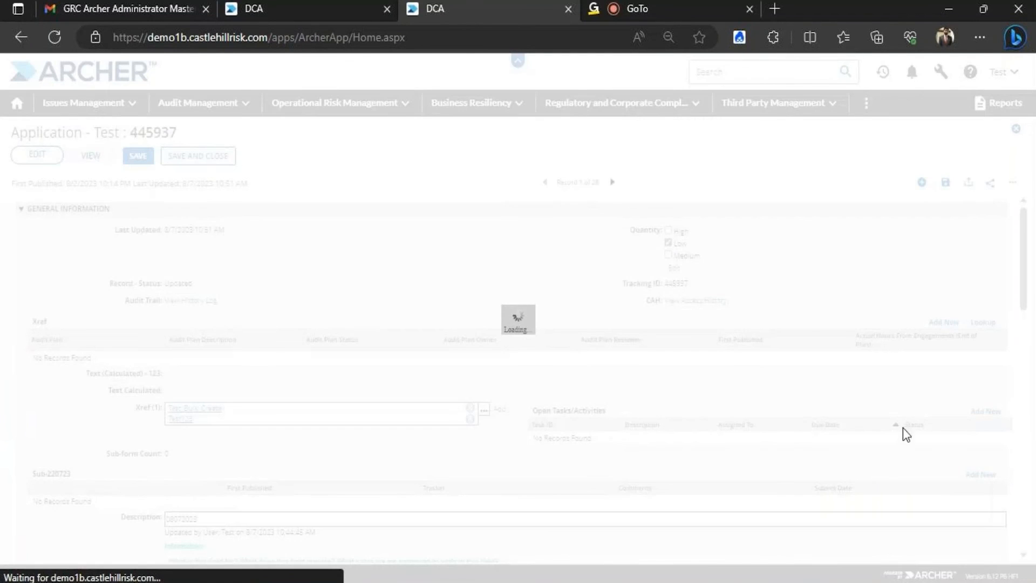
# Replace the Numbers value in the Questionnaire section with 10 and save the record.
pyautogui.moveTo(1024, 342); pyautogui.dragTo(1028, 360)
pyautogui.click(699, 380)
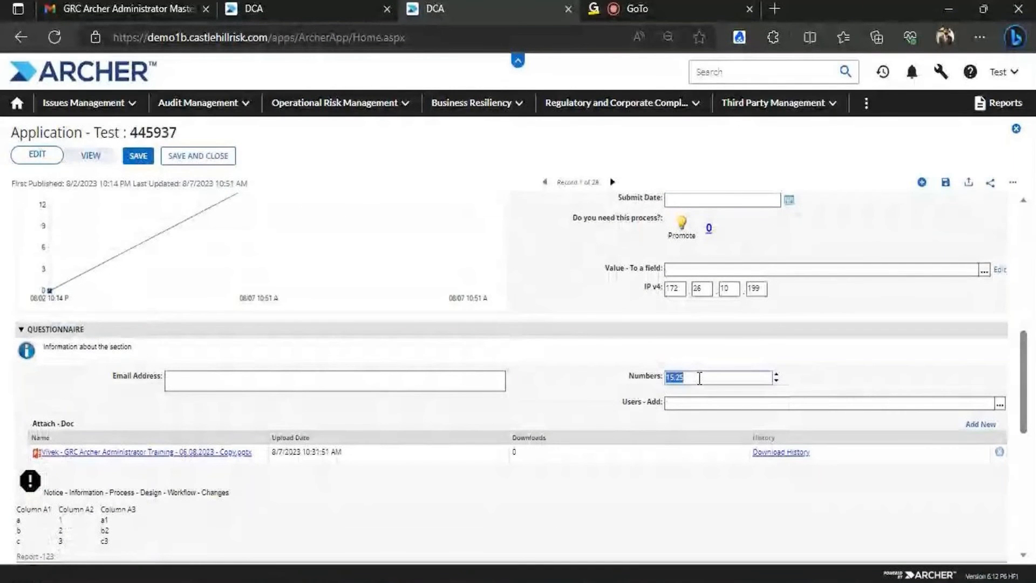
pyautogui.press('BackSpace')
pyautogui.write('58.00')
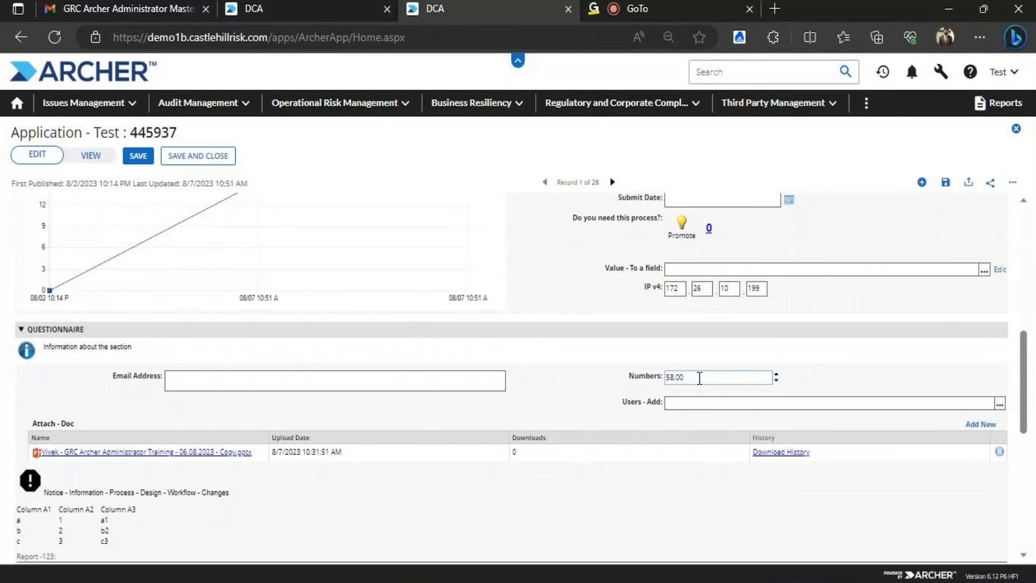
pyautogui.press('BackSpace')
pyautogui.press('BackSpace')
pyautogui.press('BackSpace')
pyautogui.press('BackSpace')
pyautogui.write('10')
pyautogui.click(139, 155)
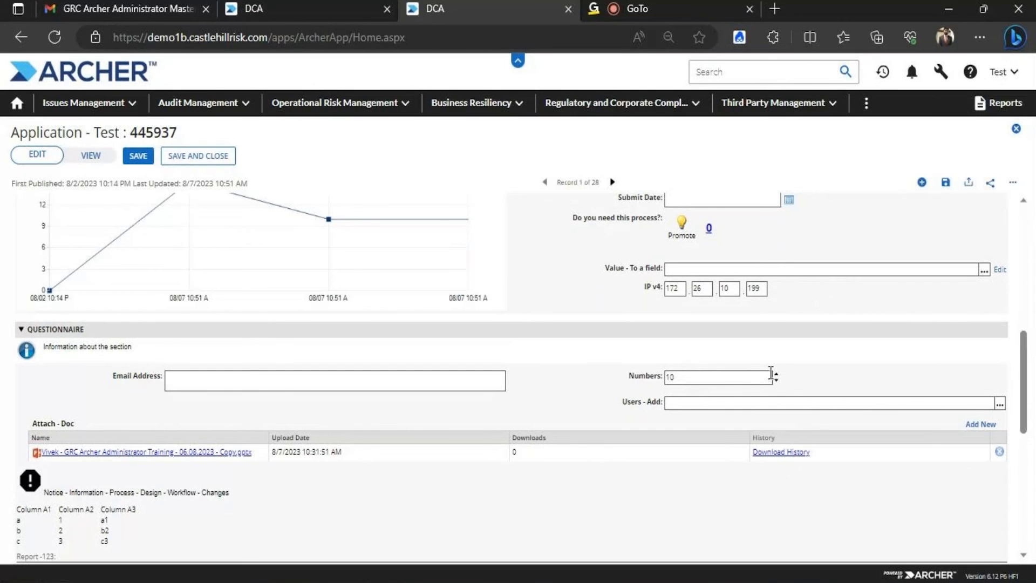
# Try to save the record with the Numbers field in the Questionnaire section set to 200.
pyautogui.doubleClick(682, 382)
pyautogui.write('200')
pyautogui.click(139, 158)
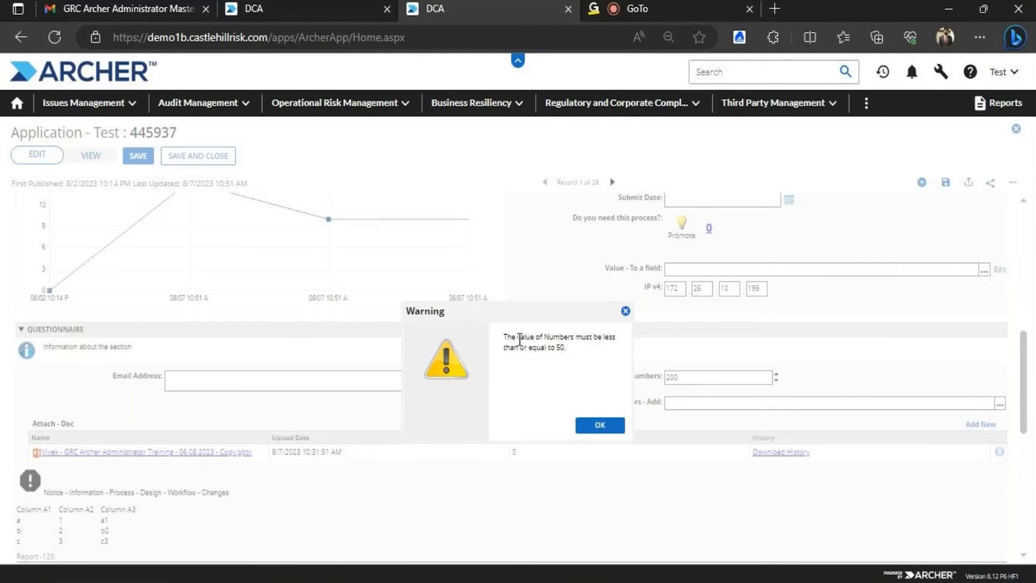
pyautogui.moveTo(503, 337); pyautogui.dragTo(614, 349)
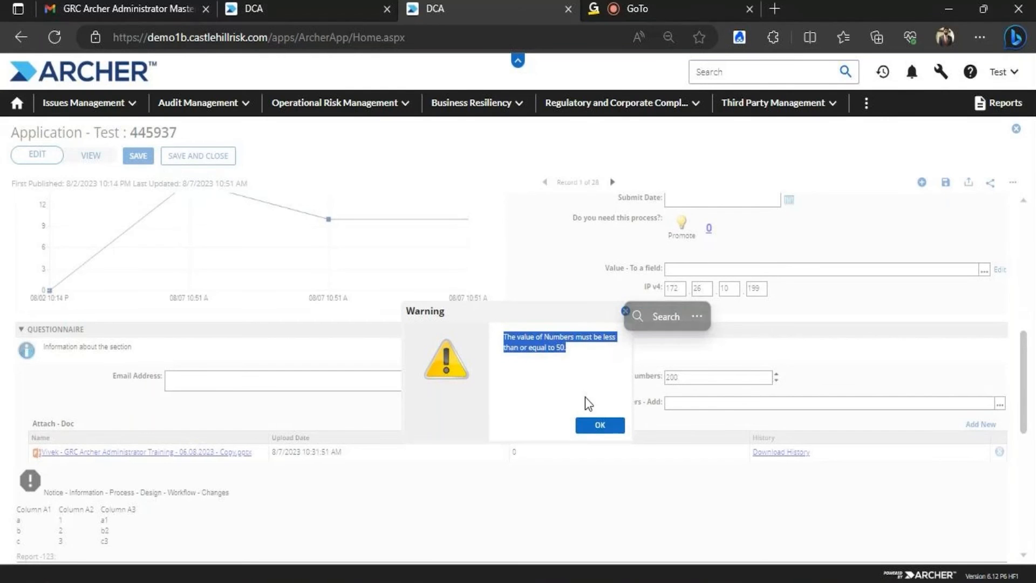
pyautogui.click(599, 427)
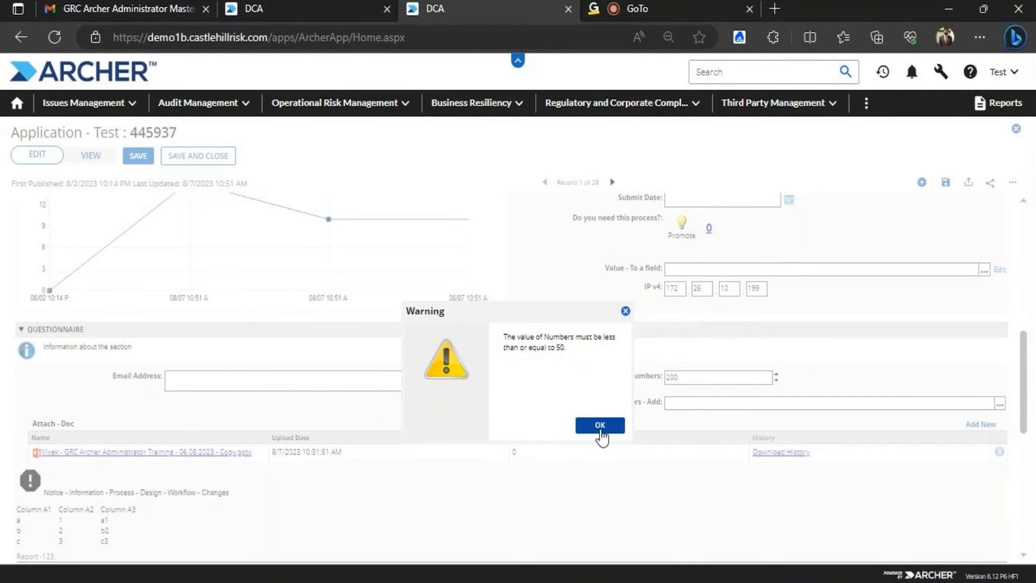
# Try to save the record with the Numbers field set to 58.
pyautogui.doubleClick(681, 377)
pyautogui.write('58')
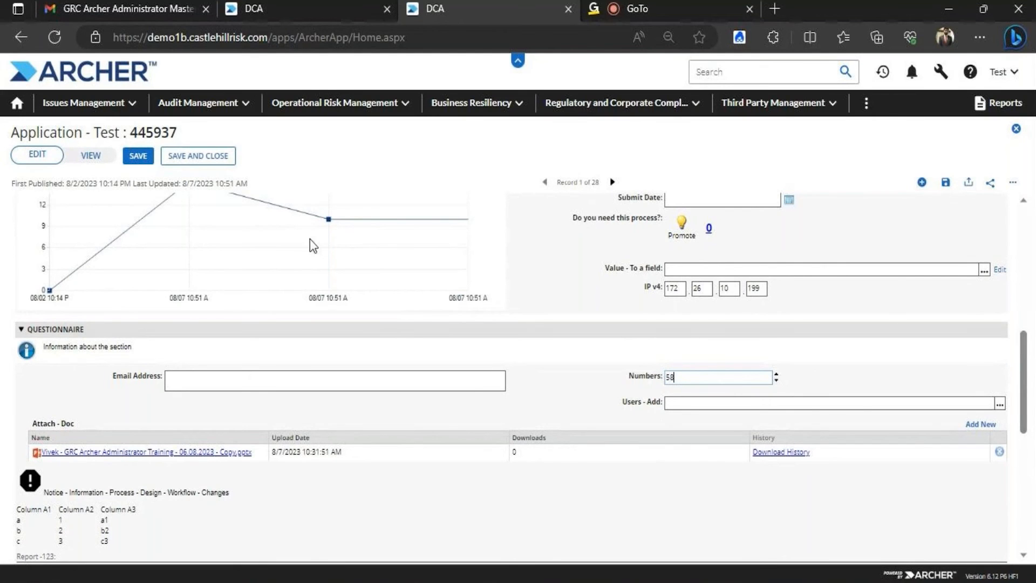
pyautogui.click(143, 151)
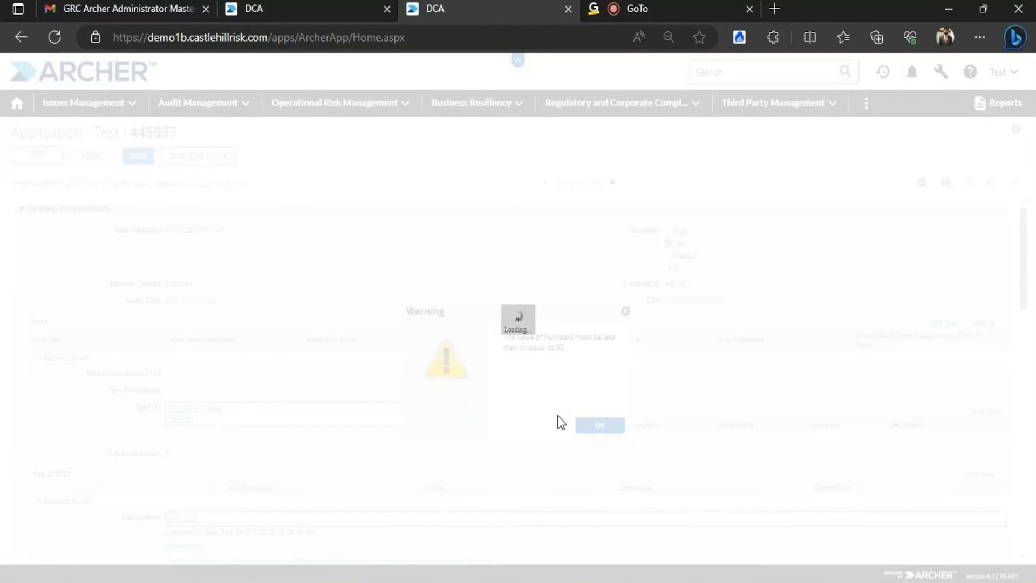
pyautogui.click(599, 429)
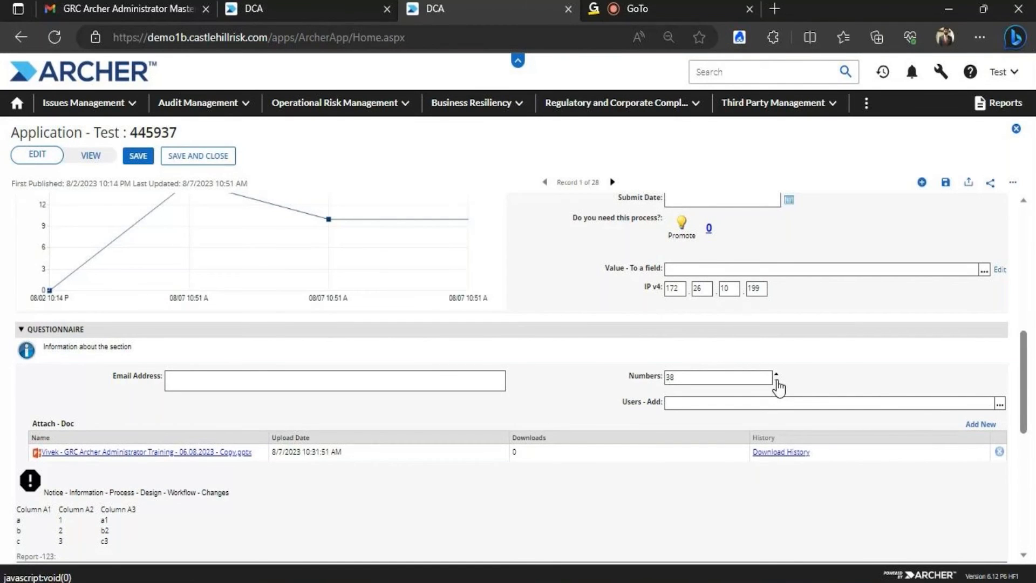
# Decrement the Numbers value in the Questionnaire section to -22 and try to save the record.
pyautogui.click(777, 380)
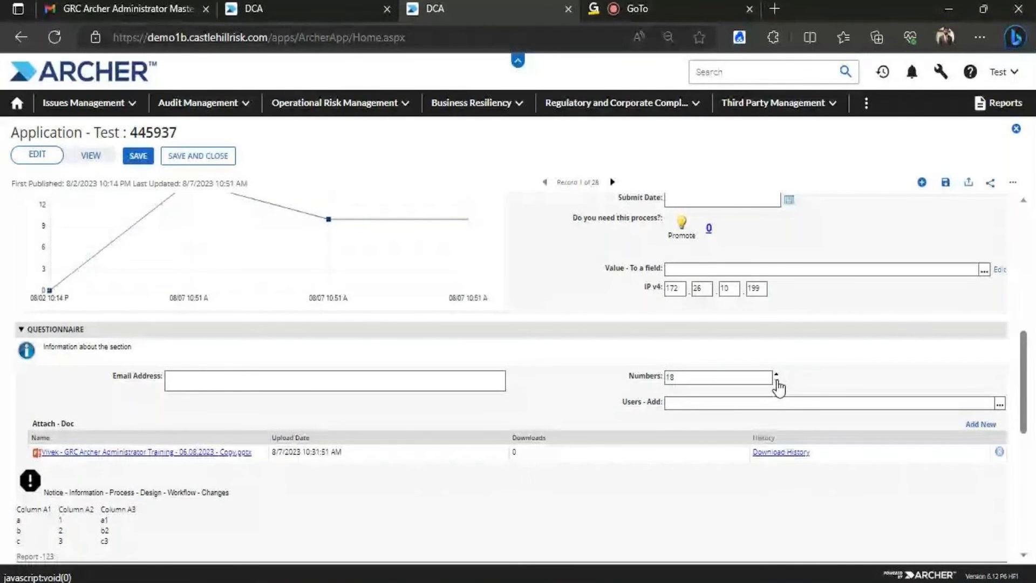
pyautogui.click(777, 382)
pyautogui.click(777, 382)
pyautogui.click(776, 381)
pyautogui.click(777, 381)
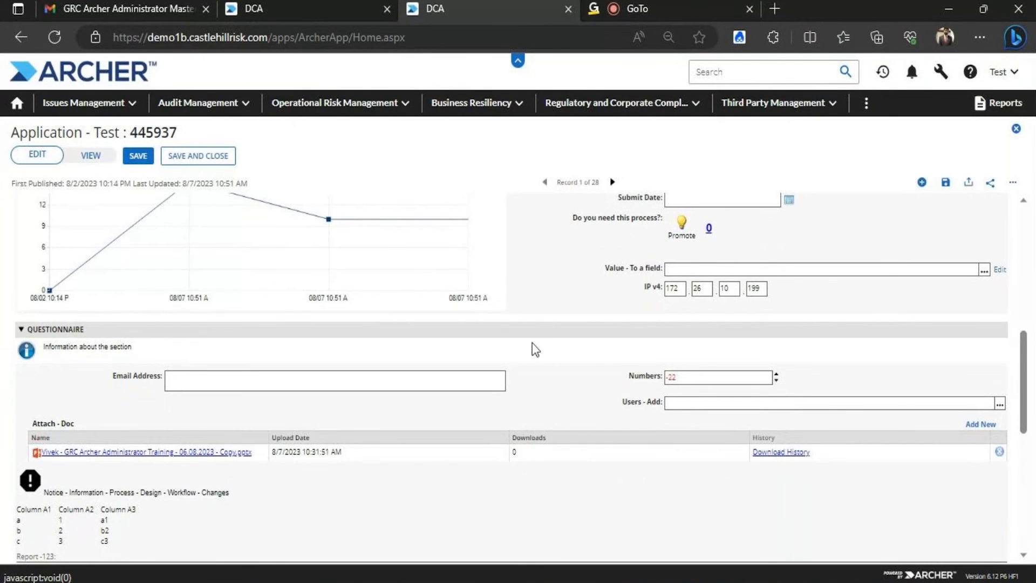
pyautogui.click(143, 159)
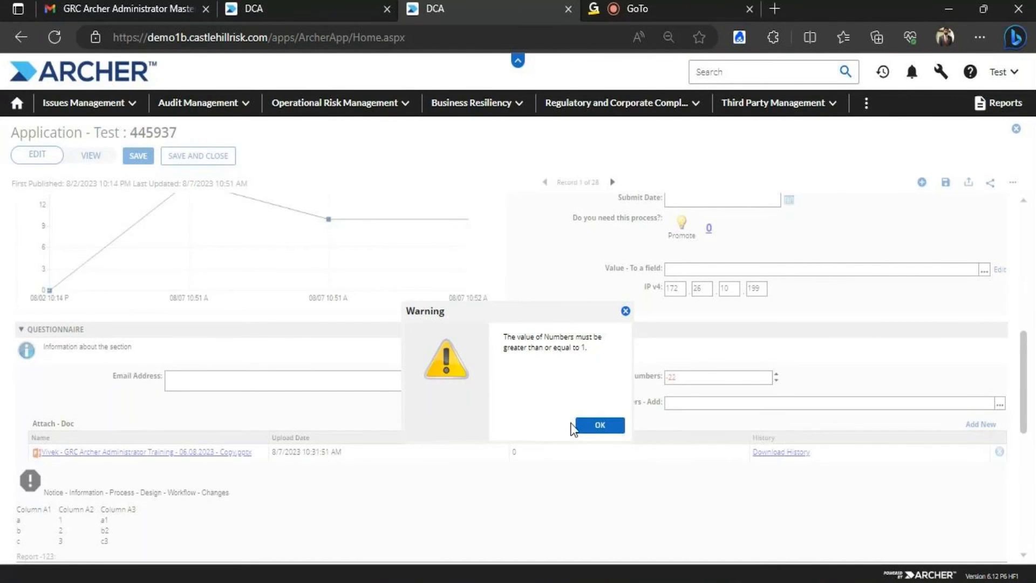
pyautogui.click(595, 429)
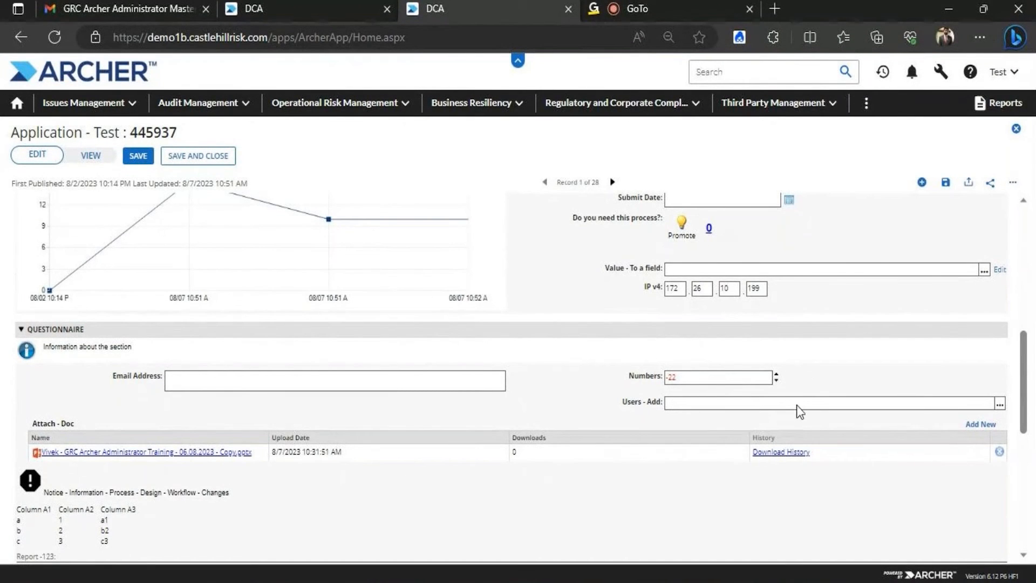
# Step the Numbers value in the Questionnaire section to 18.
pyautogui.click(776, 374)
pyautogui.click(777, 380)
pyautogui.click(776, 380)
# Check the field types available for a new field in the Application - Test designer, leaving without creating one.
pyautogui.click(343, 8)
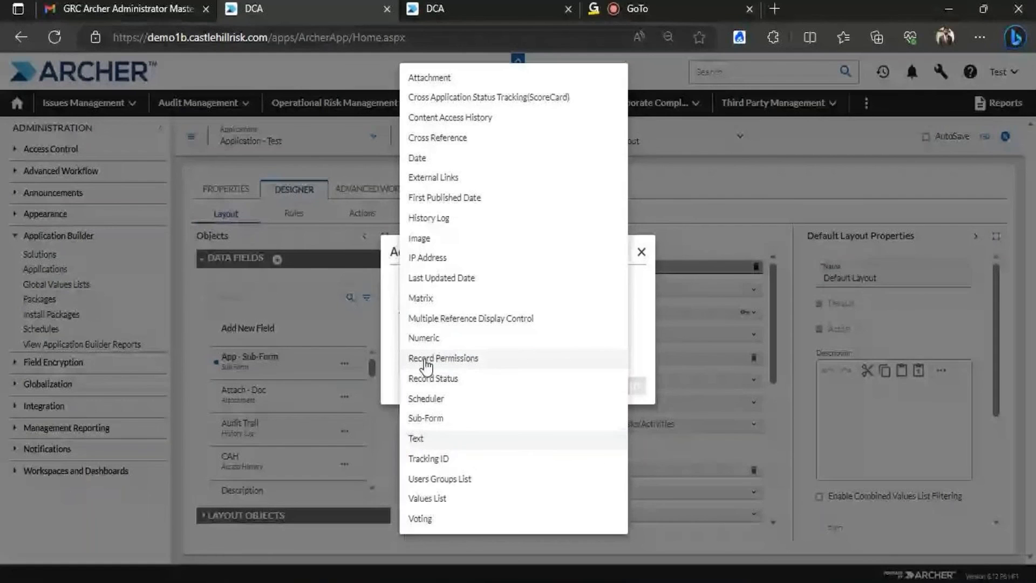
pyautogui.click(715, 206)
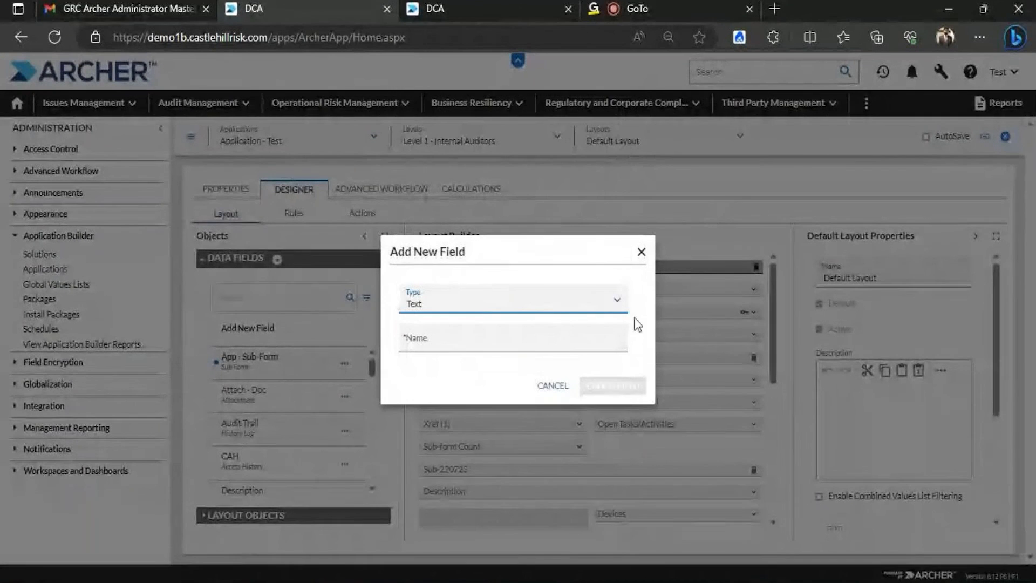
pyautogui.click(641, 252)
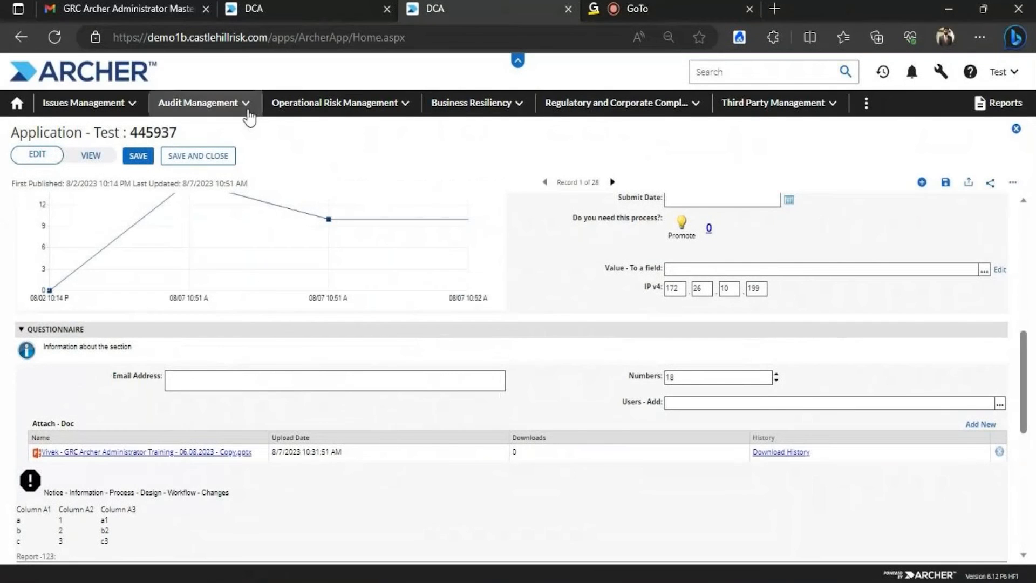
# Switch the record to view mode, discarding its unsaved changes, and open the Application - Test record list.
pyautogui.click(87, 157)
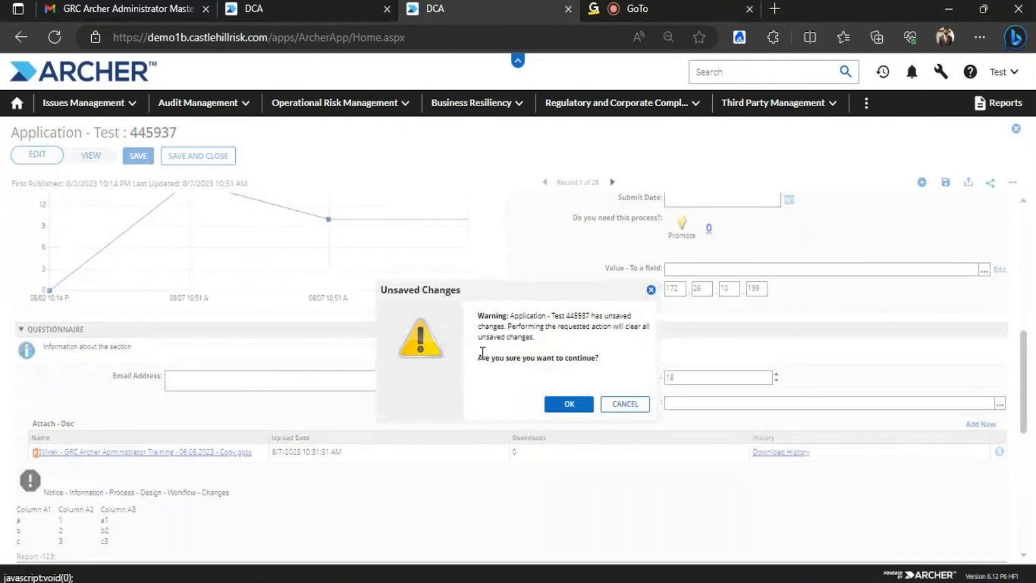
pyautogui.click(565, 404)
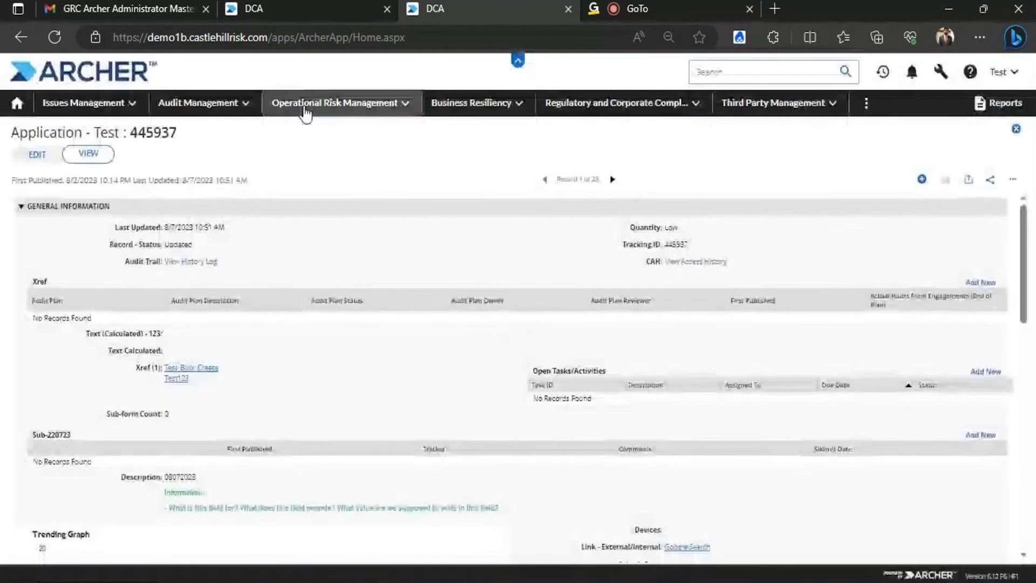
pyautogui.click(243, 106)
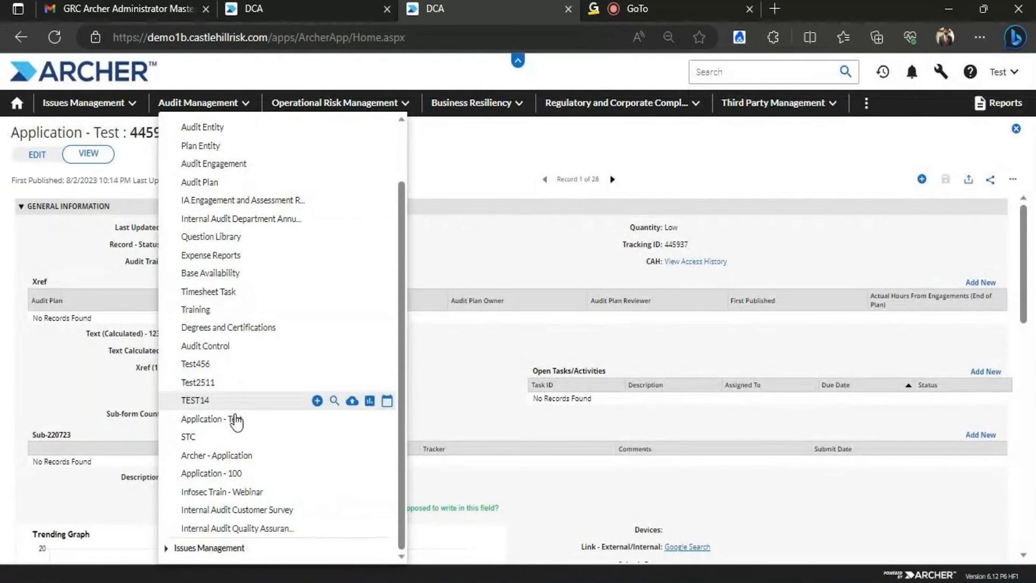
pyautogui.click(292, 420)
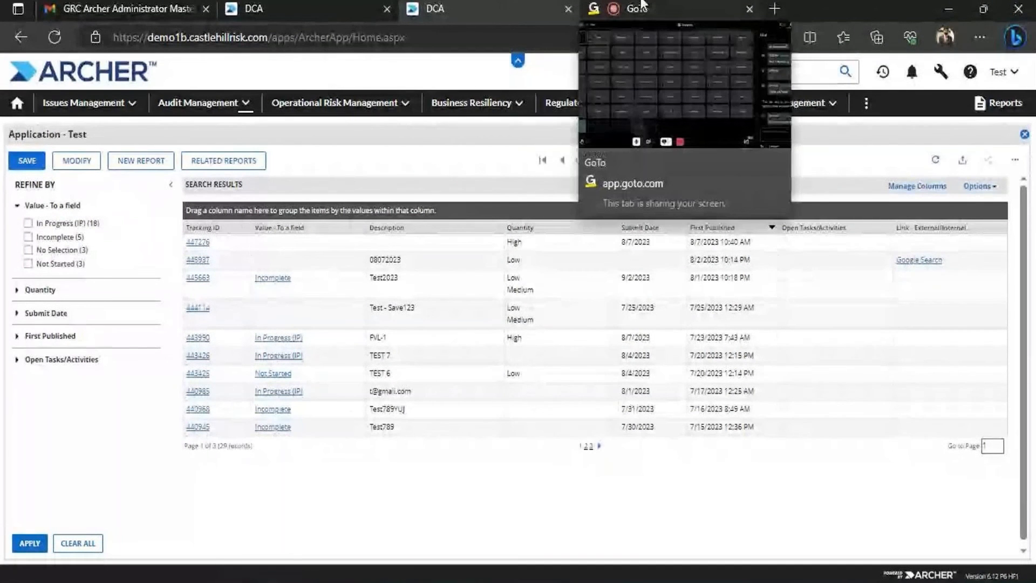
# Review the field type choices for a new field in the Application - Test designer, pick Text, and cancel without creating it.
pyautogui.click(533, 6)
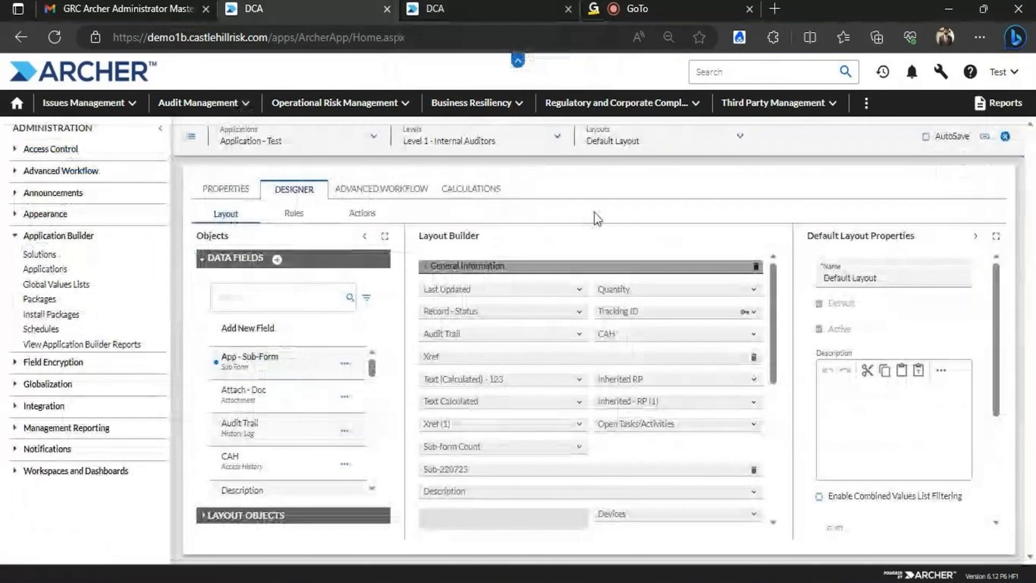
pyautogui.click(484, 5)
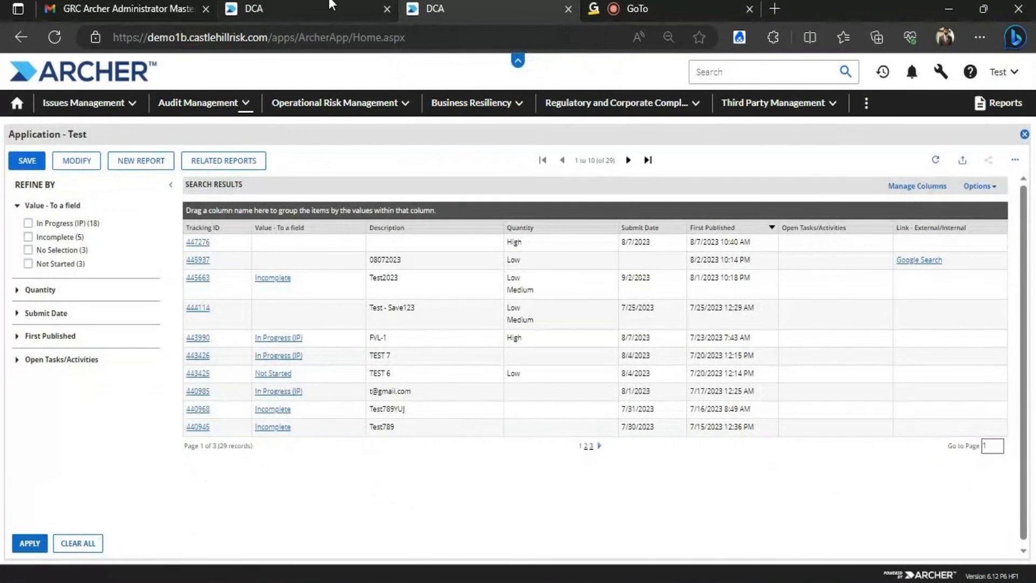
pyautogui.click(330, 4)
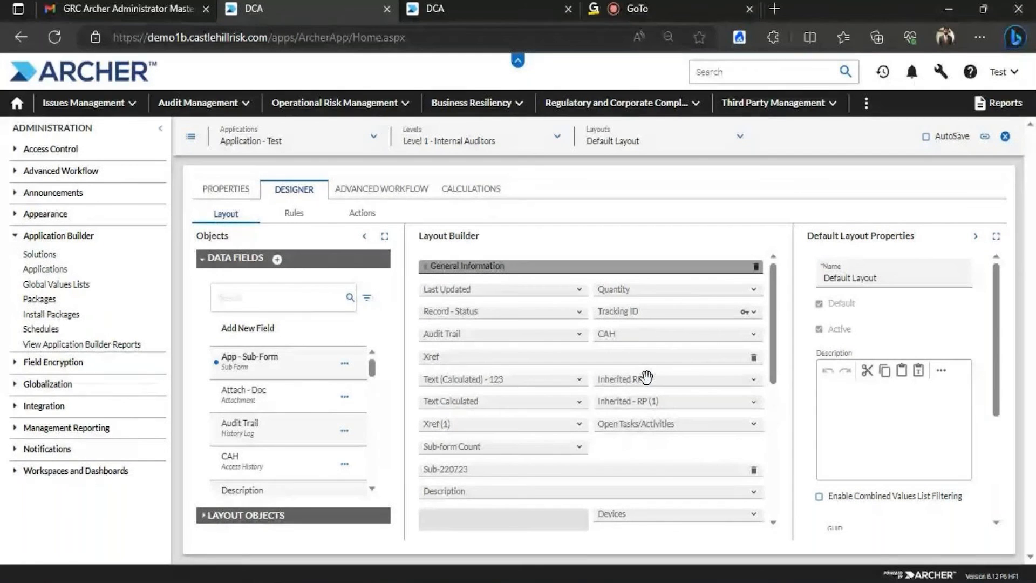
pyautogui.click(277, 260)
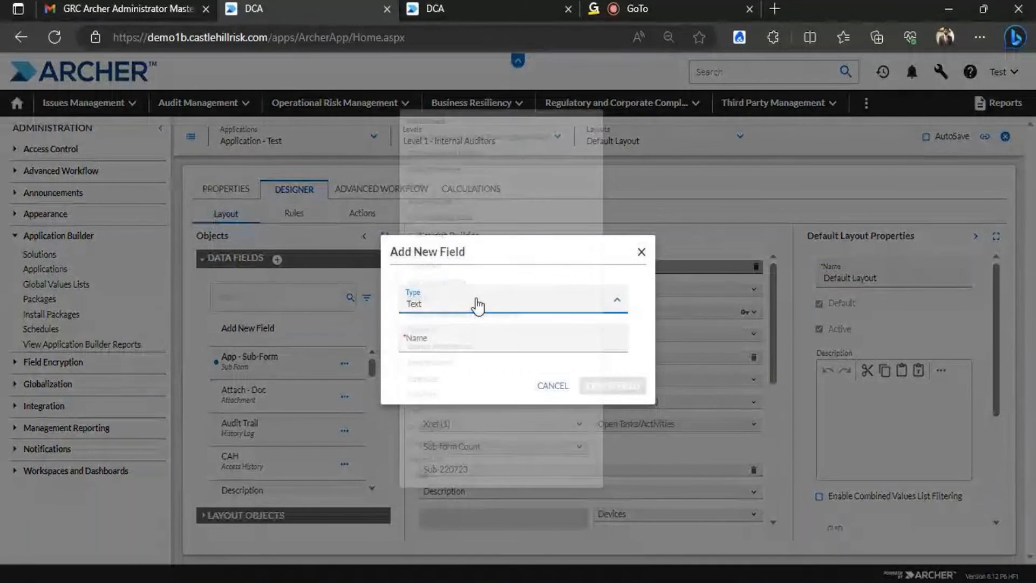
pyautogui.click(475, 304)
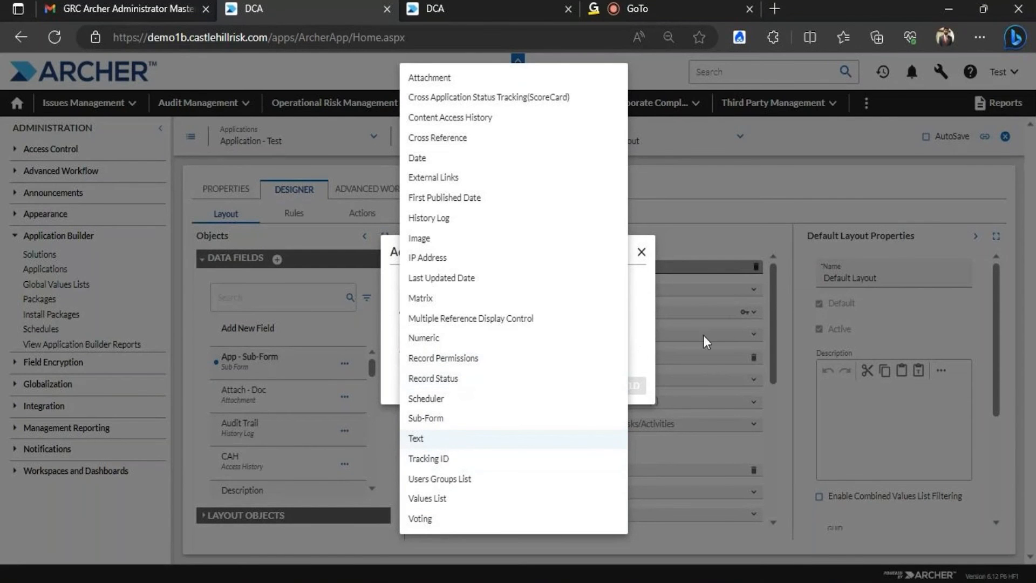
pyautogui.click(472, 443)
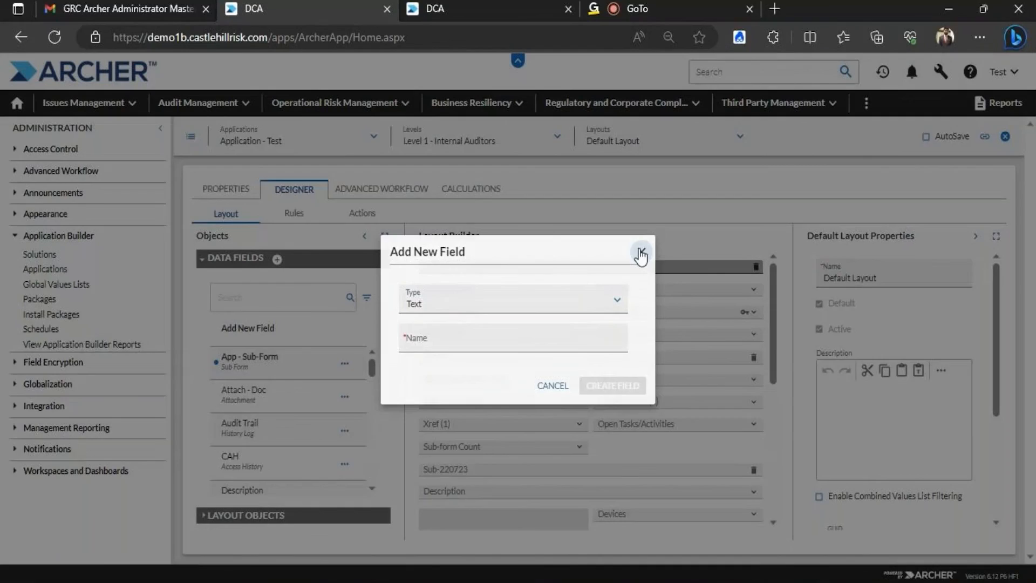
pyautogui.click(641, 256)
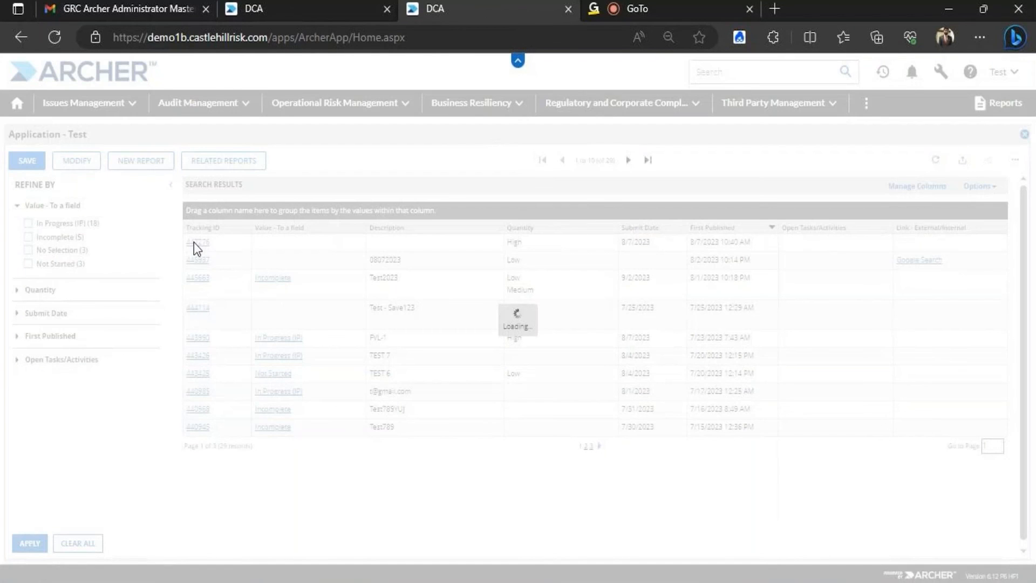
# In record 447276, set the Description to "Details - Text - Any Information - @!237891" and save the record.
pyautogui.click(194, 242)
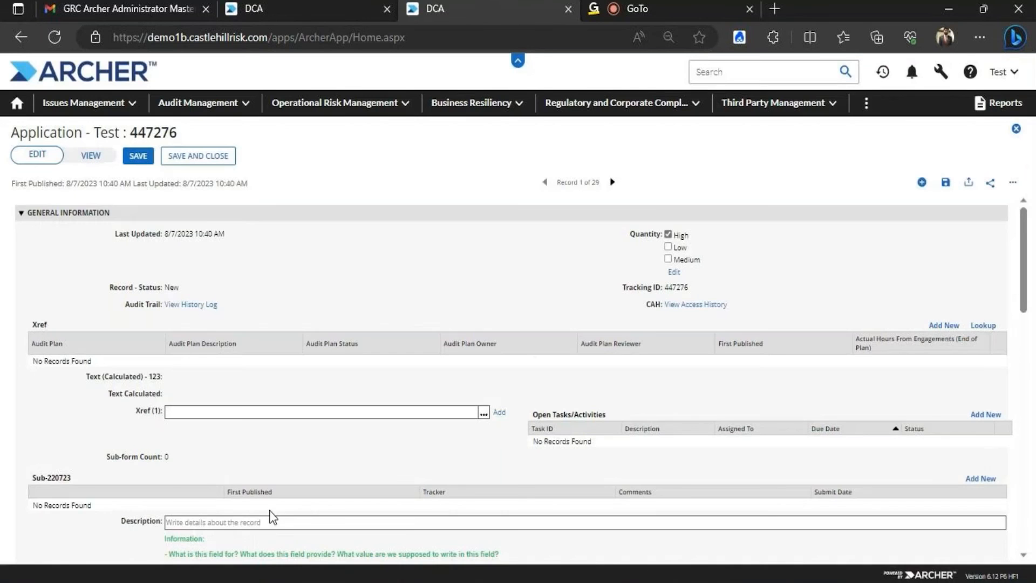
pyautogui.scroll(-2, 1027, 280)
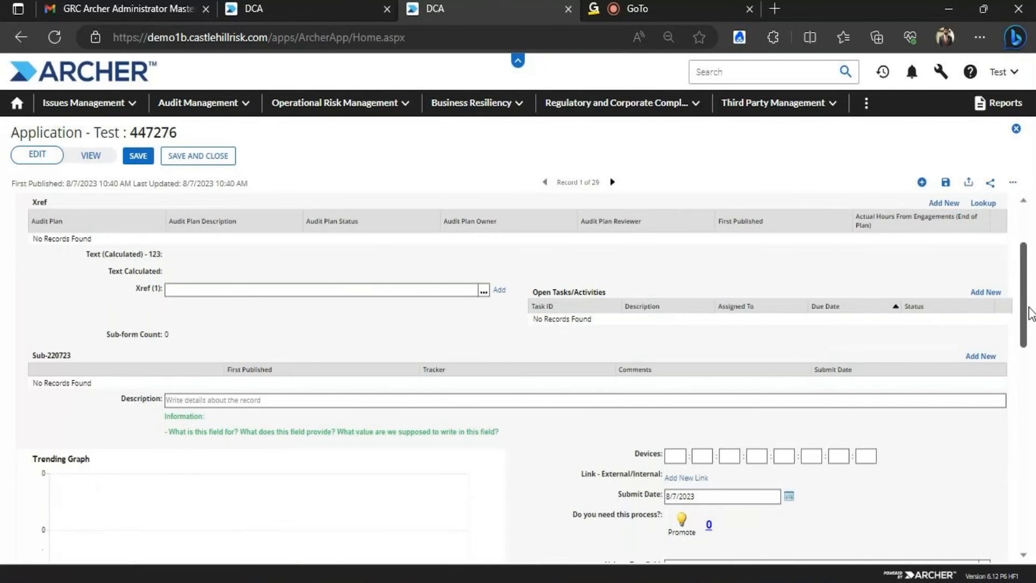
pyautogui.click(215, 399)
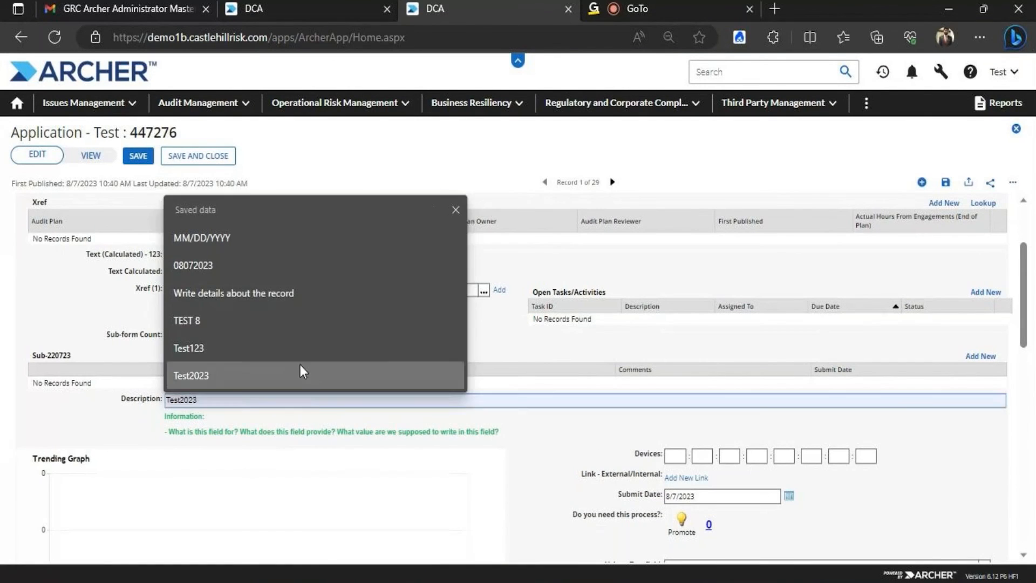
pyautogui.click(453, 209)
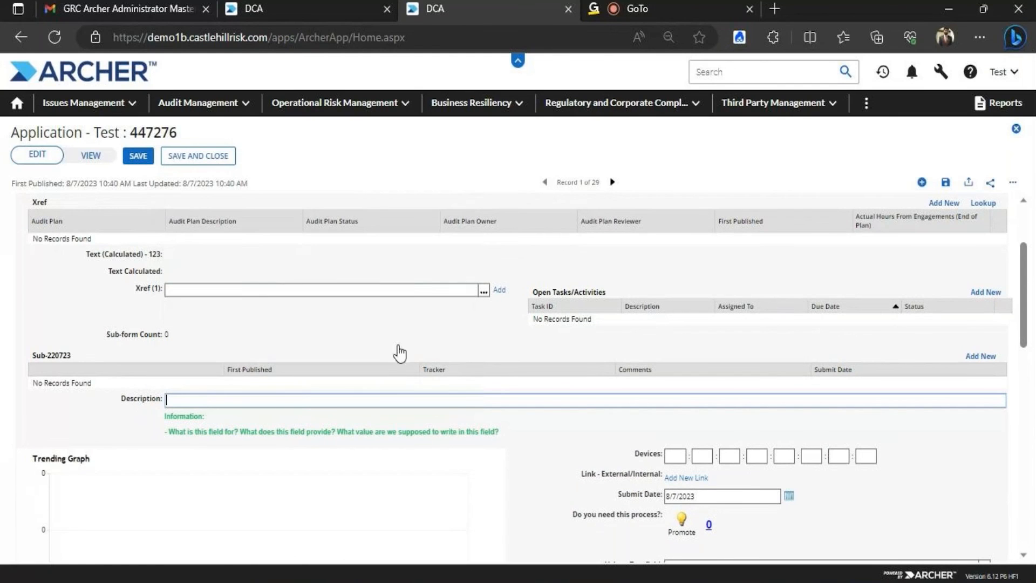
pyautogui.write('Det')
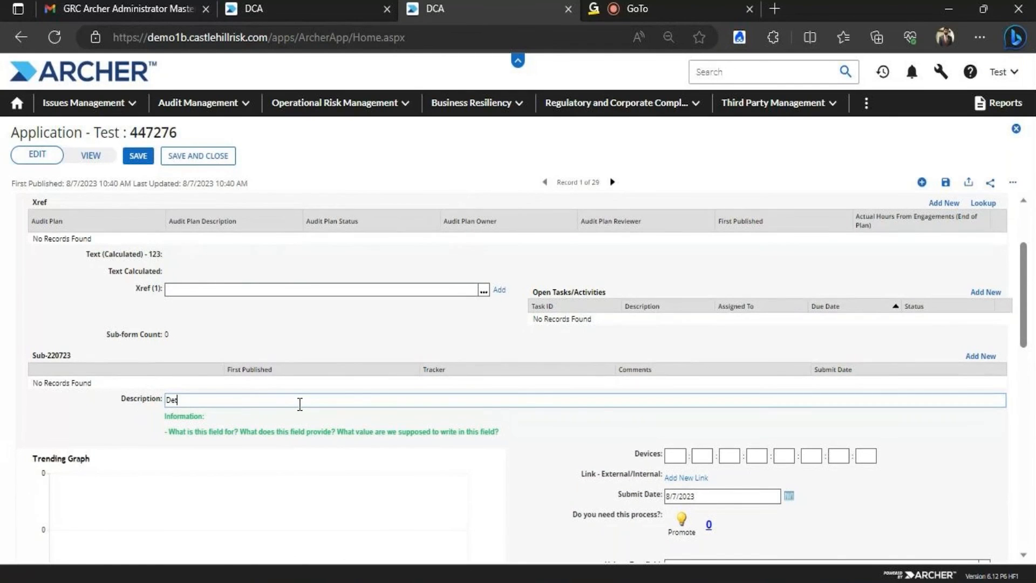
pyautogui.write('ails - Text - Any Information - @!237891')
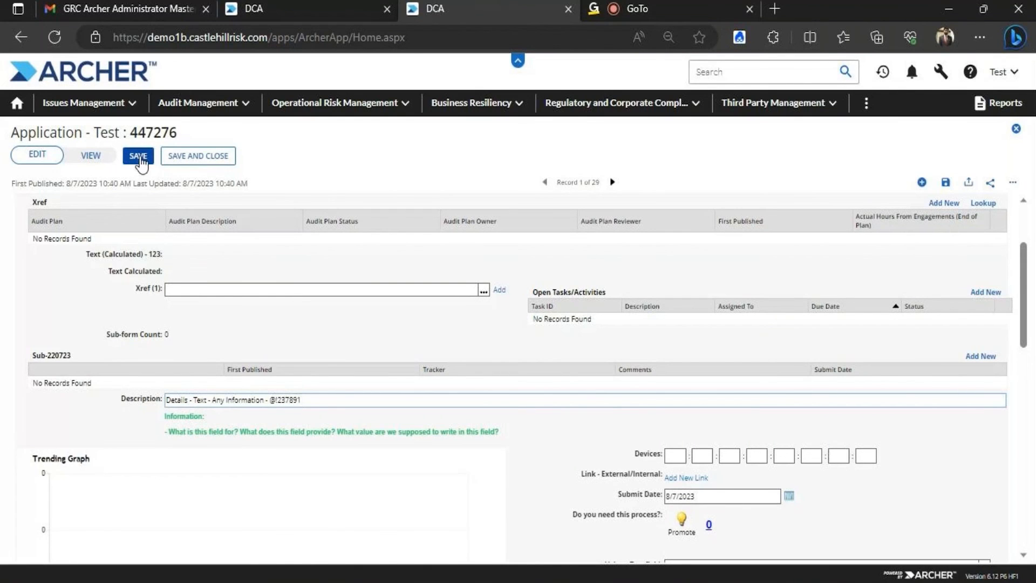
pyautogui.click(141, 160)
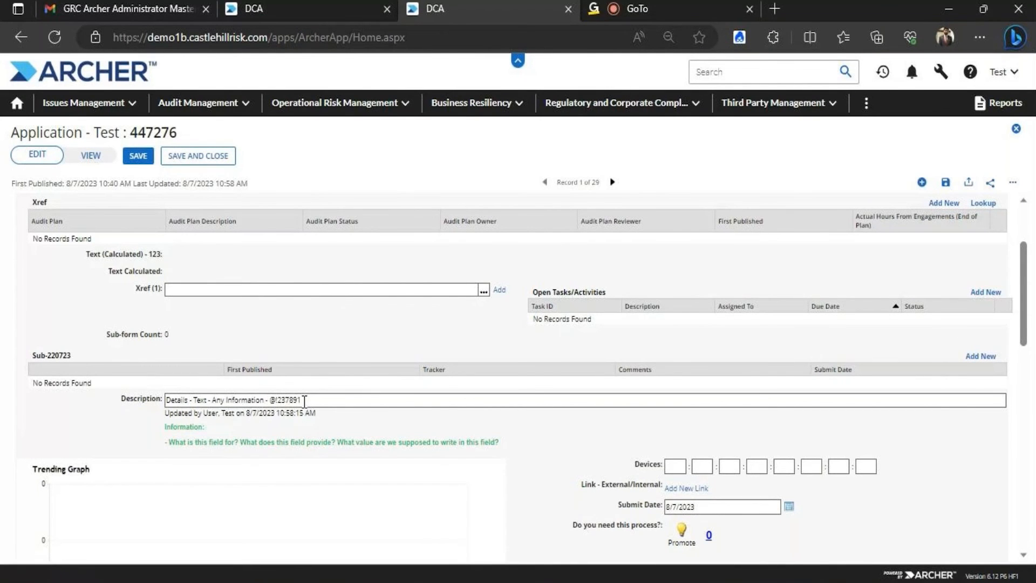
# Examine the Description text, save the record again, and check the update stamp beneath the Description field.
pyautogui.moveTo(304, 401); pyautogui.dragTo(182, 398)
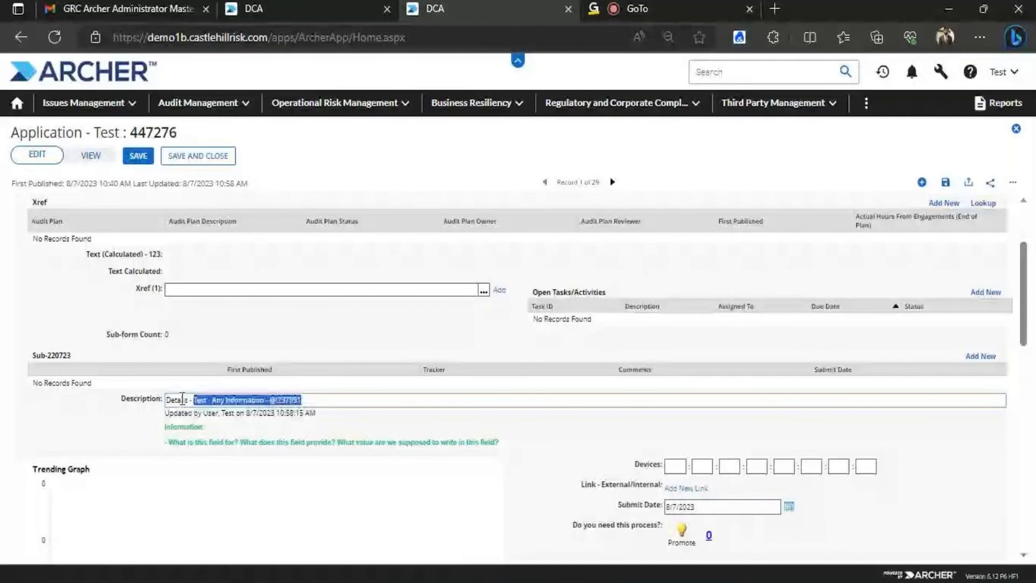
pyautogui.moveTo(182, 398); pyautogui.dragTo(165, 400)
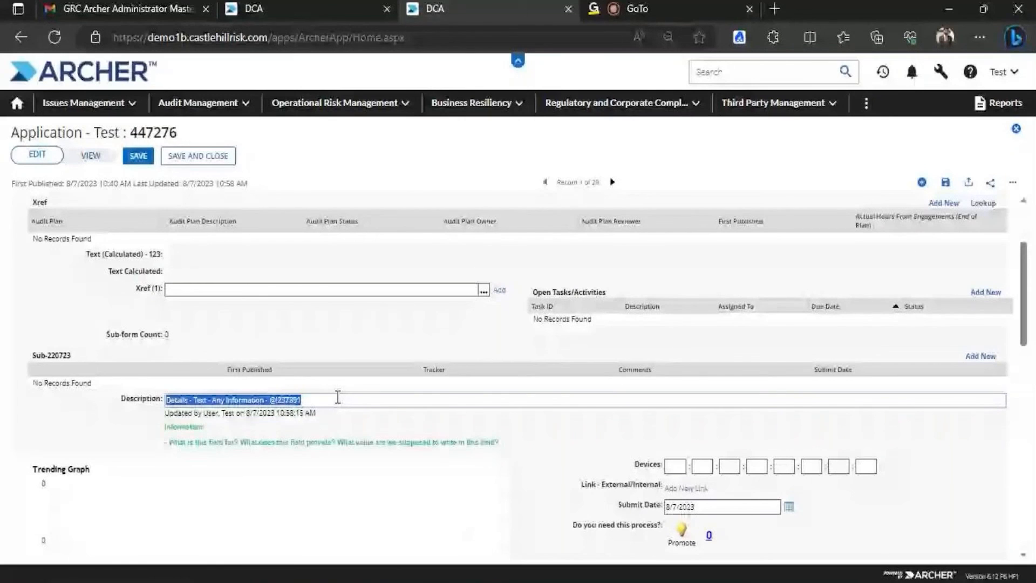
pyautogui.click(139, 156)
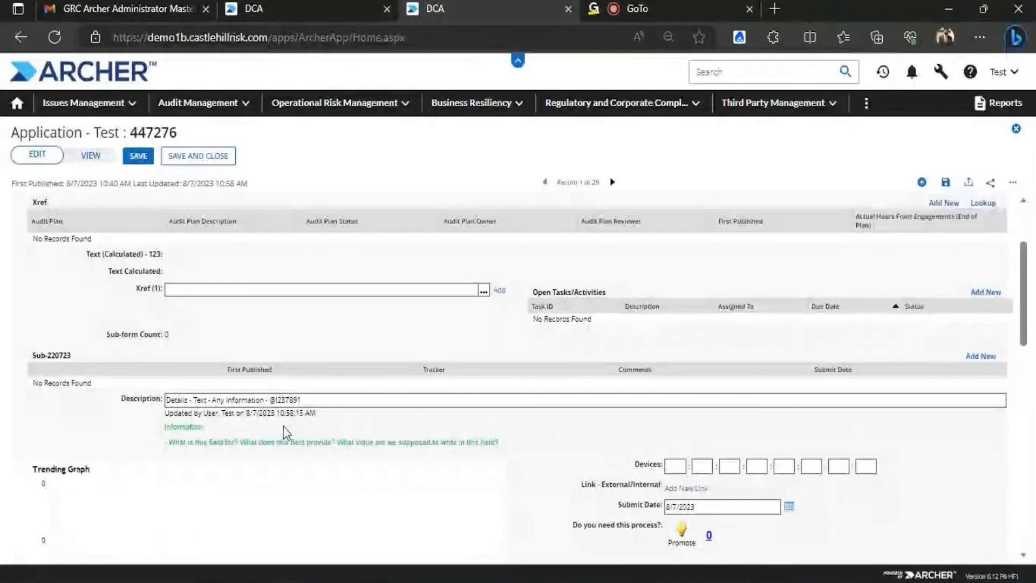
pyautogui.moveTo(316, 412); pyautogui.dragTo(165, 406)
pyautogui.click(339, 422)
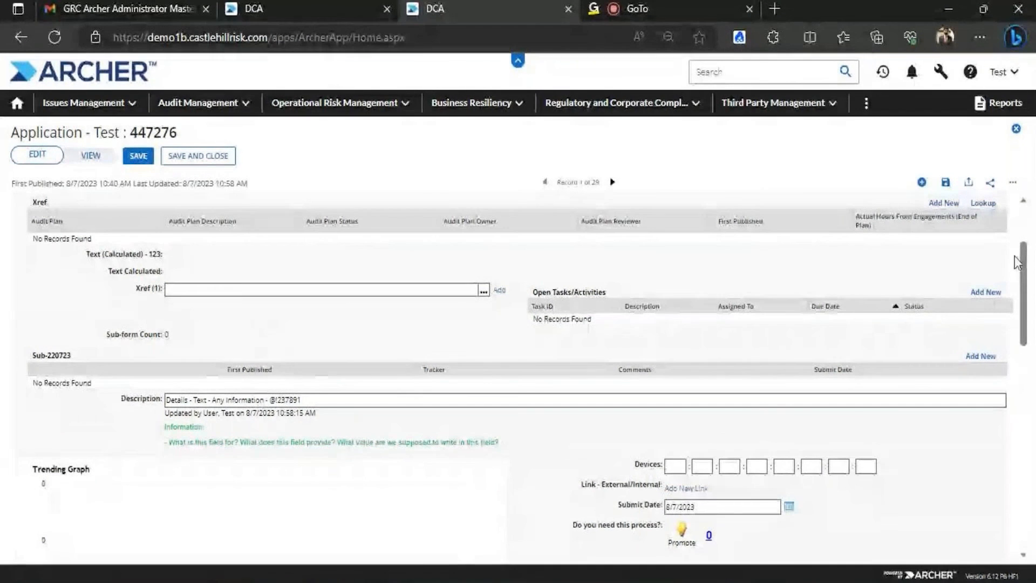
# Return from the record to the Application - Test layout designer and look over its General Information fields.
pyautogui.moveTo(1023, 254); pyautogui.dragTo(1022, 227)
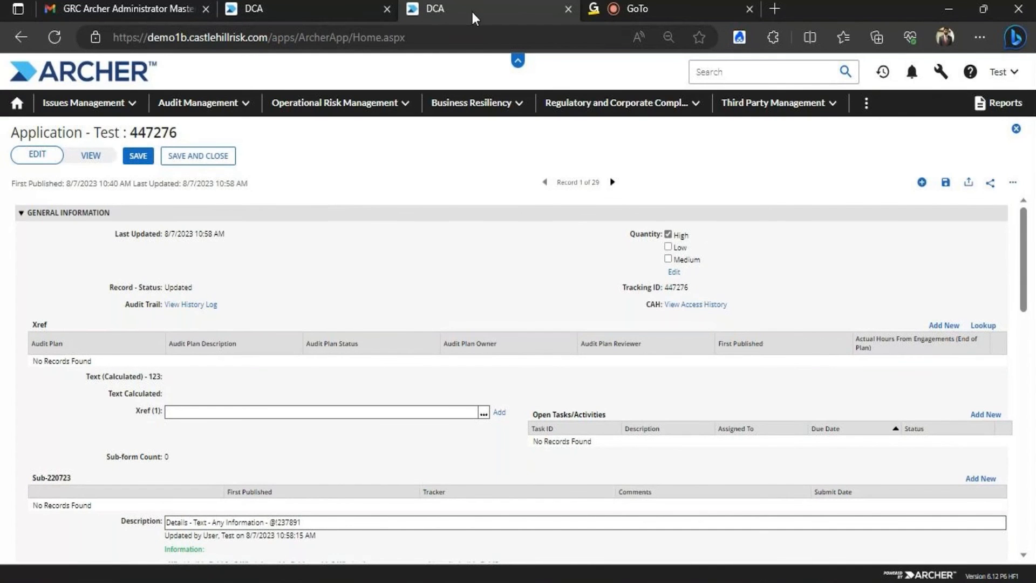
pyautogui.click(349, 7)
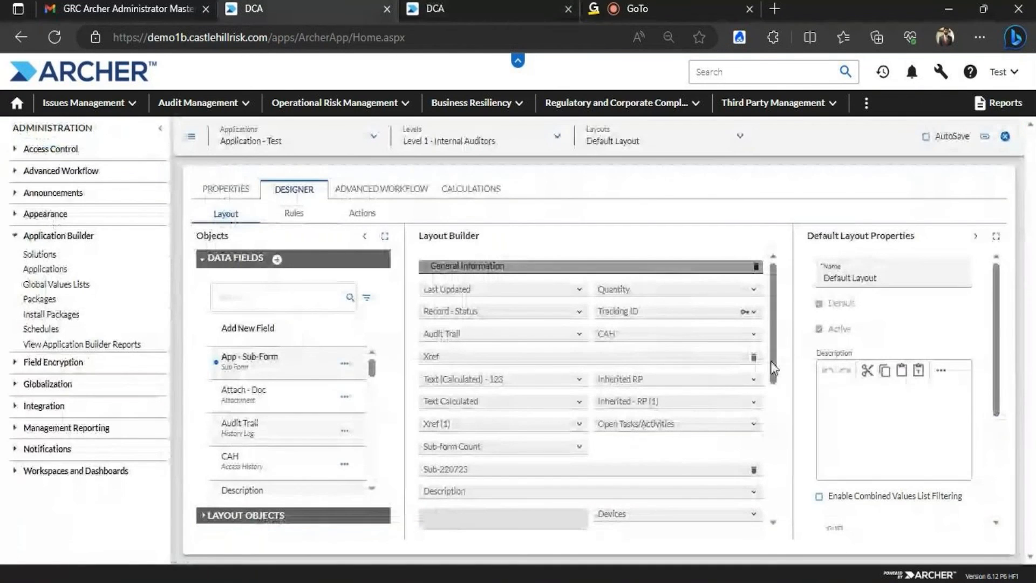
pyautogui.scroll(-1, 777, 339)
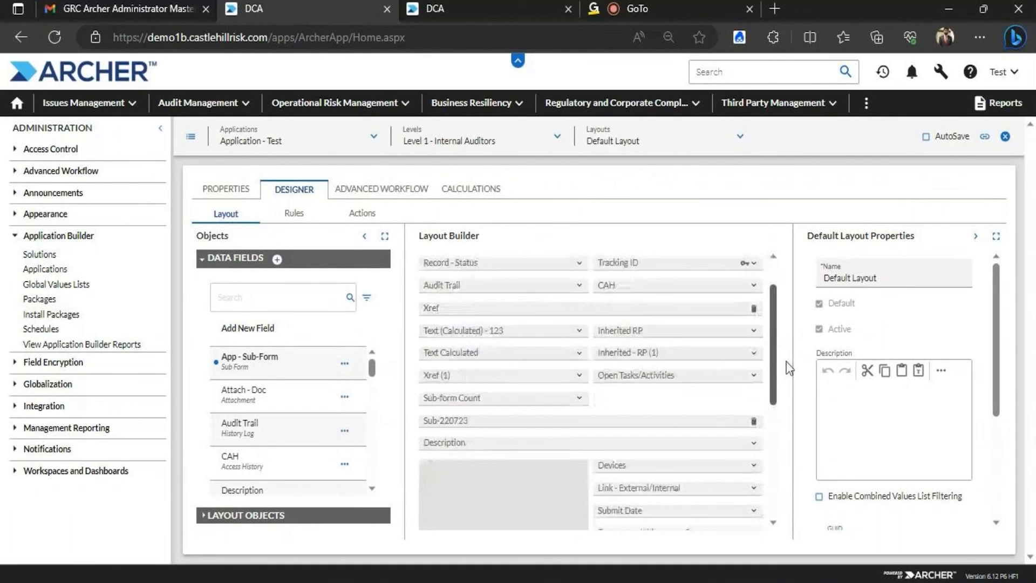
pyautogui.scroll(2, 769, 502)
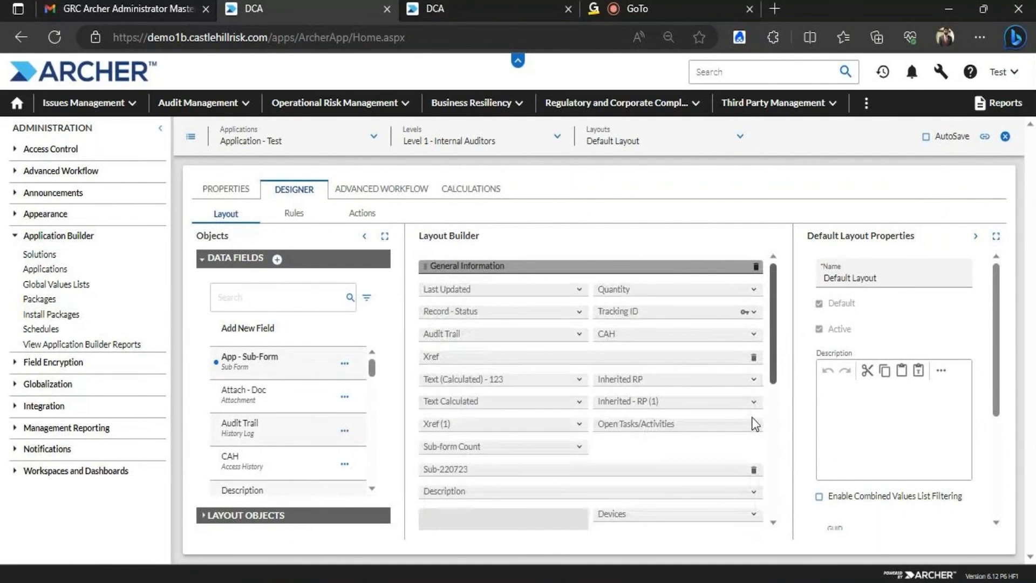
# Try to set the display control of the Value - To a field to Dropdown.
pyautogui.scroll(-3, 761, 459)
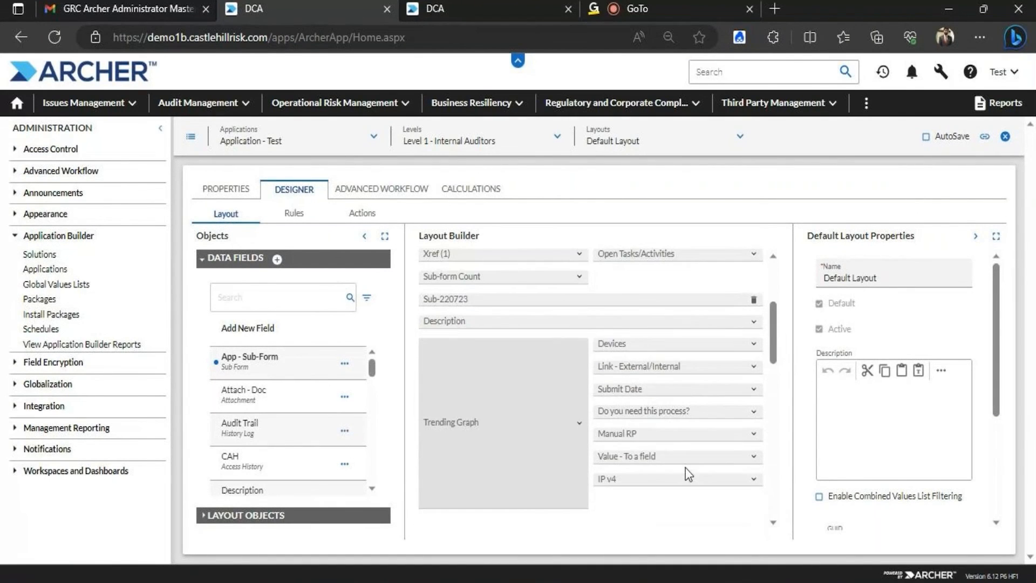
pyautogui.click(649, 457)
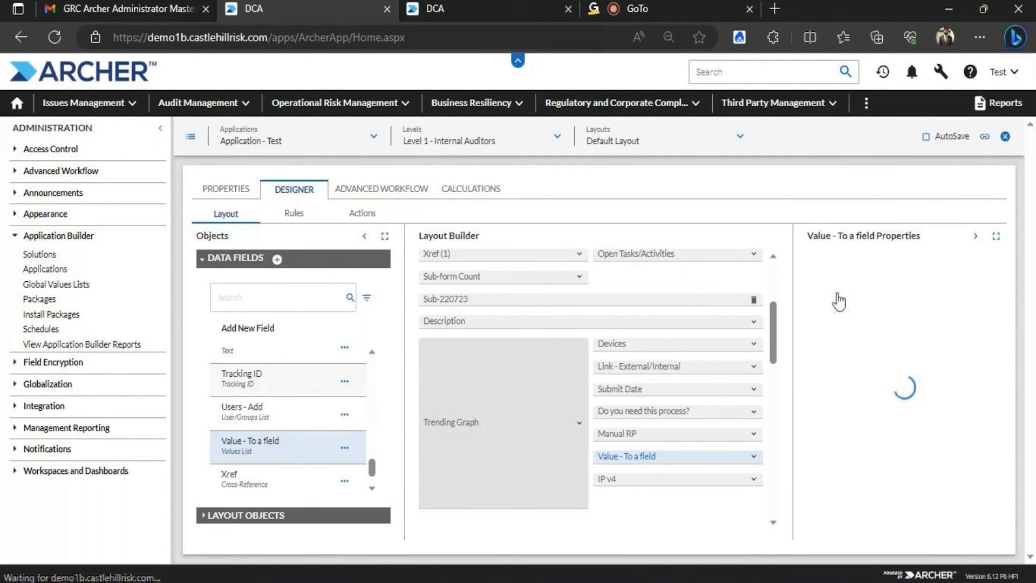
pyautogui.click(830, 323)
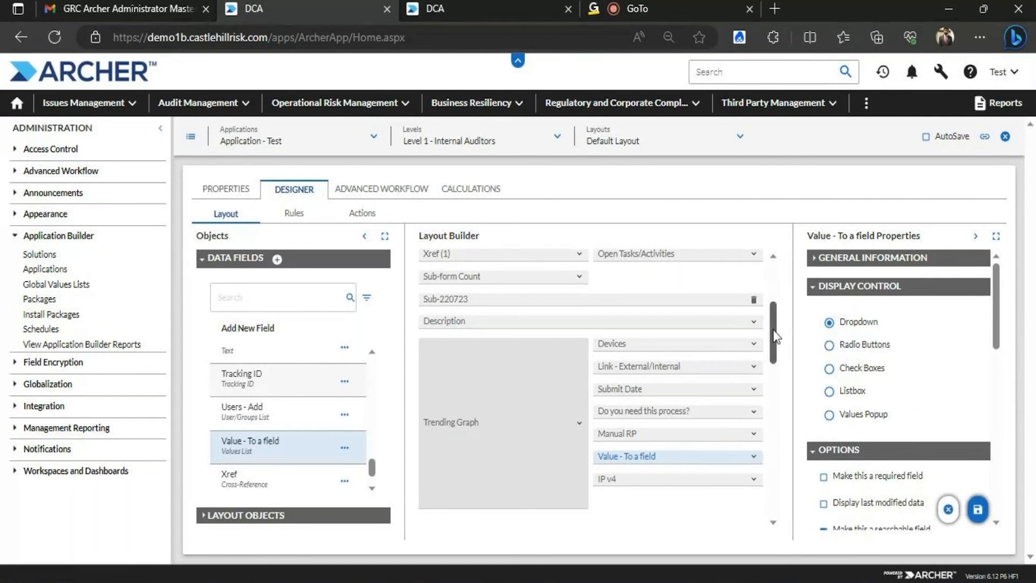
pyautogui.scroll(3, 776, 336)
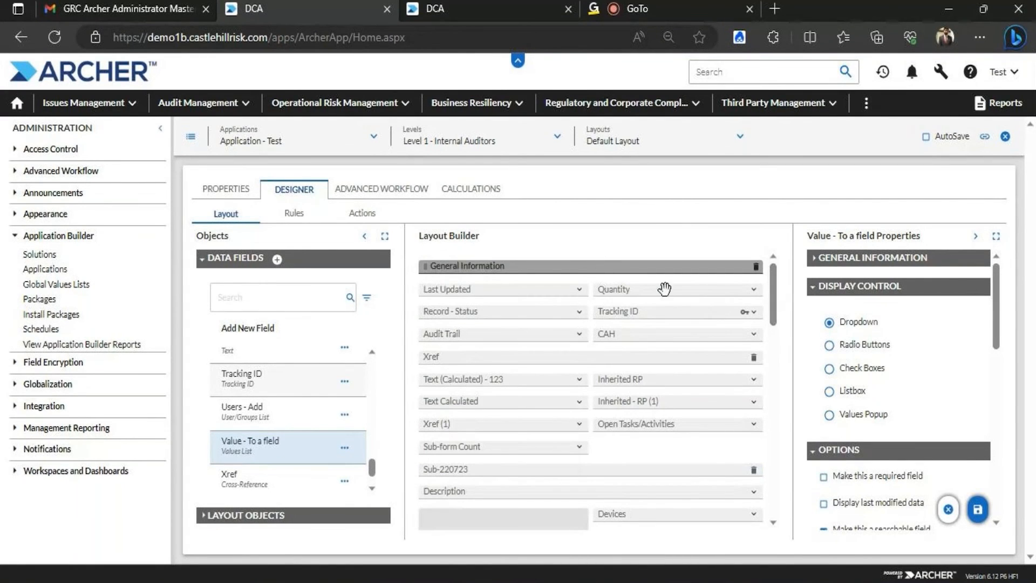
# Switch to the Quantity field's properties and set its display control to Dropdown.
pyautogui.click(665, 295)
pyautogui.click(610, 352)
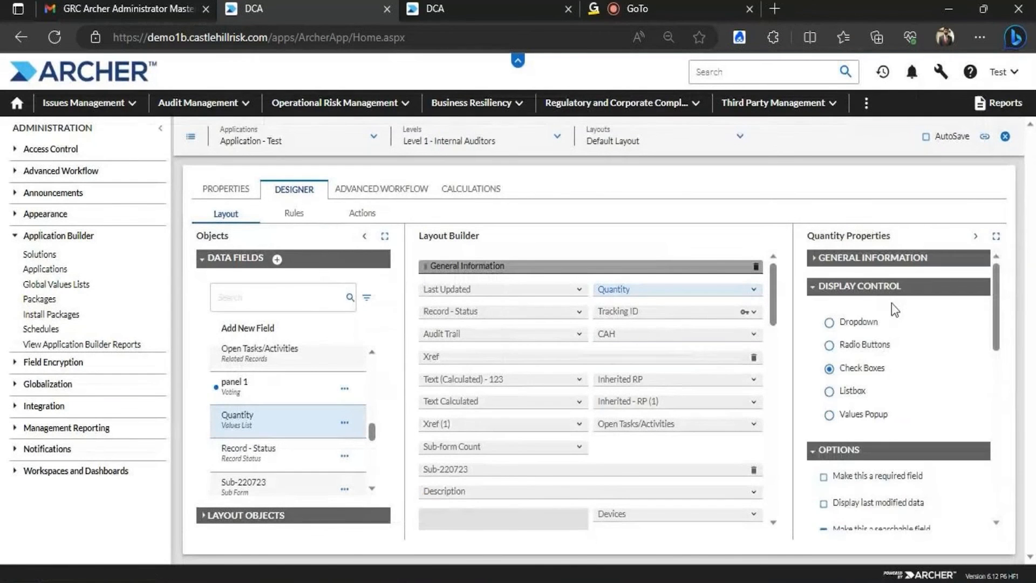
pyautogui.click(830, 323)
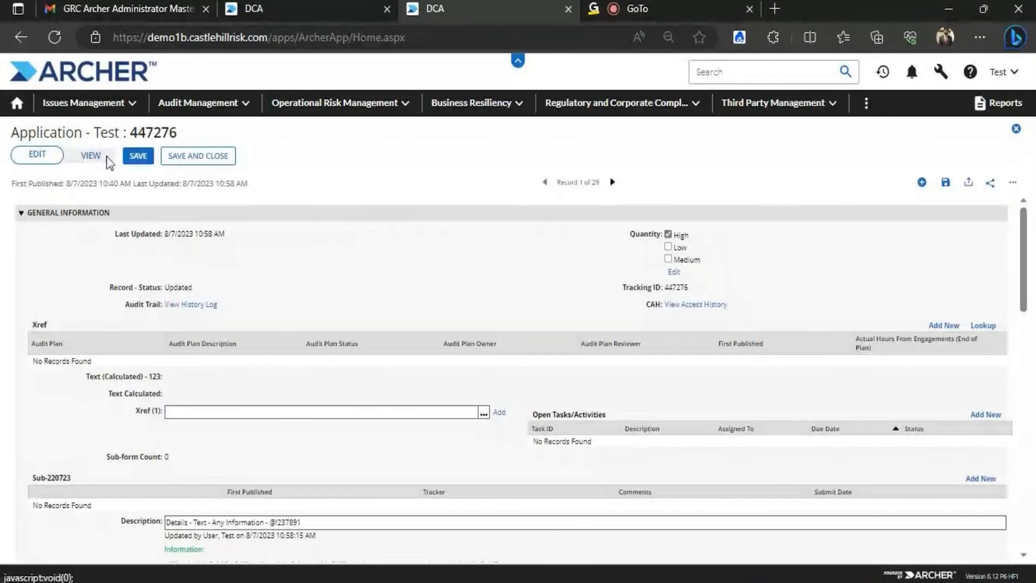
# Leave record 447276, reopen the Application - Test record list, and open record 445937.
pyautogui.click(106, 157)
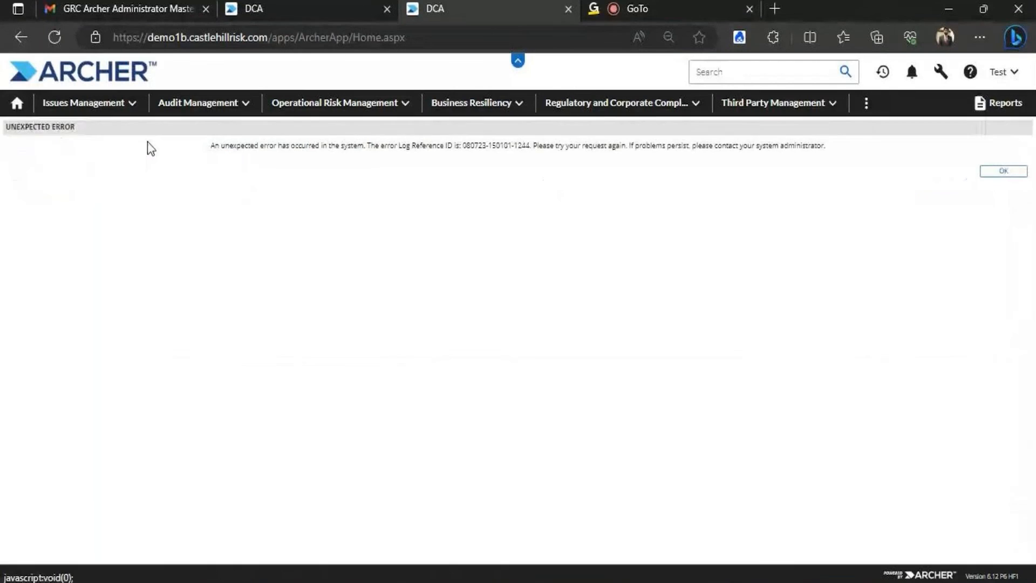
pyautogui.click(243, 105)
pyautogui.click(225, 428)
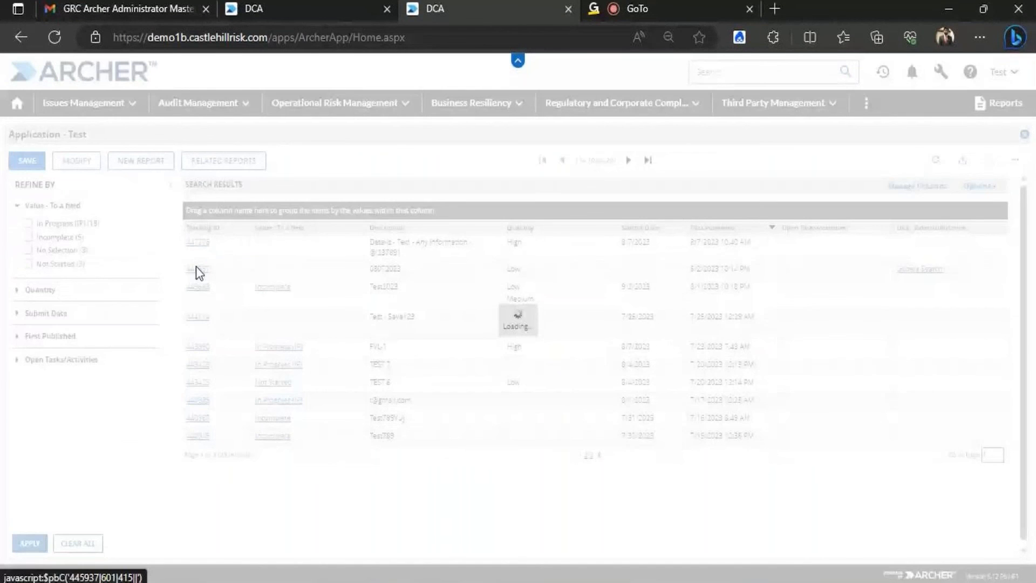
pyautogui.click(196, 266)
# Review the choices offered by the record's Quantity dropdown and set it to No Selection.
pyautogui.click(693, 235)
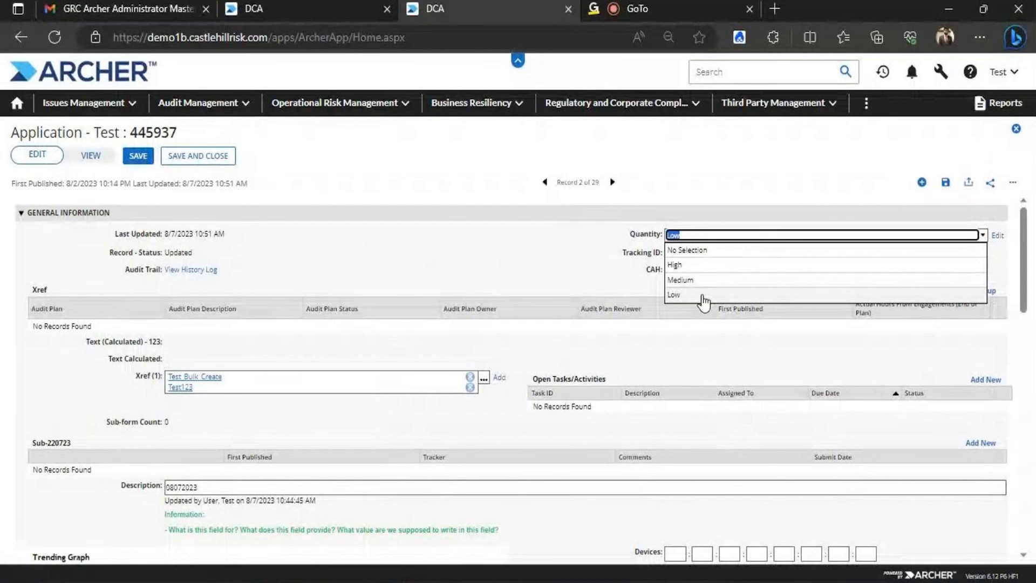
pyautogui.click(695, 235)
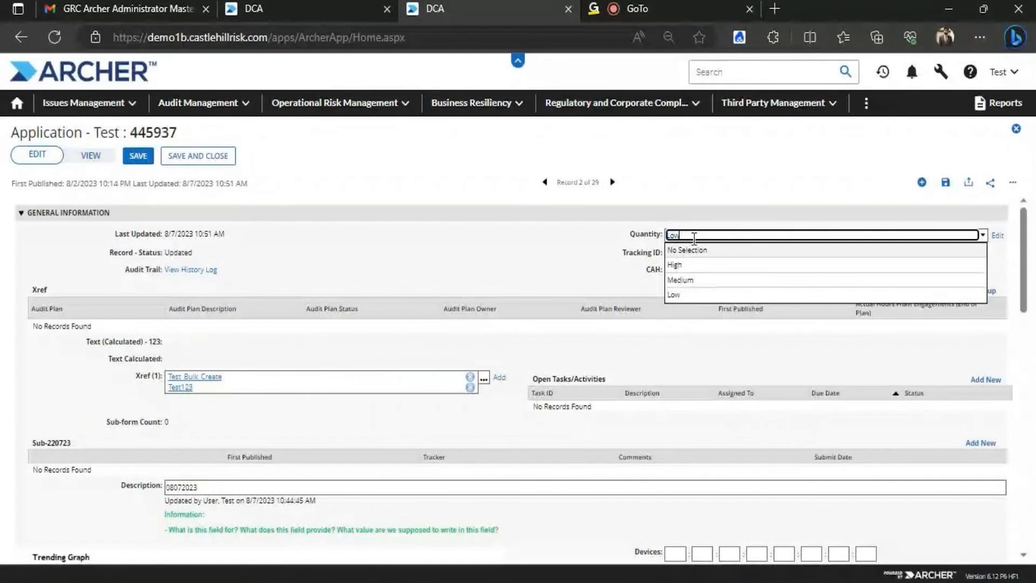
pyautogui.scroll(-7, 669, 346)
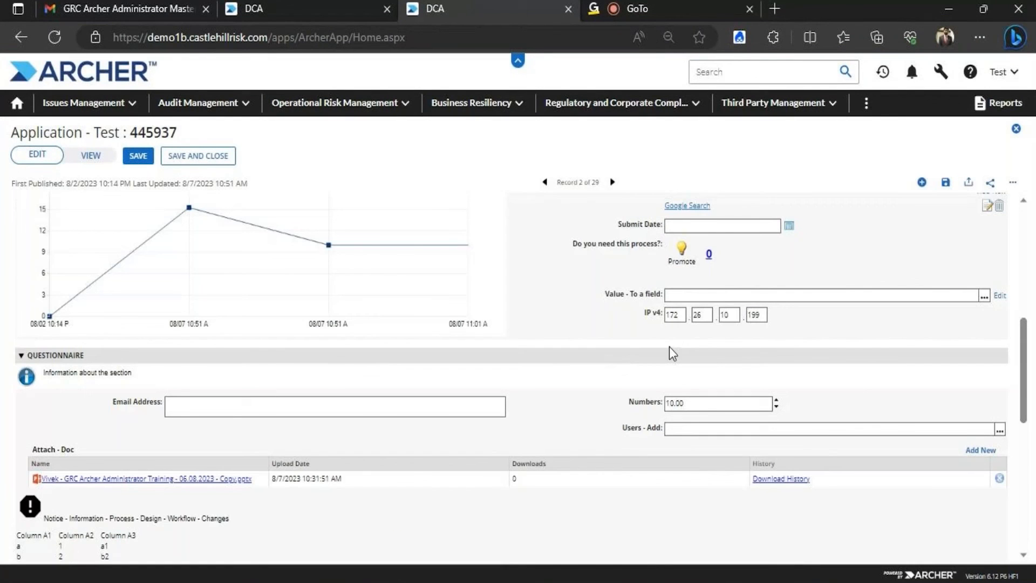
# In the Users - Add field, search the users for "infosec", select the matching user, save the record, and view the saved Questionnaire section.
pyautogui.moveTo(1026, 340); pyautogui.dragTo(1024, 353)
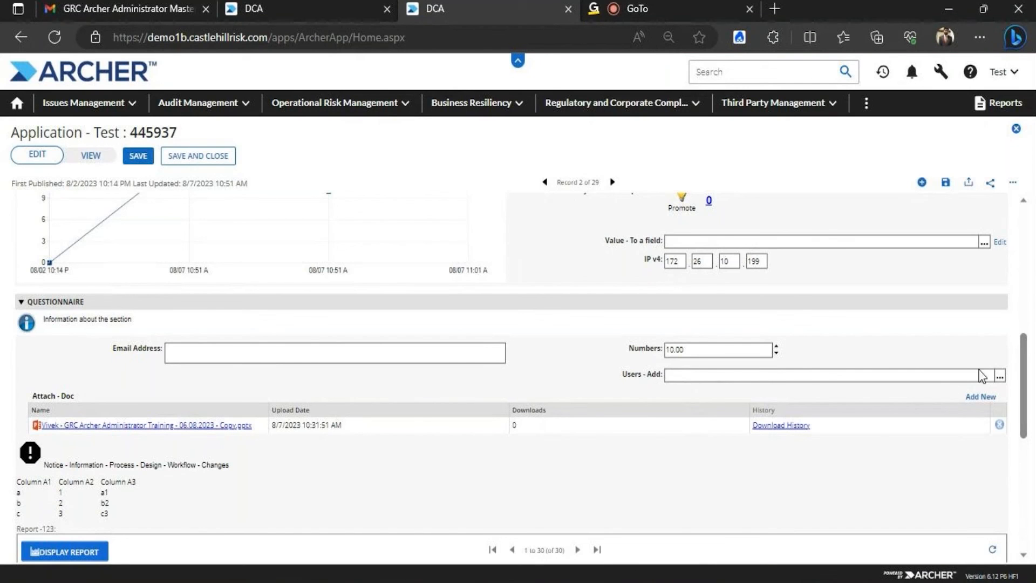
pyautogui.click(1000, 376)
pyautogui.click(396, 282)
pyautogui.write('tes')
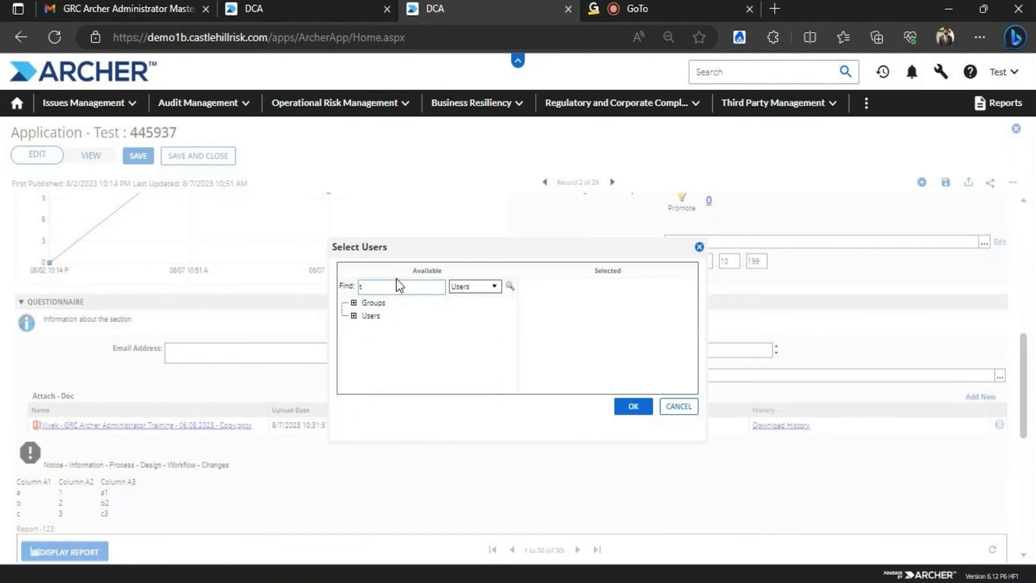
pyautogui.press('BackSpace')
pyautogui.write('infosec')
pyautogui.press('Return')
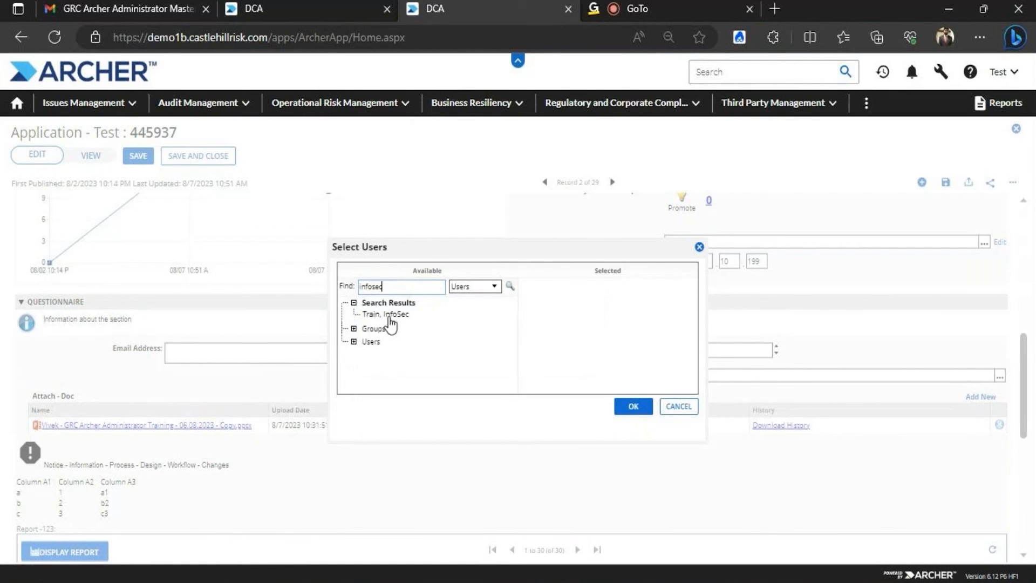
pyautogui.doubleClick(389, 315)
pyautogui.click(633, 406)
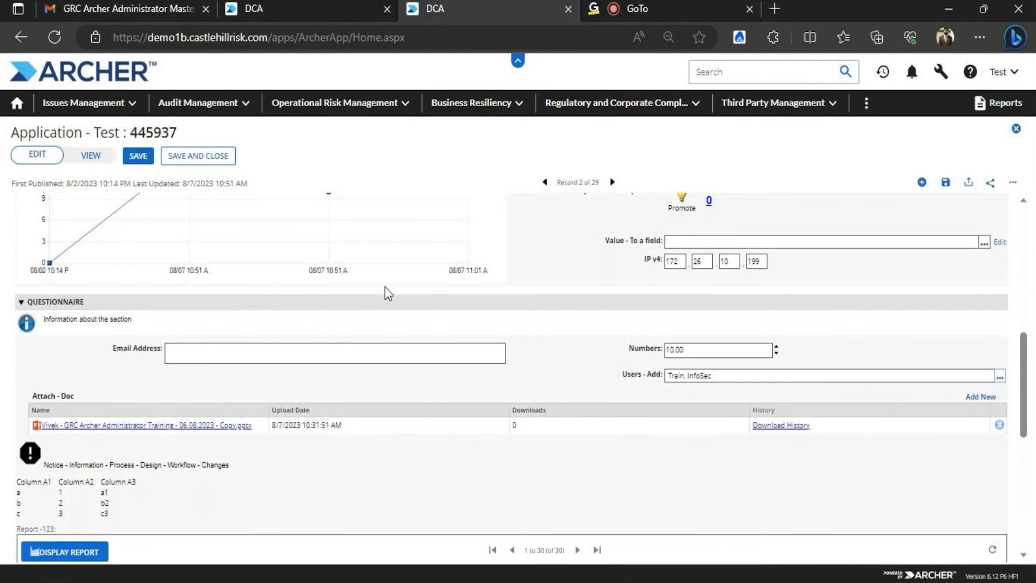
pyautogui.click(136, 157)
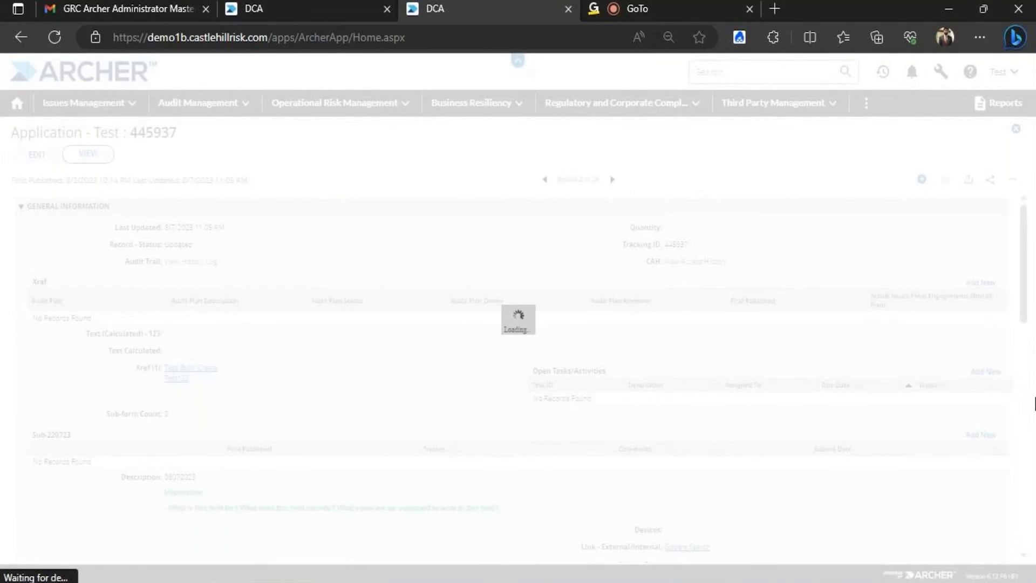
pyautogui.moveTo(1023, 265); pyautogui.dragTo(1021, 422)
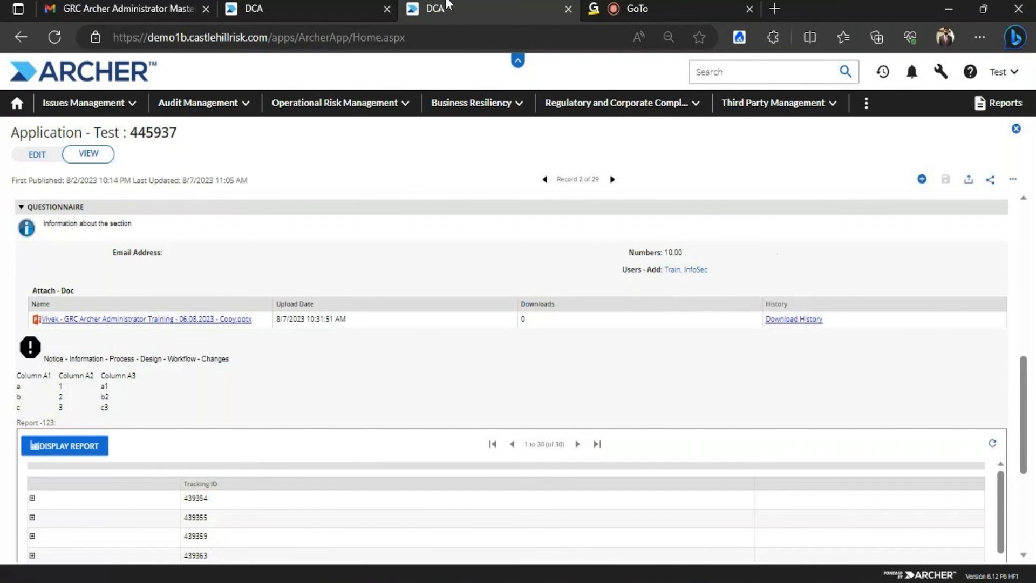
# Compare the Tracking ID field with the number in the record heading, and view the next record in view mode as well.
pyautogui.scroll(10, 998, 365)
pyautogui.moveTo(690, 245); pyautogui.dragTo(629, 250)
pyautogui.click(733, 240)
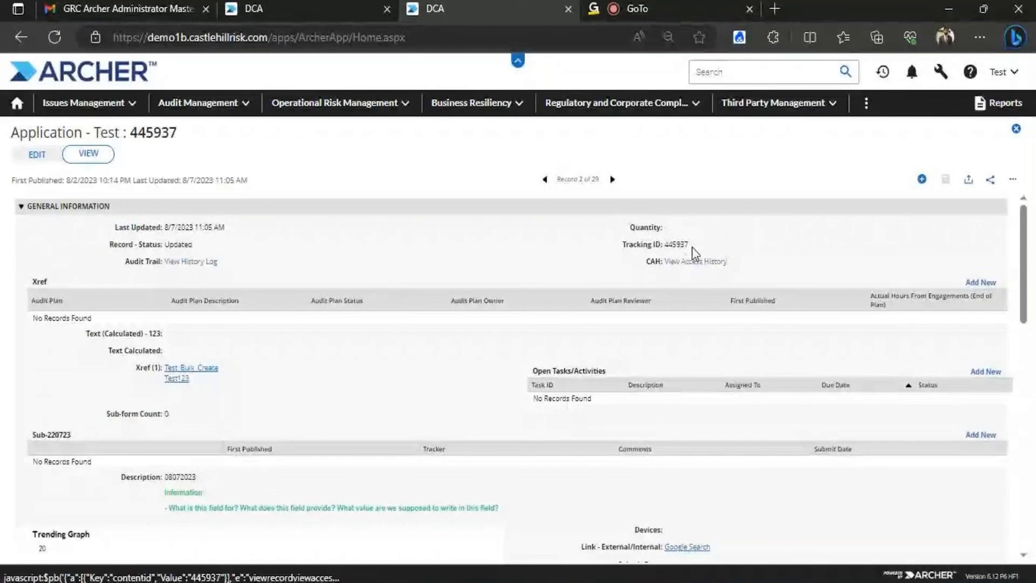
pyautogui.moveTo(689, 245); pyautogui.dragTo(620, 247)
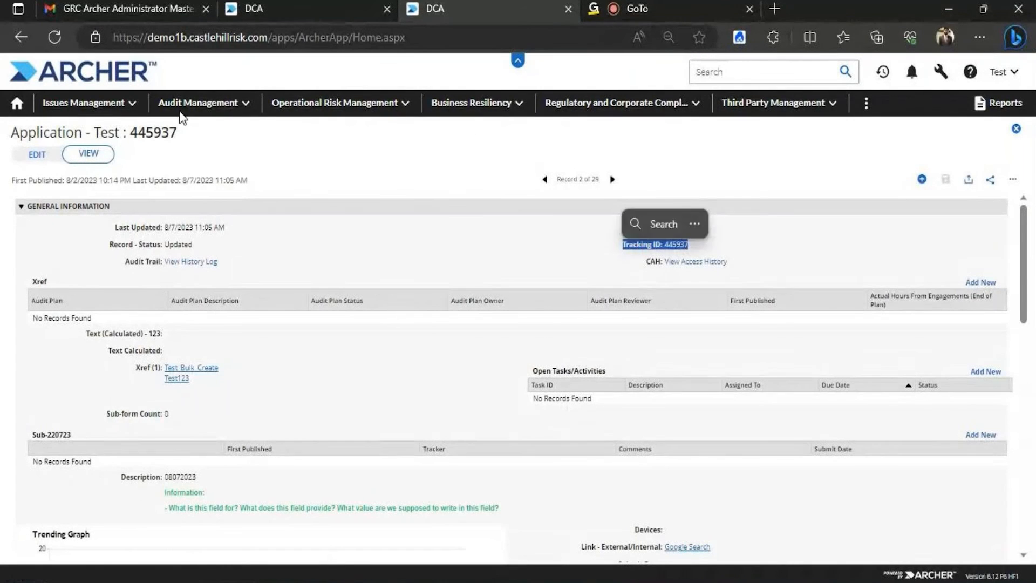
pyautogui.click(736, 260)
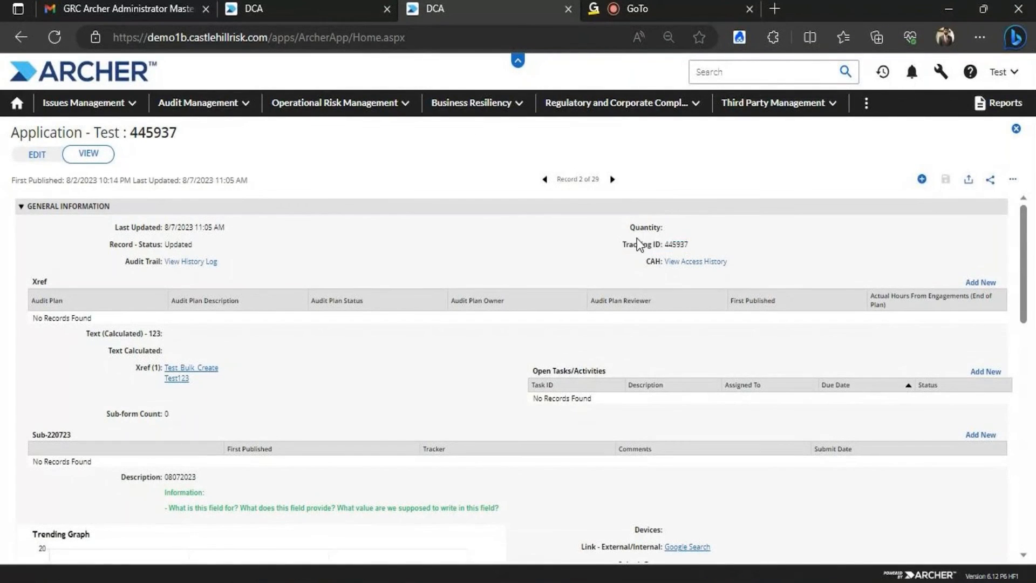
pyautogui.moveTo(691, 248); pyautogui.dragTo(623, 247)
pyautogui.click(195, 149)
pyautogui.moveTo(195, 148); pyautogui.dragTo(130, 134)
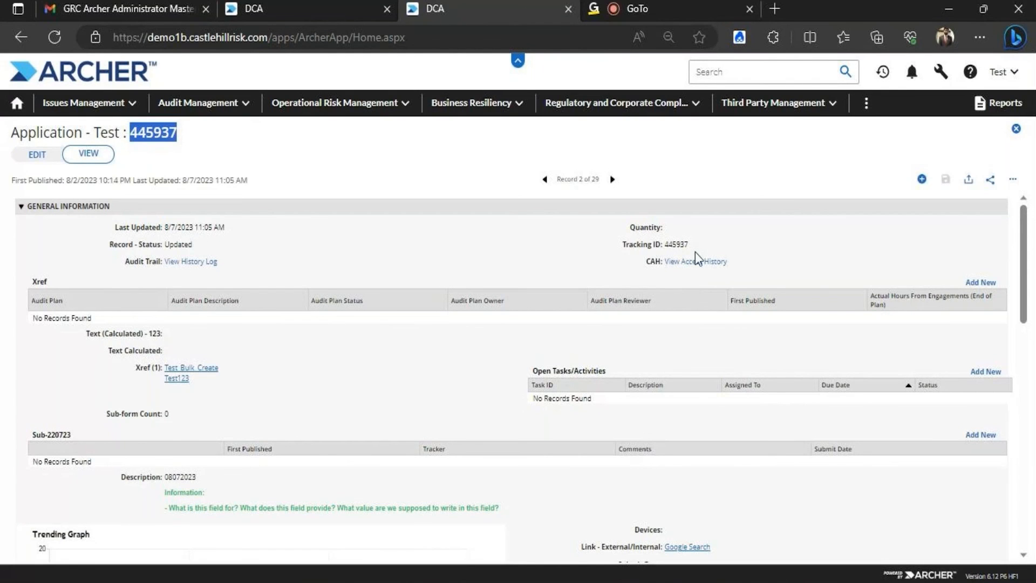
pyautogui.click(612, 180)
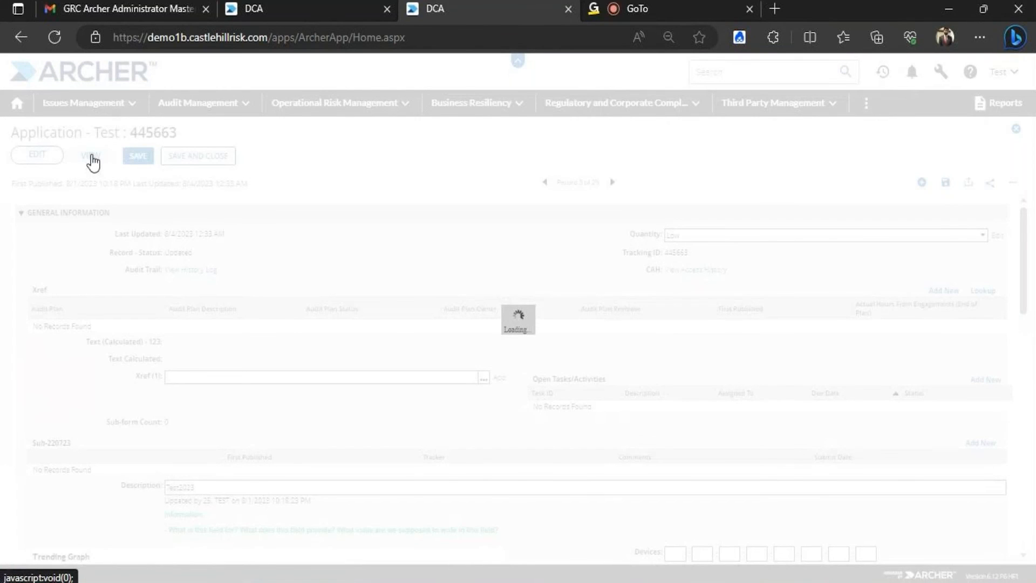
pyautogui.click(91, 156)
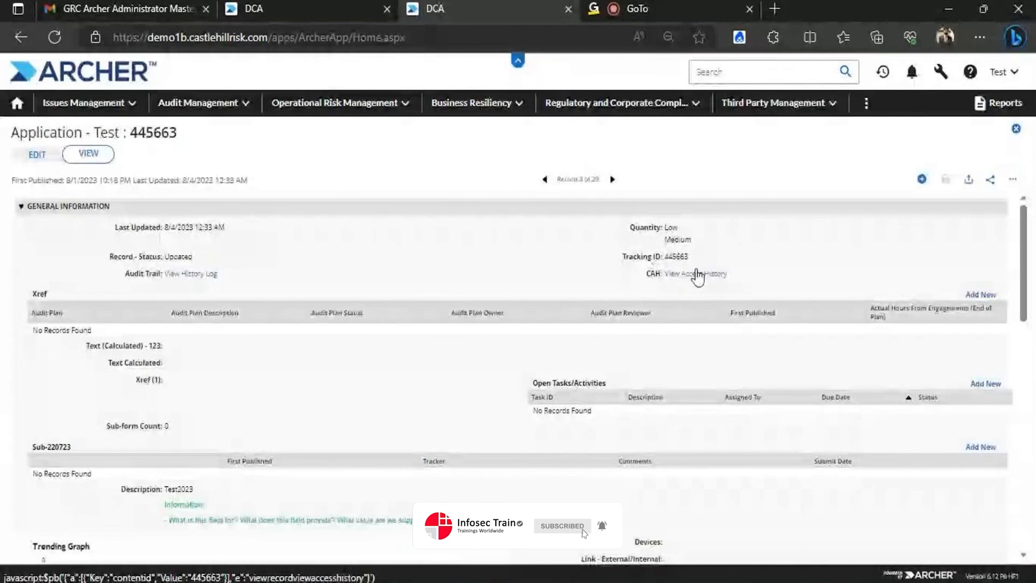
# Open the Application Builder Reports list from the administration options.
pyautogui.click(941, 72)
pyautogui.click(943, 211)
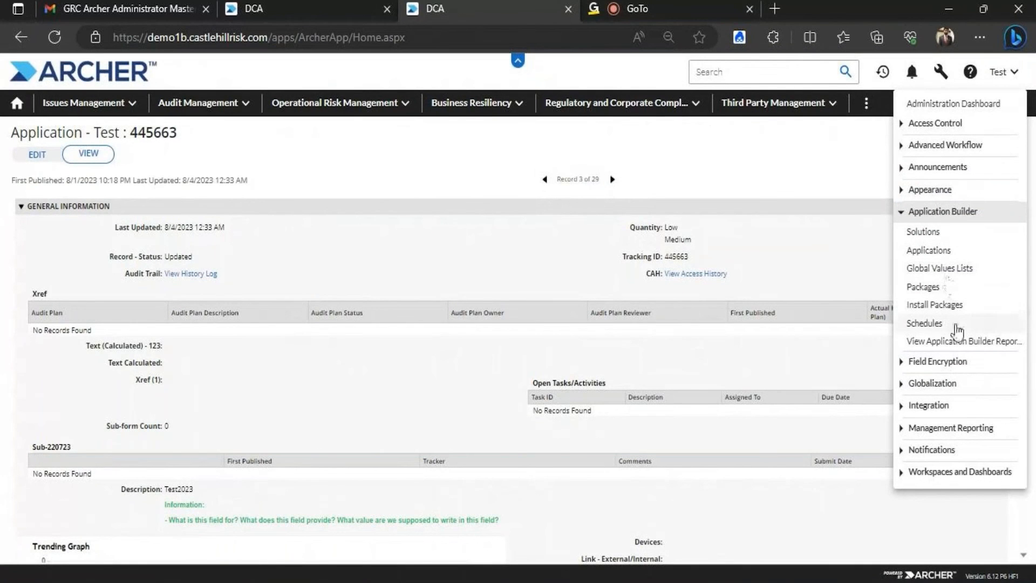
pyautogui.click(955, 326)
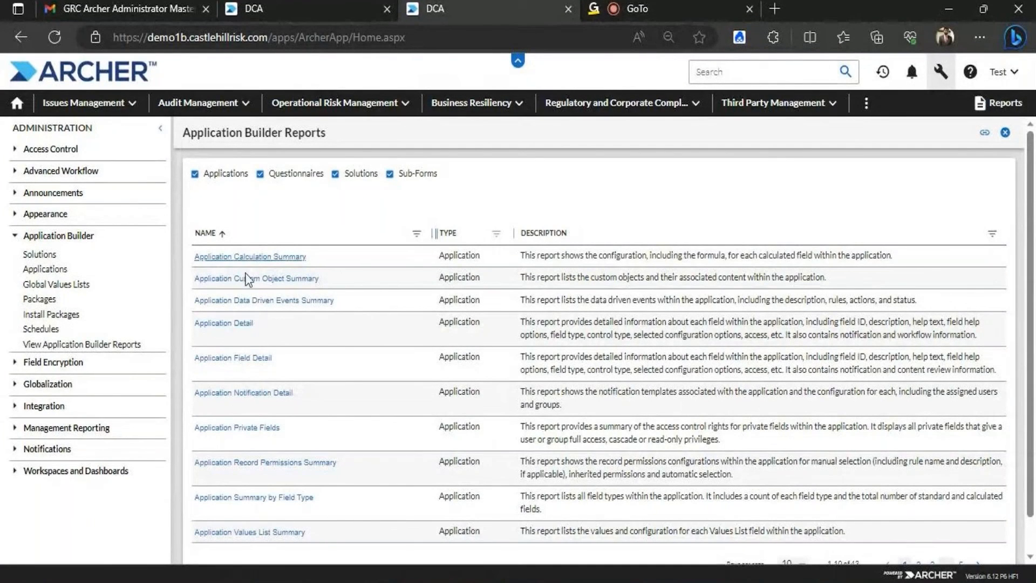
# Return to the Application - Test designer and dismiss the Add New Field dialog without creating a field.
pyautogui.click(475, 8)
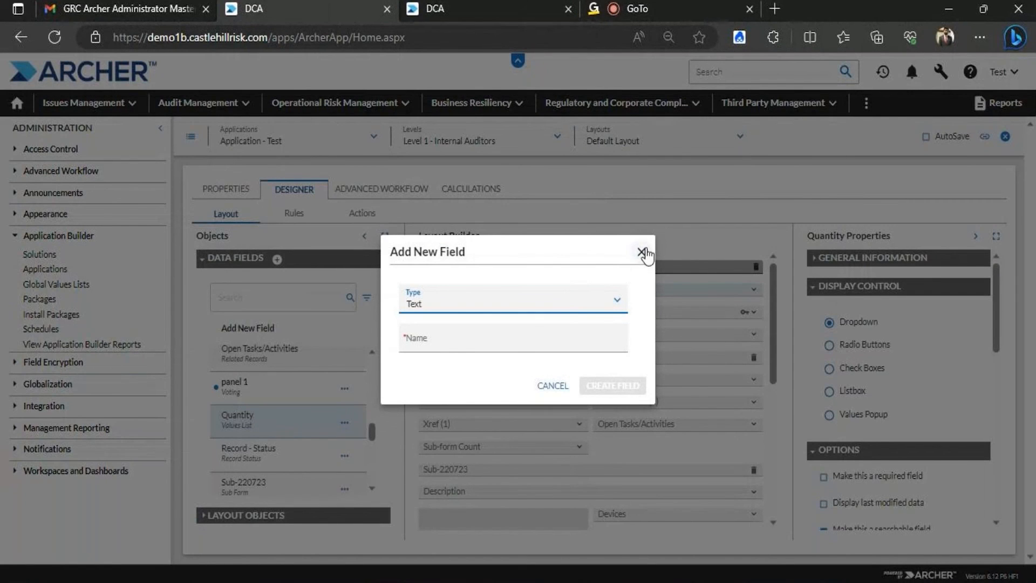
pyautogui.click(644, 252)
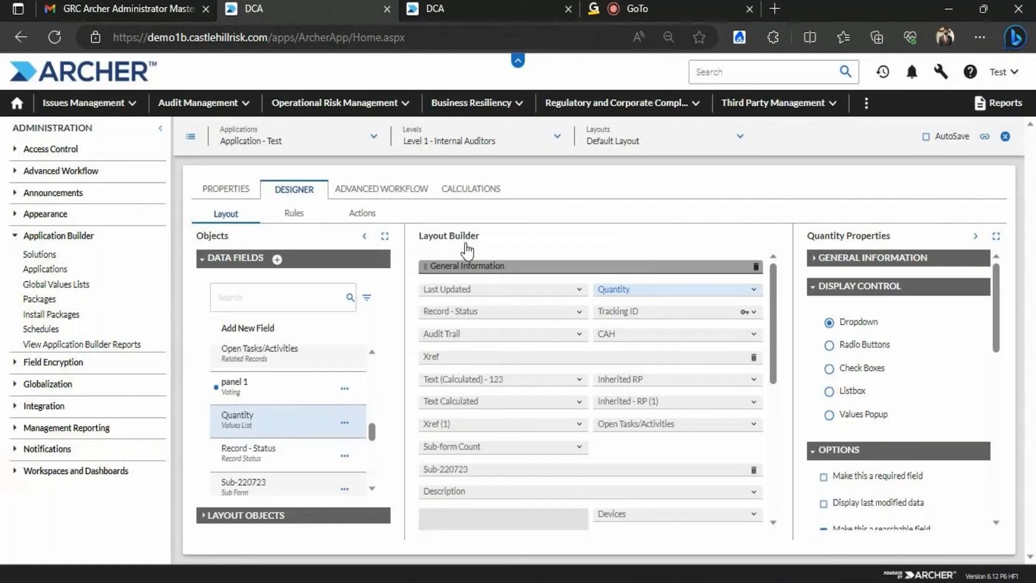
pyautogui.moveTo(773, 291)
pyautogui.mouseDown()
pyautogui.moveTo(773, 328)
pyautogui.moveTo(774, 281)
pyautogui.mouseUp()
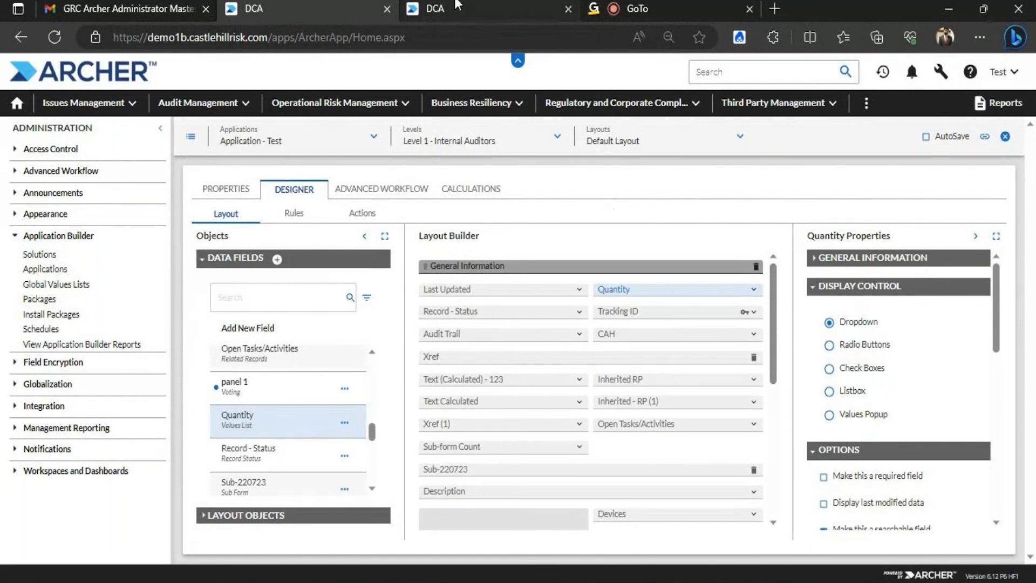
# Generate the Application Detail report for Application - Test from the Application Builder Reports list.
pyautogui.click(456, 6)
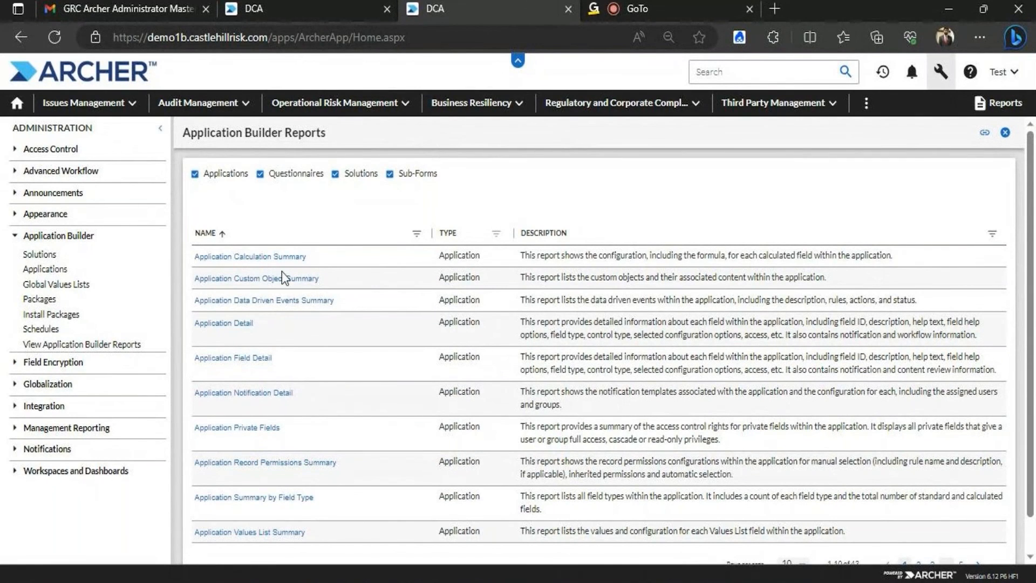
pyautogui.click(223, 324)
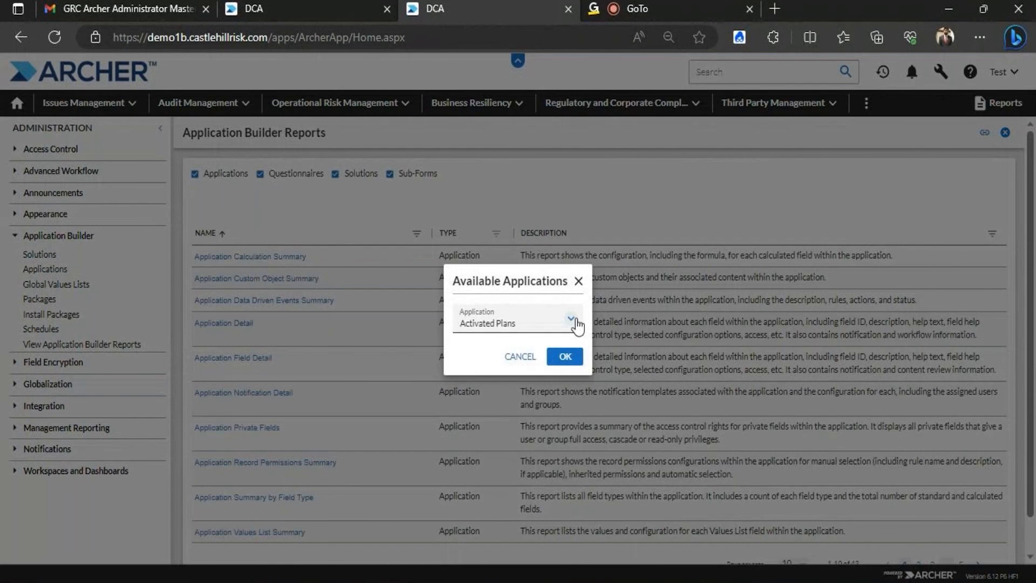
pyautogui.click(570, 321)
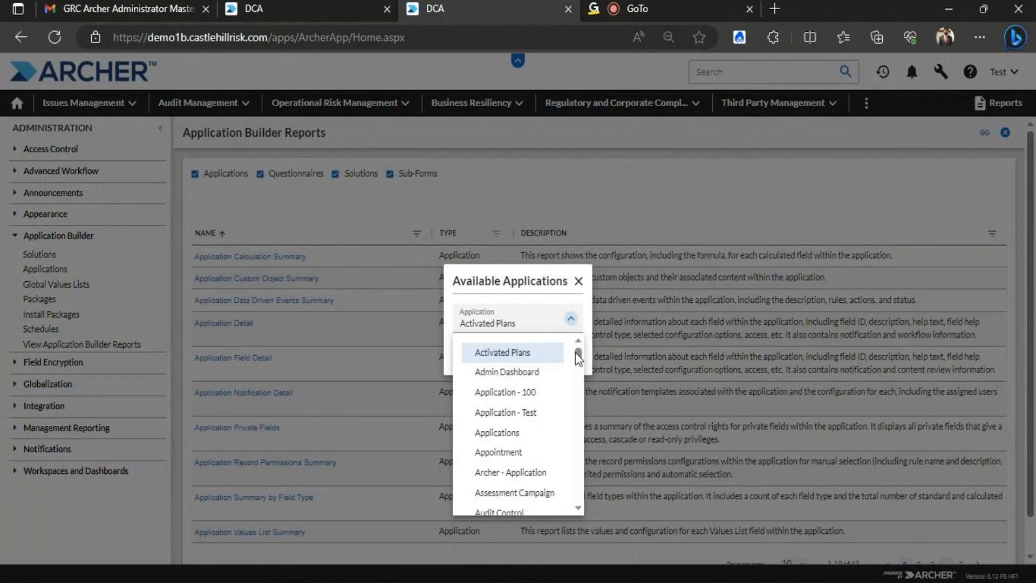
pyautogui.click(519, 413)
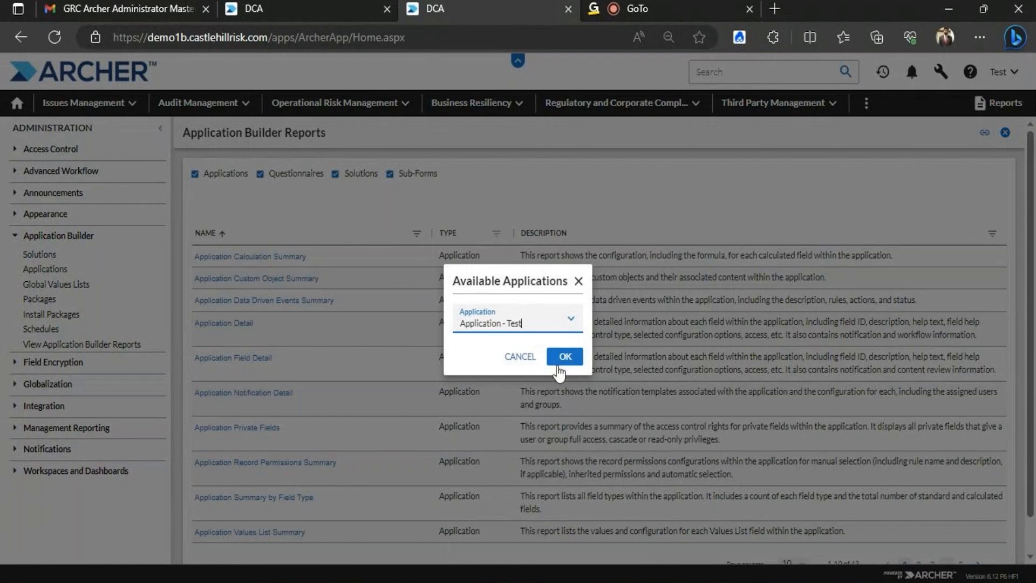
pyautogui.click(564, 357)
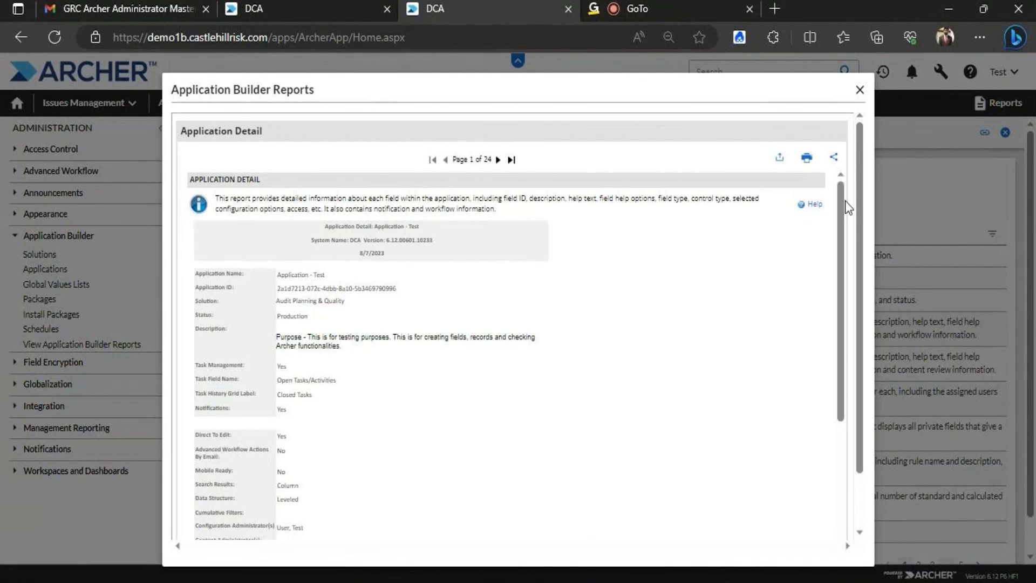
# Look through the first three pages of the Application Detail report, including the Tracking ID field's details.
pyautogui.moveTo(844, 203); pyautogui.dragTo(779, 222)
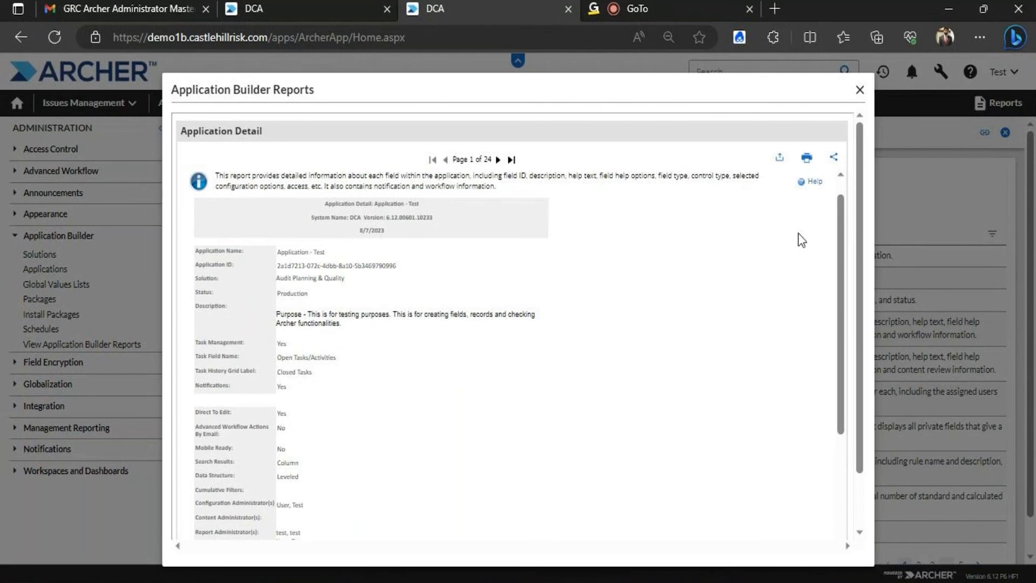
pyautogui.moveTo(839, 203); pyautogui.dragTo(836, 169)
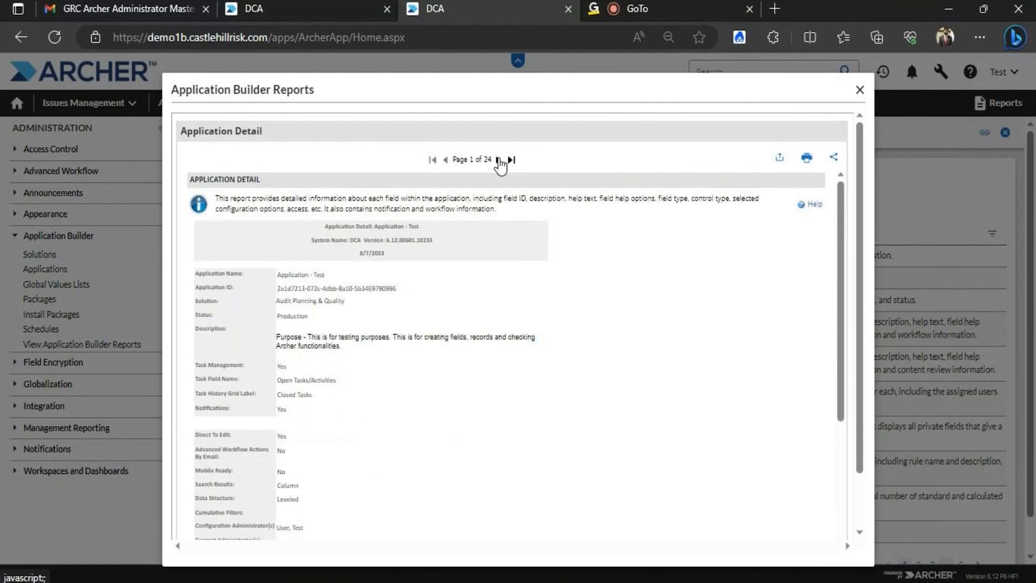
pyautogui.click(498, 160)
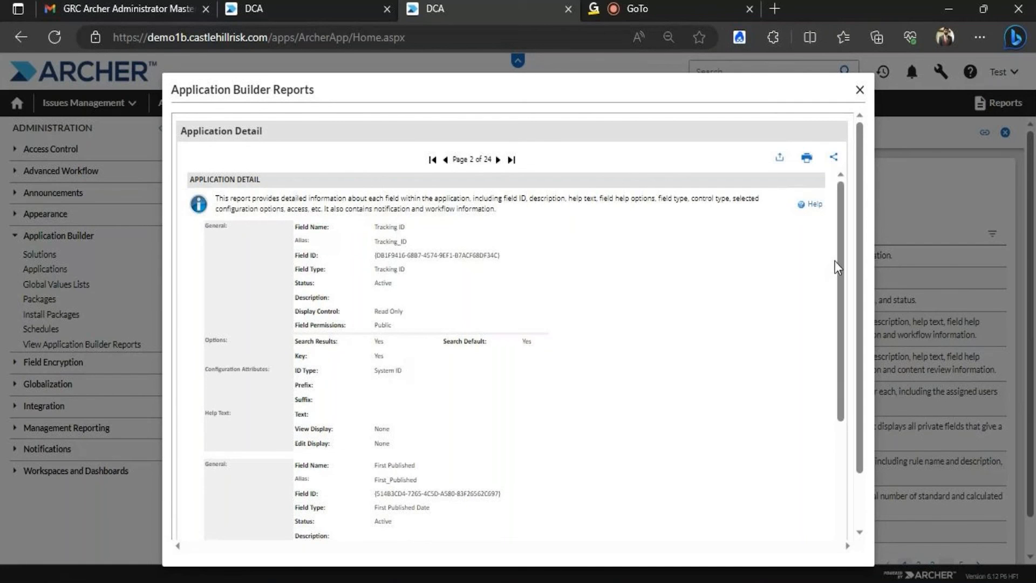
pyautogui.moveTo(835, 250); pyautogui.dragTo(866, 142)
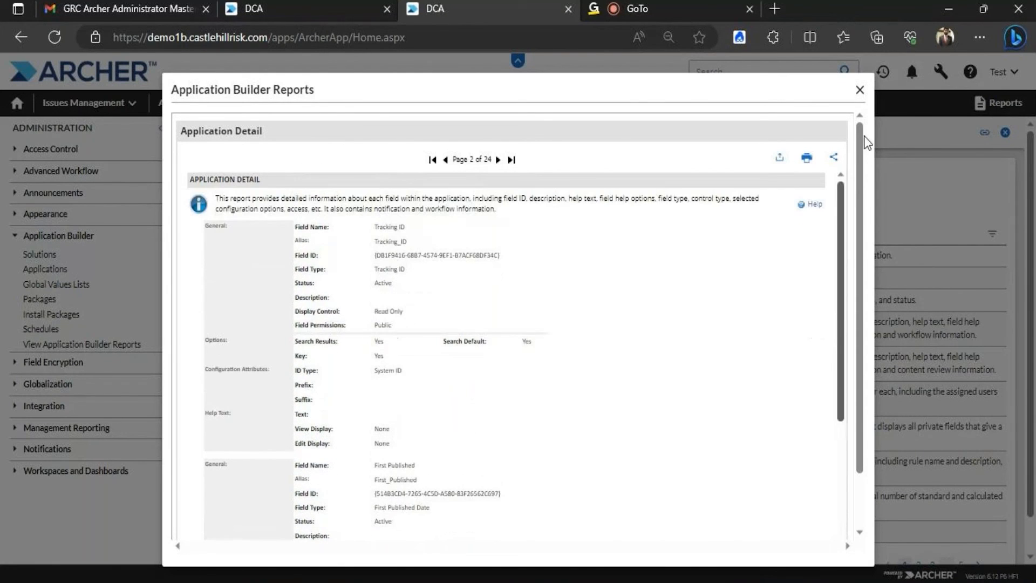
pyautogui.click(498, 160)
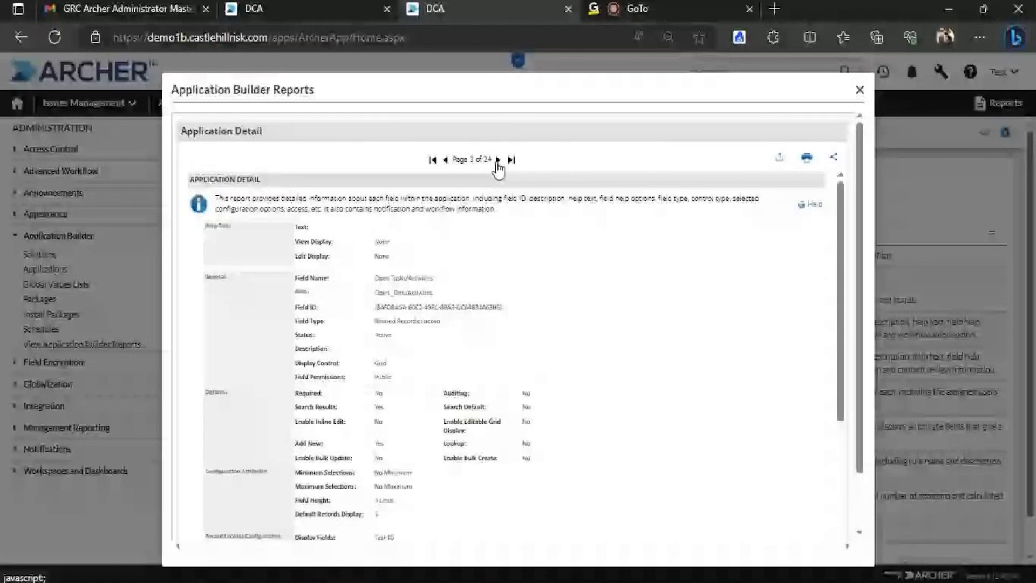
# Export the Application Detail report, open the downloaded ApplicationDetailReport in Word, and dismiss the activation wizard to work in editing mode.
pyautogui.click(805, 161)
pyautogui.click(410, 321)
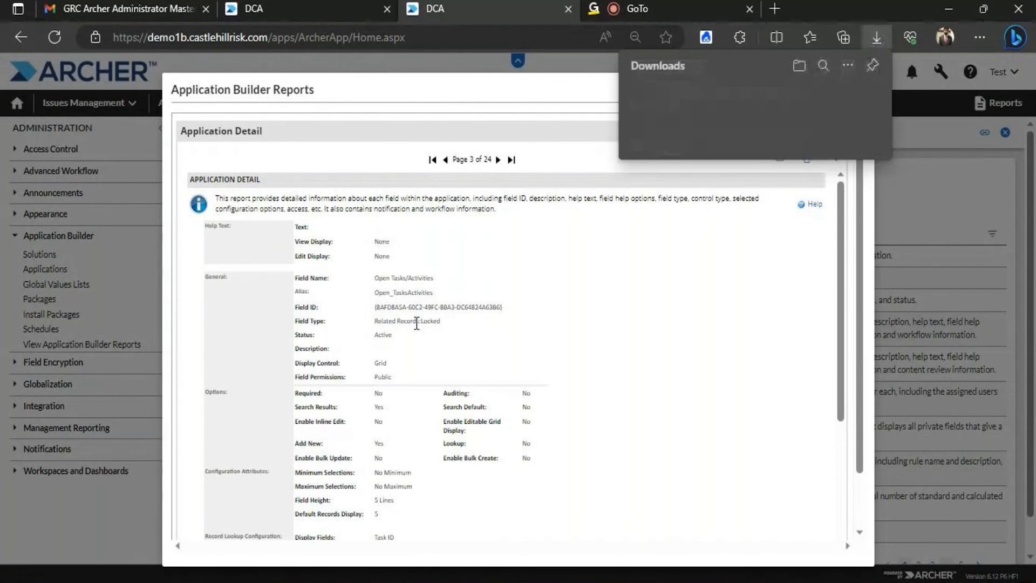
pyautogui.click(648, 115)
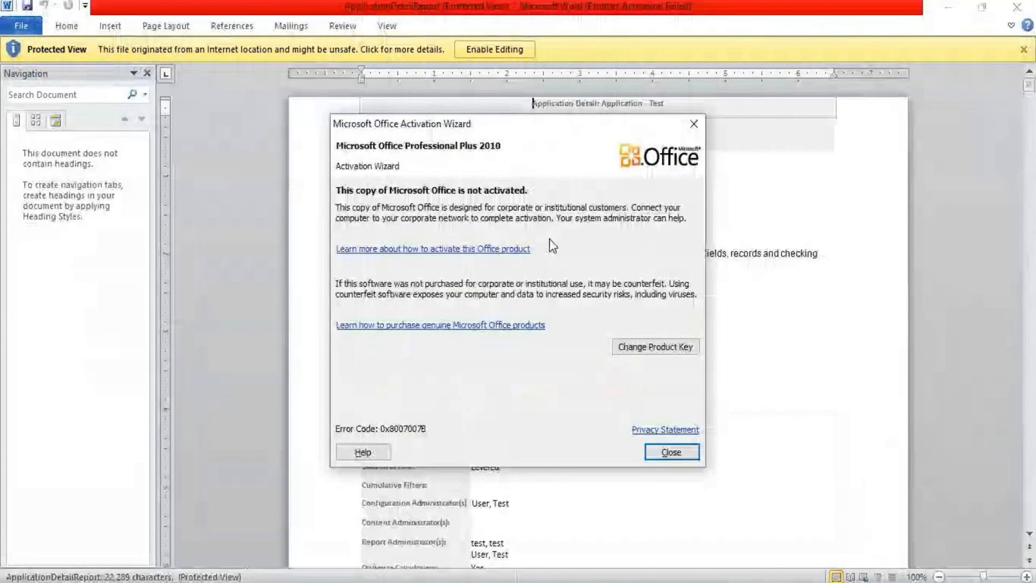
pyautogui.click(674, 453)
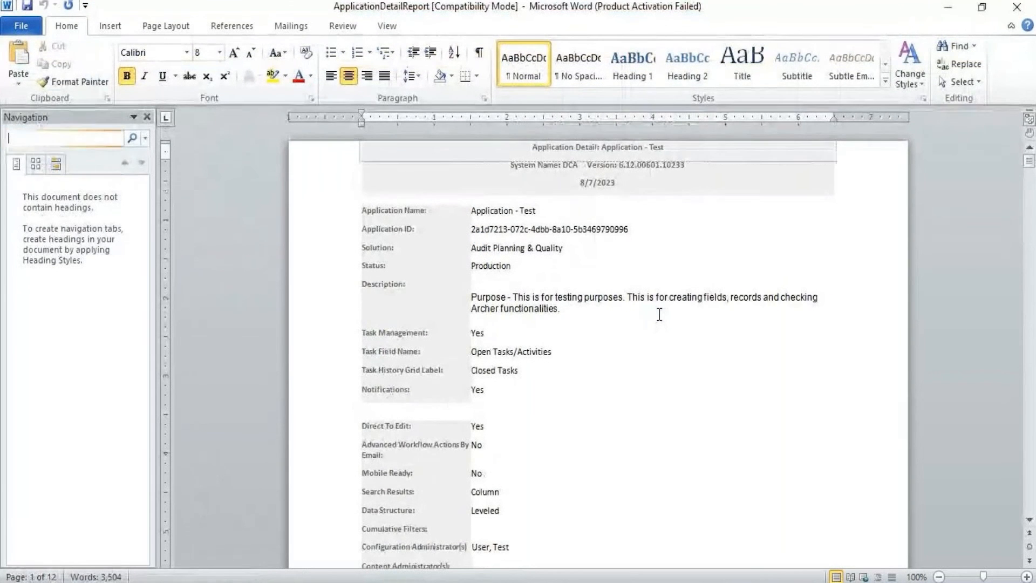
# Search the Word report for "Quantity" and review each match, including the field's name, alias and values list.
pyautogui.write('Quantity')
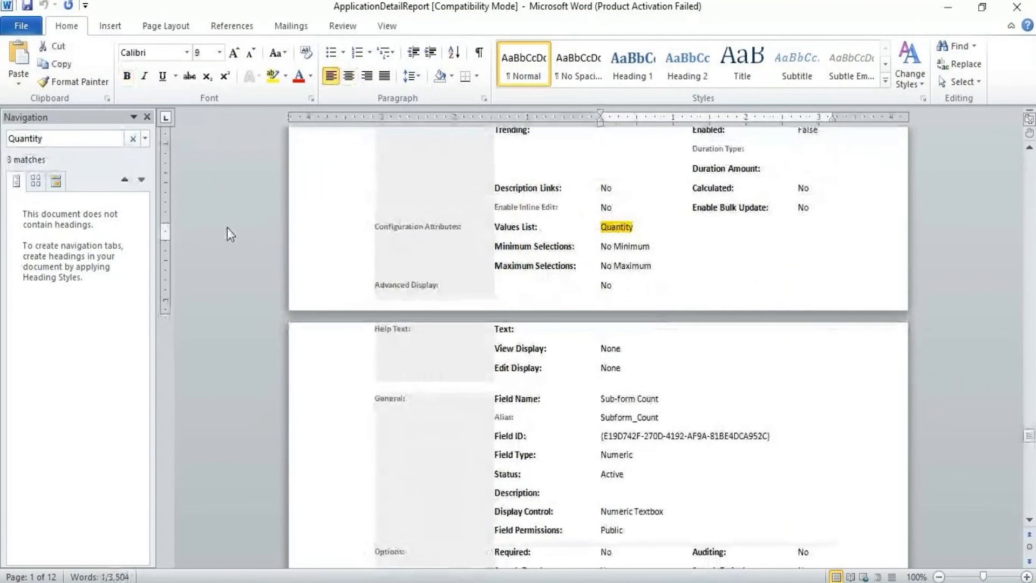
pyautogui.click(36, 182)
pyautogui.click(54, 181)
pyautogui.click(35, 214)
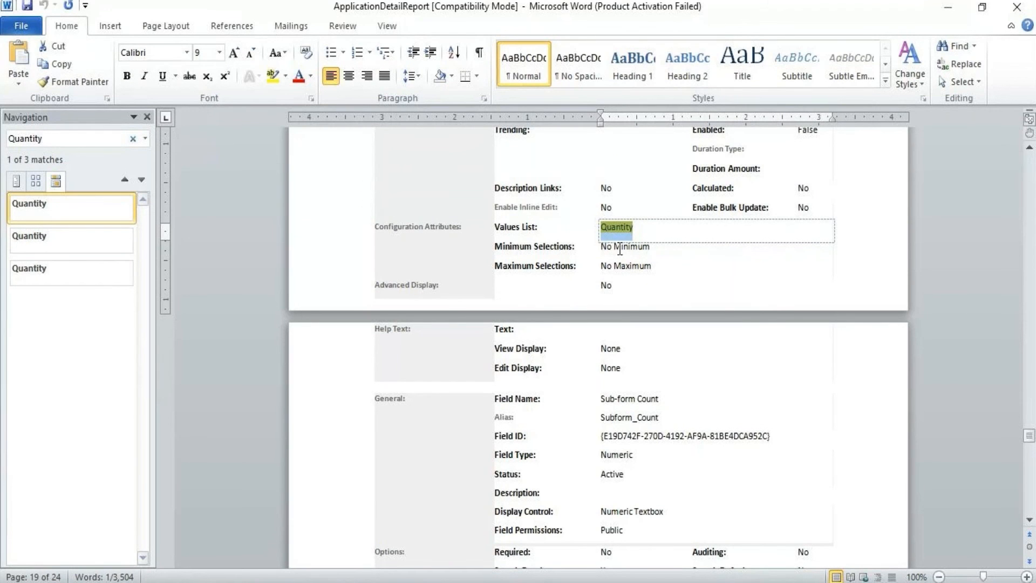
pyautogui.click(63, 241)
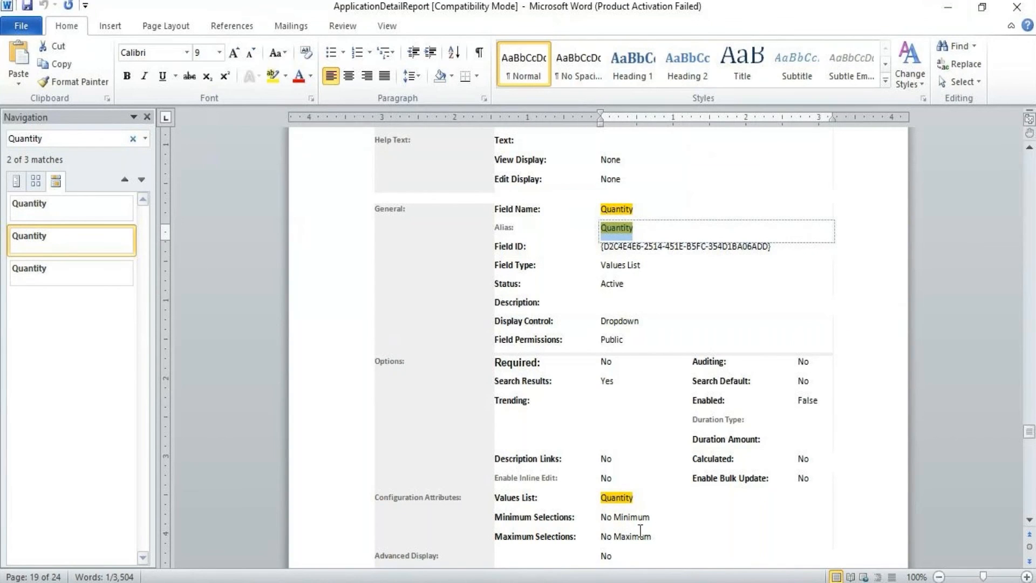
pyautogui.click(57, 275)
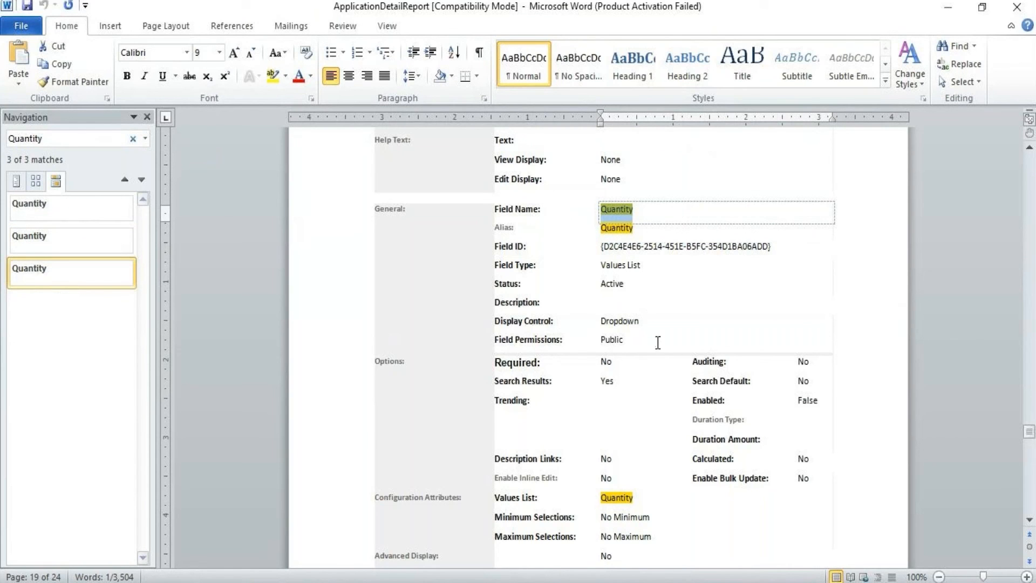
# Switch to the Application - Test designer in Archer, open Rule 2, and copy the field name "Value - To a field" from its criteria.
pyautogui.click(389, 581)
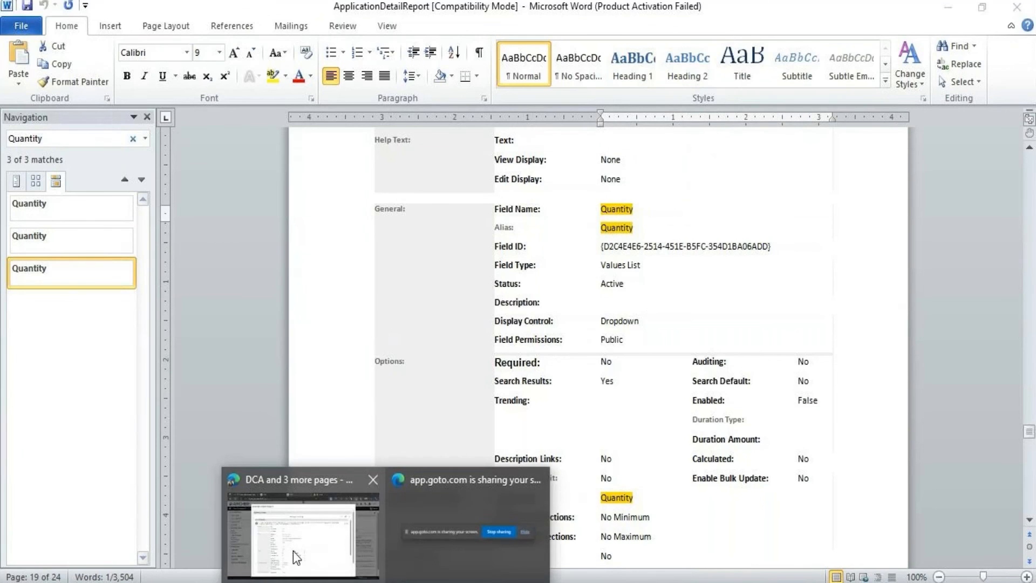
pyautogui.click(278, 526)
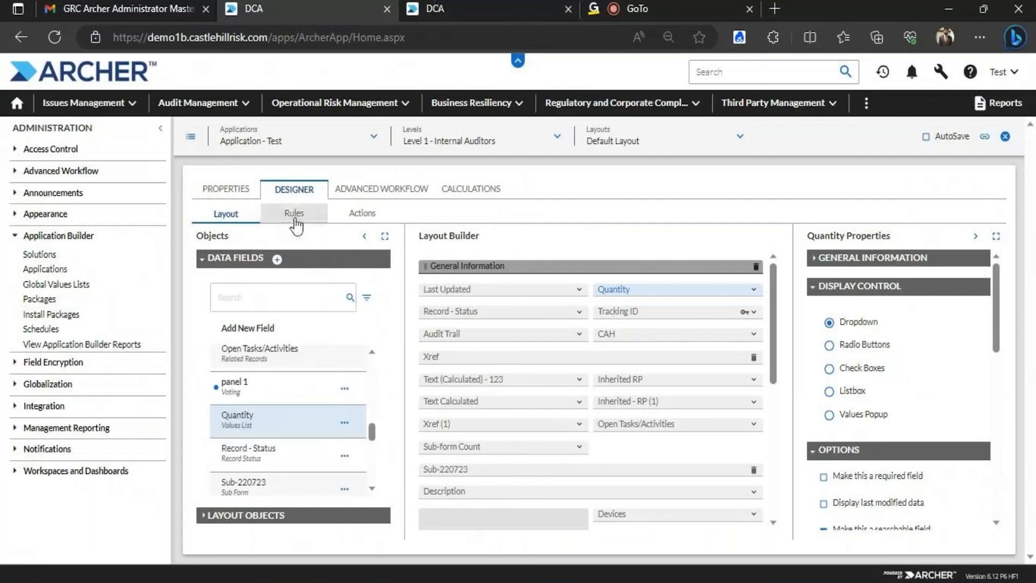
pyautogui.click(296, 222)
pyautogui.click(255, 305)
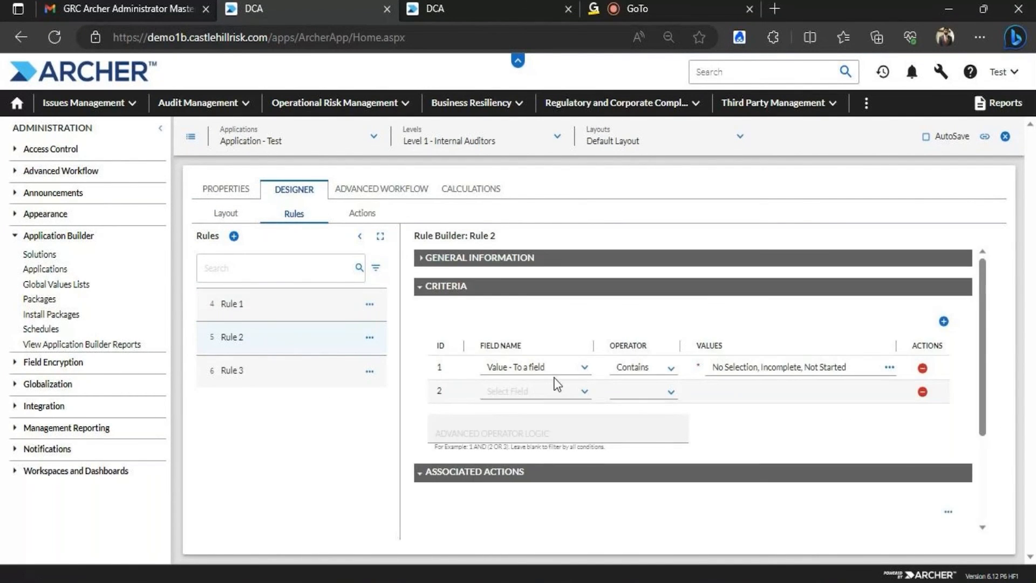
pyautogui.moveTo(549, 367); pyautogui.dragTo(468, 370)
pyautogui.hotkey('ctrl', 'c')
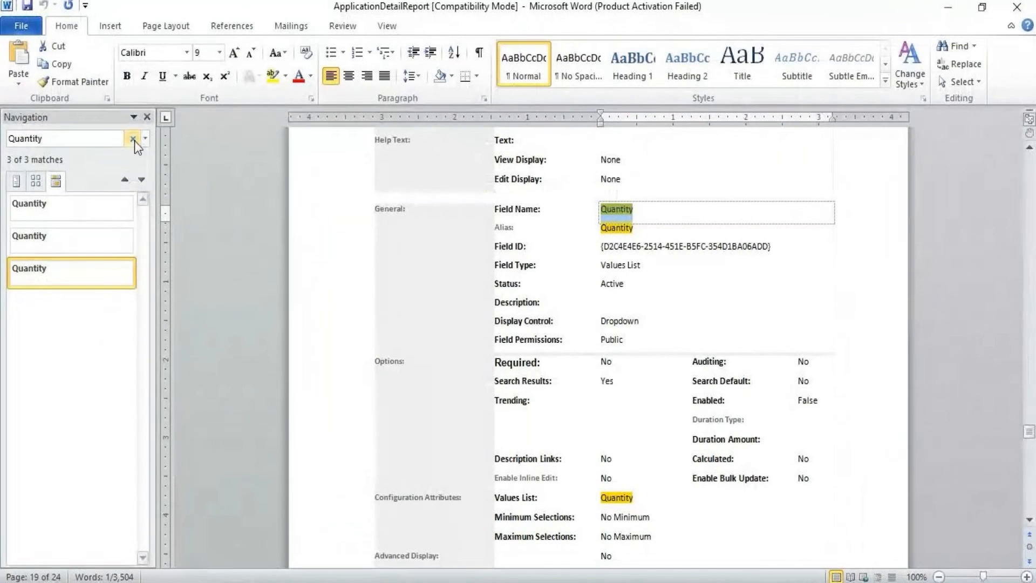
# In the Word report, replace the search term with "Value - To a field" and list the matches with their surrounding text.
pyautogui.click(133, 139)
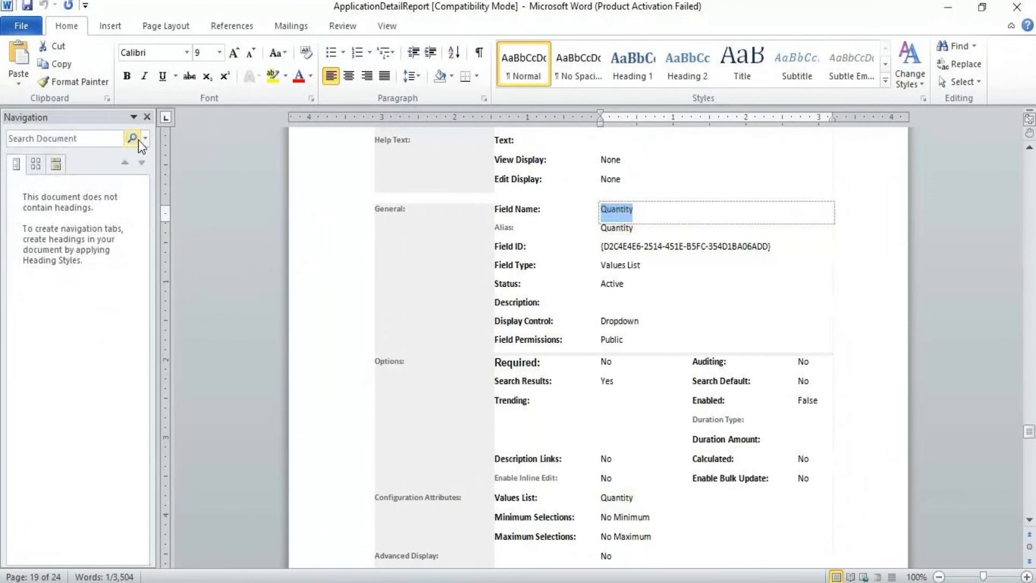
pyautogui.click(20, 139)
pyautogui.hotkey('ctrl', 'v')
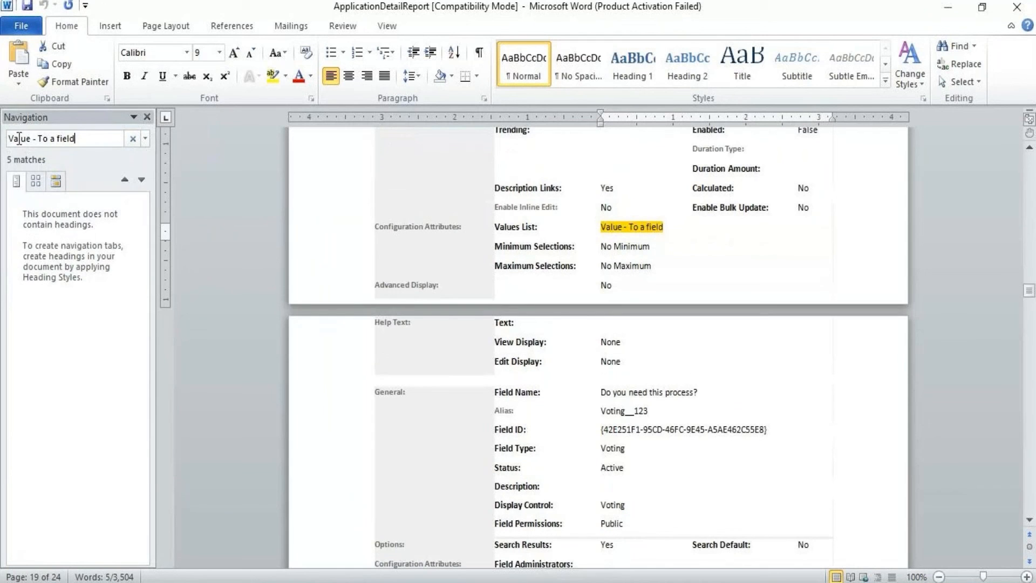
pyautogui.click(36, 181)
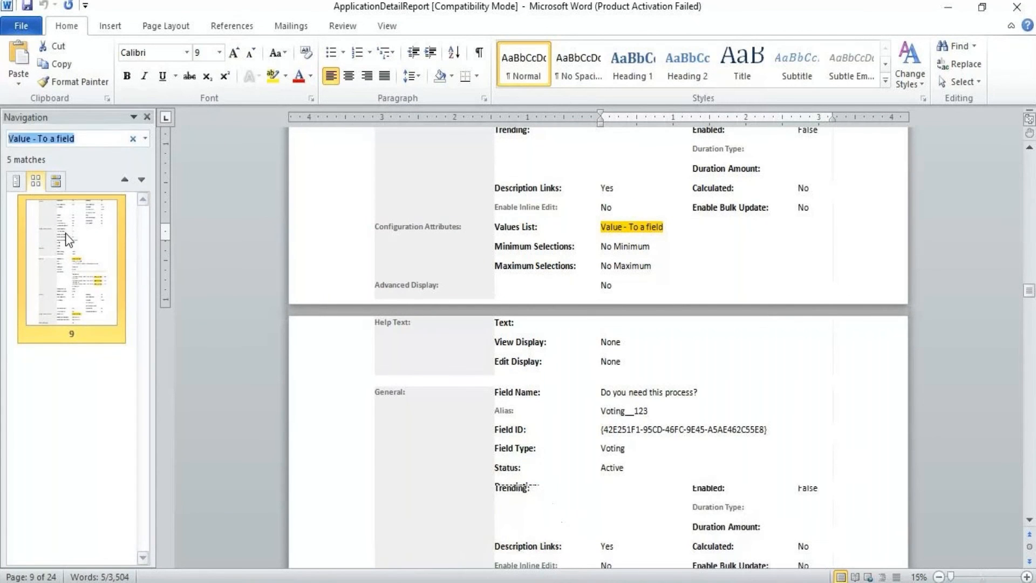
pyautogui.click(66, 238)
pyautogui.click(56, 182)
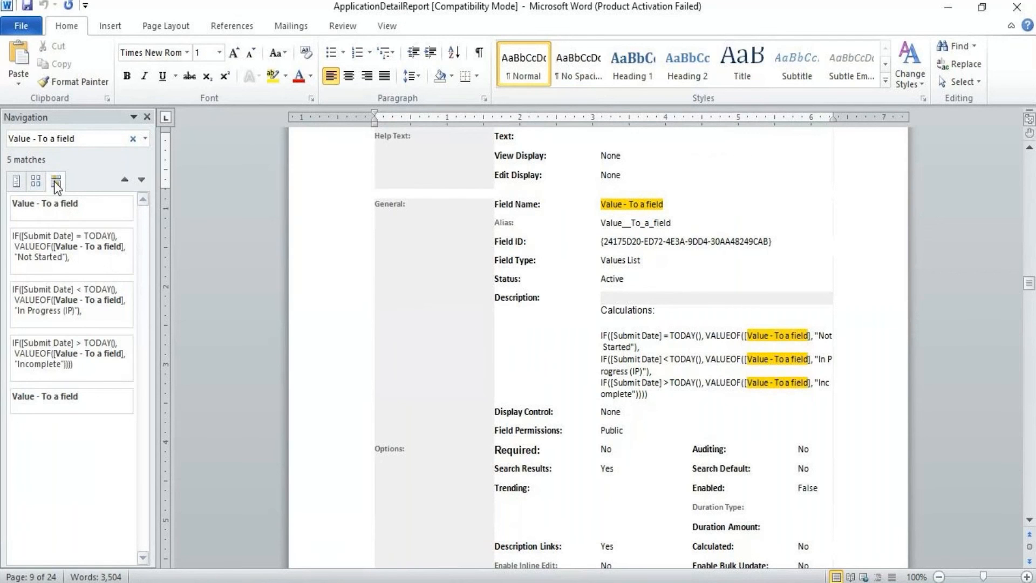
# Go through every "Value - To a field" match, examining the values list, the calculation formulas in the description, and the field name.
pyautogui.click(43, 211)
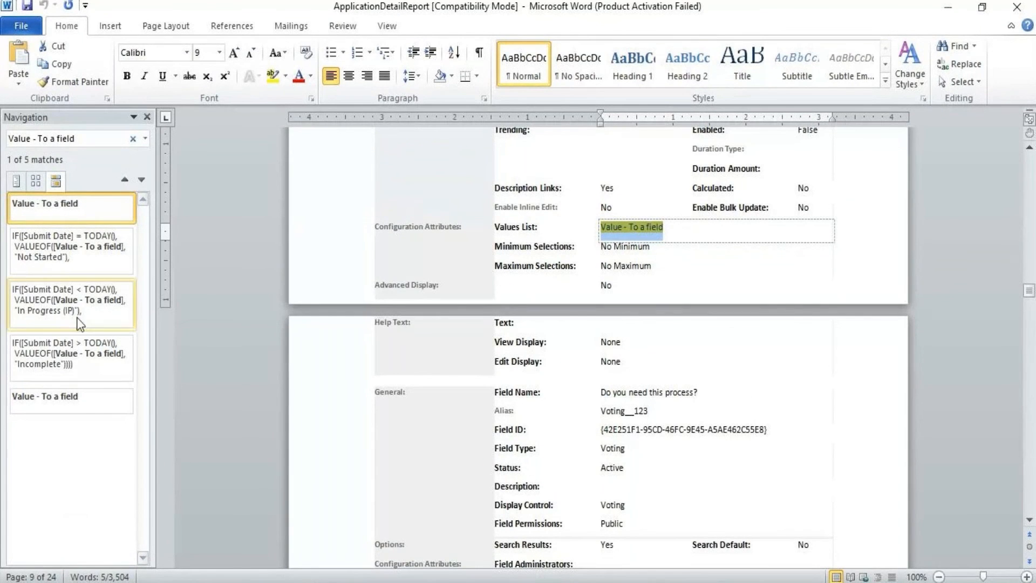
pyautogui.click(61, 264)
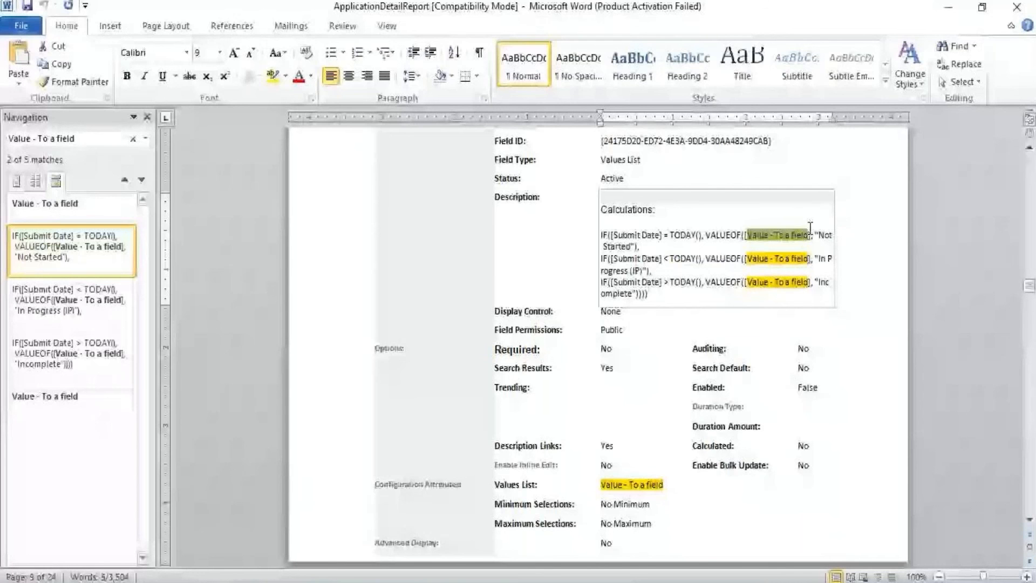
pyautogui.click(105, 325)
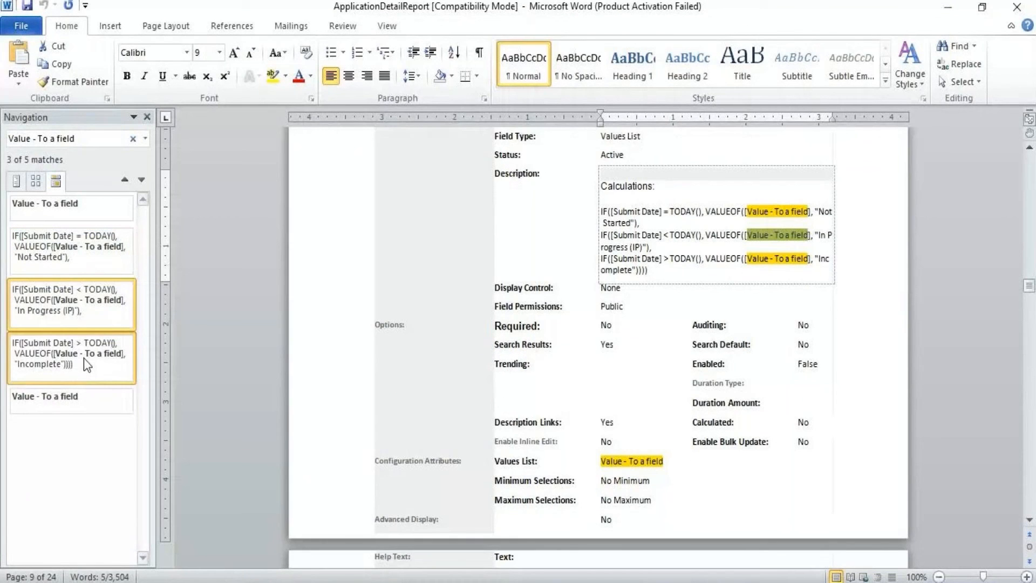
pyautogui.click(83, 358)
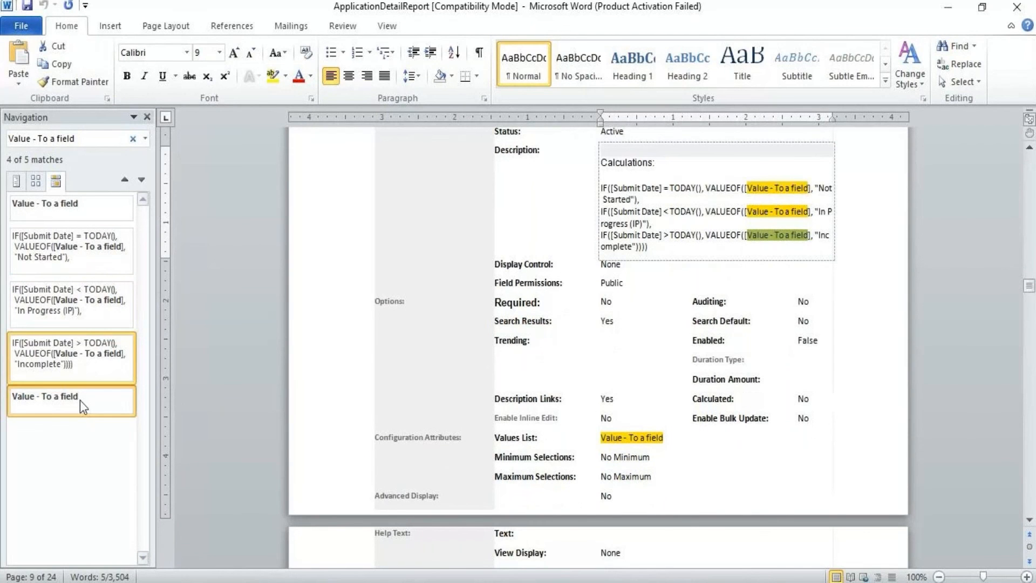
pyautogui.click(80, 400)
pyautogui.hotkey('ctrl', 'c')
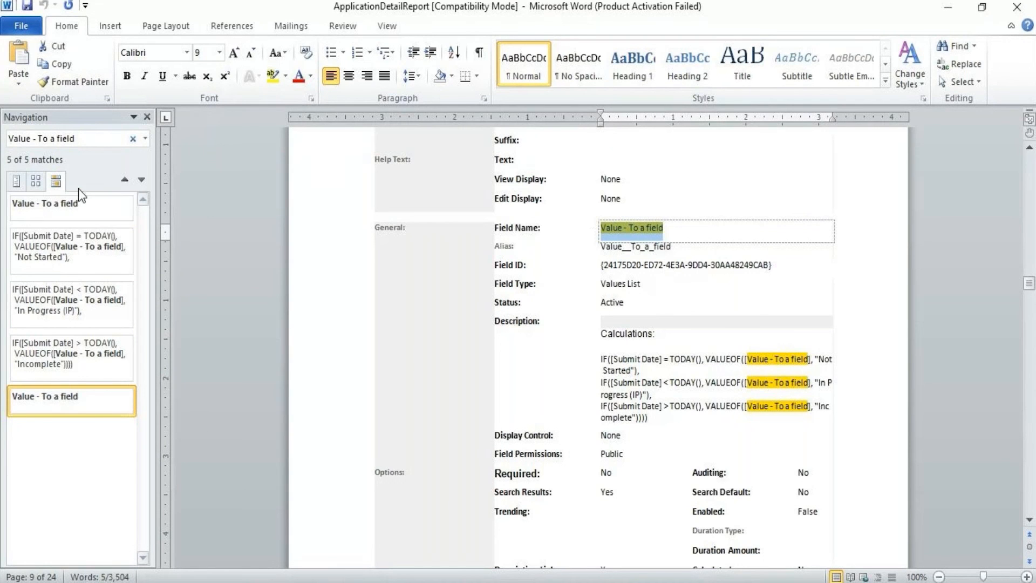
# Return to the beginning of the Word report, switch back to Archer, and close the Application Detail report.
pyautogui.moveTo(1029, 282); pyautogui.dragTo(1014, 156)
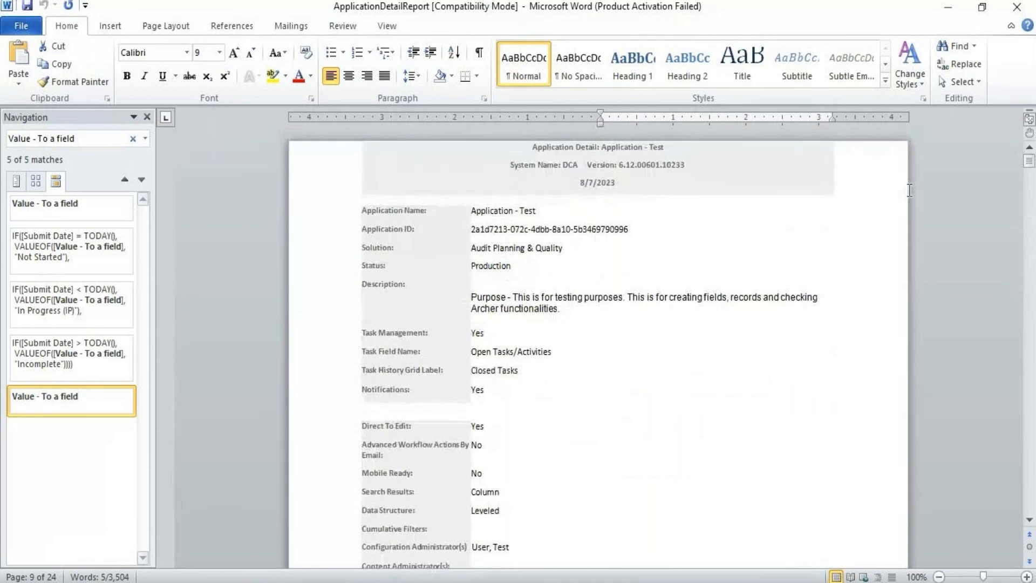
pyautogui.click(943, 8)
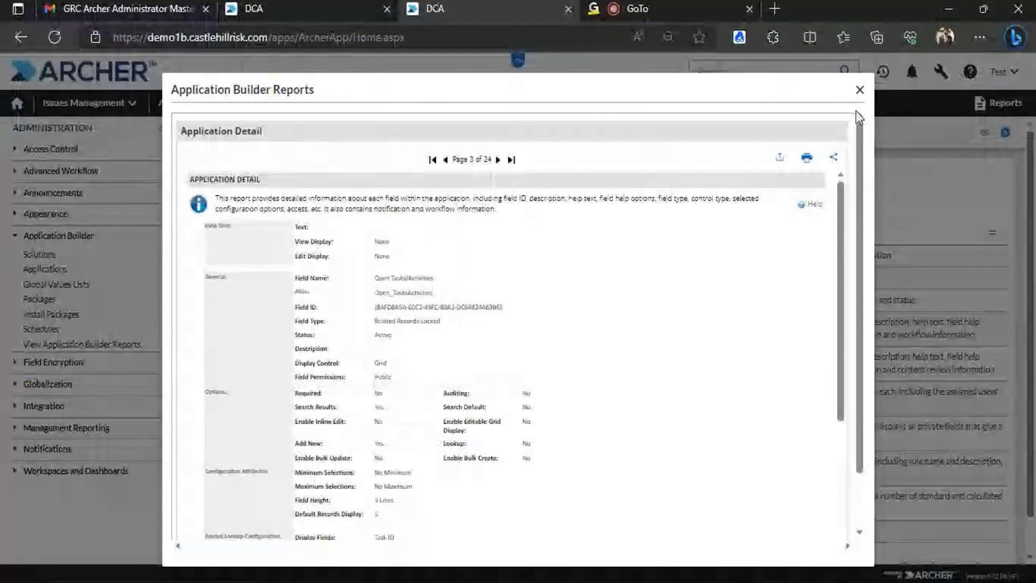
pyautogui.click(859, 90)
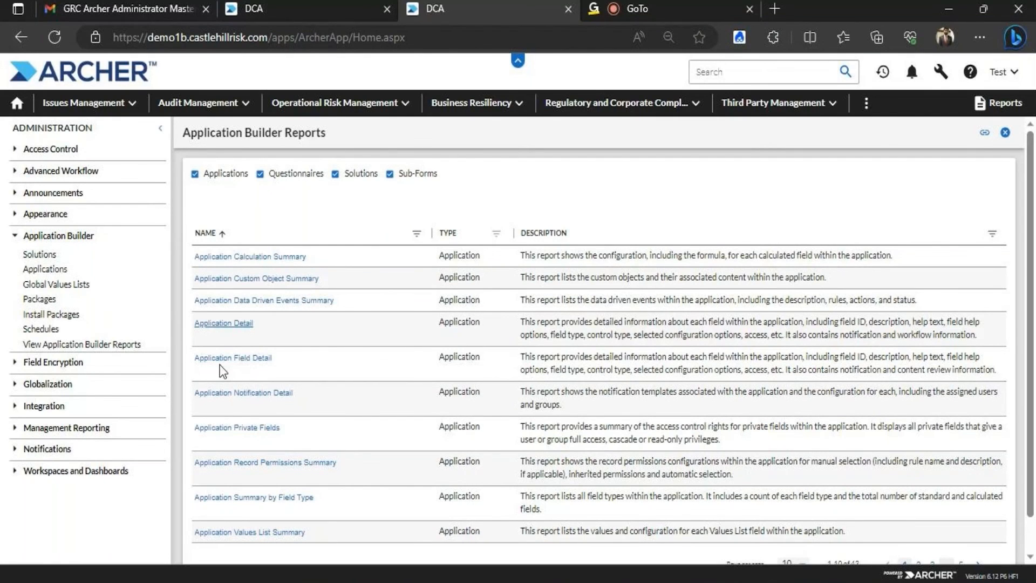
# Generate the Application Data Driven Events Summary report for Application - Test and open the exported report in a maximized Word window.
pyautogui.click(247, 302)
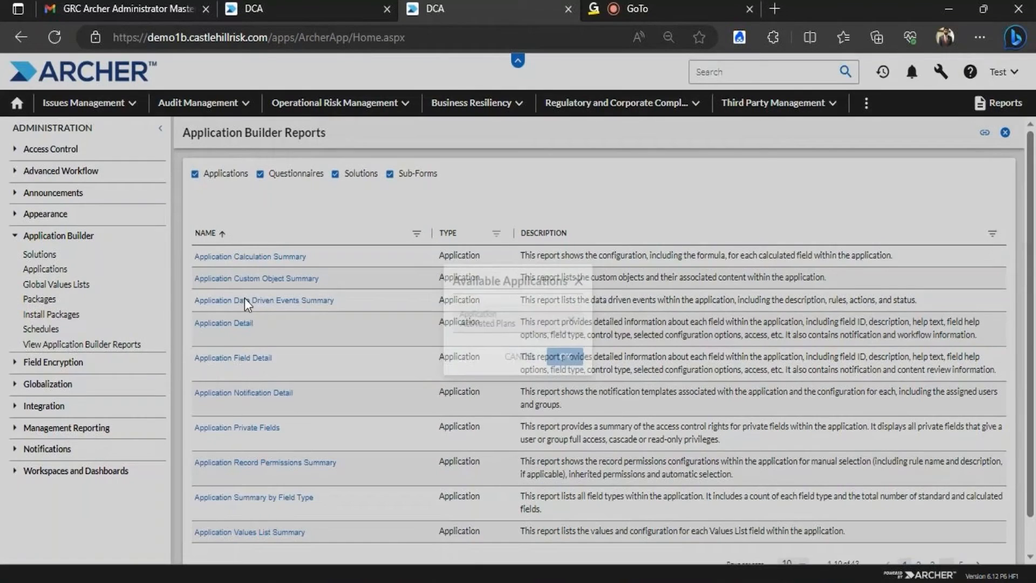
pyautogui.click(580, 319)
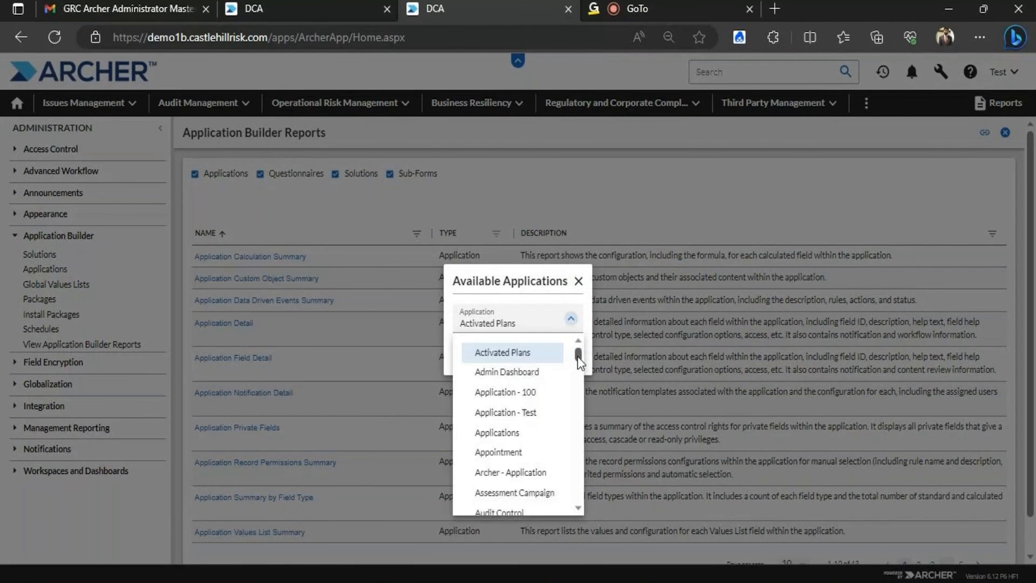
pyautogui.click(513, 413)
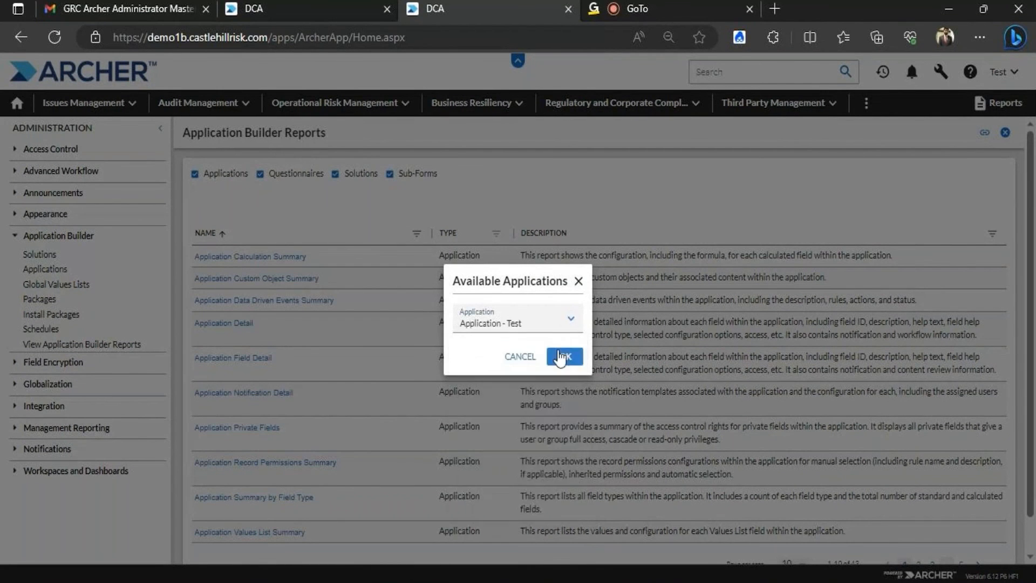
pyautogui.click(560, 357)
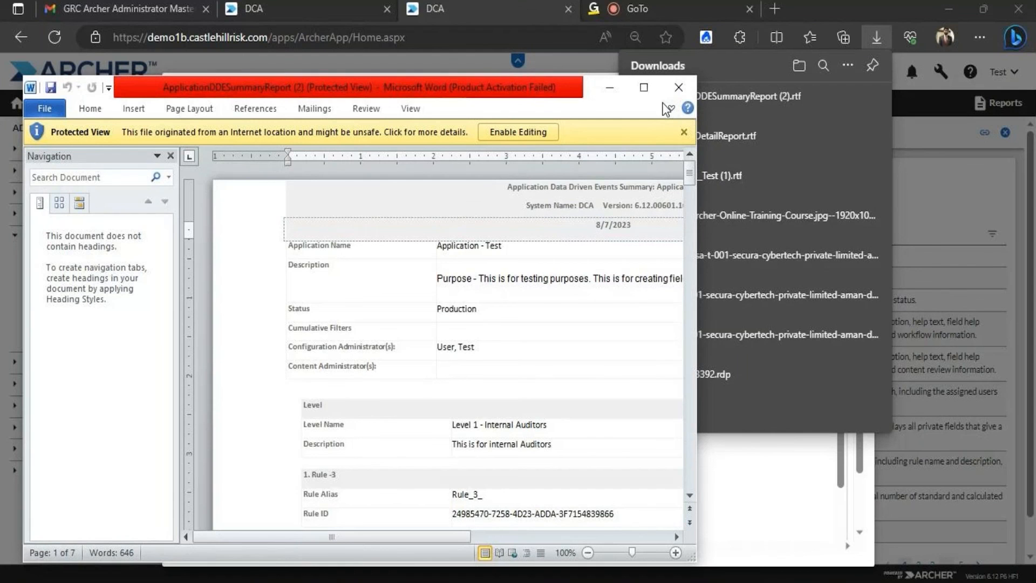
pyautogui.click(645, 88)
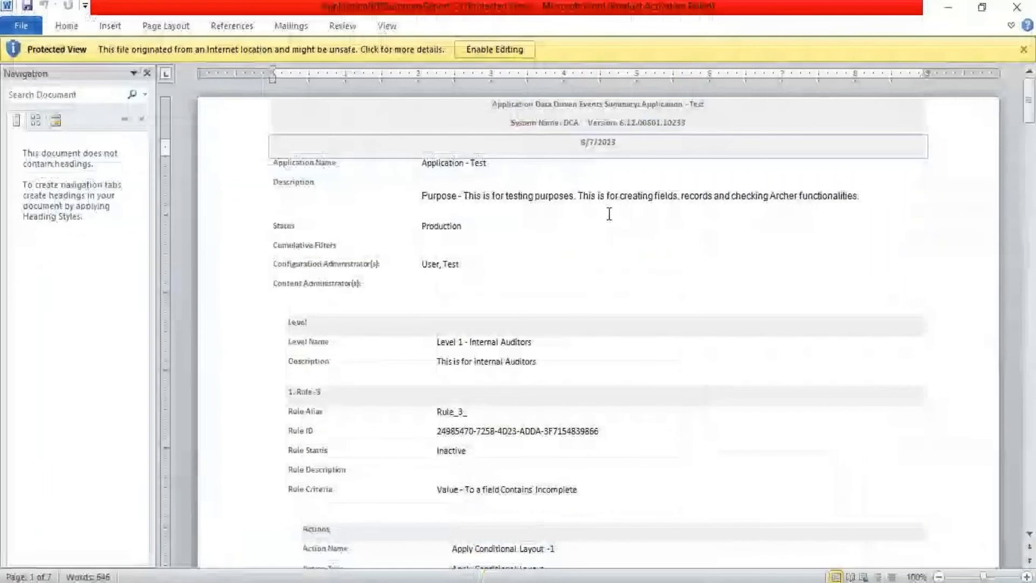
# Search the Word report for "Value - To a field" and examine the alias, status and criteria of each matching rule.
pyautogui.click(60, 95)
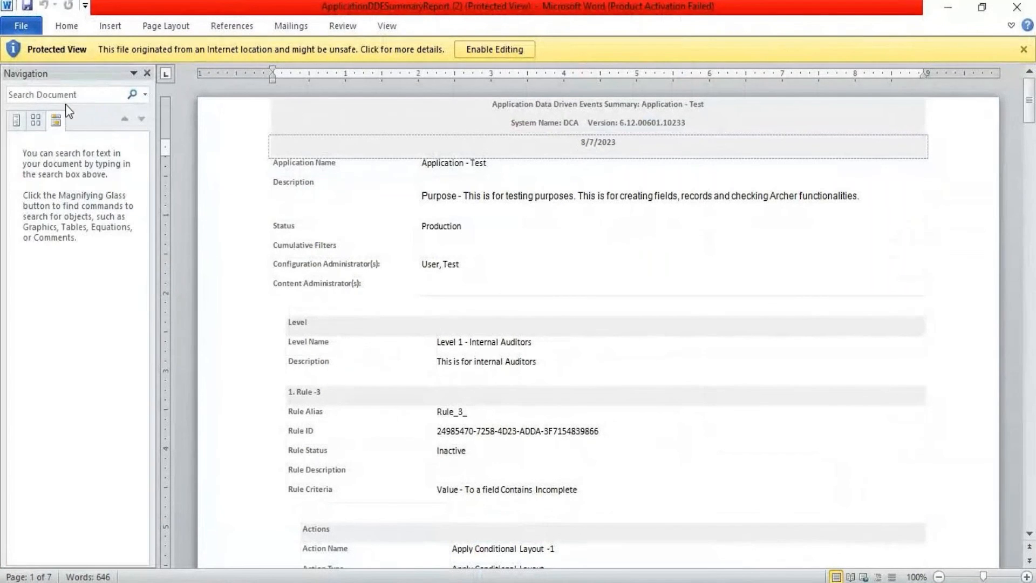
pyautogui.hotkey('ctrl', 'v')
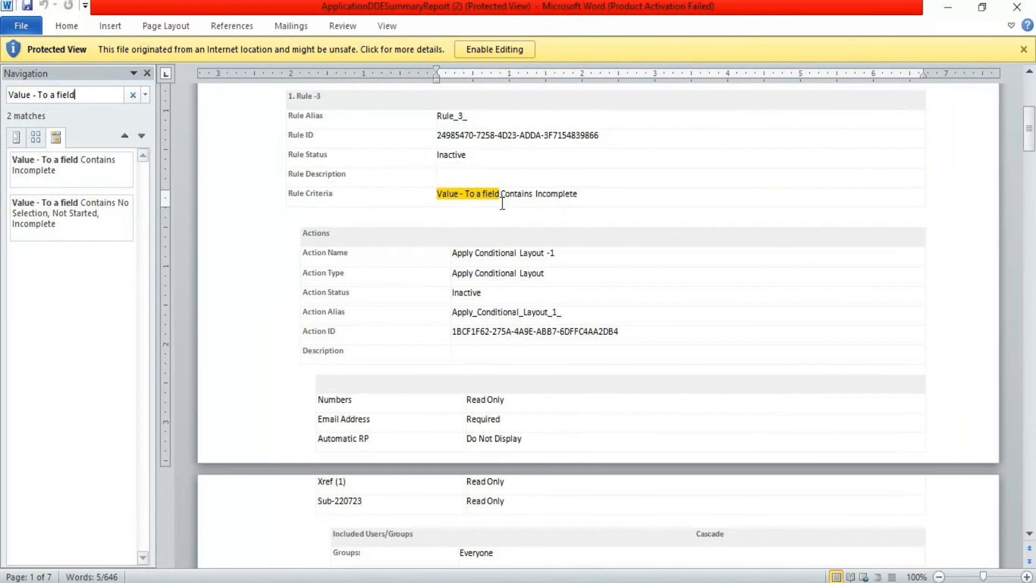
pyautogui.moveTo(477, 118); pyautogui.dragTo(435, 114)
pyautogui.moveTo(443, 157); pyautogui.dragTo(466, 157)
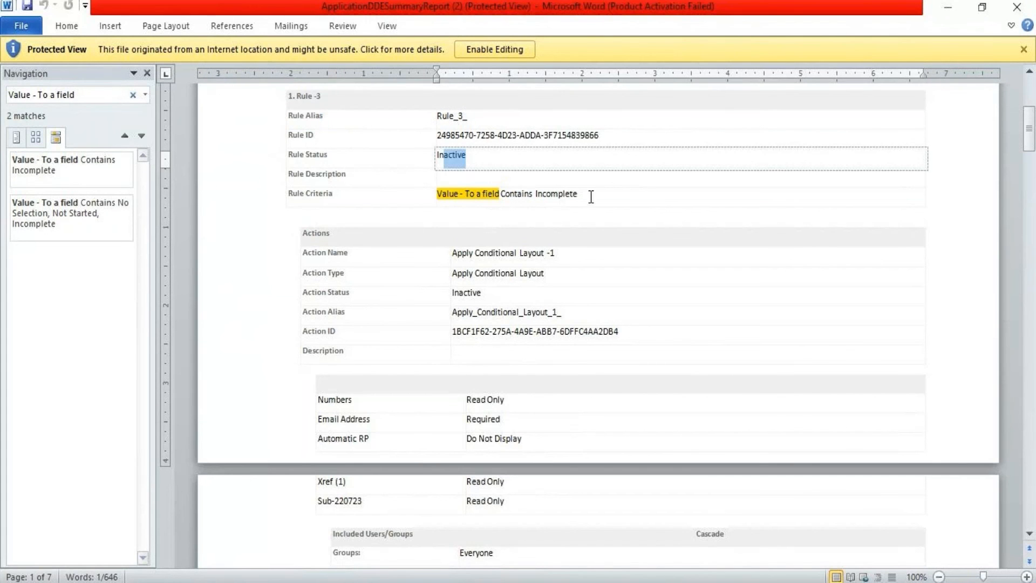
pyautogui.moveTo(591, 196); pyautogui.dragTo(477, 187)
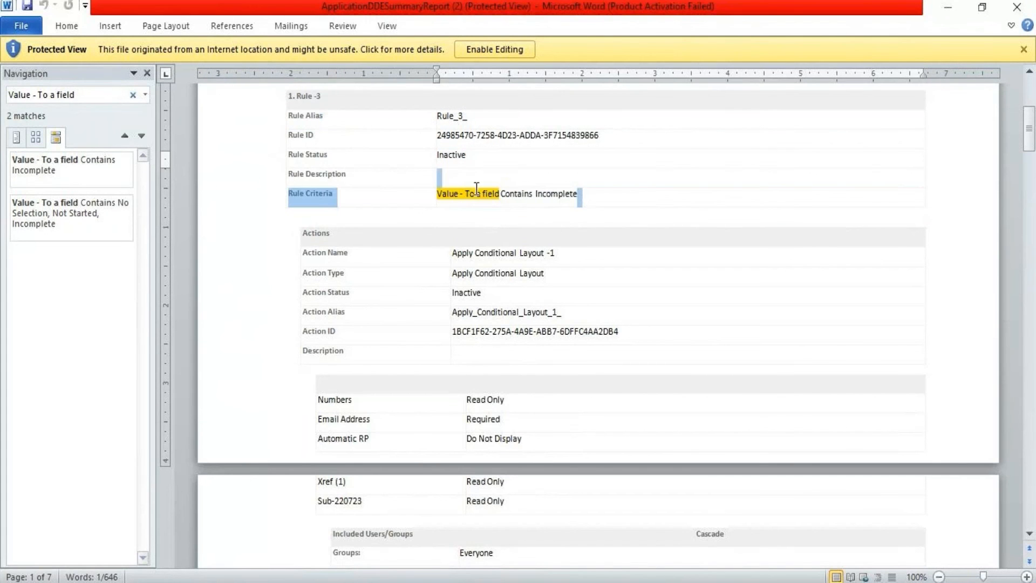
pyautogui.click(52, 215)
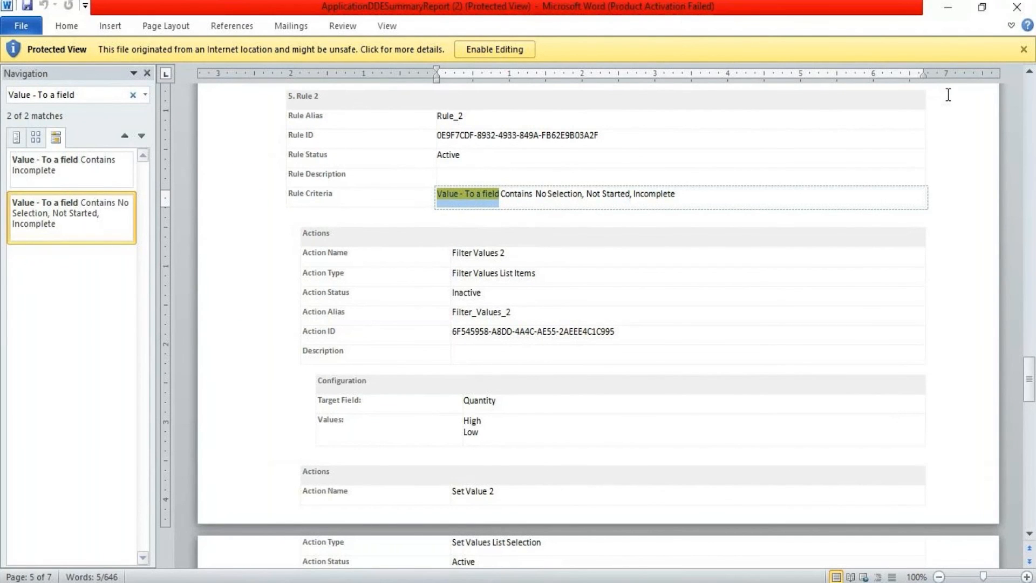
# Switch back to Archer, close the Data Driven Events Summary report, and set the report list to 25 rows per page.
pyautogui.click(948, 7)
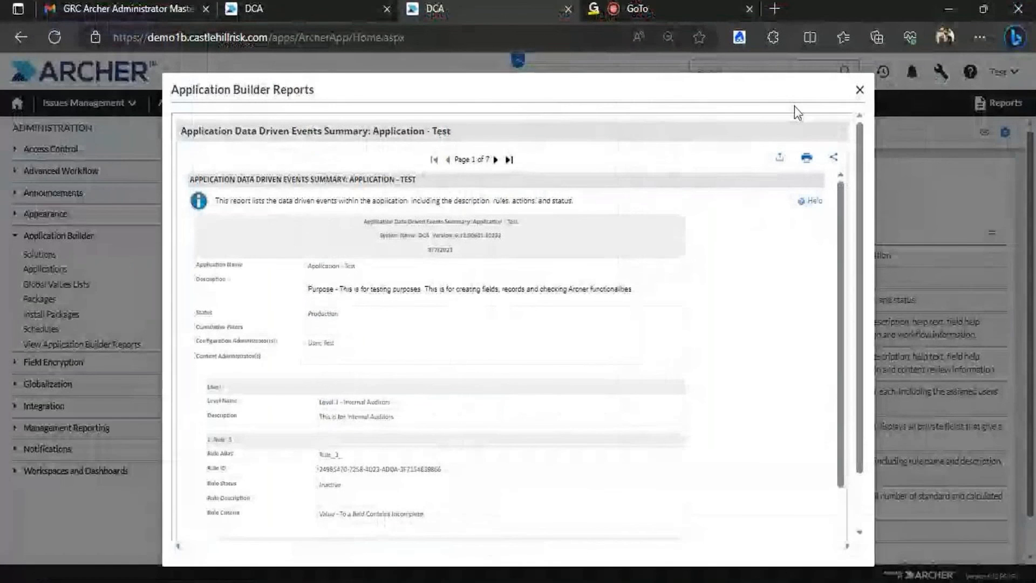
pyautogui.click(860, 90)
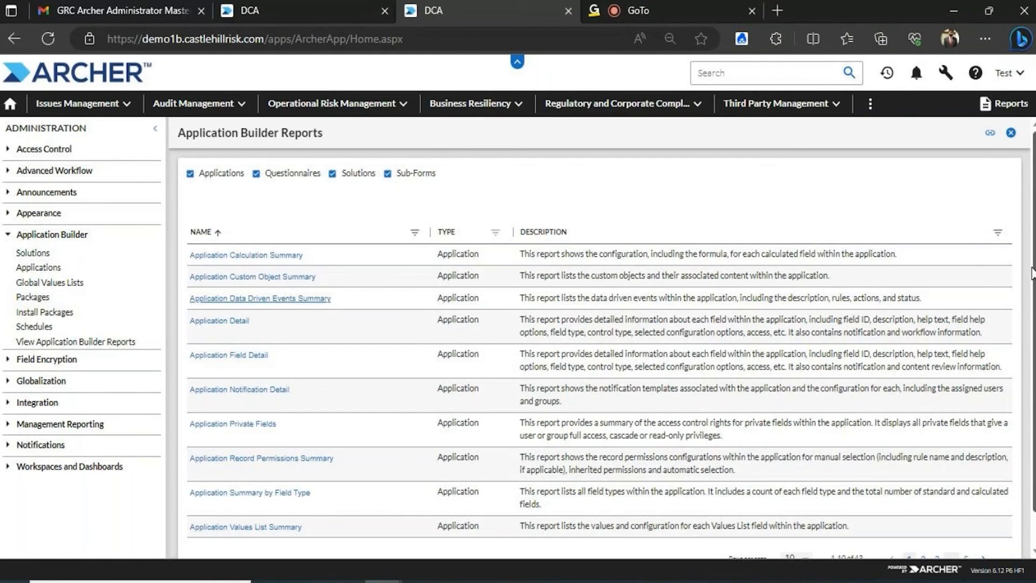
pyautogui.moveTo(1032, 273); pyautogui.dragTo(1022, 317)
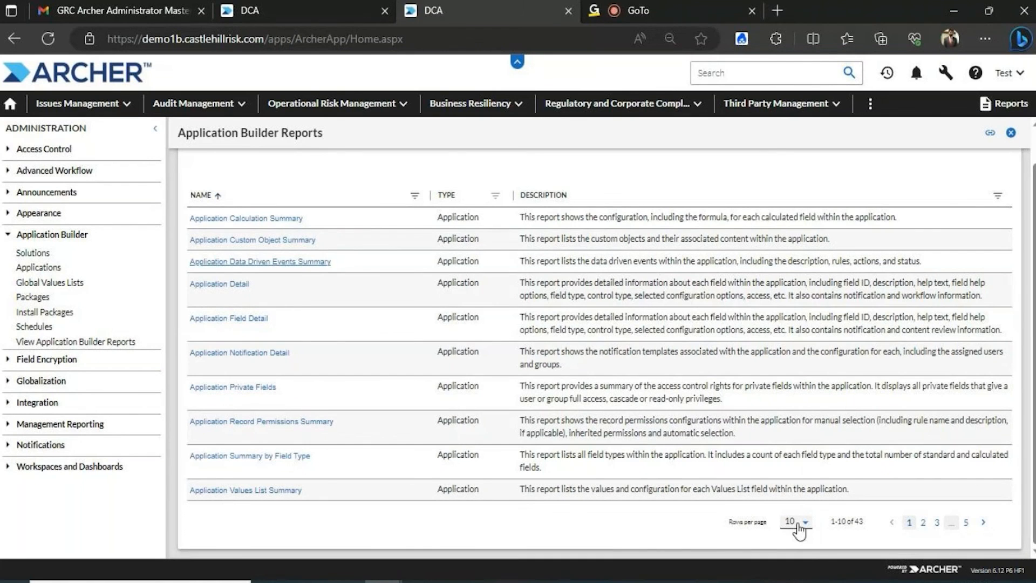
pyautogui.click(796, 522)
pyautogui.click(795, 515)
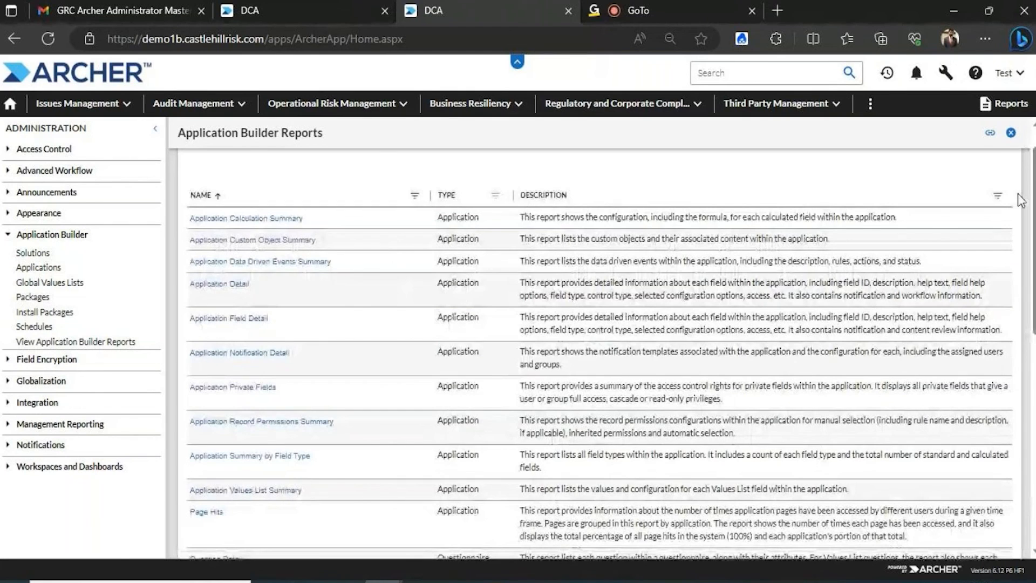
# Look through both pages of the Application Builder report list, covering the application, questionnaire, solution and sub-form reports.
pyautogui.scroll(-2, 1029, 221)
pyautogui.moveTo(1028, 221); pyautogui.dragTo(1030, 404)
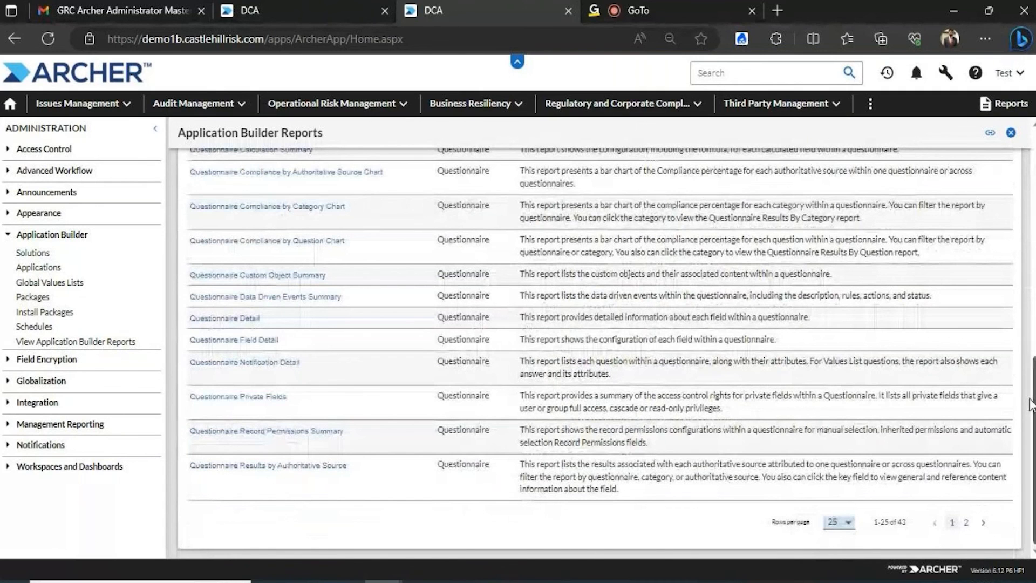
pyautogui.moveTo(1030, 403); pyautogui.dragTo(1025, 155)
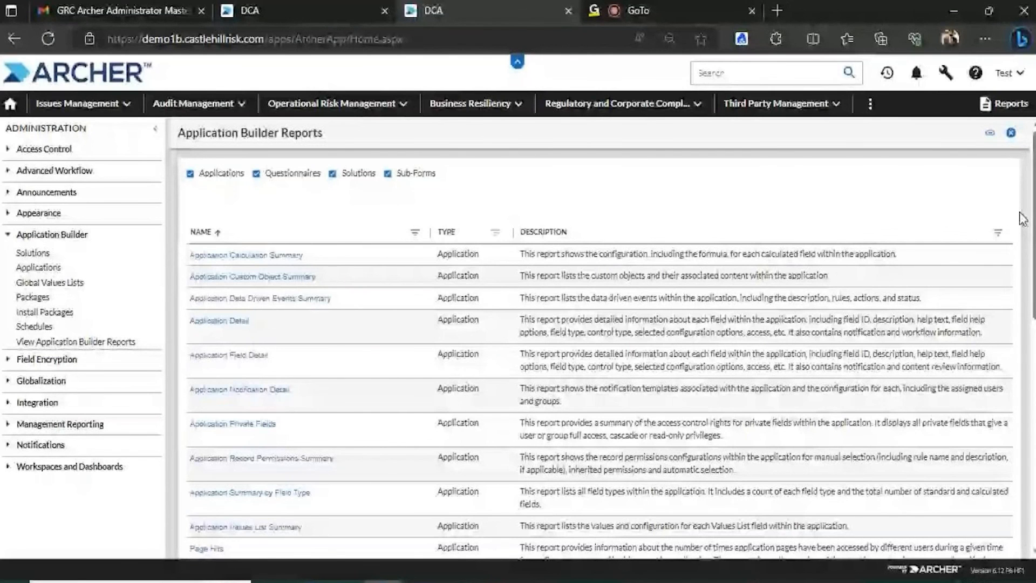
pyautogui.scroll(-5, 1021, 219)
pyautogui.moveTo(1028, 287); pyautogui.dragTo(1006, 394)
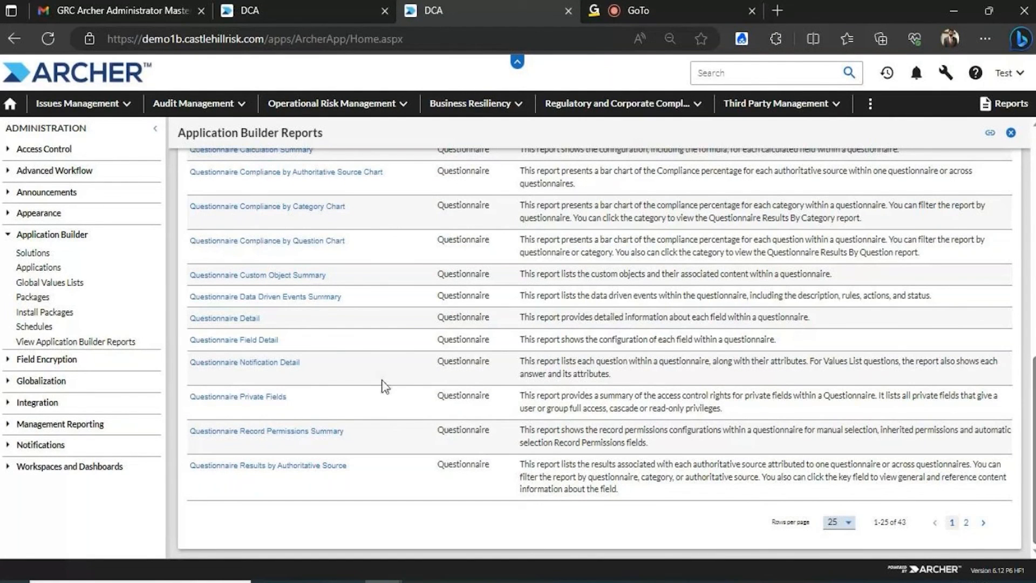
pyautogui.click(966, 522)
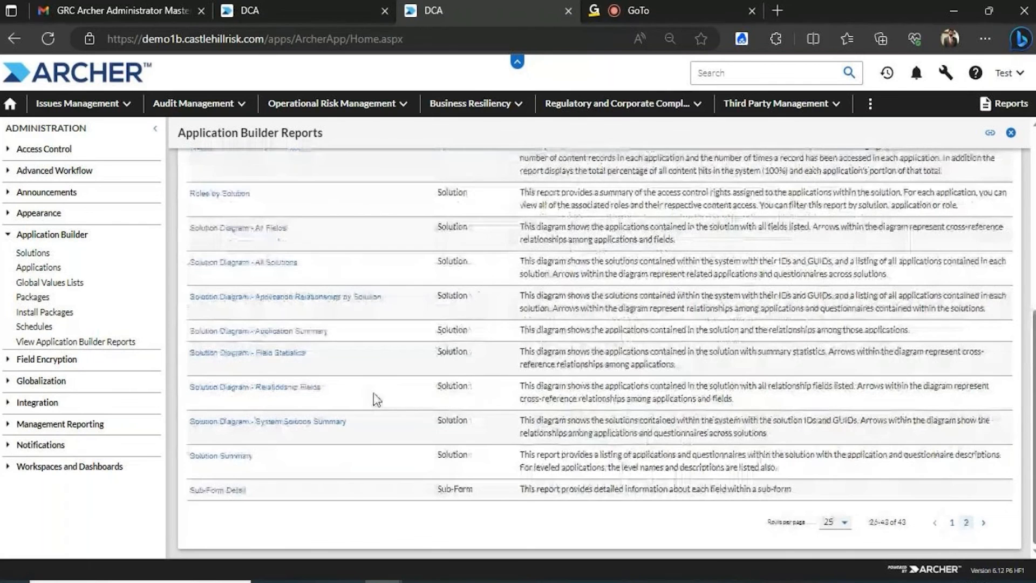
pyautogui.moveTo(1033, 343); pyautogui.dragTo(1025, 226)
pyautogui.scroll(-4, 1025, 225)
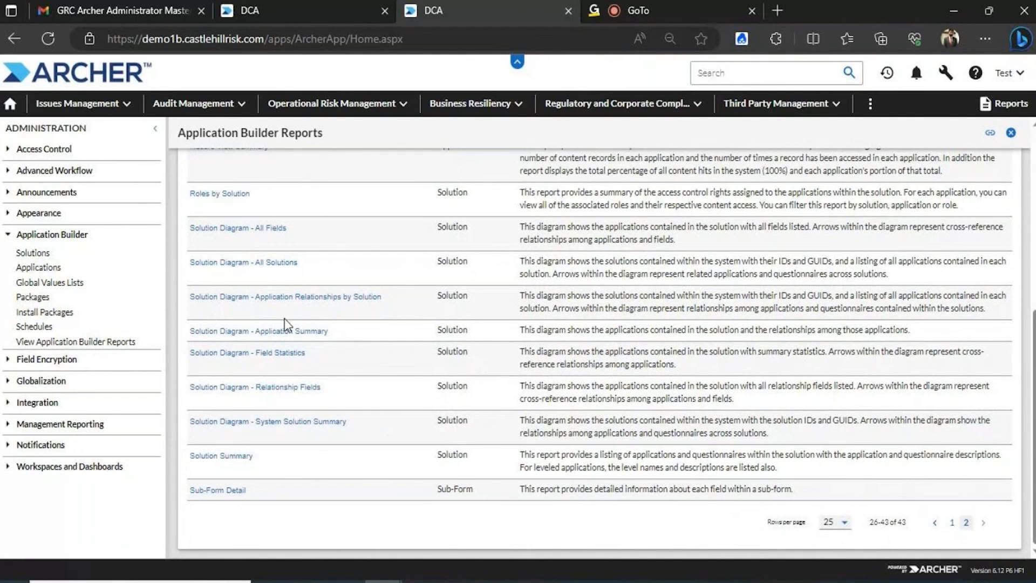
# Generate the Solution Diagram - Application Summary report for the Audit Planning & Quality solution, download the export, and try to open the file.
pyautogui.click(236, 332)
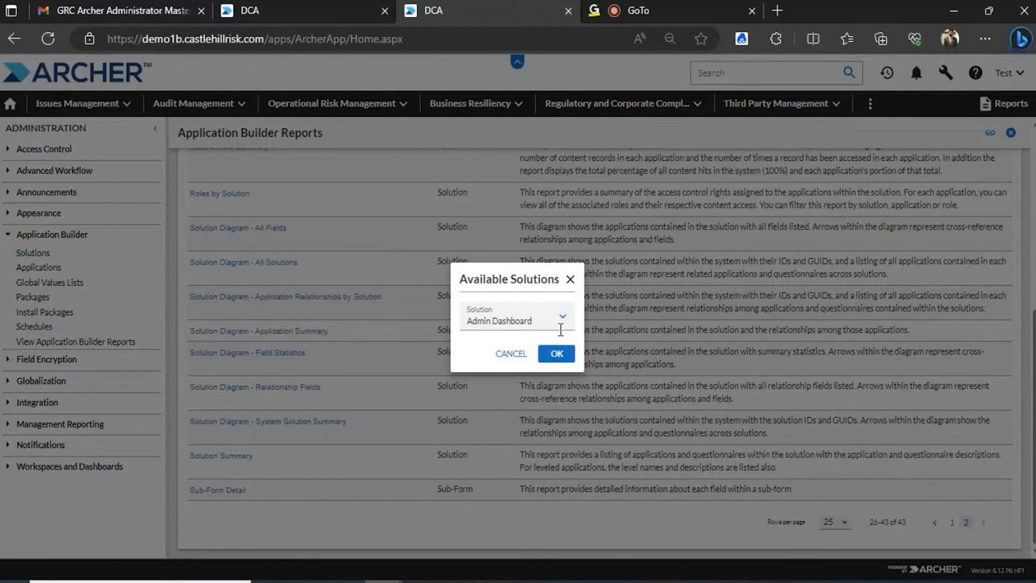
pyautogui.click(561, 323)
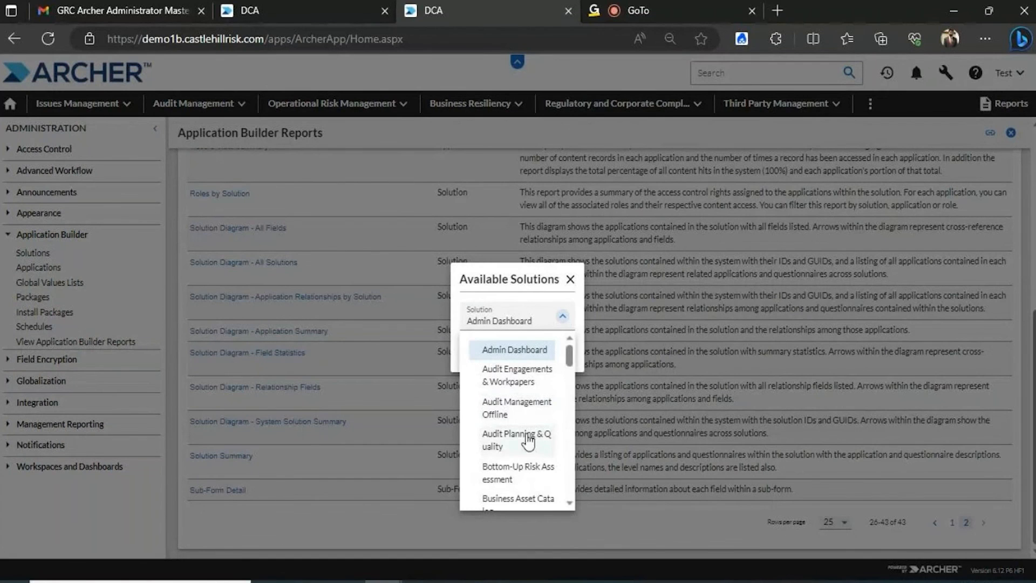
pyautogui.click(528, 439)
pyautogui.click(568, 355)
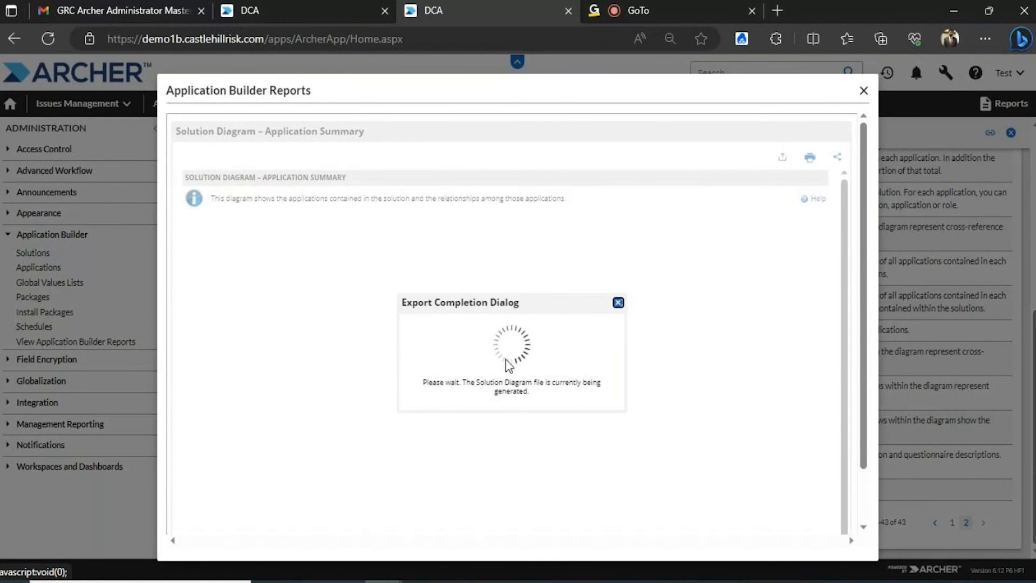
pyautogui.click(568, 373)
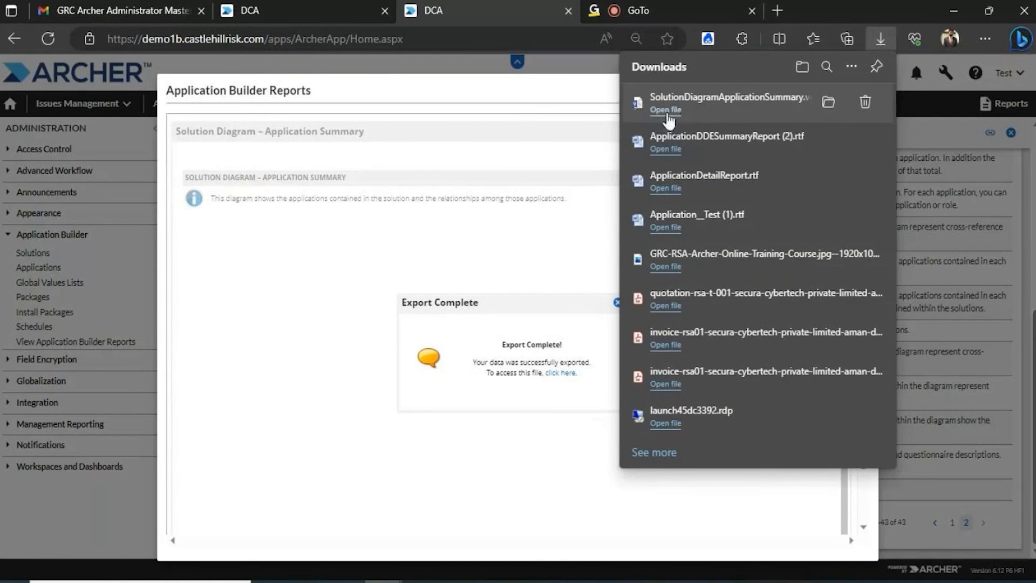
pyautogui.click(665, 110)
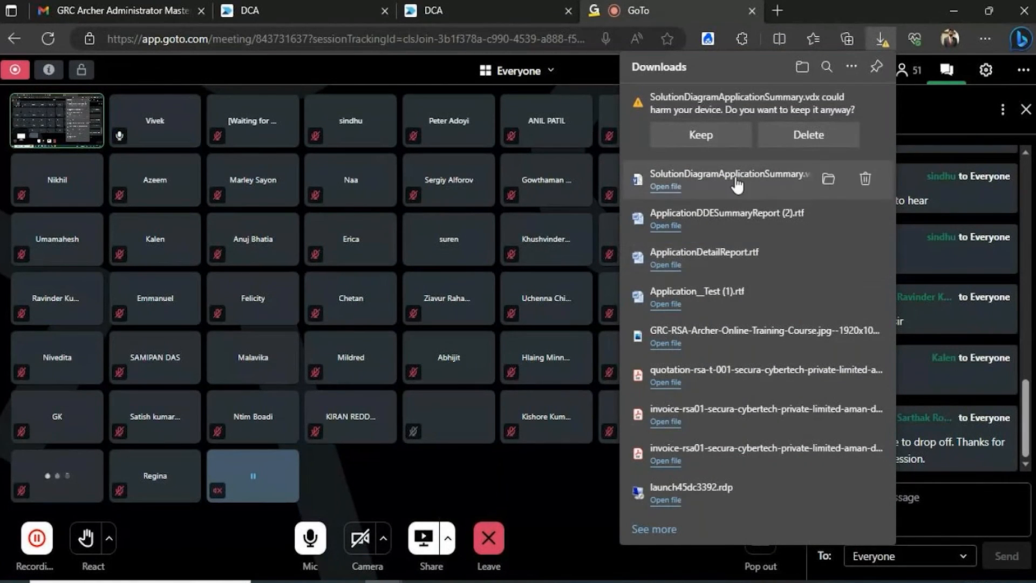
# Switch back to Archer, close the Solution Diagram report, and return to the beginning of the report list's first page.
pyautogui.click(451, 6)
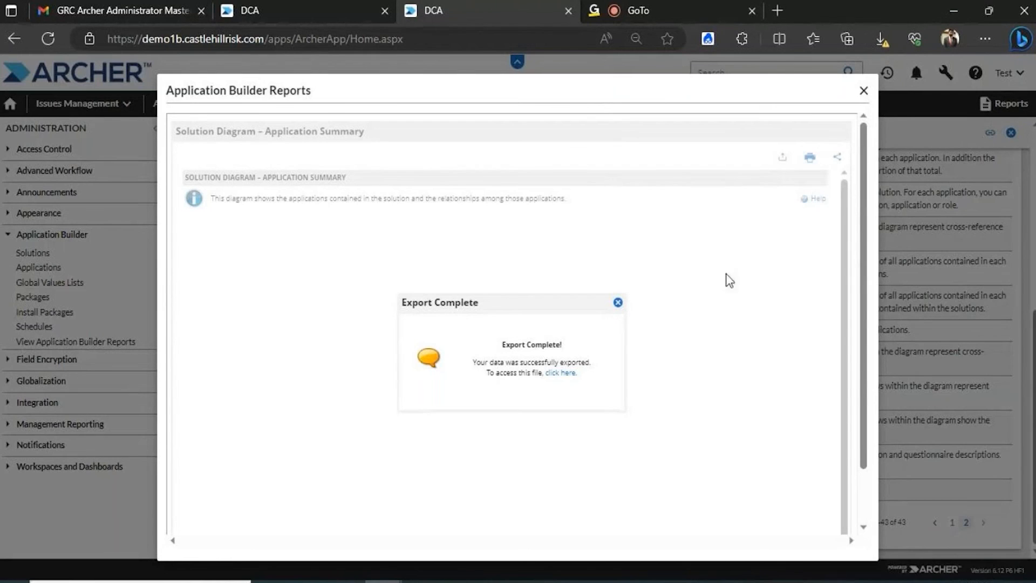
pyautogui.click(866, 89)
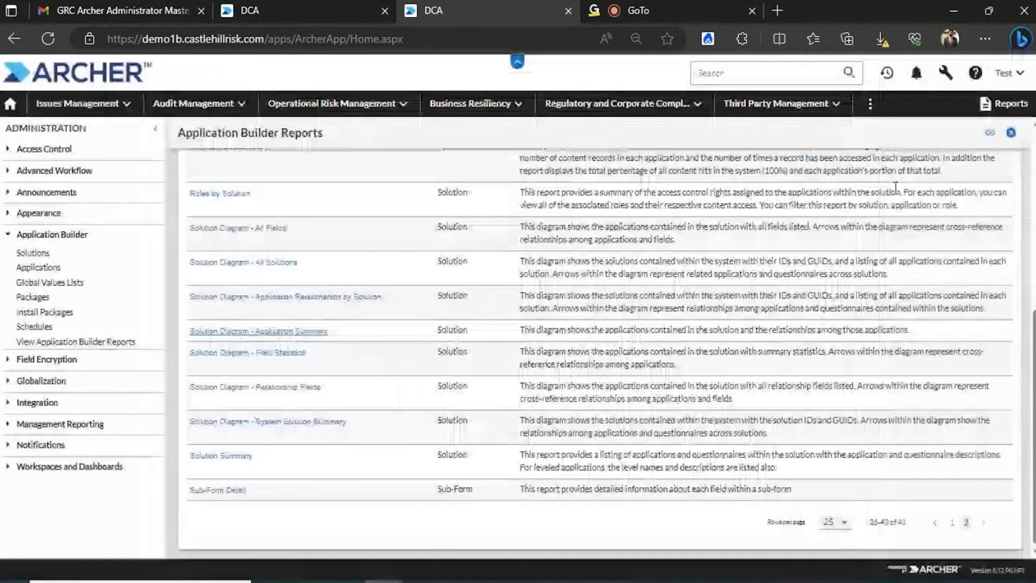
pyautogui.moveTo(1033, 329); pyautogui.dragTo(952, 482)
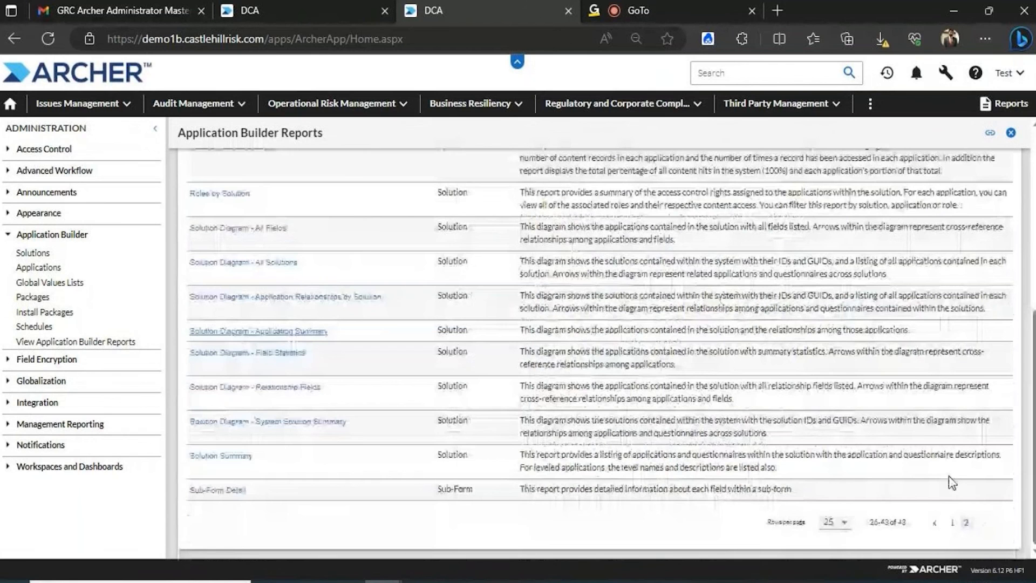
pyautogui.moveTo(1028, 418); pyautogui.dragTo(1034, 239)
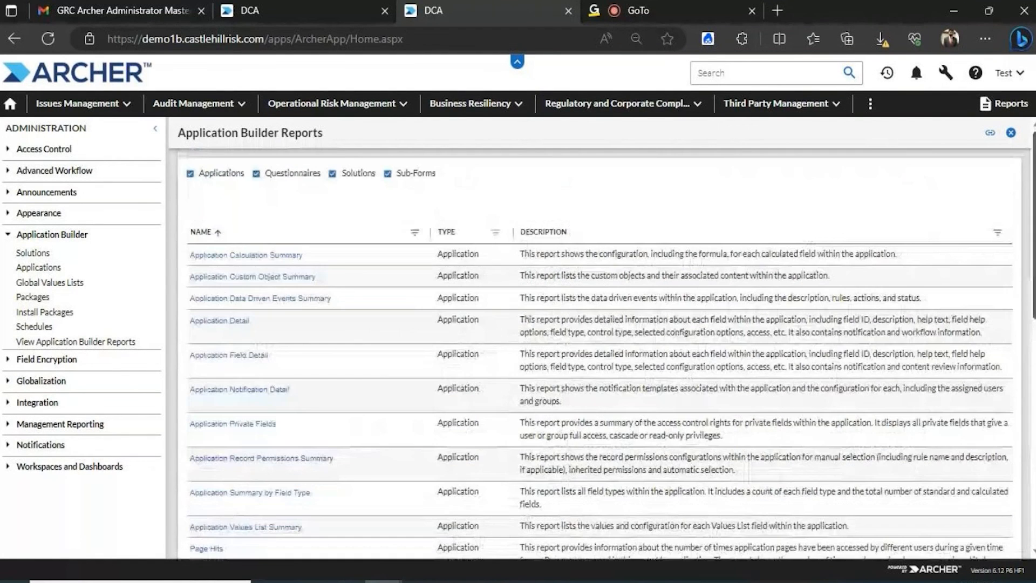